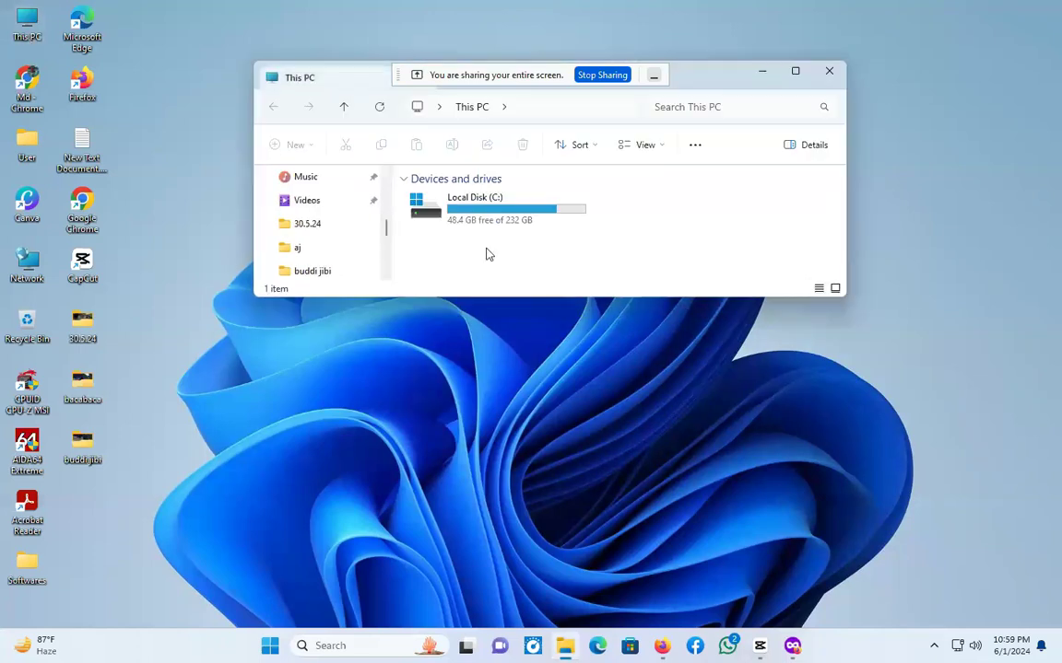
# Open Local Disk (C:) and maximize its File Explorer window.
pyautogui.doubleClick(515, 229)
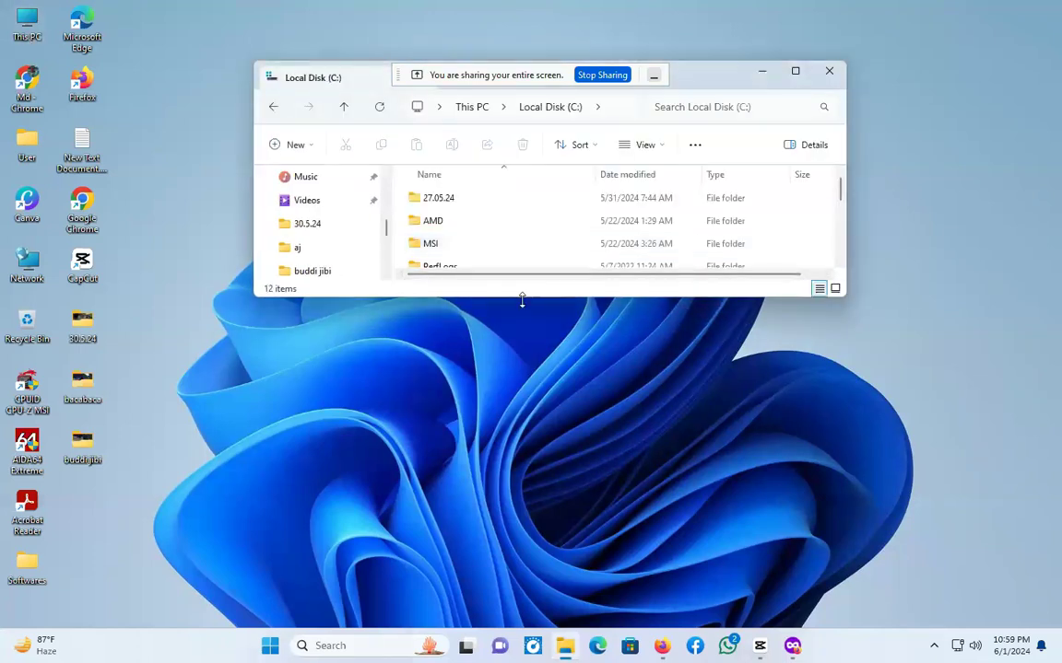
pyautogui.moveTo(524, 293); pyautogui.dragTo(478, 627)
pyautogui.rightClick(496, 479)
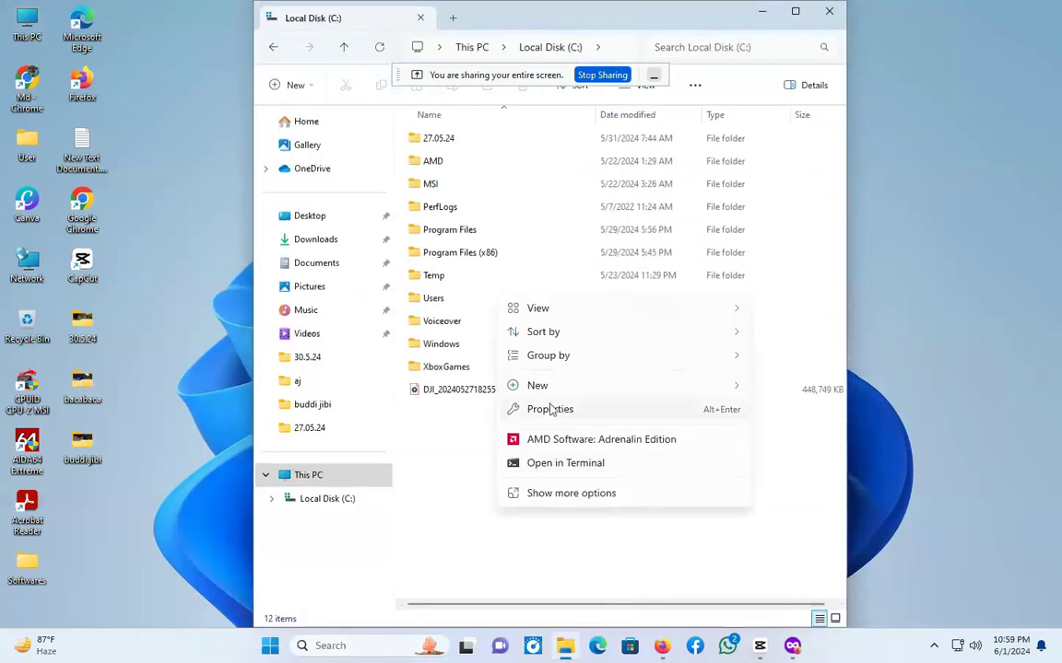
pyautogui.moveTo(569, 385)
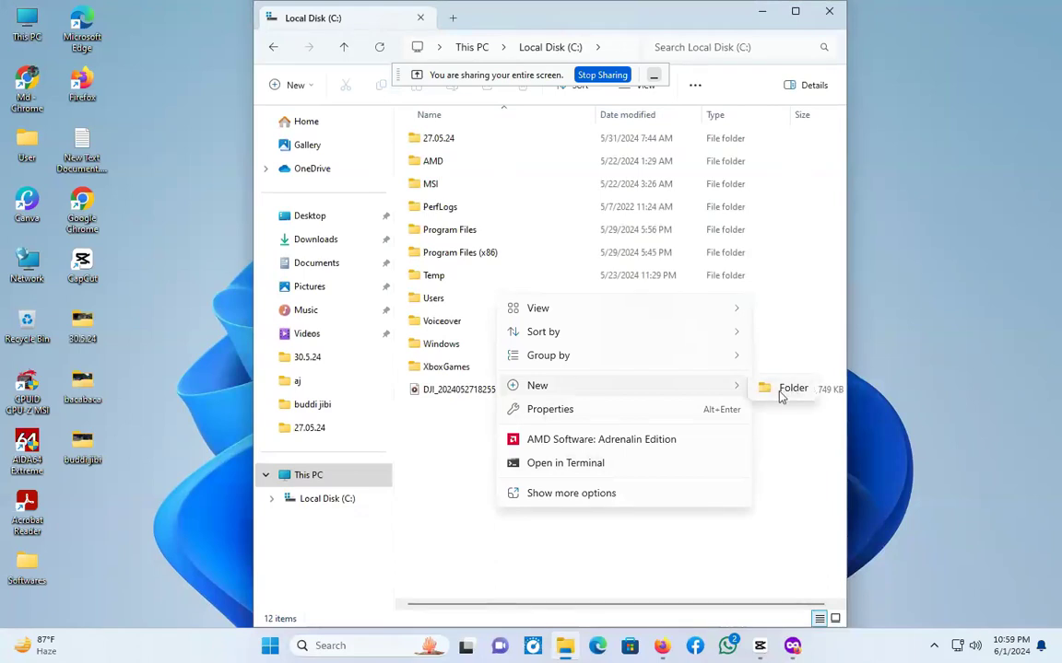
pyautogui.click(794, 12)
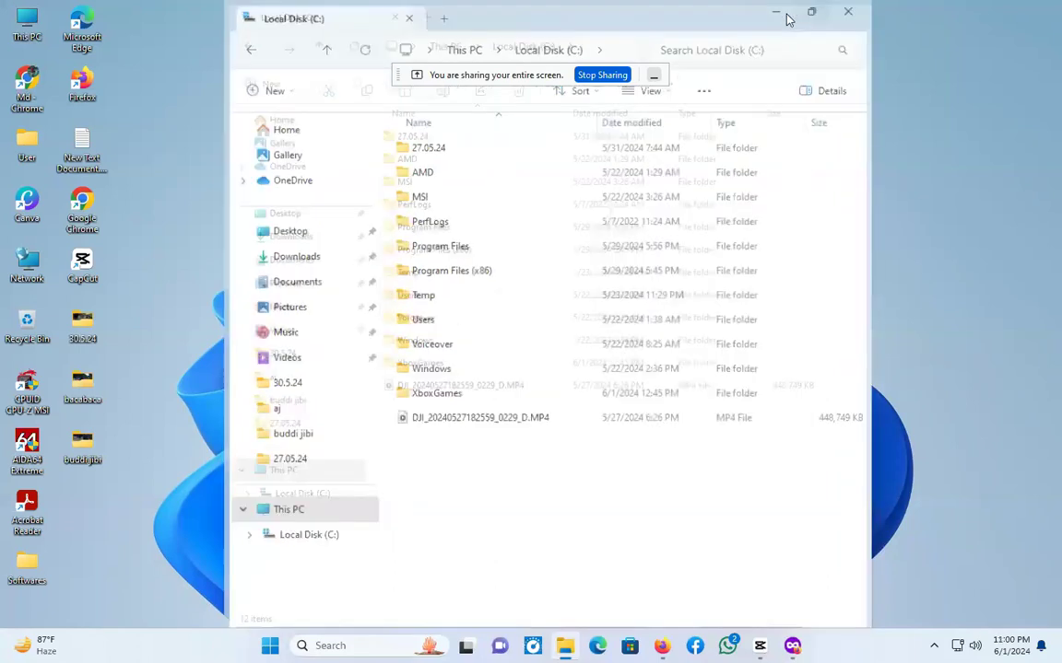
# Create a folder named "fraiday 10am" on Local Disk (C:) and open it.
pyautogui.rightClick(194, 497)
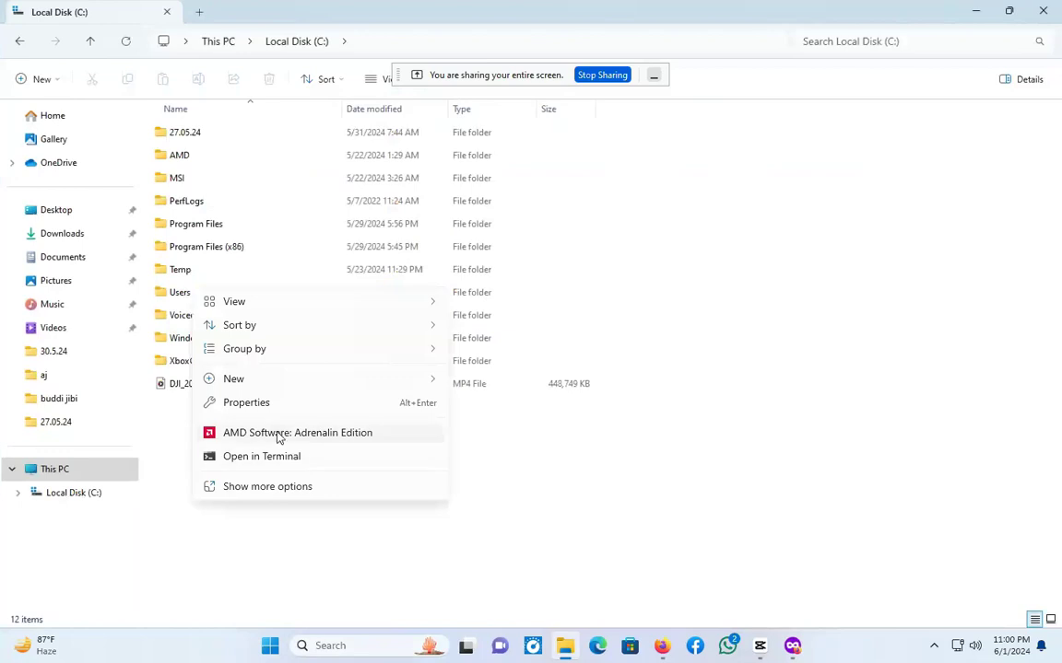
pyautogui.moveTo(343, 382)
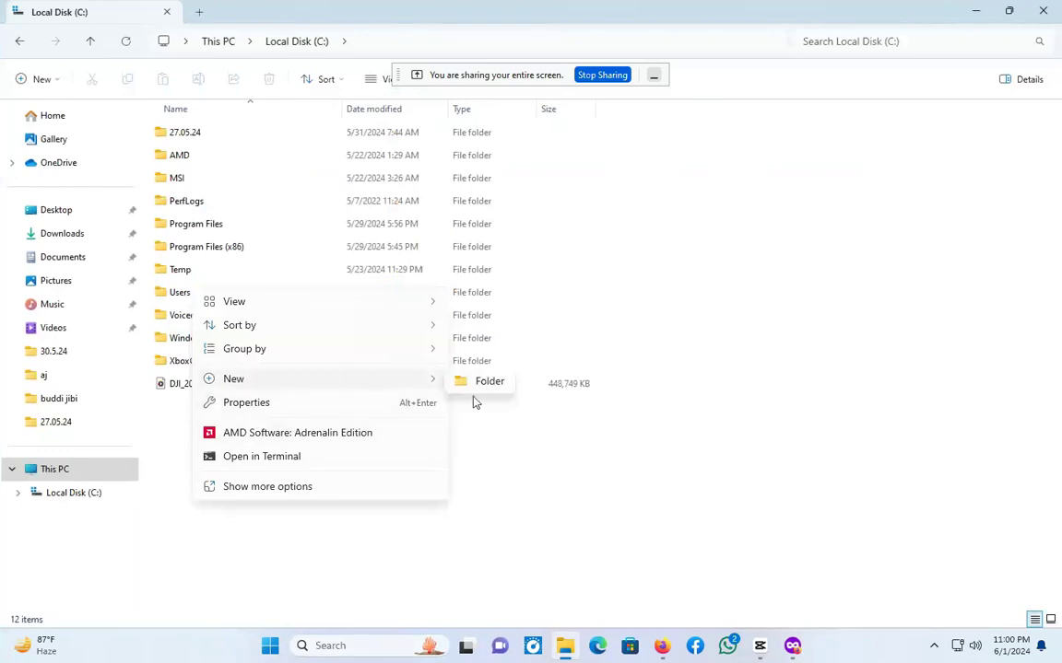
pyautogui.click(440, 534)
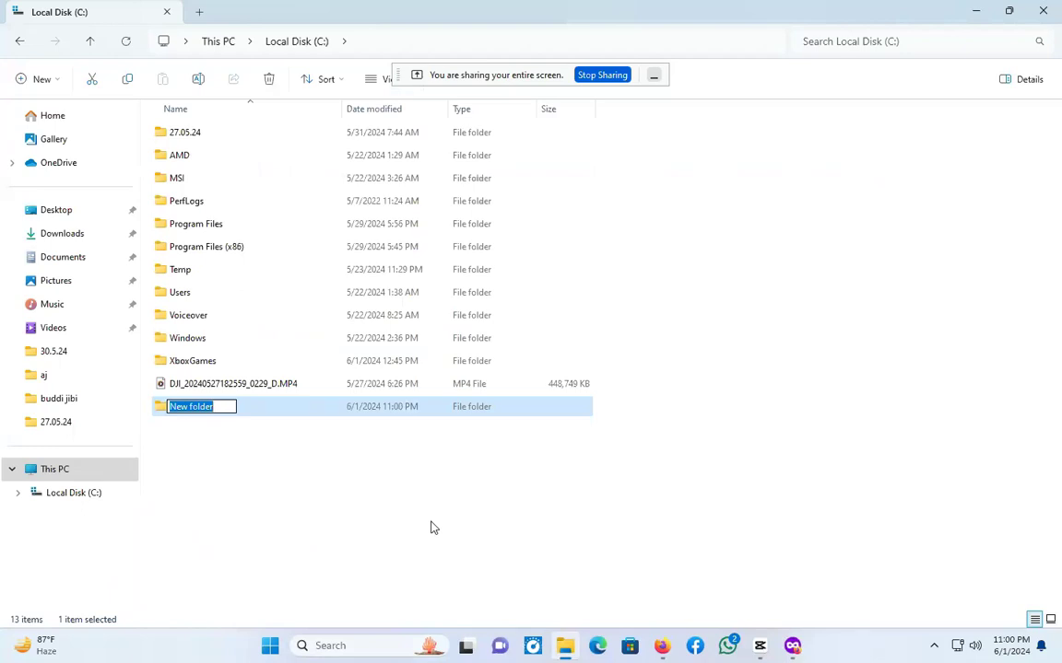
pyautogui.write('na')
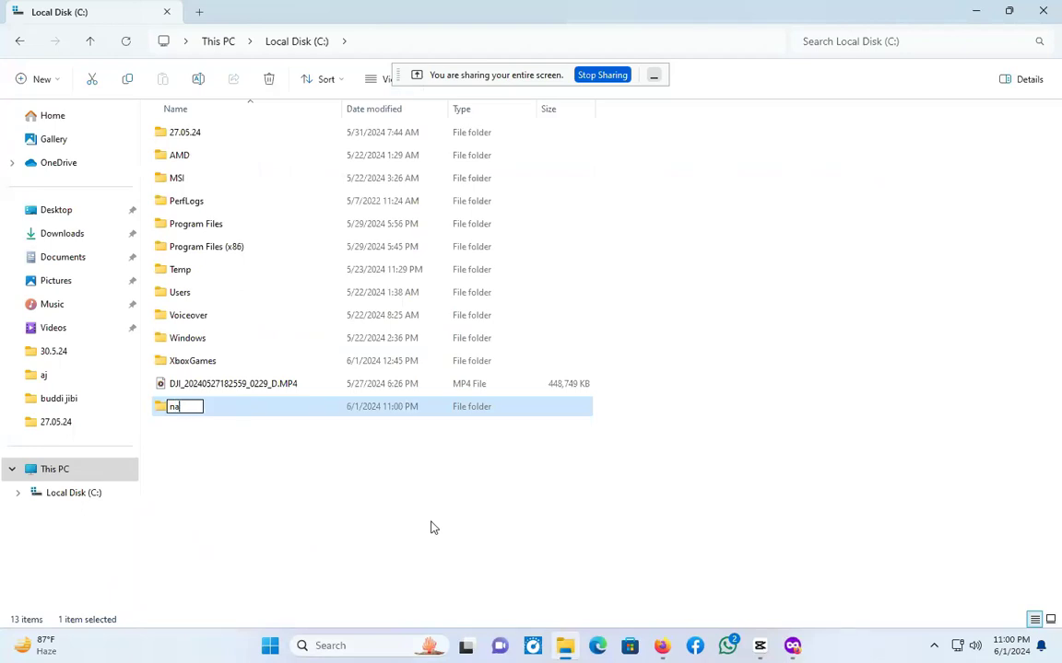
pyautogui.write('bat')
pyautogui.press('BackSpace')
pyautogui.press('BackSpace')
pyautogui.press('BackSpace')
pyautogui.write('fraiday 10am')
pyautogui.press('Return')
pyautogui.press('Return')
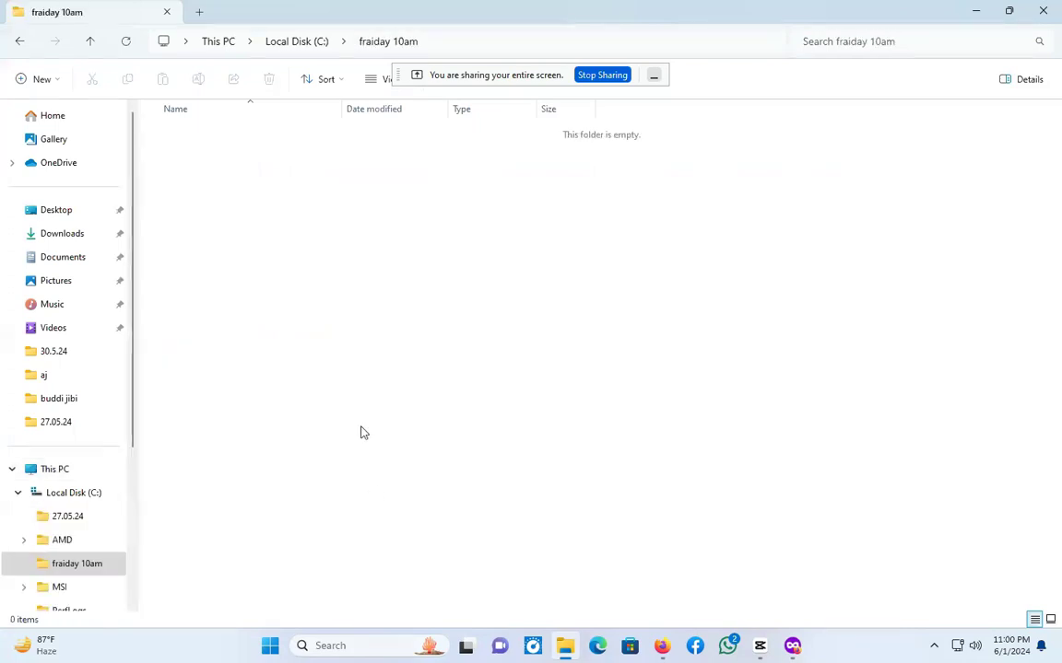
# Create a Microsoft Word document named "way 1" in the fraiday 10am folder.
pyautogui.rightClick(267, 184)
pyautogui.moveTo(338, 303)
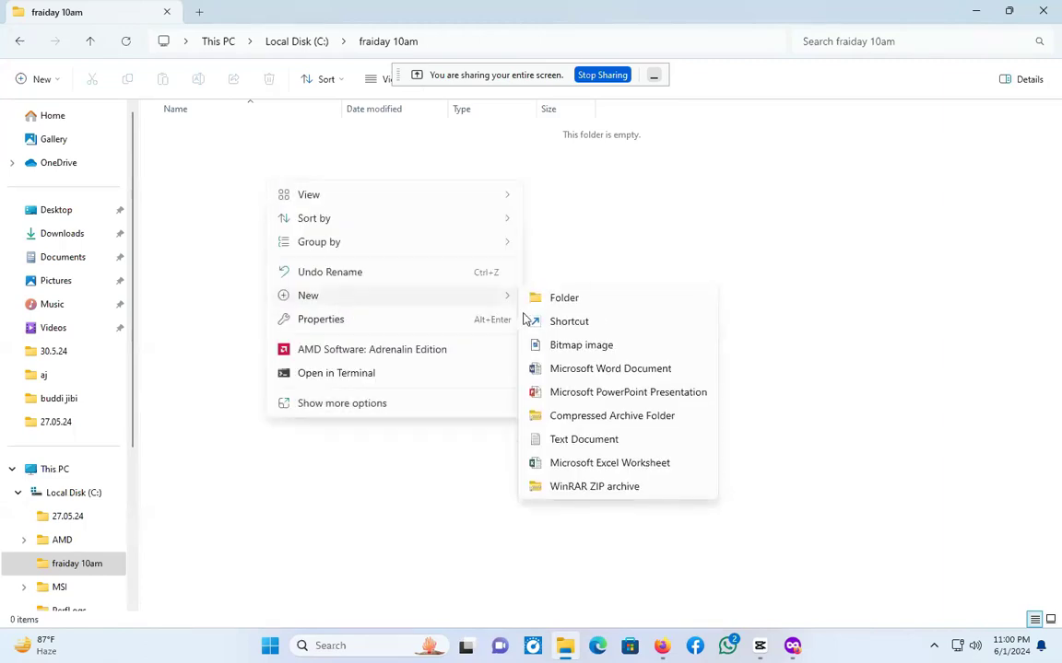
pyautogui.click(624, 370)
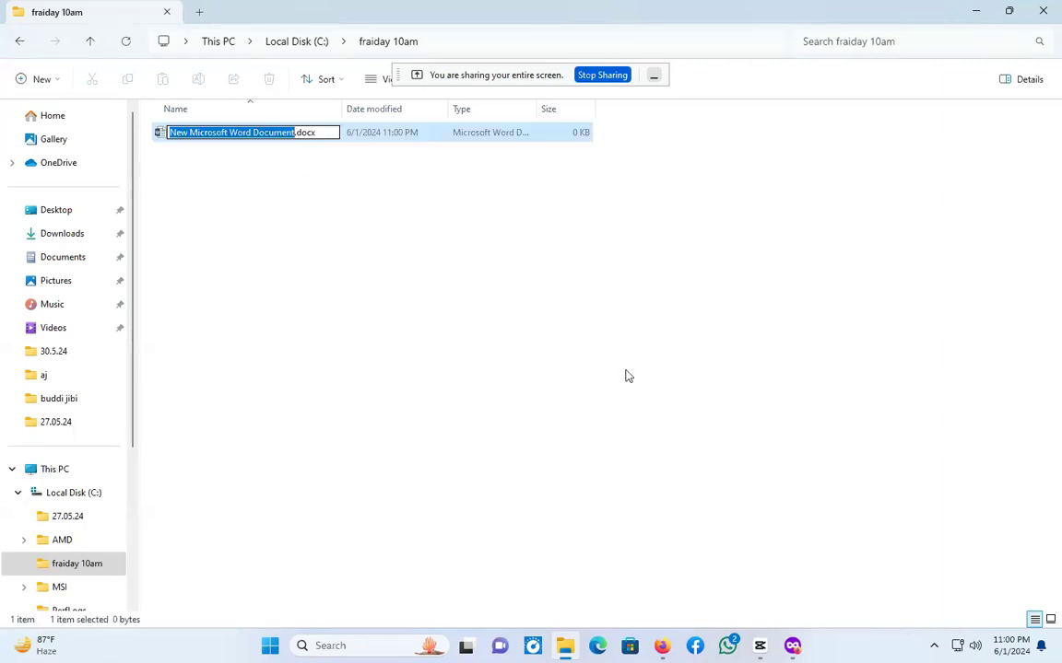
pyautogui.write('way')
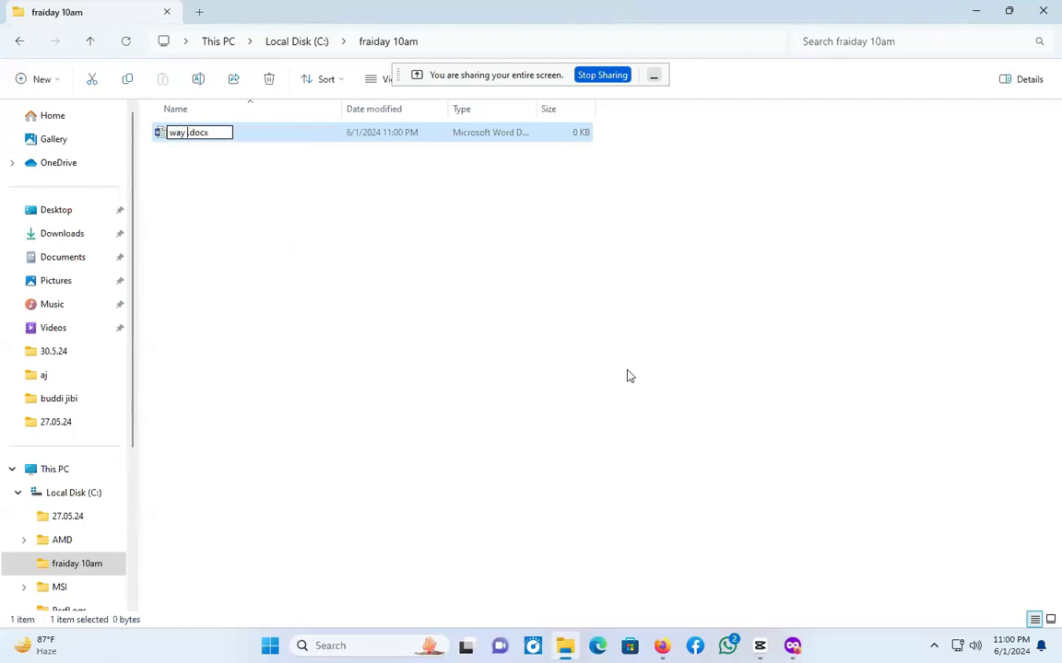
pyautogui.write(' 1')
pyautogui.press('Return')
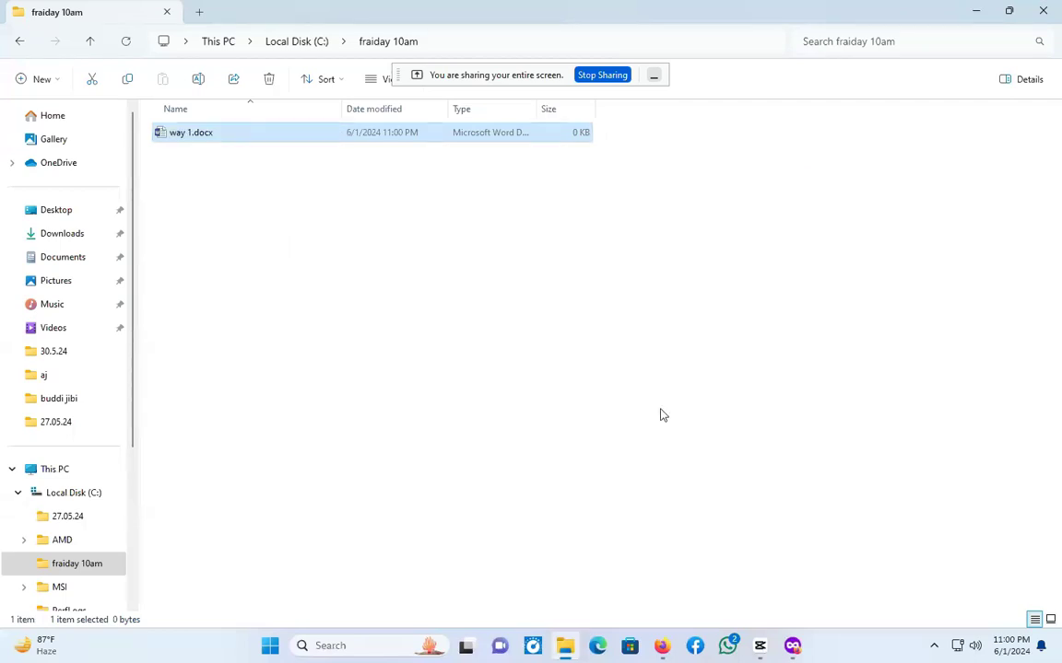
# Find and launch Word, and start a blank document.
pyautogui.click(270, 650)
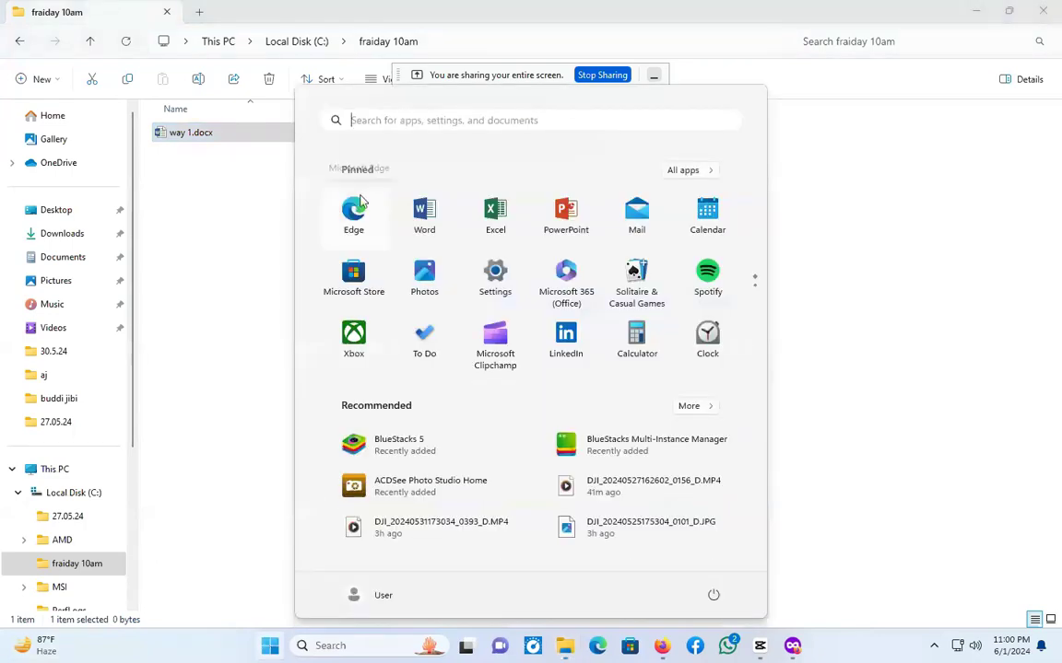
pyautogui.write('word')
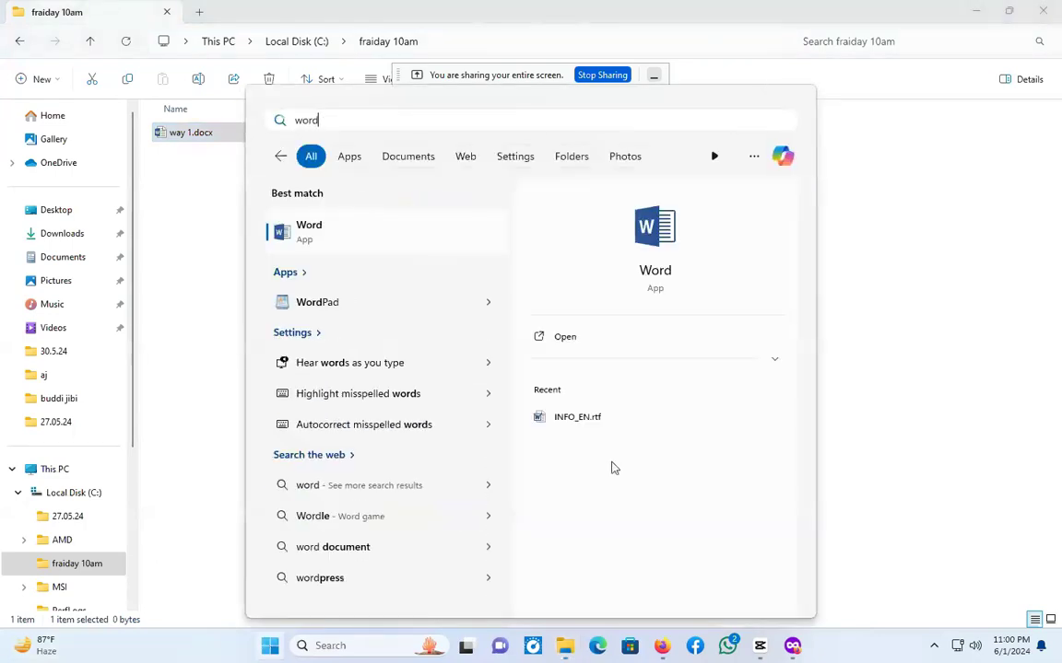
pyautogui.click(598, 338)
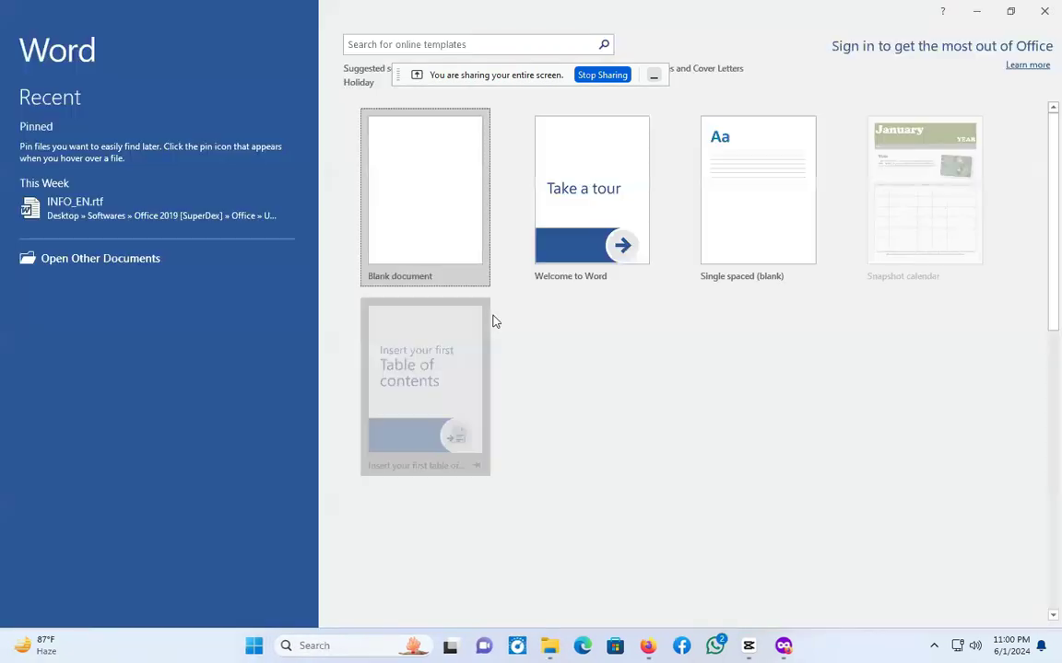
pyautogui.click(429, 215)
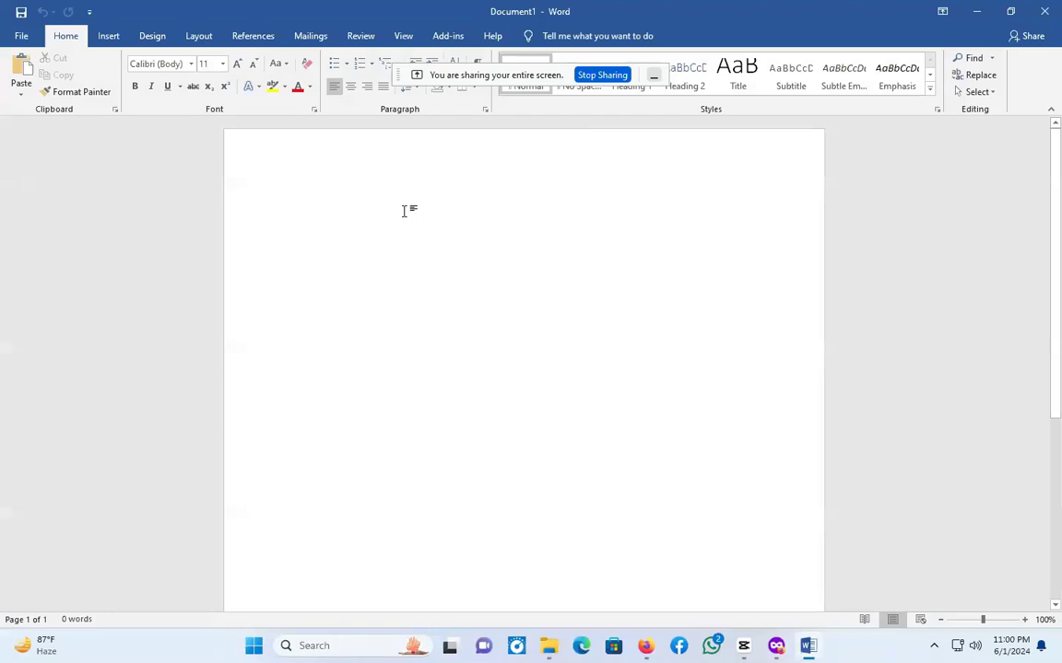
# Start saving the blank document and browse to the fraiday 10am folder on Local Disk (C:) as its location.
pyautogui.hotkey('ctrl', 's')
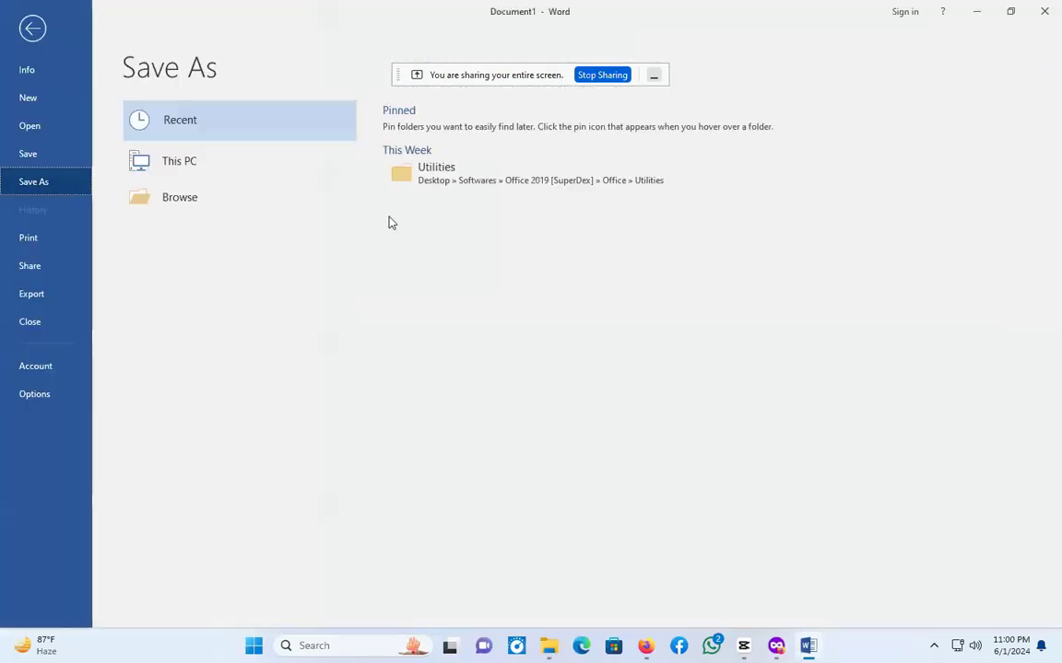
pyautogui.click(208, 242)
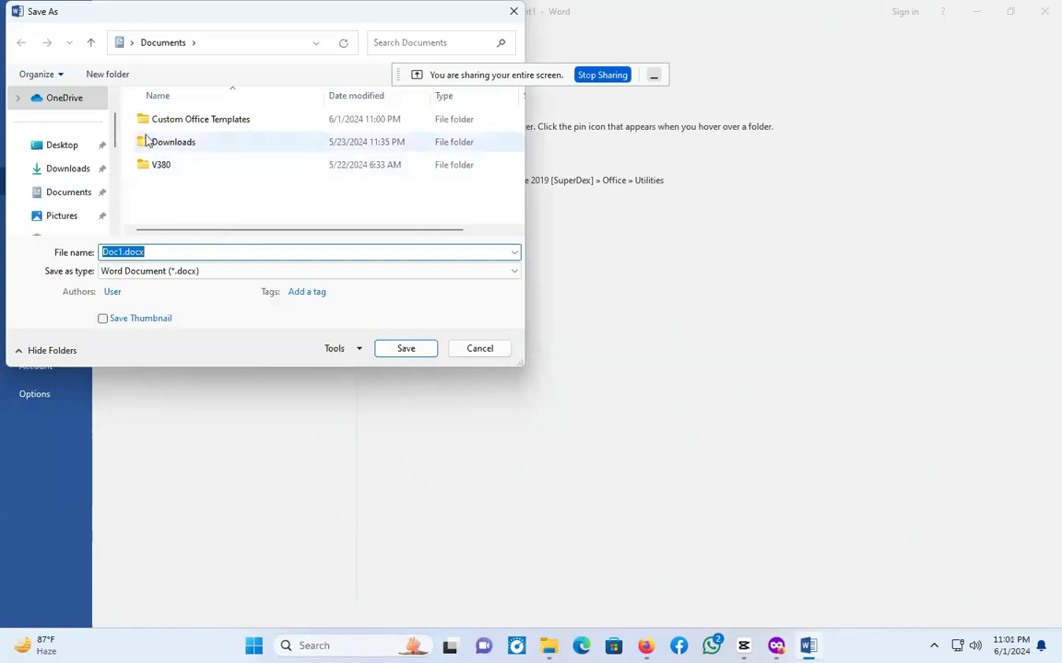
pyautogui.hscroll(2, 168, 168)
pyautogui.scroll(2, 74, 175)
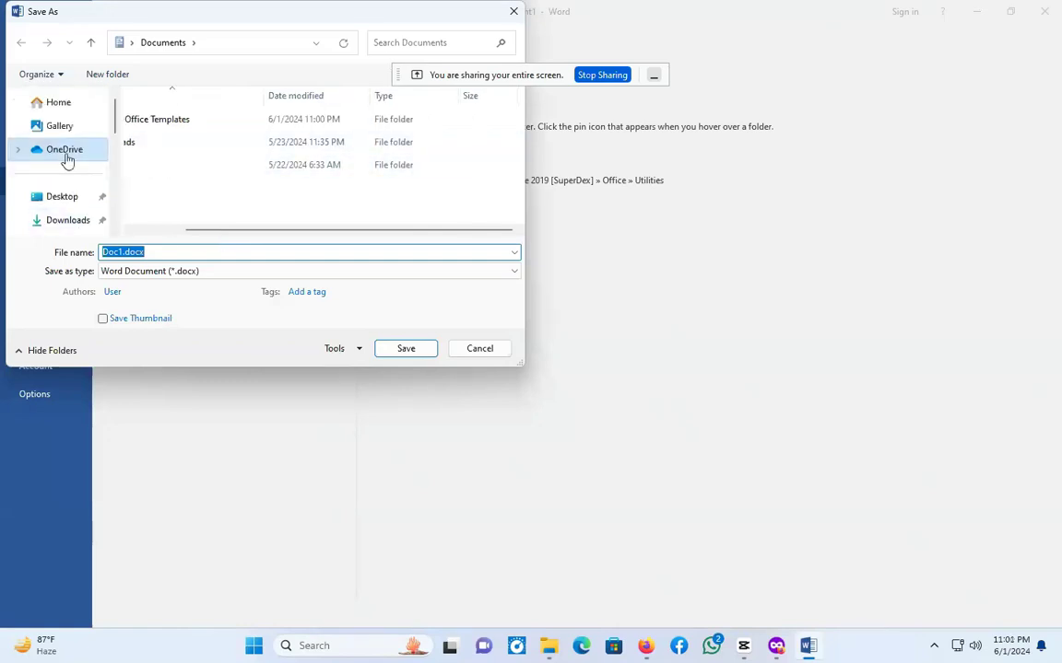
pyautogui.scroll(-3, 67, 158)
pyautogui.click(56, 125)
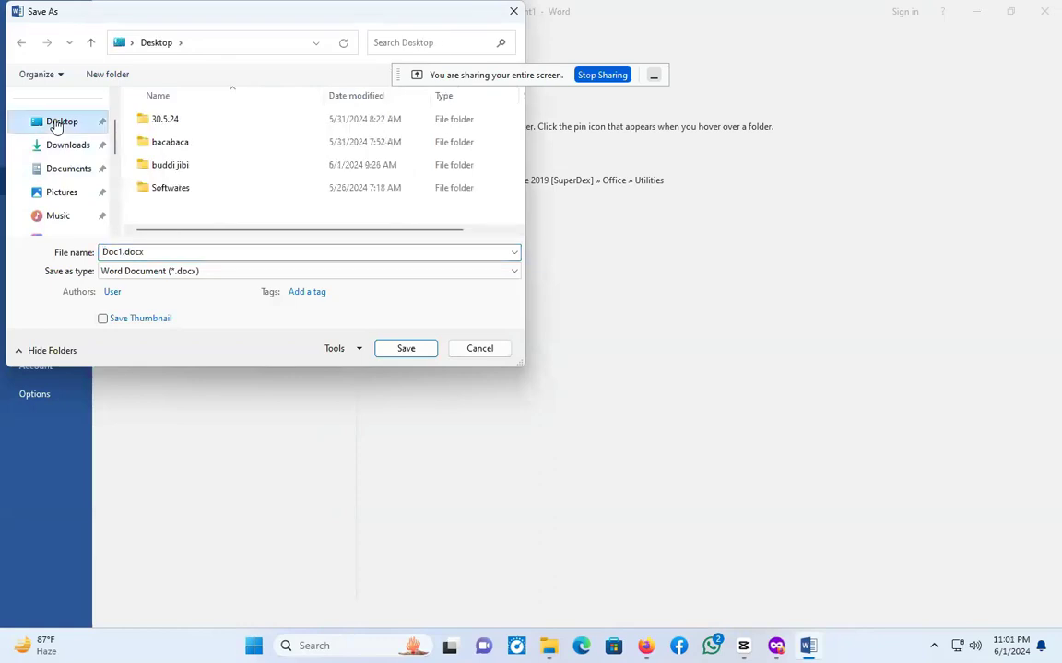
pyautogui.scroll(-5, 54, 203)
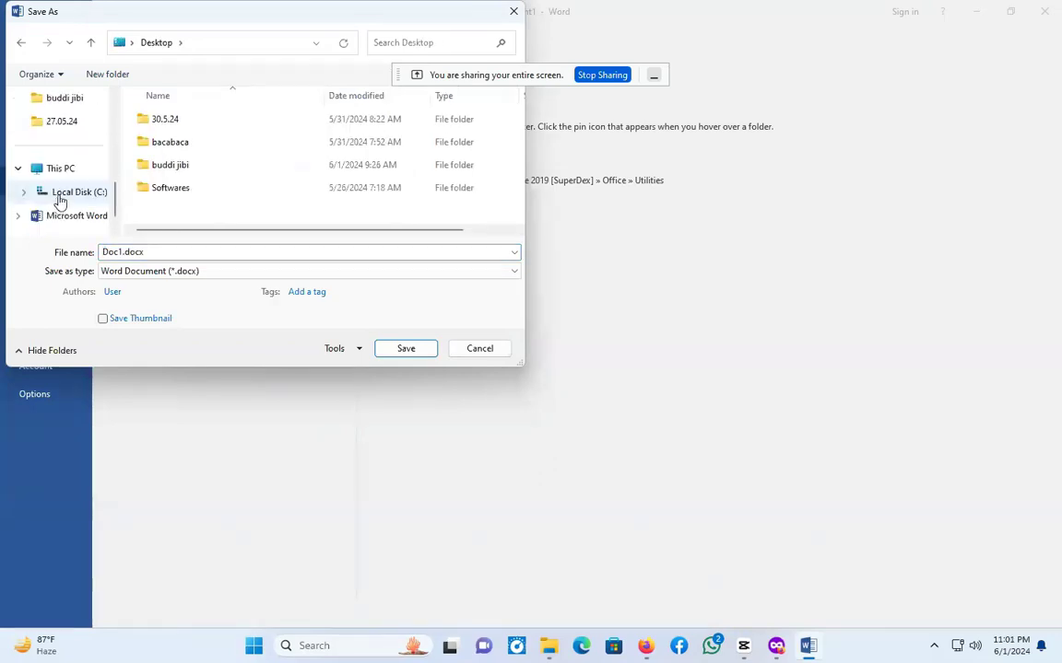
pyautogui.click(64, 190)
pyautogui.scroll(-4, 184, 174)
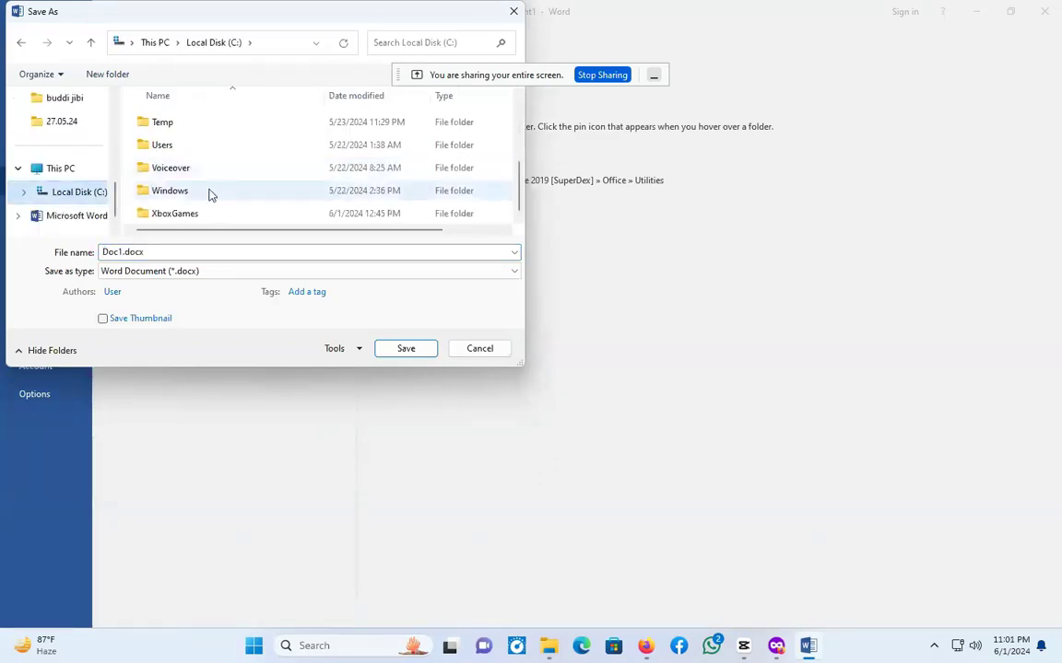
pyautogui.scroll(3, 183, 182)
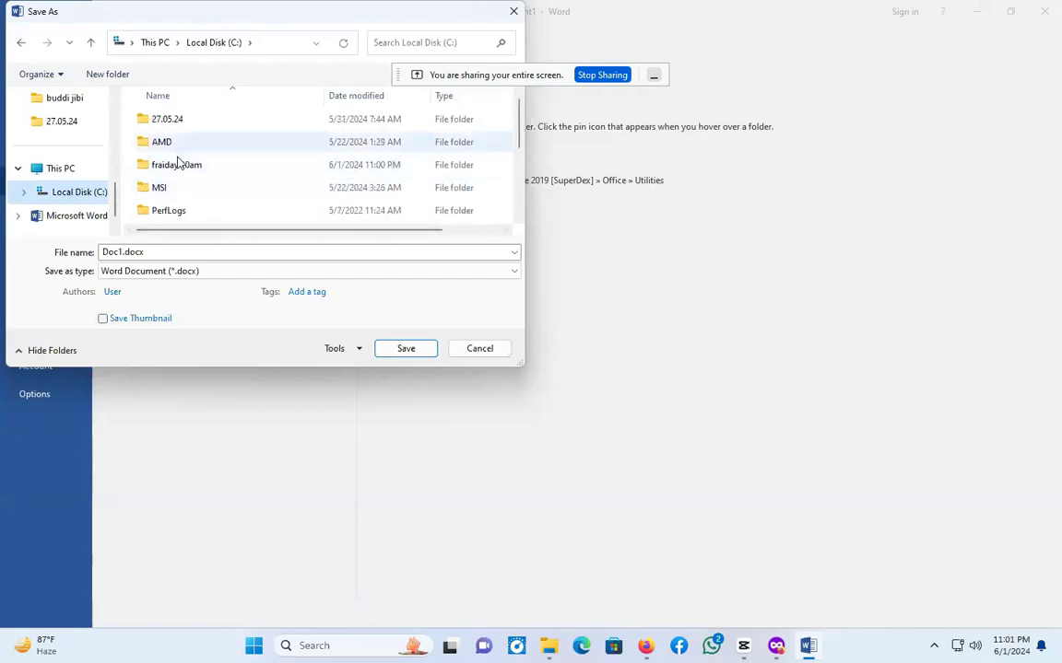
pyautogui.doubleClick(202, 170)
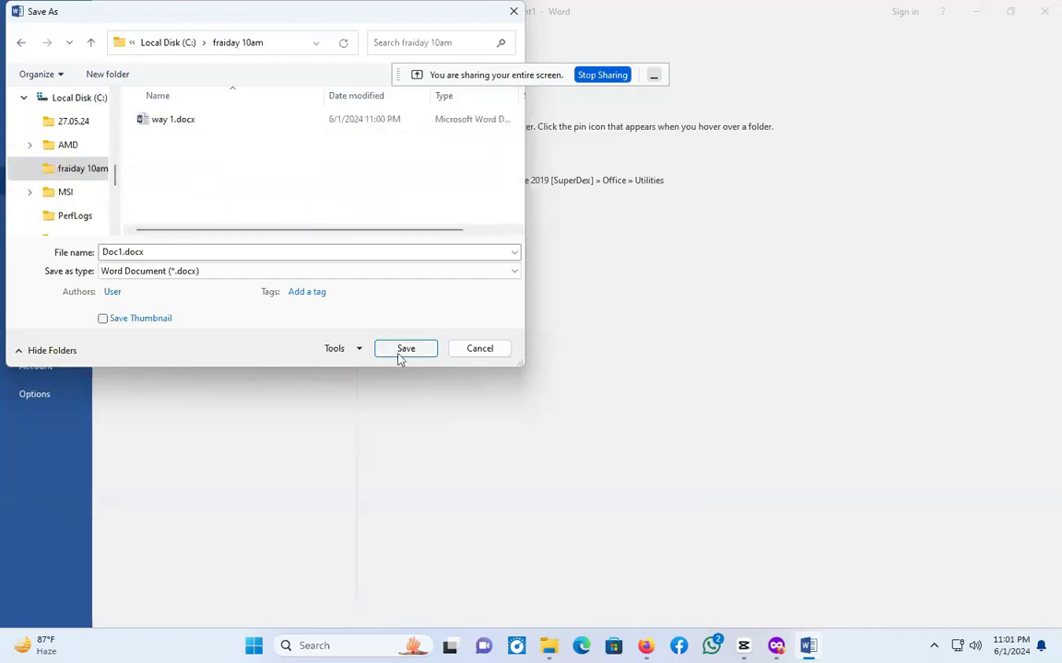
# Name the Word document "way02" and save it in the fraiday 10am folder.
pyautogui.doubleClick(121, 253)
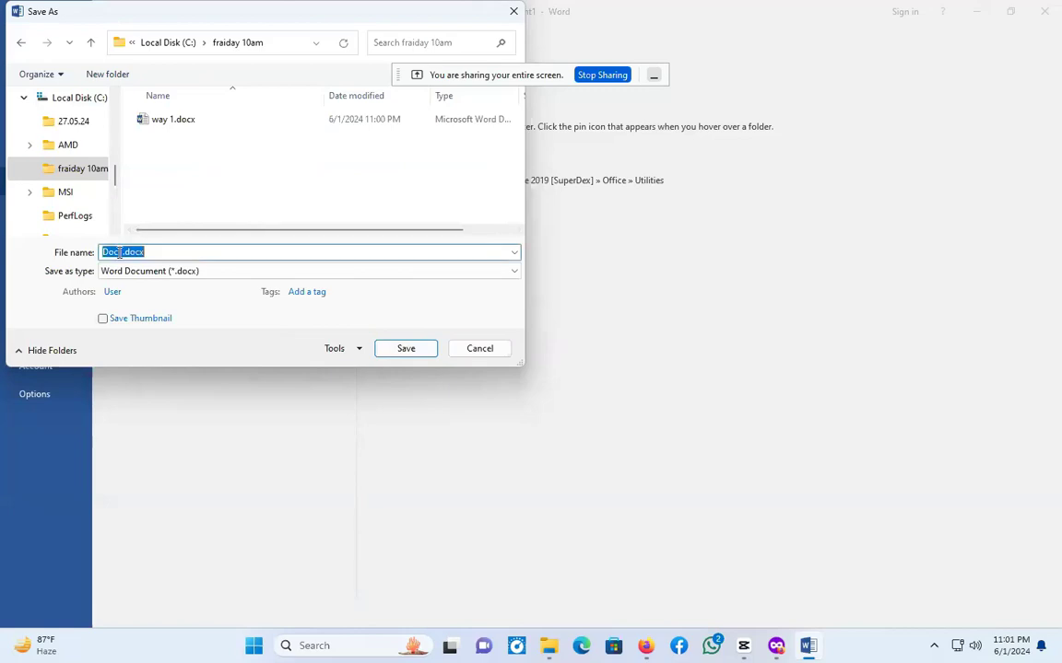
pyautogui.click(124, 251)
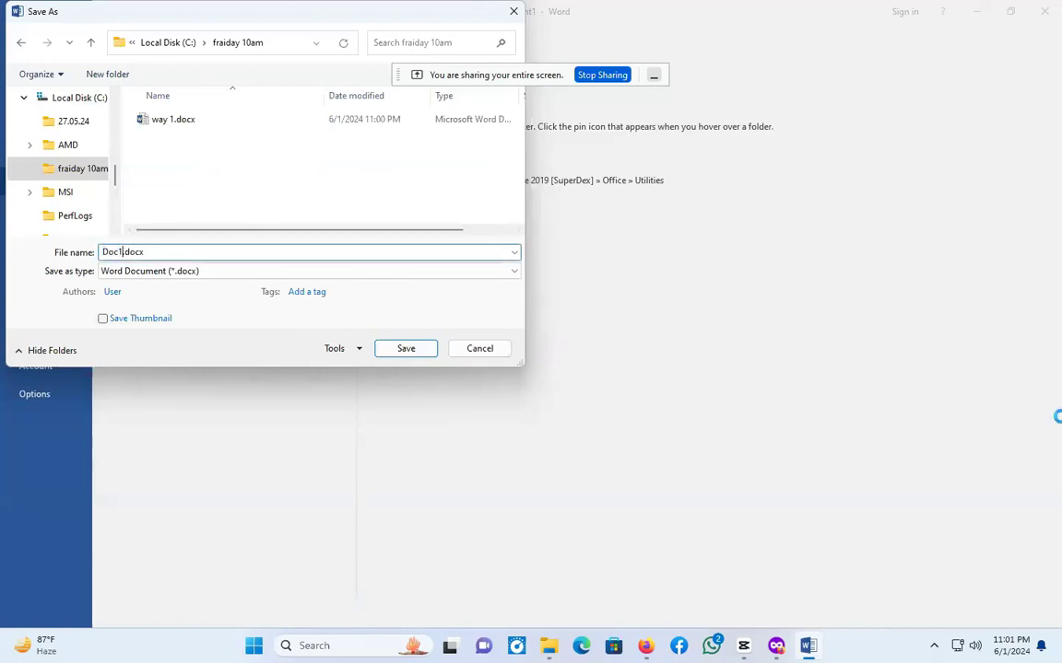
pyautogui.write('way02')
pyautogui.press('Return')
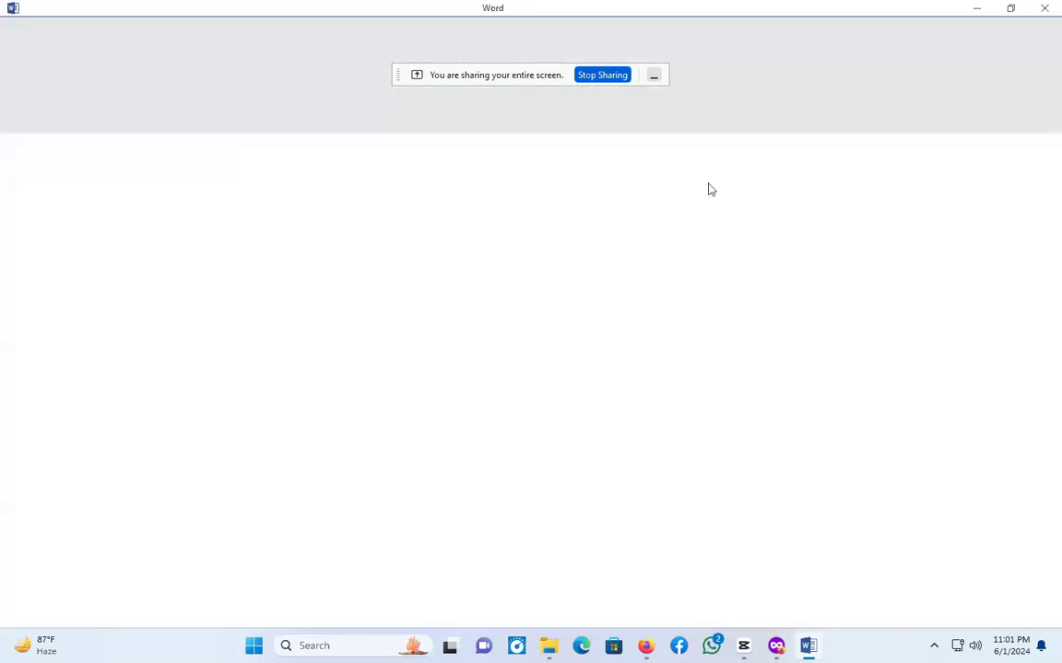
# Return to File Explorer and check the documents way 1.docx and way02.docx in the fraiday 10am folder.
pyautogui.click(189, 155)
pyautogui.keyDown('shift'); pyautogui.click(189, 133); pyautogui.keyUp('shift')
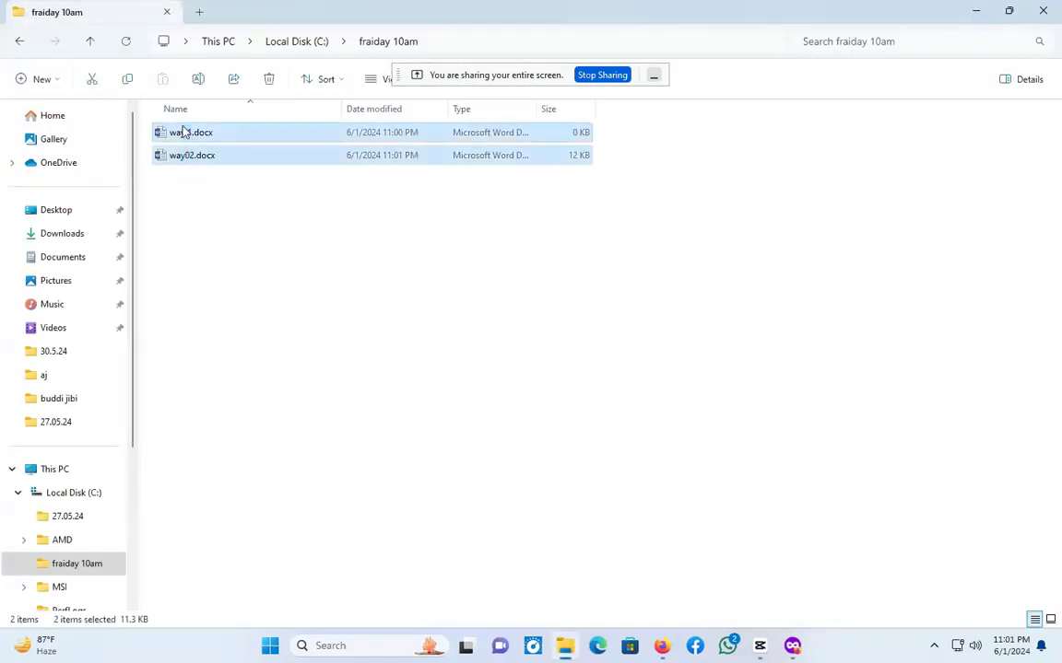
pyautogui.click(260, 278)
pyautogui.moveTo(433, 74); pyautogui.dragTo(700, 87)
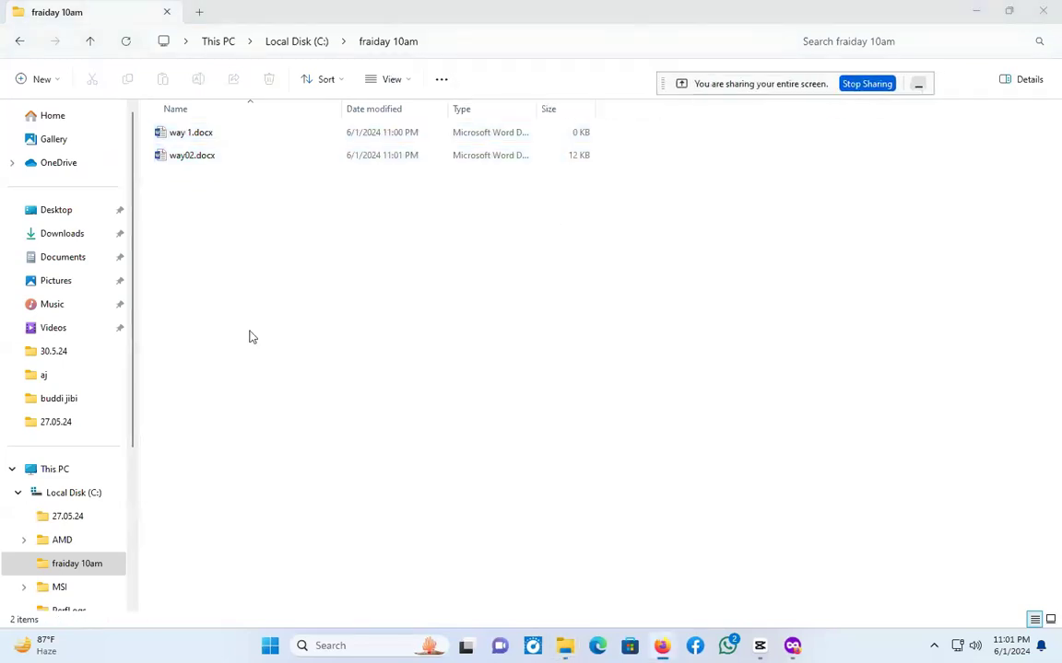
pyautogui.click(1027, 81)
pyautogui.click(1028, 81)
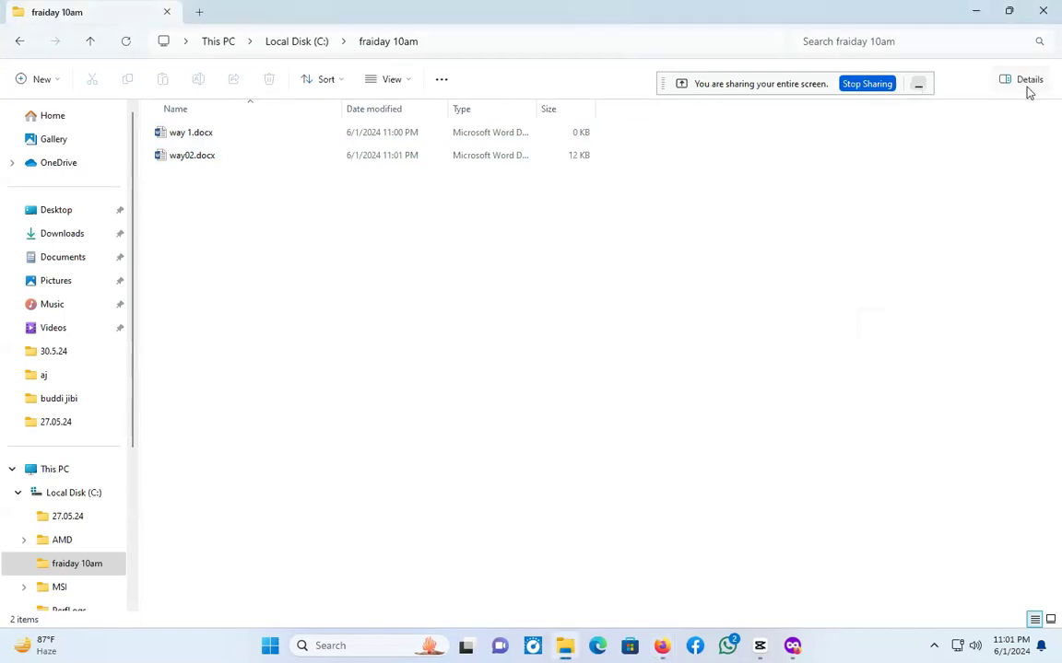
pyautogui.click(328, 80)
pyautogui.click(385, 79)
pyautogui.click(382, 81)
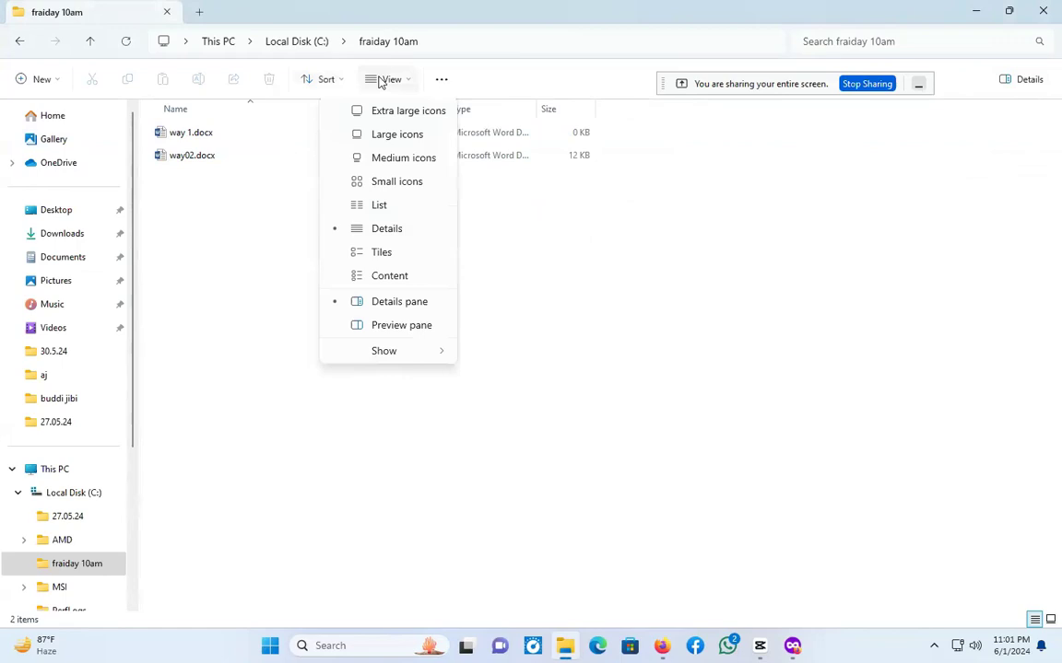
pyautogui.click(440, 80)
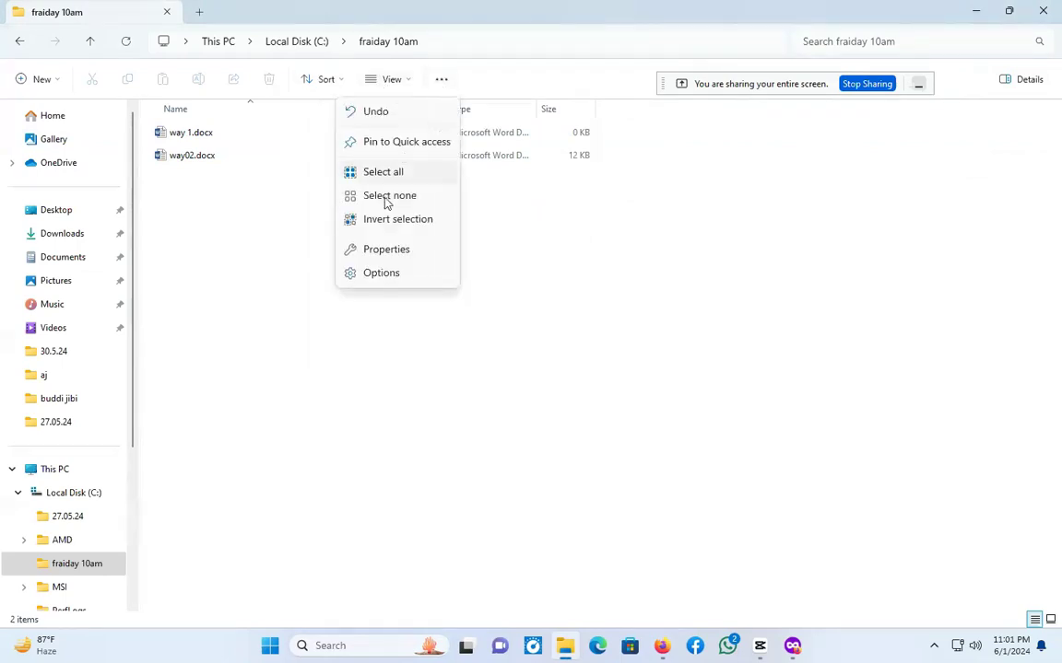
pyautogui.click(110, 78)
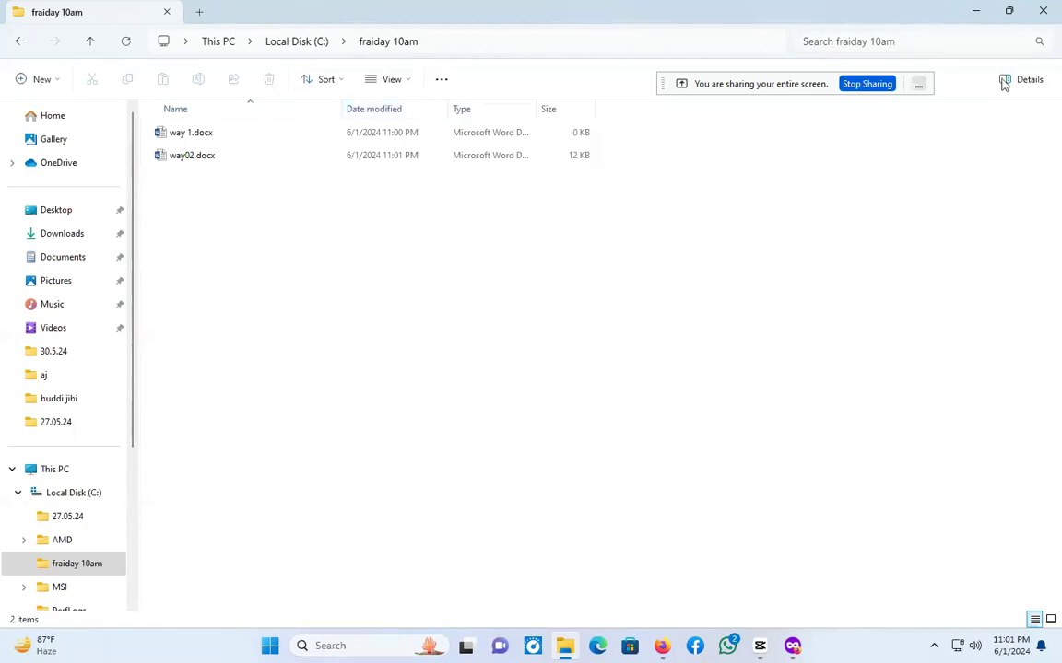
# Create a new Microsoft Word document named "way 03" directly in the fraiday 10am folder.
pyautogui.click(47, 83)
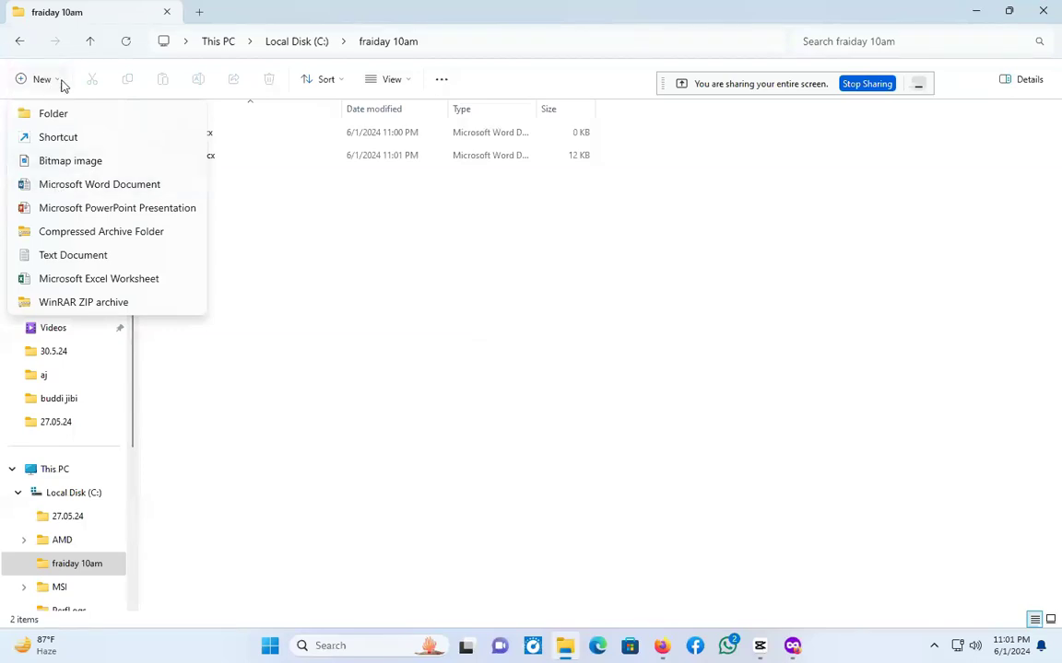
pyautogui.click(220, 236)
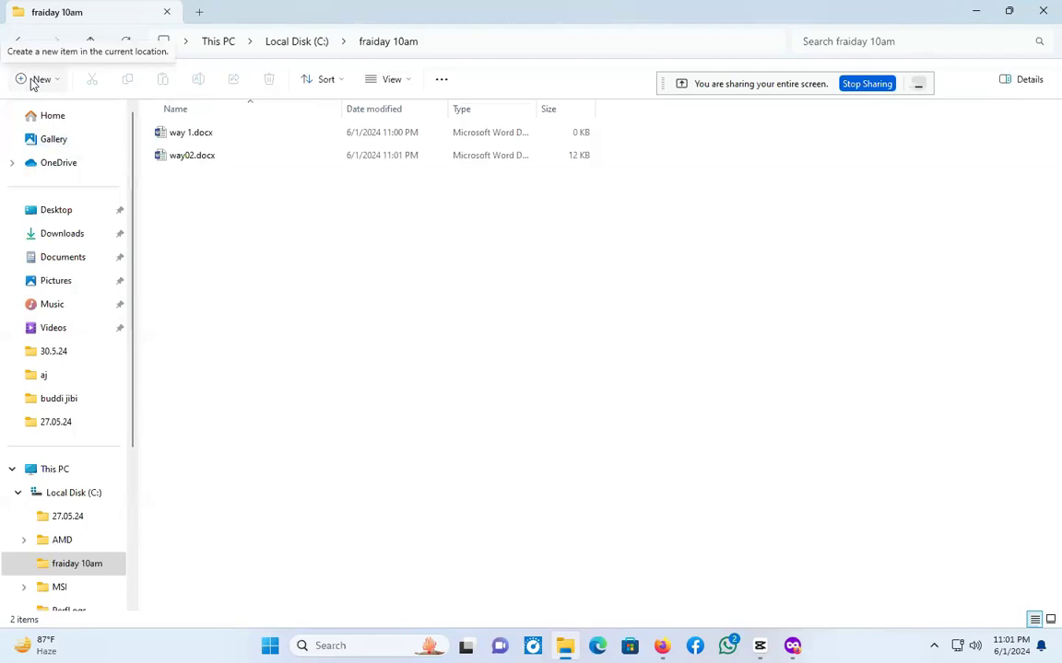
pyautogui.click(815, 589)
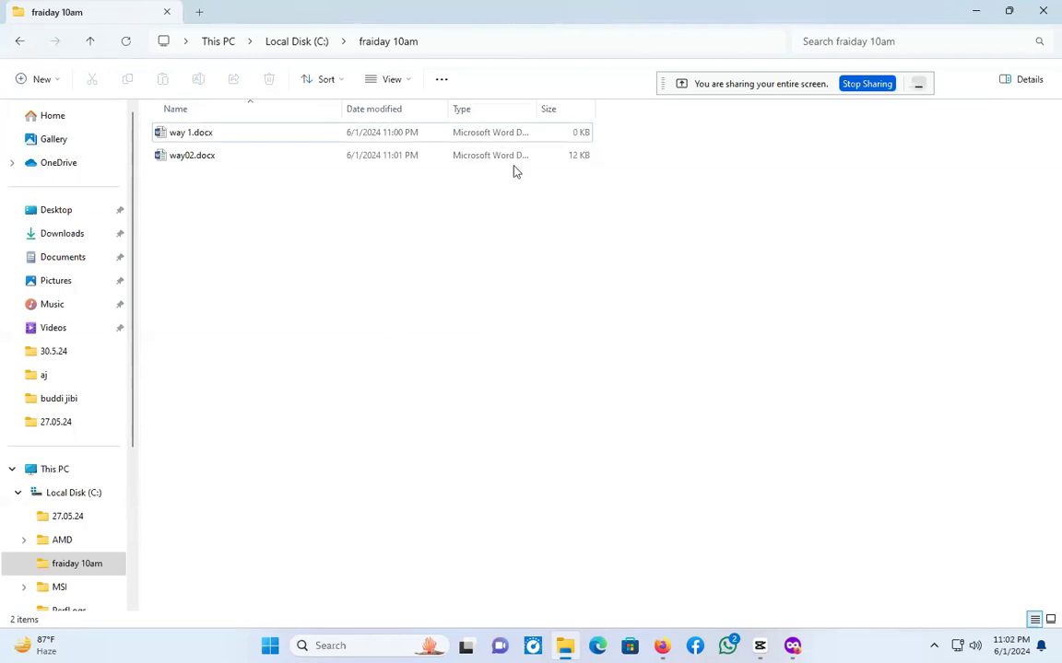
pyautogui.click(40, 80)
pyautogui.click(80, 183)
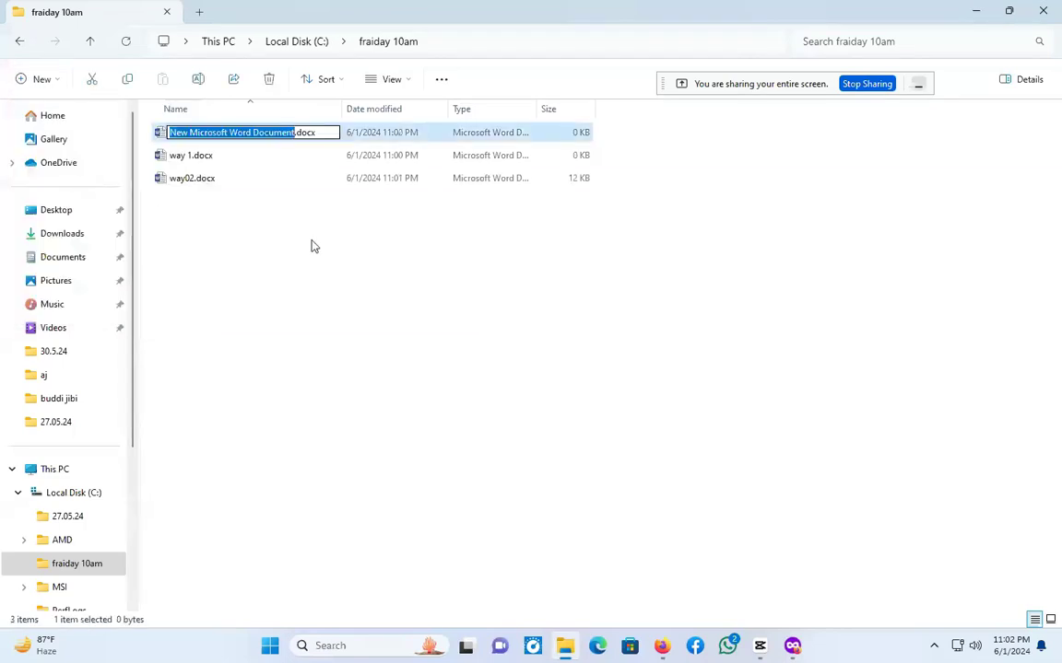
pyautogui.write('way ')
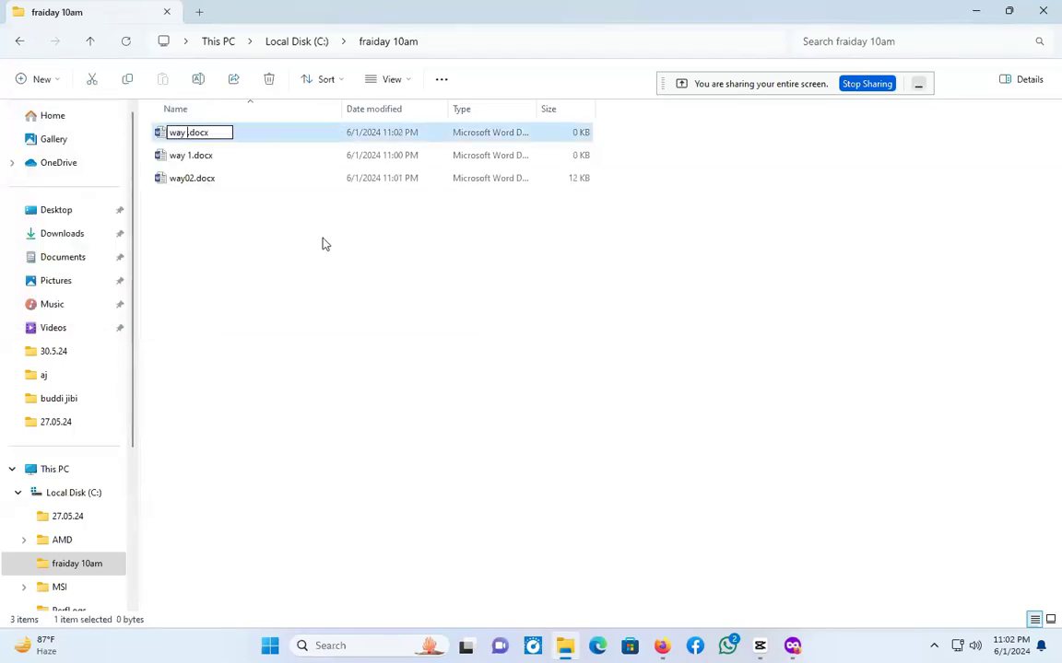
pyautogui.write('03')
pyautogui.press('Return')
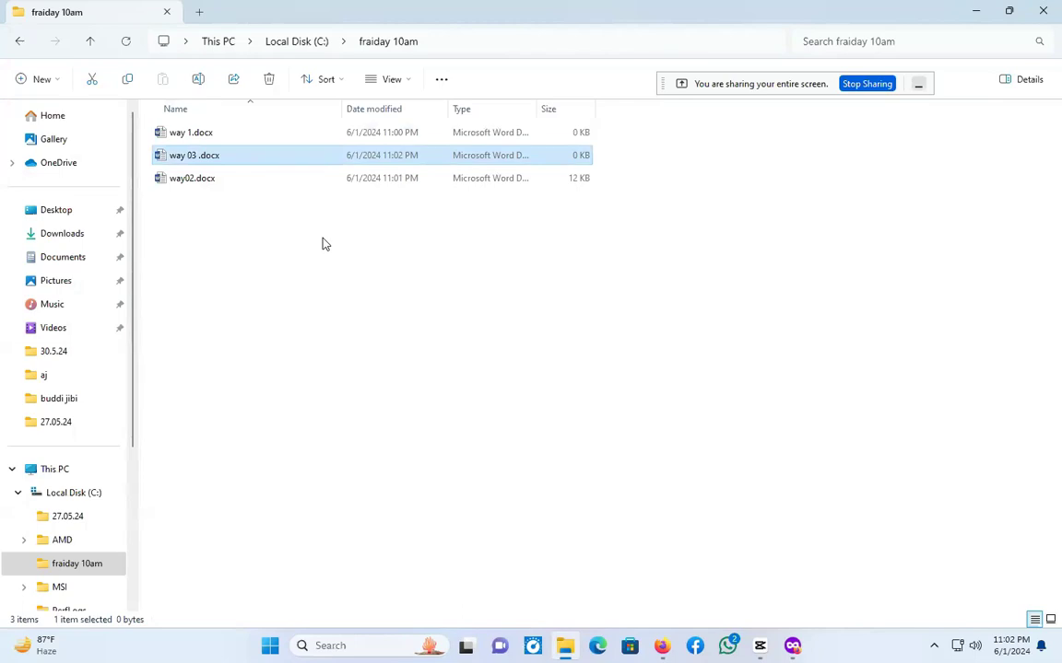
# Delete the documents way 03.docx and way02.docx from the fraiday 10am folder.
pyautogui.click(204, 195)
pyautogui.moveTo(204, 195); pyautogui.dragTo(220, 159)
pyautogui.press('BackSpace')
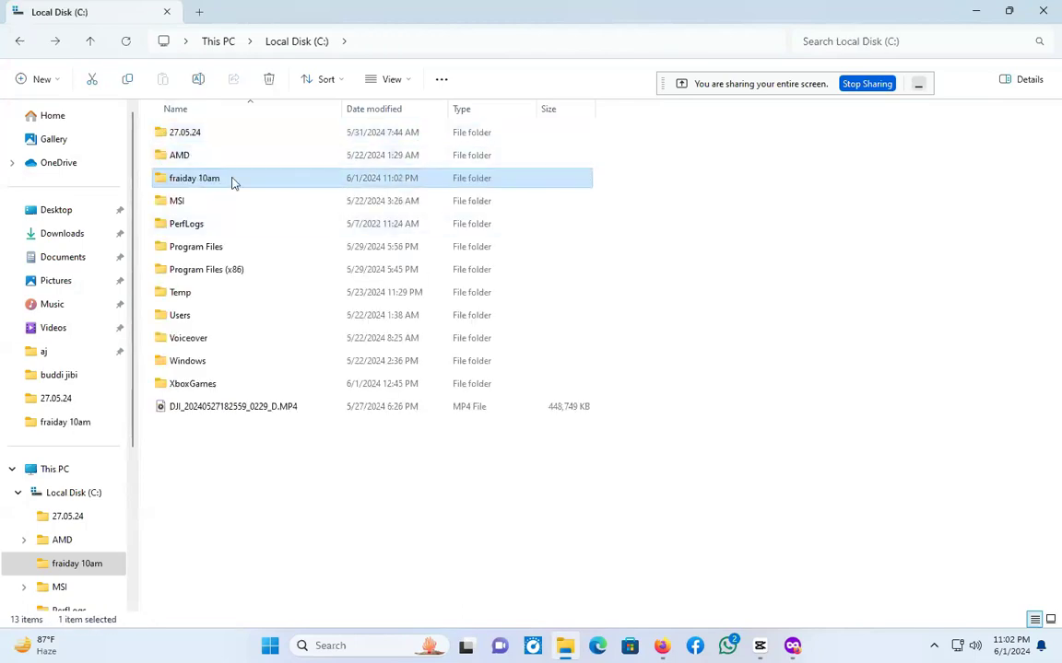
pyautogui.doubleClick(230, 179)
pyautogui.moveTo(196, 195); pyautogui.dragTo(194, 159)
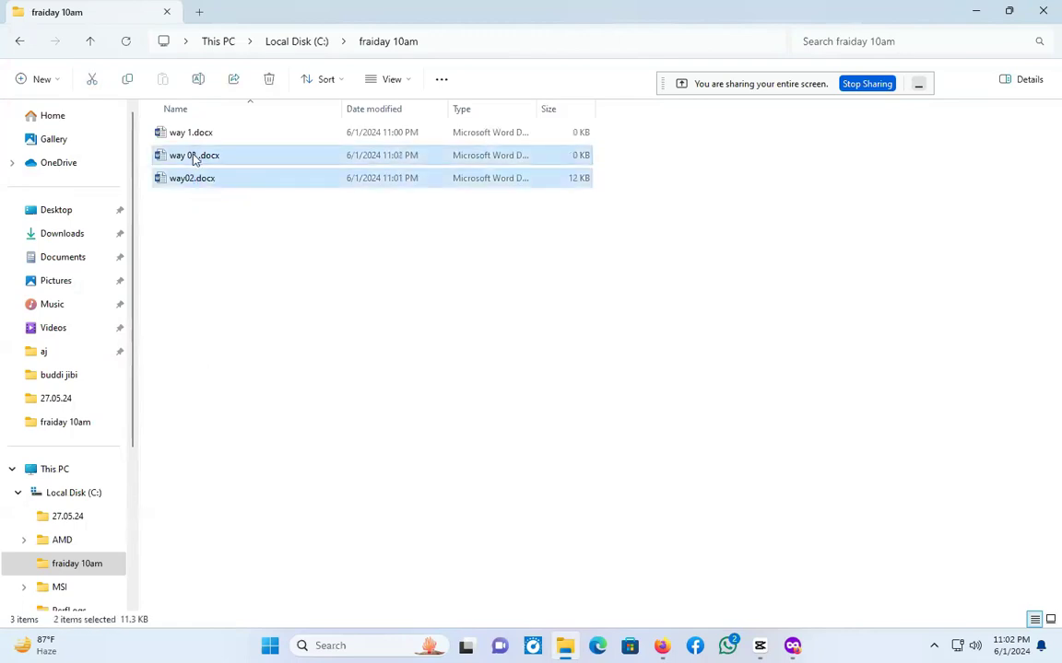
pyautogui.rightClick(192, 163)
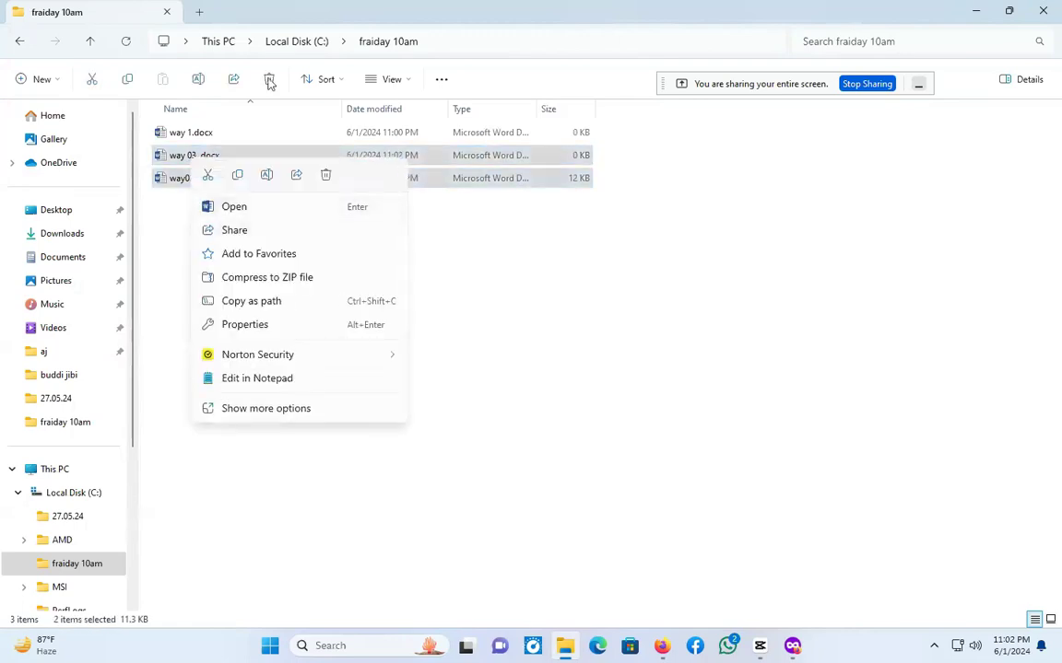
pyautogui.click(269, 81)
# Rename way 1.docx as class 03.docx and open it in Word.
pyautogui.click(201, 136)
pyautogui.click(201, 136)
pyautogui.write('class 03.docx')
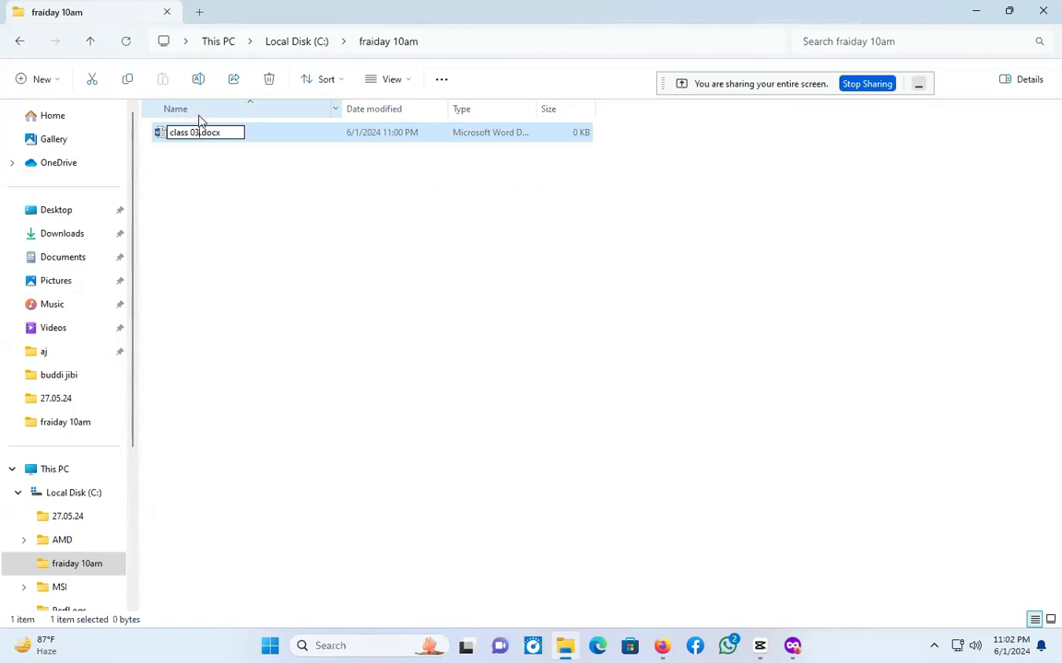
pyautogui.press('Return')
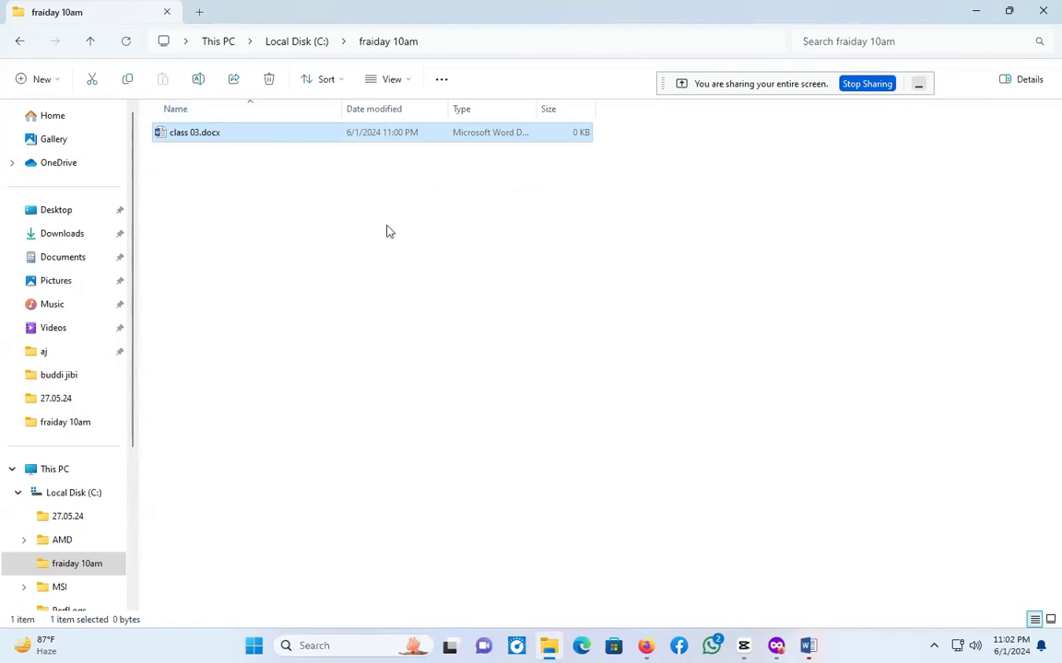
pyautogui.click(808, 645)
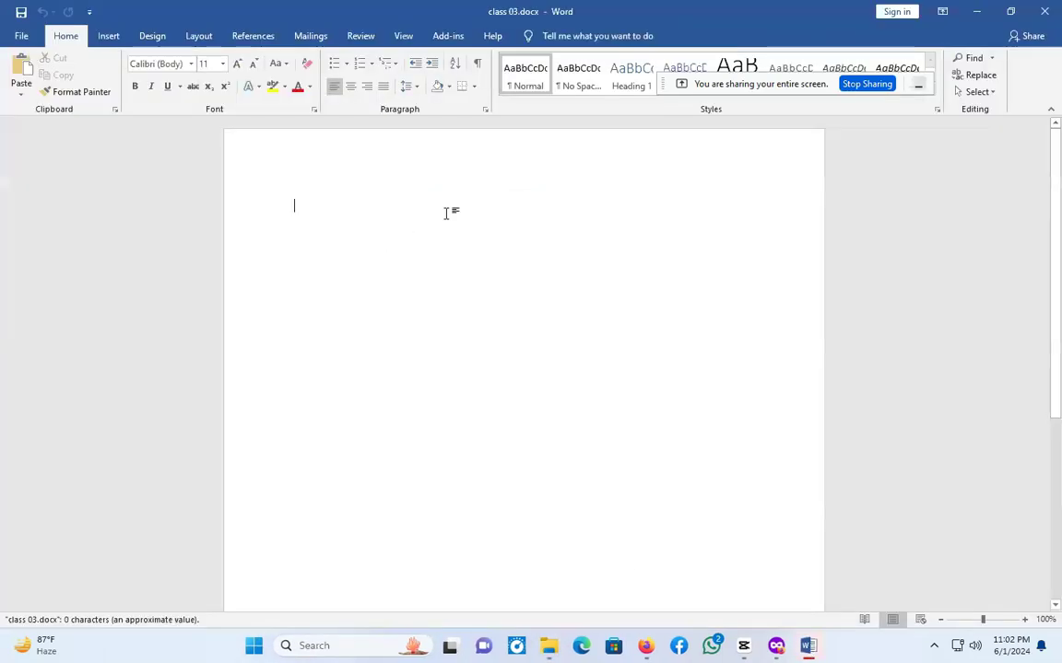
# Insert a blank equation into the document, moving the screen-sharing bar clear of the commands.
pyautogui.click(106, 36)
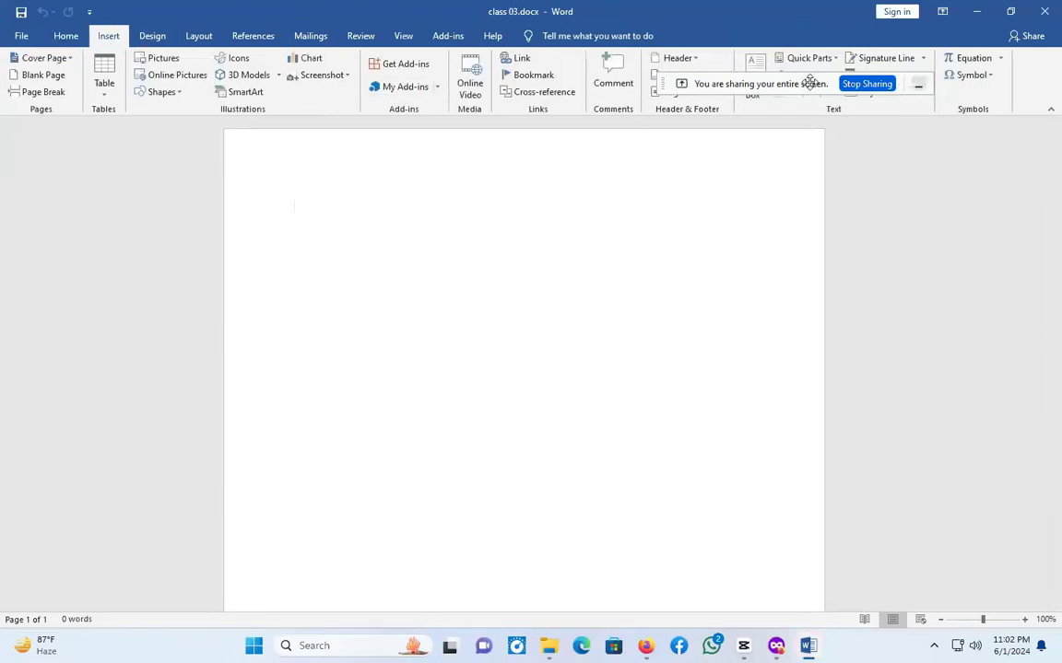
pyautogui.click(918, 86)
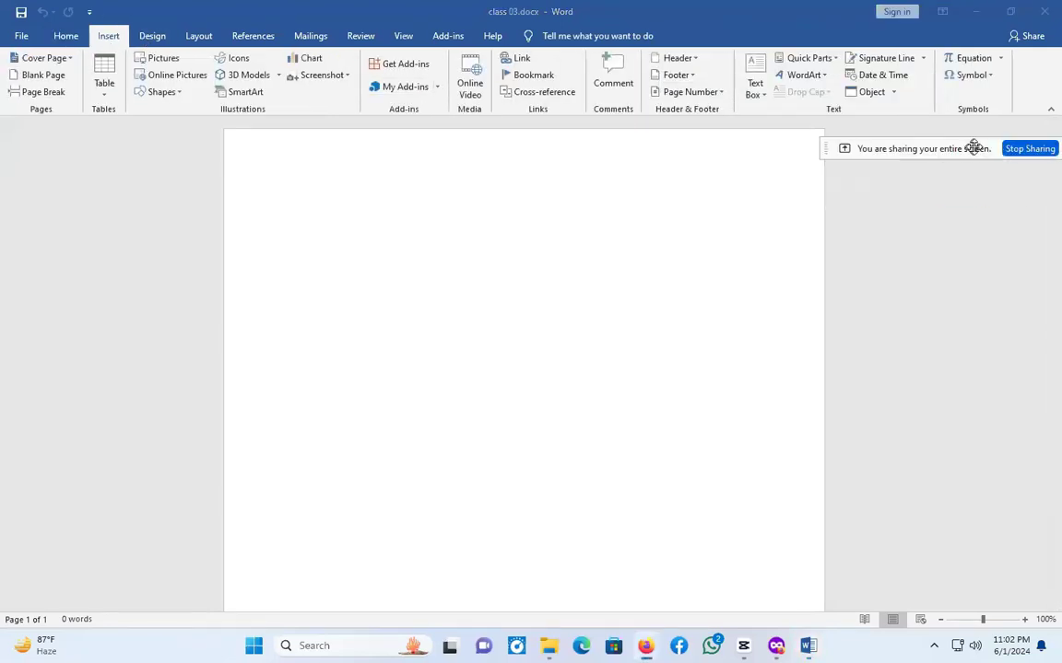
pyautogui.click(969, 78)
pyautogui.click(970, 57)
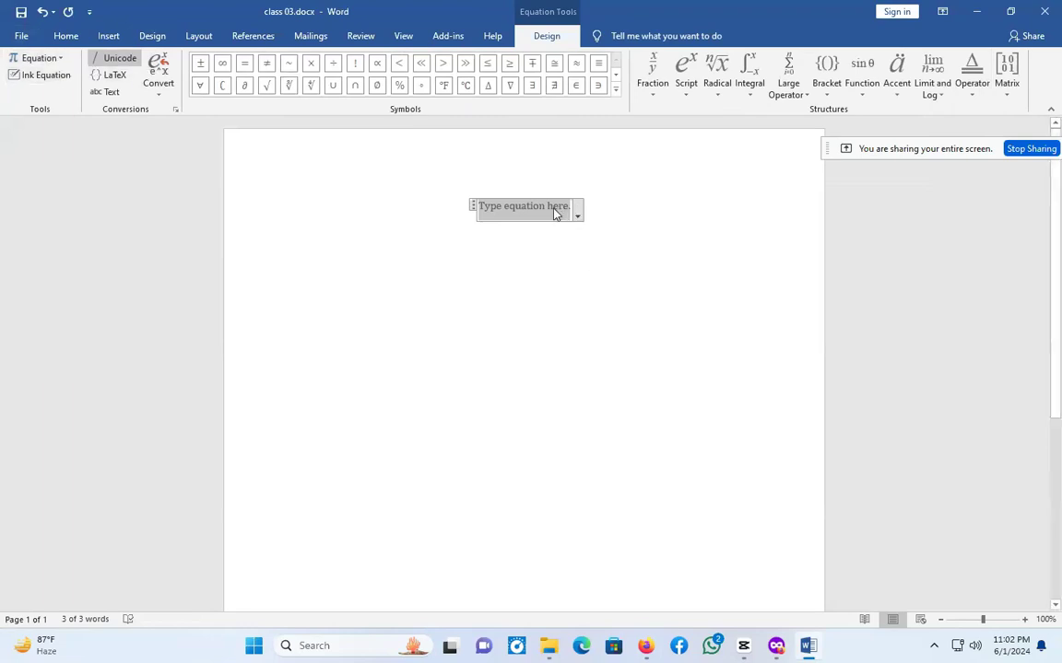
pyautogui.click(703, 211)
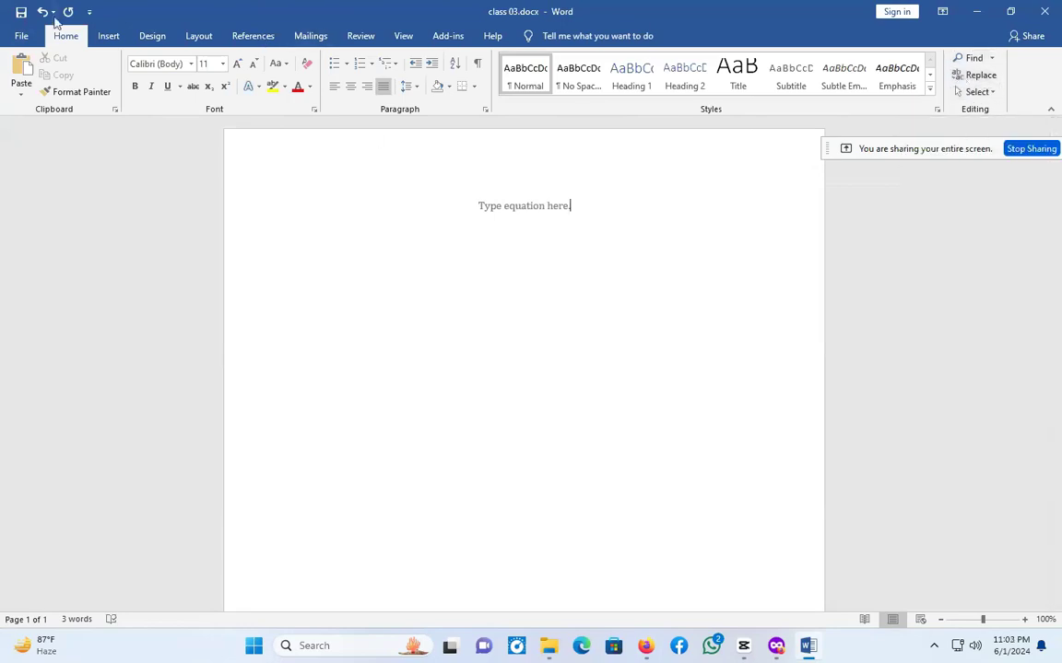
# Delete the equation placeholder from the page.
pyautogui.click(108, 40)
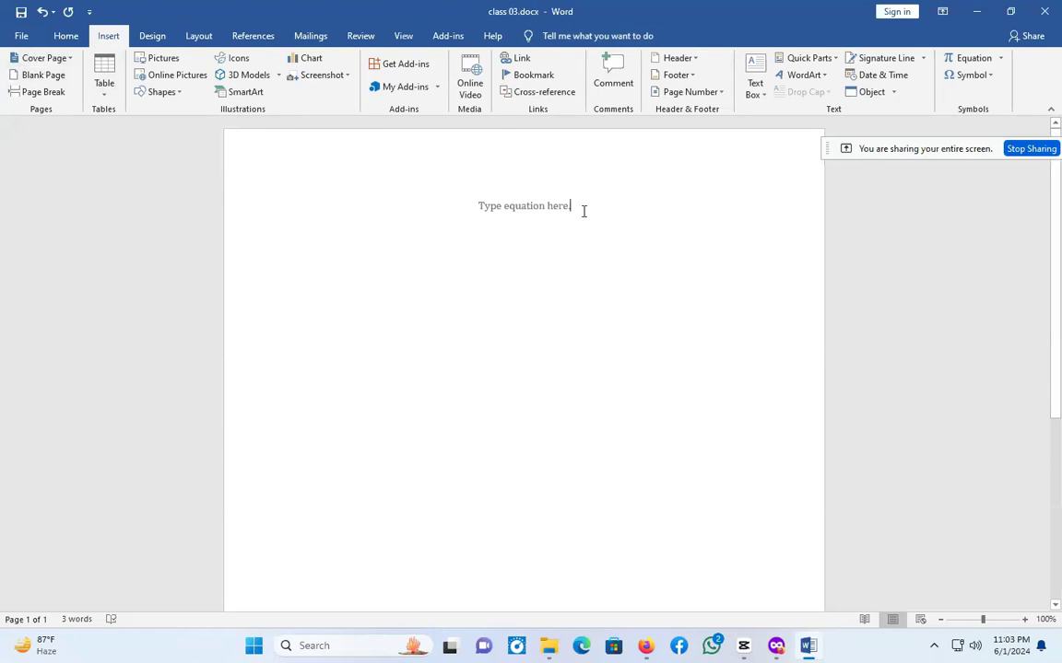
pyautogui.moveTo(583, 211); pyautogui.dragTo(455, 206)
pyautogui.press('BackSpace')
pyautogui.press('BackSpace')
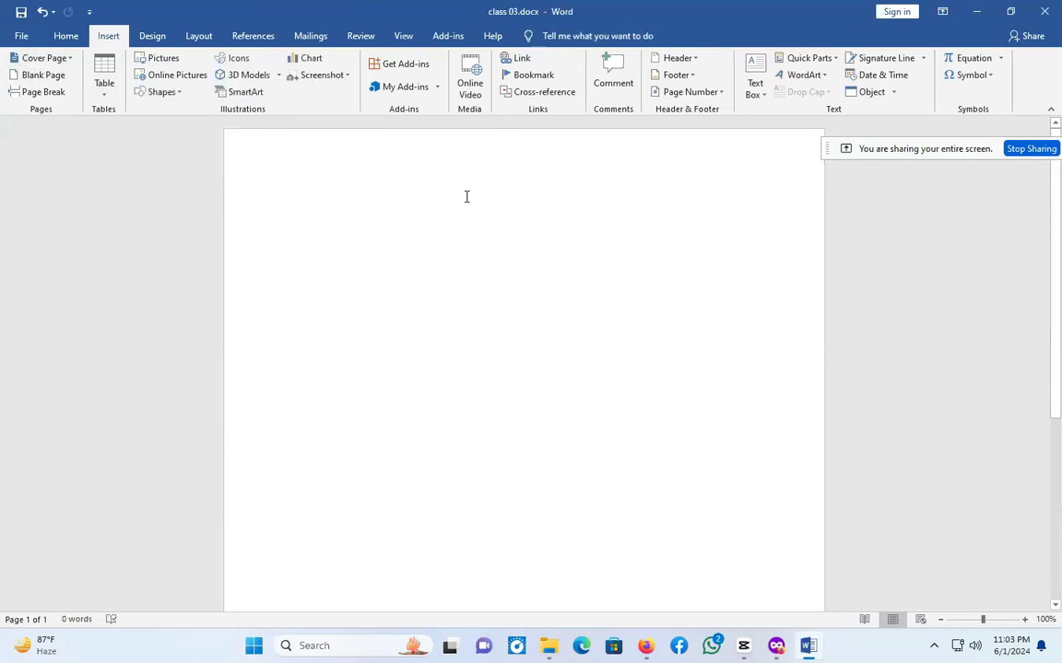
# Browse the built-in cover pages and insert the Motion design.
pyautogui.click(57, 59)
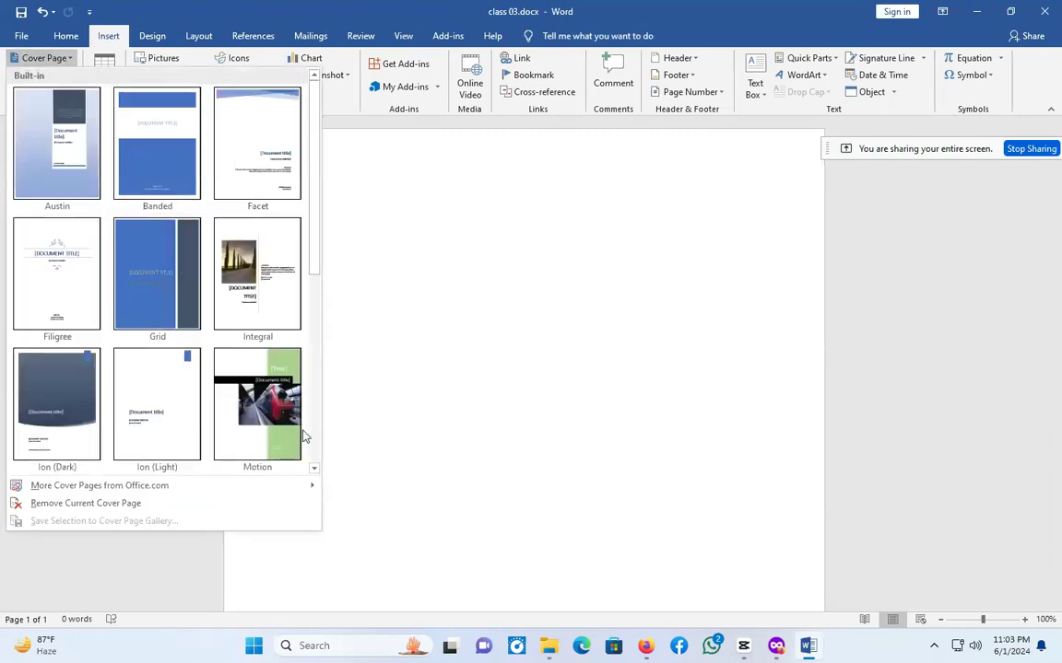
pyautogui.scroll(-3, 196, 415)
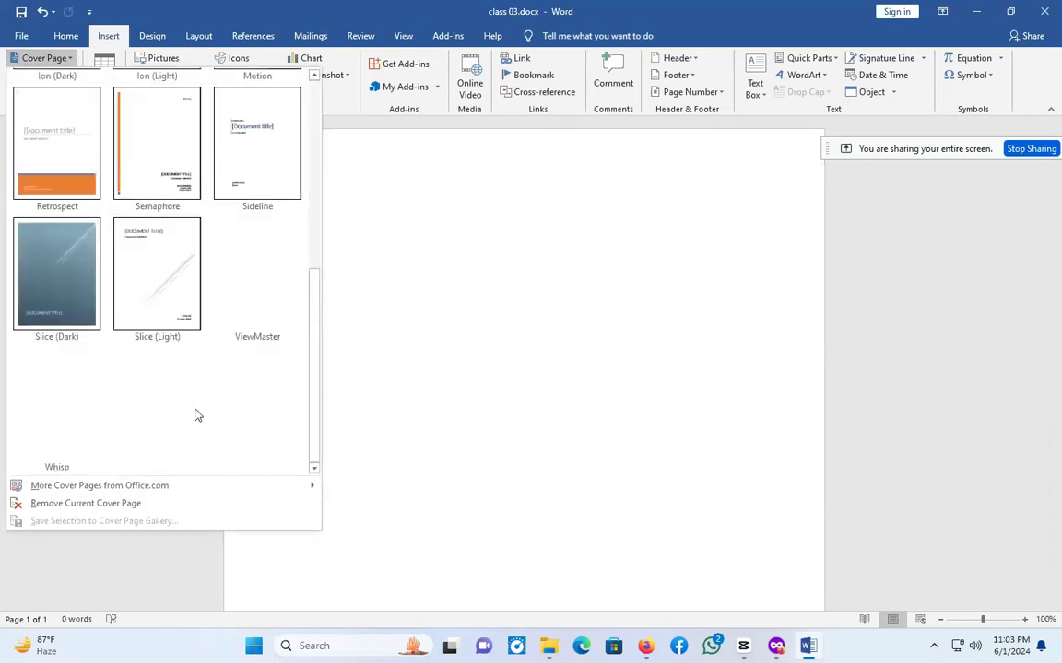
pyautogui.scroll(3, 79, 281)
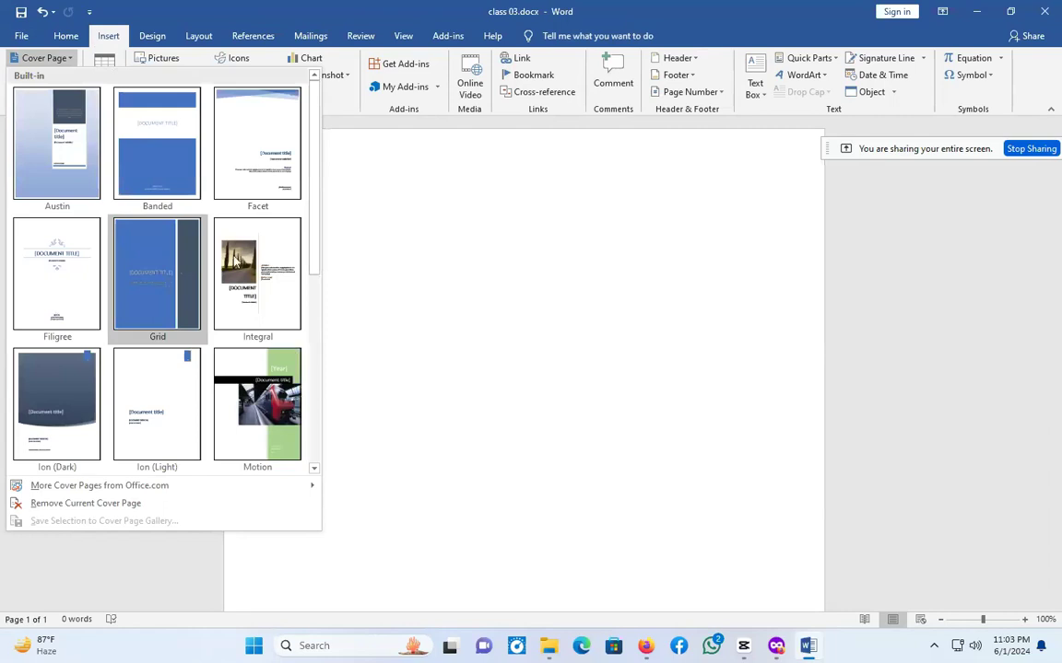
pyautogui.click(271, 405)
# Set the year on the cover page to 2024.
pyautogui.scroll(-3, 582, 412)
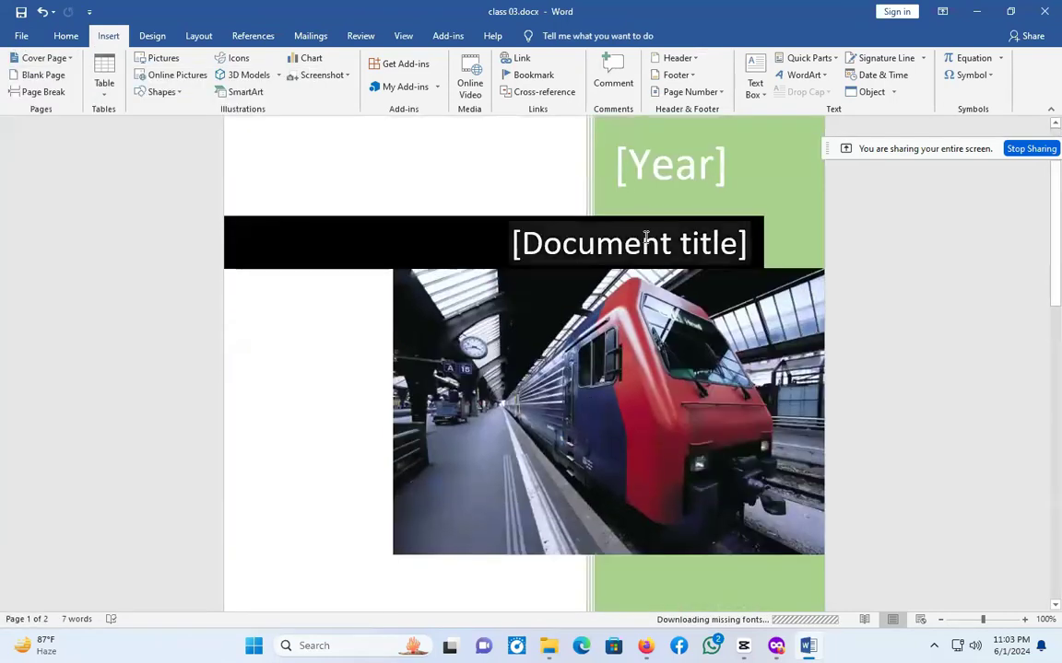
pyautogui.click(672, 199)
pyautogui.write('202')
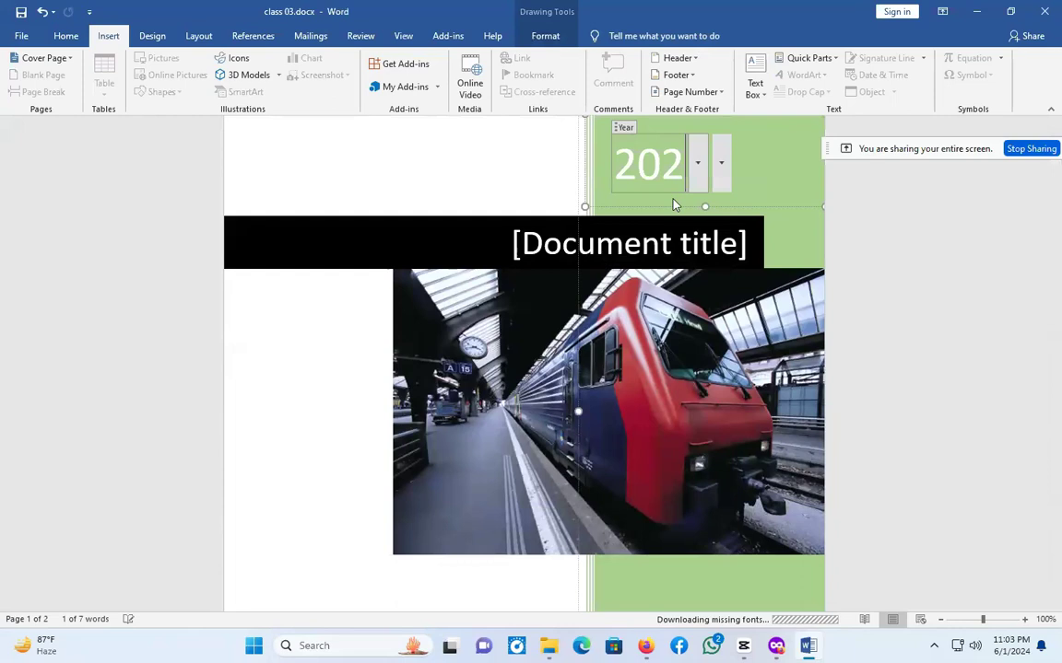
pyautogui.write('4')
# Enter "Metro express" as the document title on the cover page.
pyautogui.click(684, 249)
pyautogui.write('Metrio TR')
pyautogui.press('BackSpace')
pyautogui.press('BackSpace')
pyautogui.press('BackSpace')
pyautogui.write('exprew')
pyautogui.write('ws')
pyautogui.press('BackSpace')
pyautogui.press('BackSpace')
pyautogui.write('s')
pyautogui.press('BackSpace')
pyautogui.press('BackSpace')
pyautogui.write('ss')
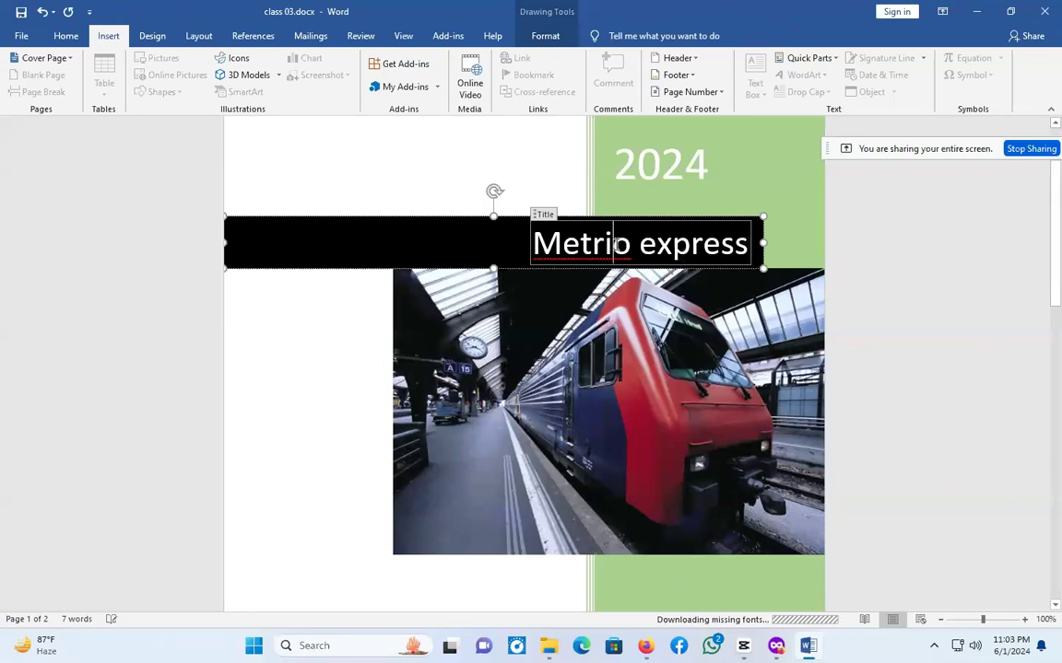
pyautogui.press('BackSpace')
pyautogui.click(1004, 298)
# Set the cover page's company to "Code tech bd" and fill in the author's name.
pyautogui.scroll(-5, 564, 477)
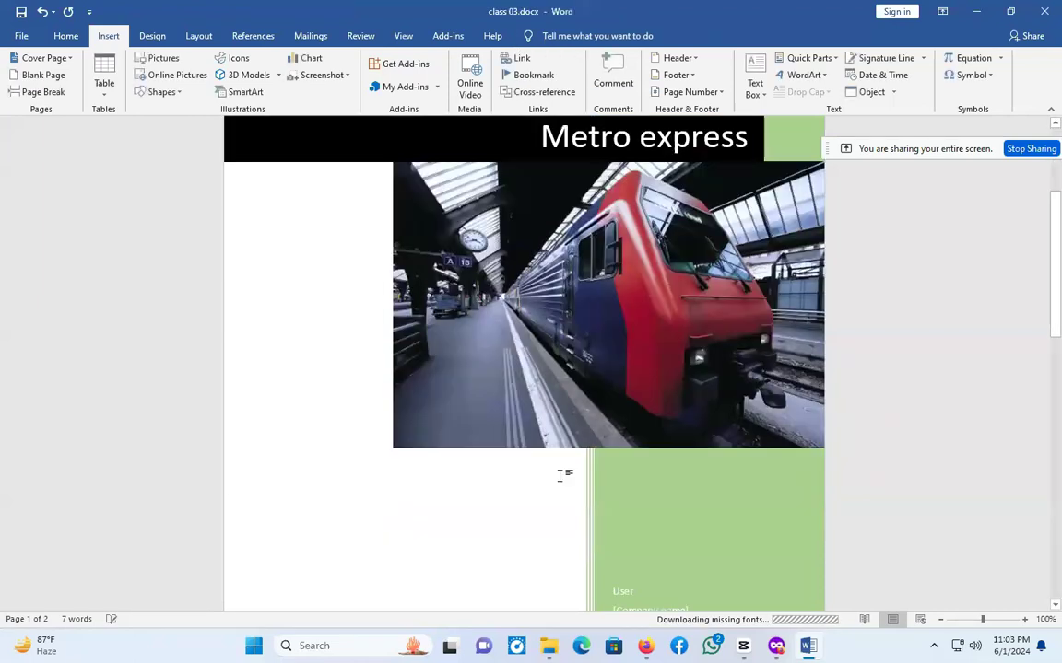
pyautogui.click(655, 436)
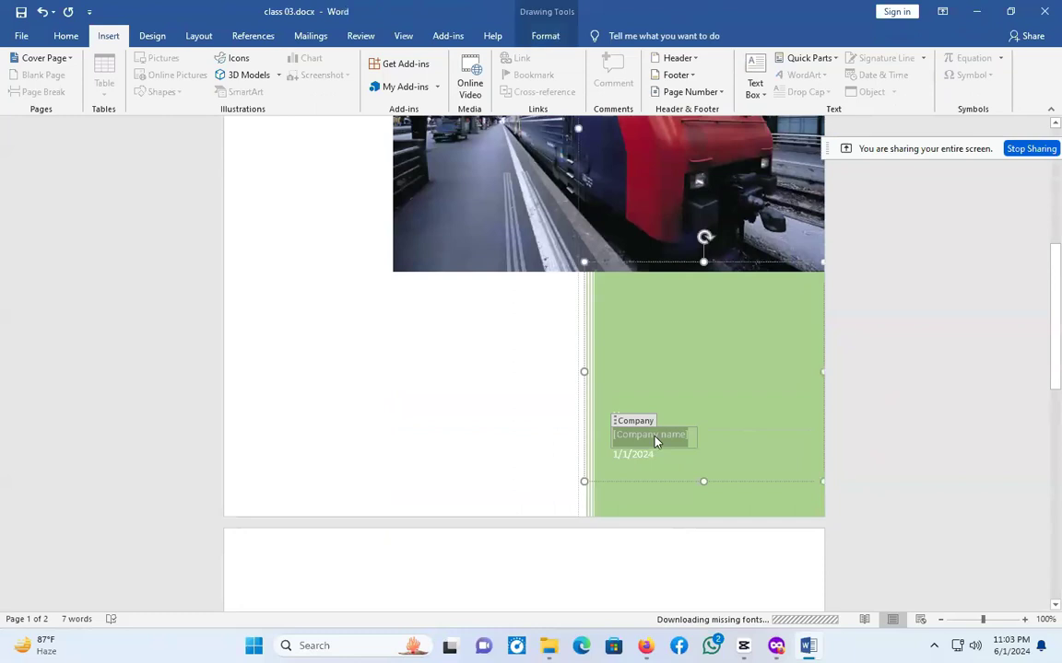
pyautogui.write('Code tec')
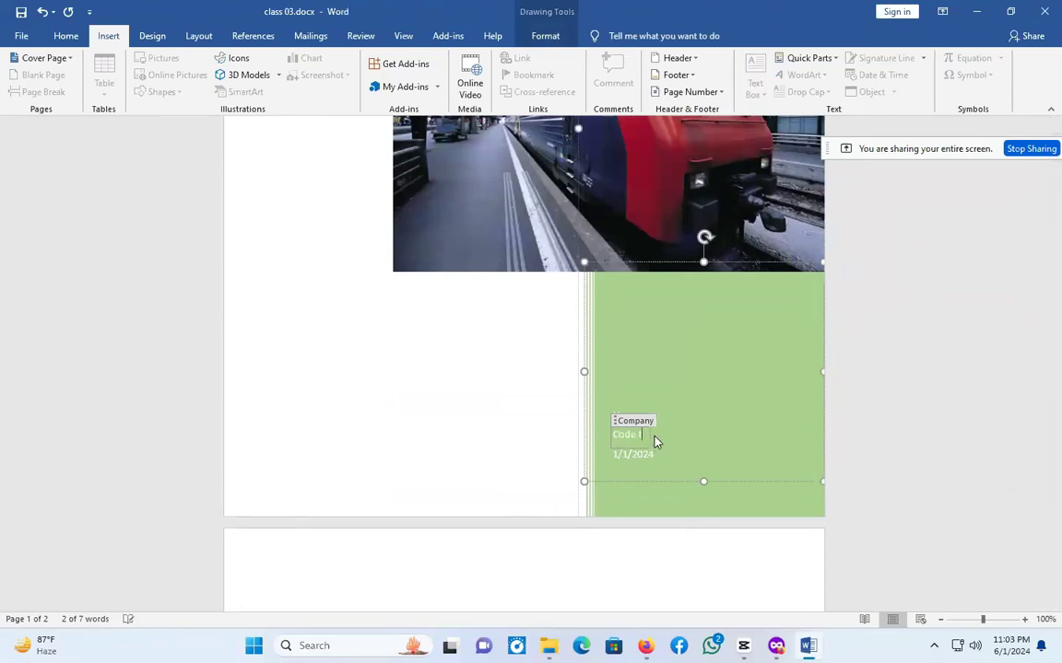
pyautogui.write('h bd')
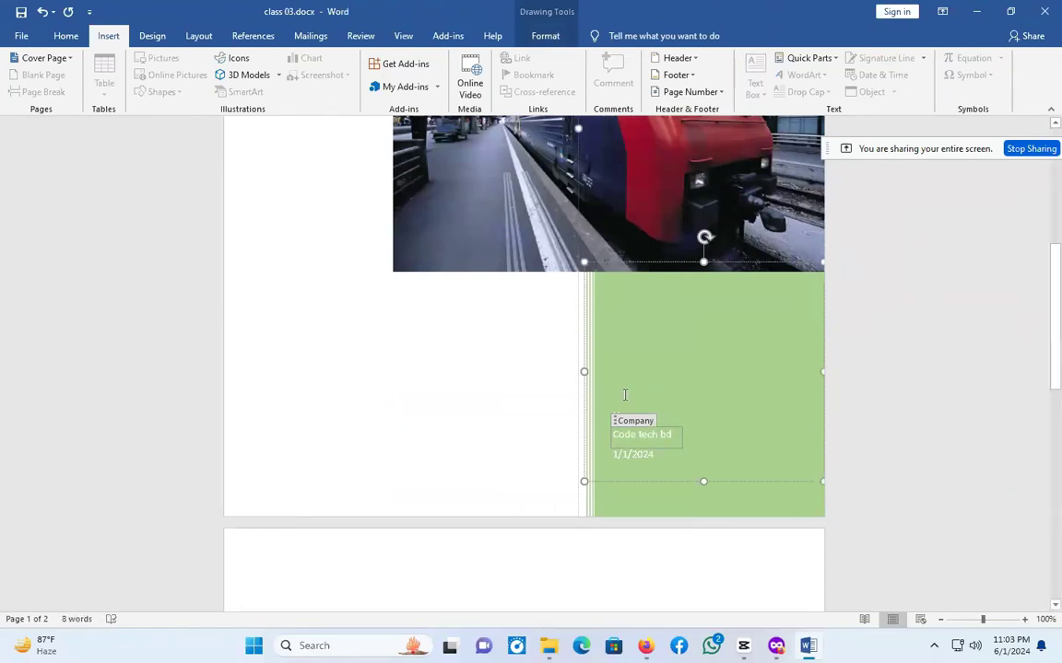
pyautogui.click(640, 456)
pyautogui.click(629, 418)
pyautogui.write('Sha')
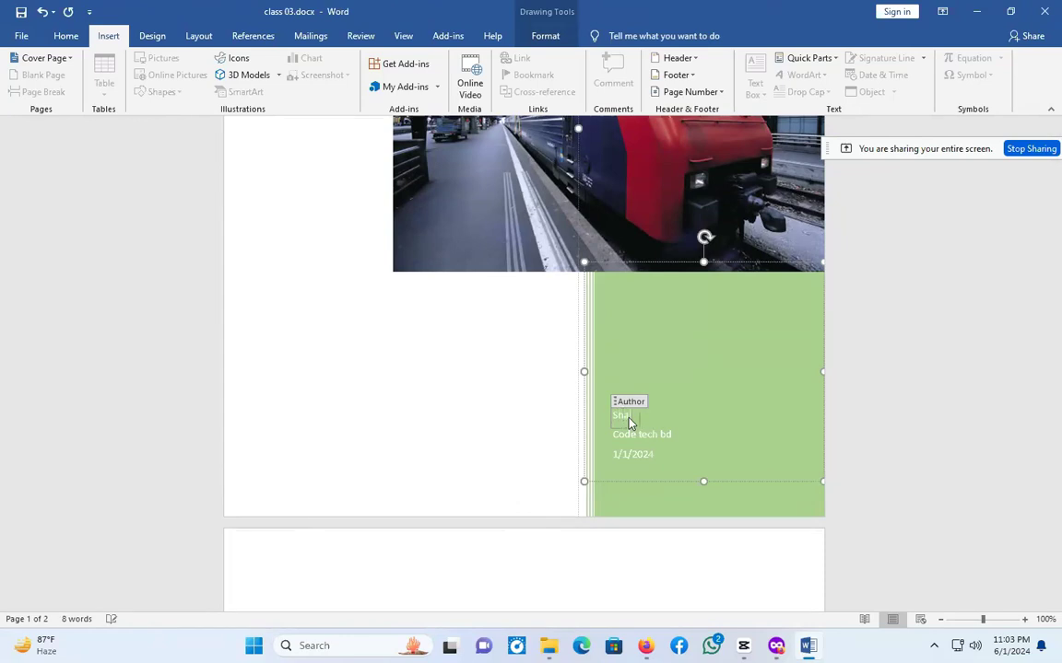
pyautogui.write('a')
# Change the month in the cover page's date to 06.
pyautogui.click(630, 455)
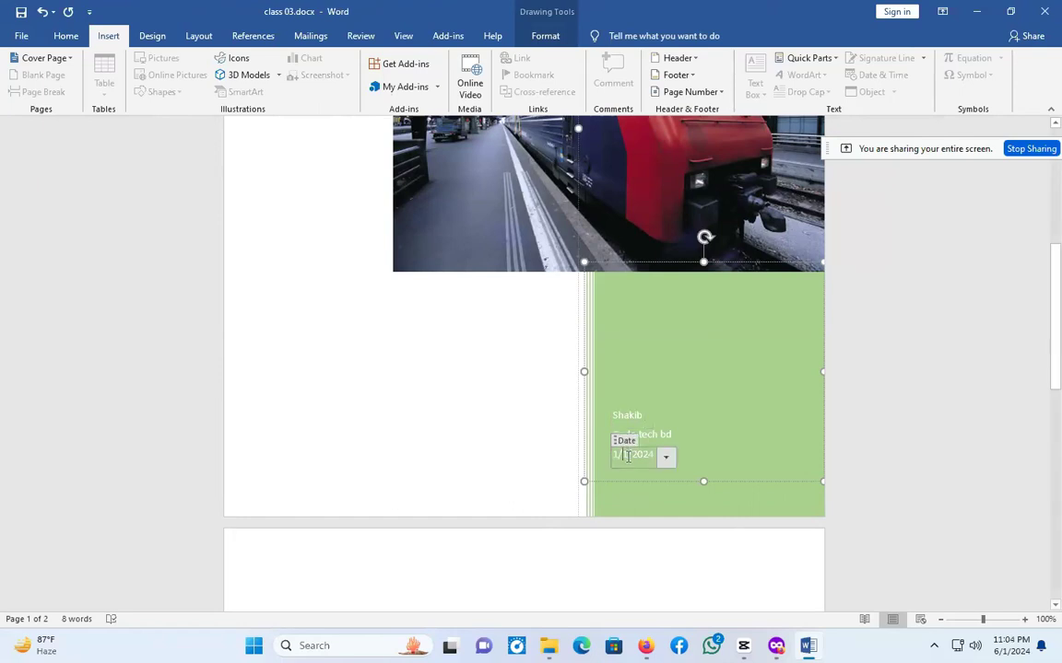
pyautogui.press('BackSpace')
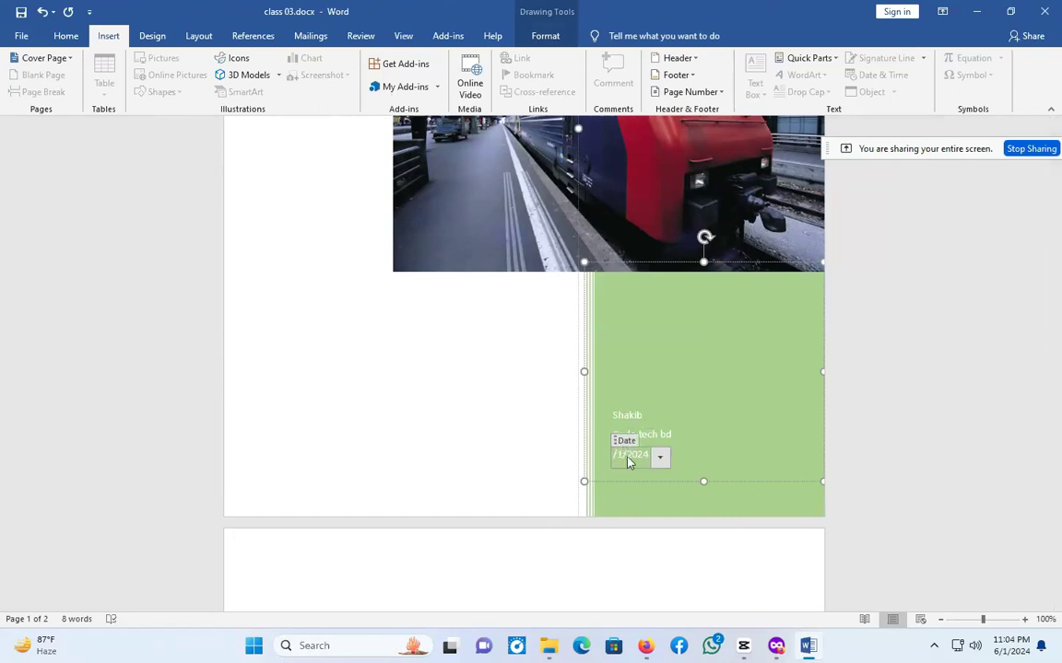
pyautogui.press('BackSpace')
pyautogui.write('06')
pyautogui.click(486, 379)
# Look over the filled-in cover page and select its train picture.
pyautogui.scroll(5, 553, 309)
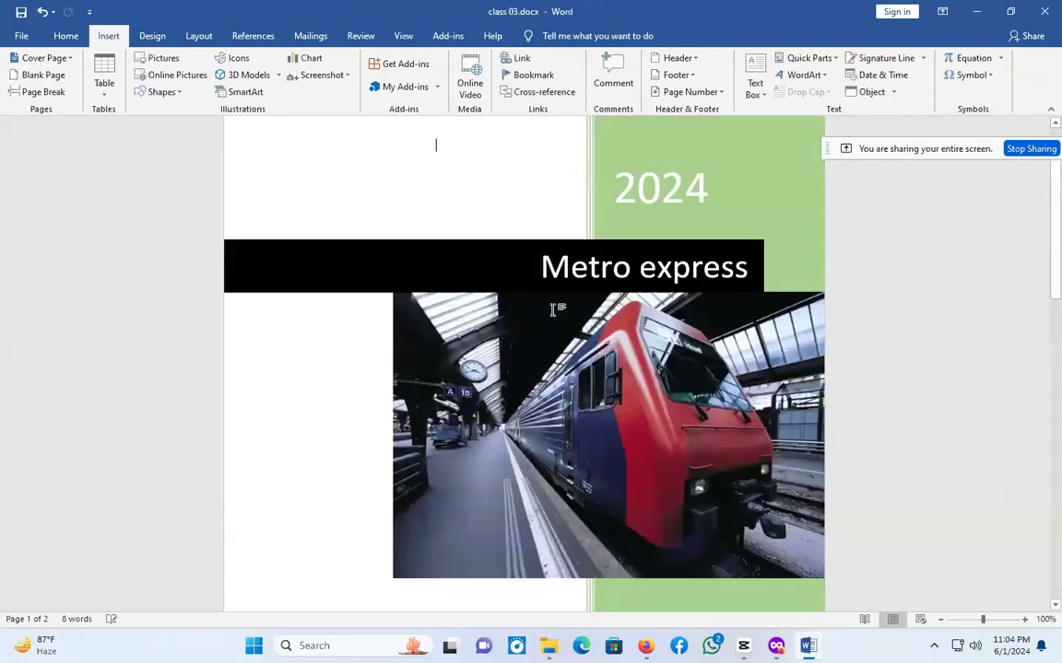
pyautogui.scroll(2, 553, 310)
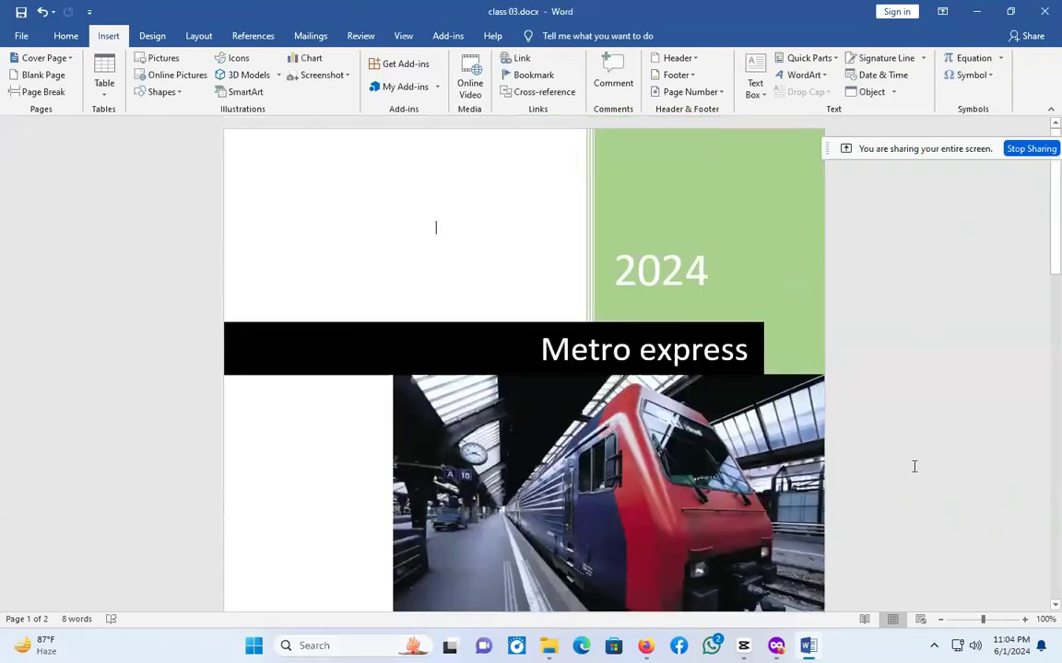
pyautogui.click(221, 264)
pyautogui.click(931, 344)
pyautogui.scroll(-4, 930, 343)
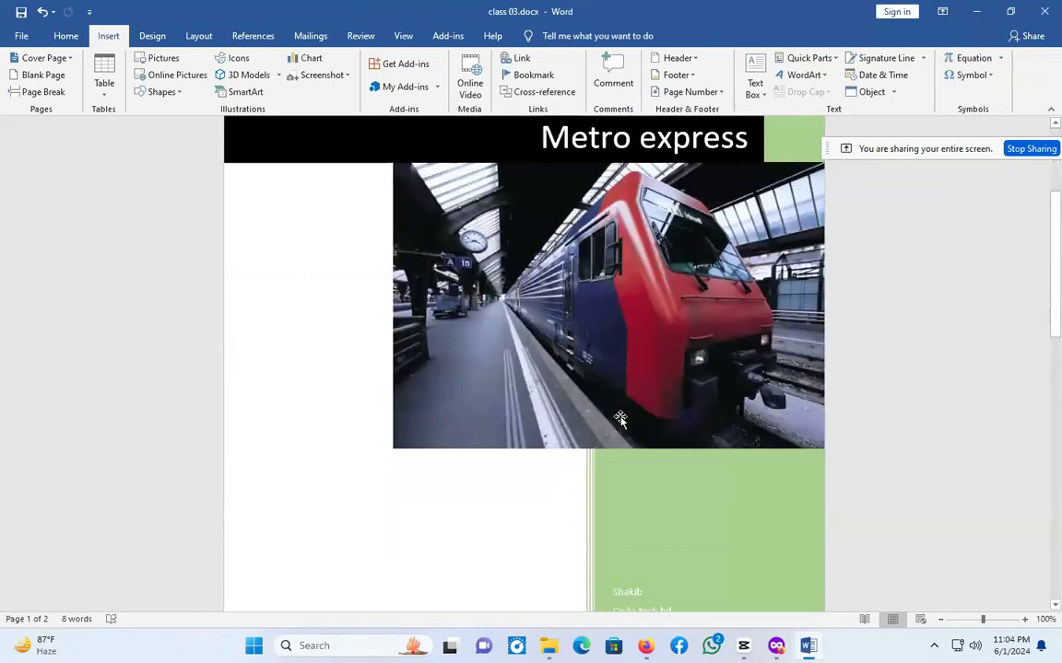
pyautogui.click(589, 333)
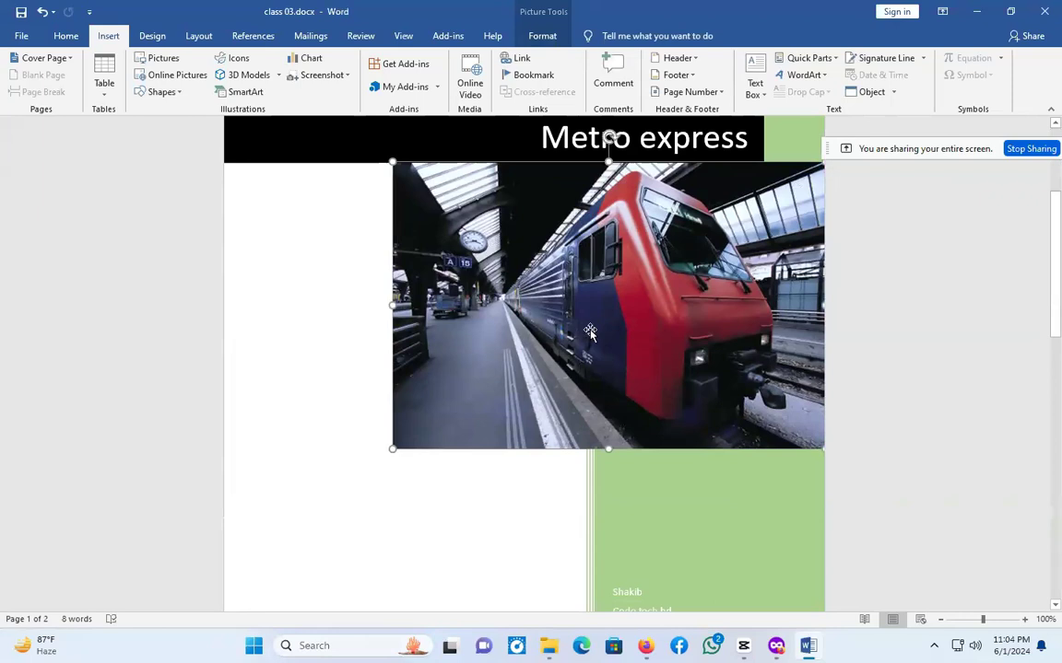
# Draw a bent-line callout about 0.97" high and 3.04" wide on the blank second page.
pyautogui.click(913, 390)
pyautogui.scroll(-10, 848, 433)
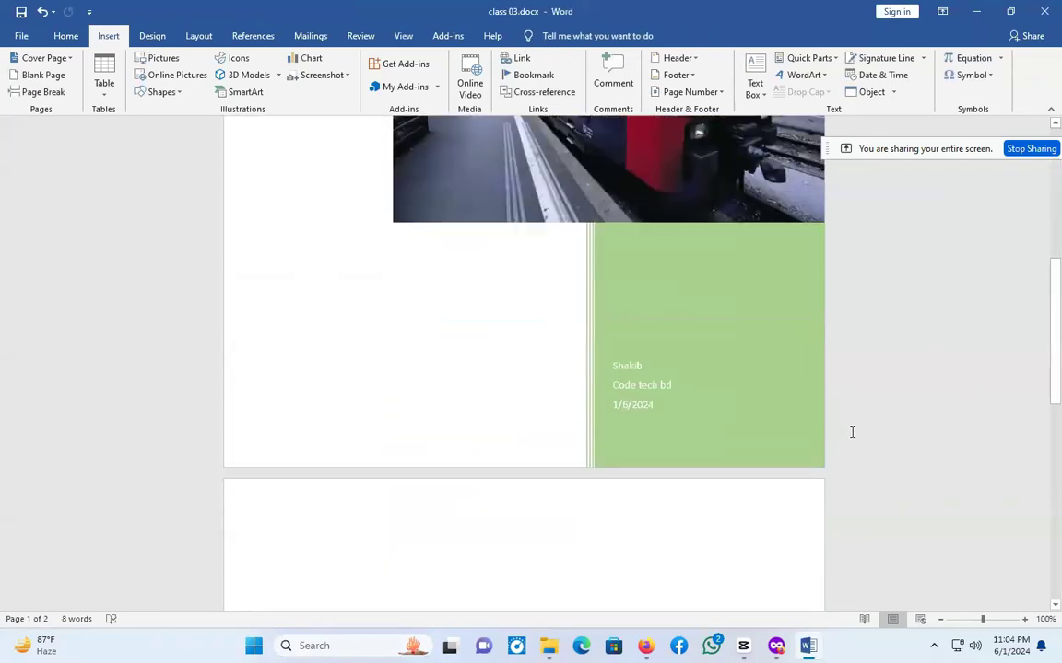
pyautogui.scroll(-3, 847, 448)
pyautogui.click(544, 353)
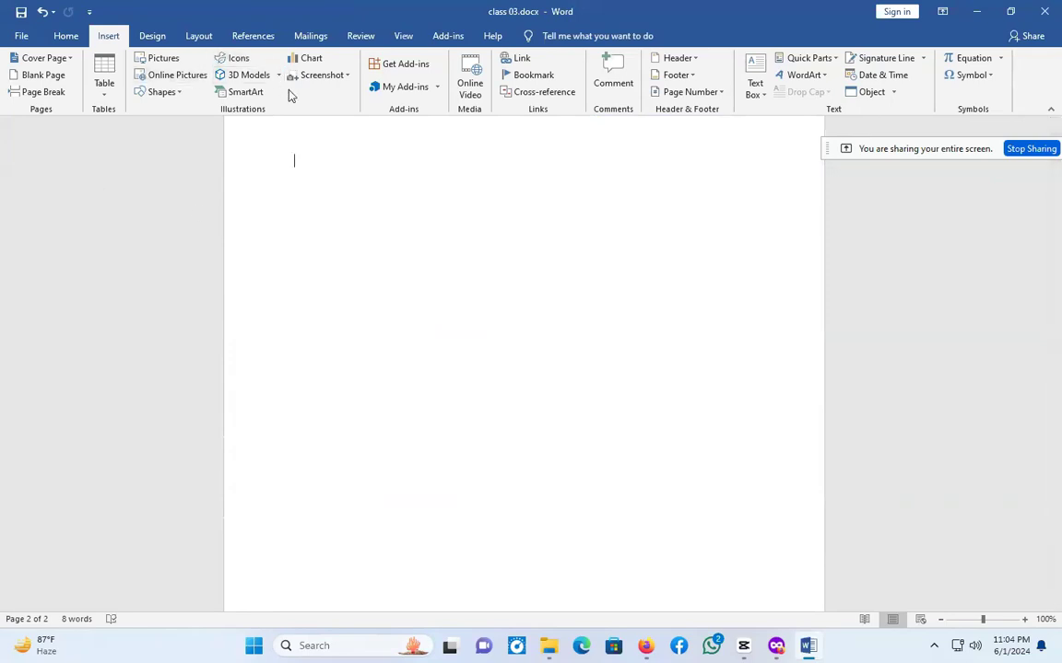
pyautogui.click(162, 92)
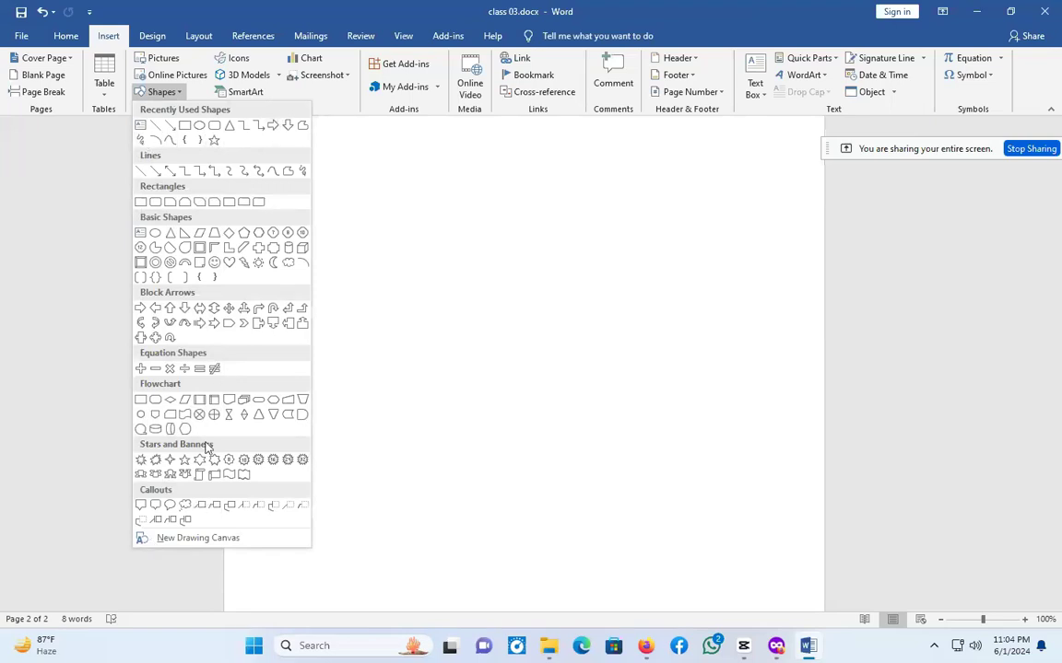
pyautogui.click(215, 505)
pyautogui.moveTo(407, 516); pyautogui.dragTo(623, 584)
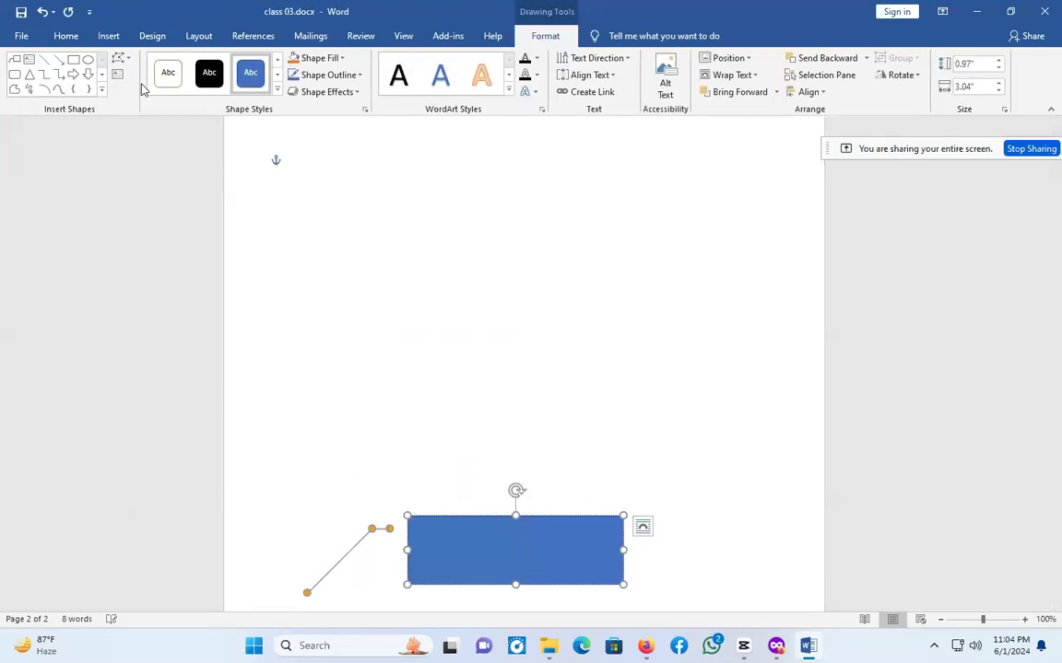
# Draw an elbow connector and two down arrows, about 2.13" by 1.13" and 2.56" by 2.25", above the callout.
pyautogui.click(88, 74)
pyautogui.moveTo(686, 296); pyautogui.dragTo(765, 447)
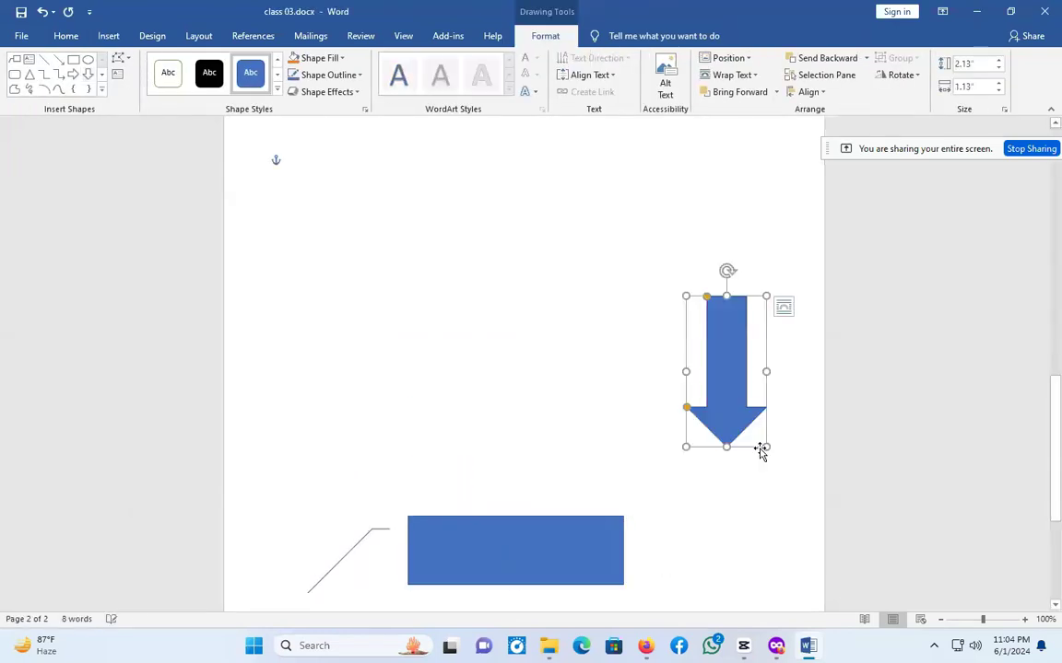
pyautogui.click(42, 74)
pyautogui.moveTo(445, 314); pyautogui.dragTo(620, 409)
pyautogui.click(87, 74)
pyautogui.moveTo(225, 222); pyautogui.dragTo(385, 404)
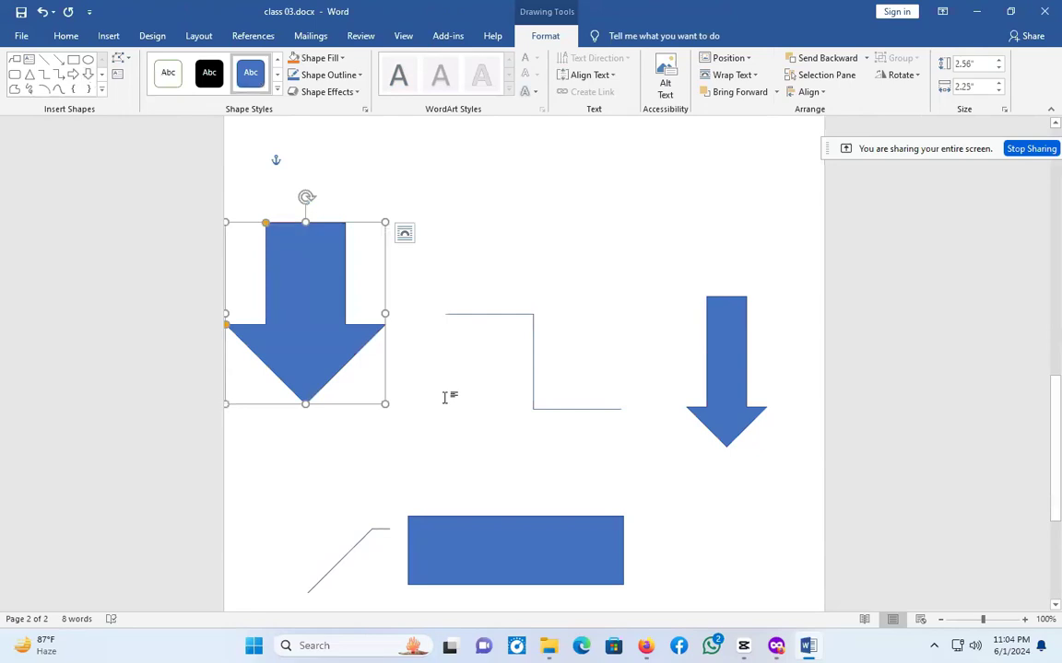
# Undo all the shapes drawn on the second page.
pyautogui.hotkey('ctrl', 'z')
pyautogui.hotkey('ctrl', 'z')
pyautogui.hotkey('ctrl', 'z')
pyautogui.hotkey('ctrl', 'z')
pyautogui.hotkey('ctrl', 'z')
# Draw a perfect circle about 2.32" in diameter in the upper part of the second page.
pyautogui.scroll(3, 521, 462)
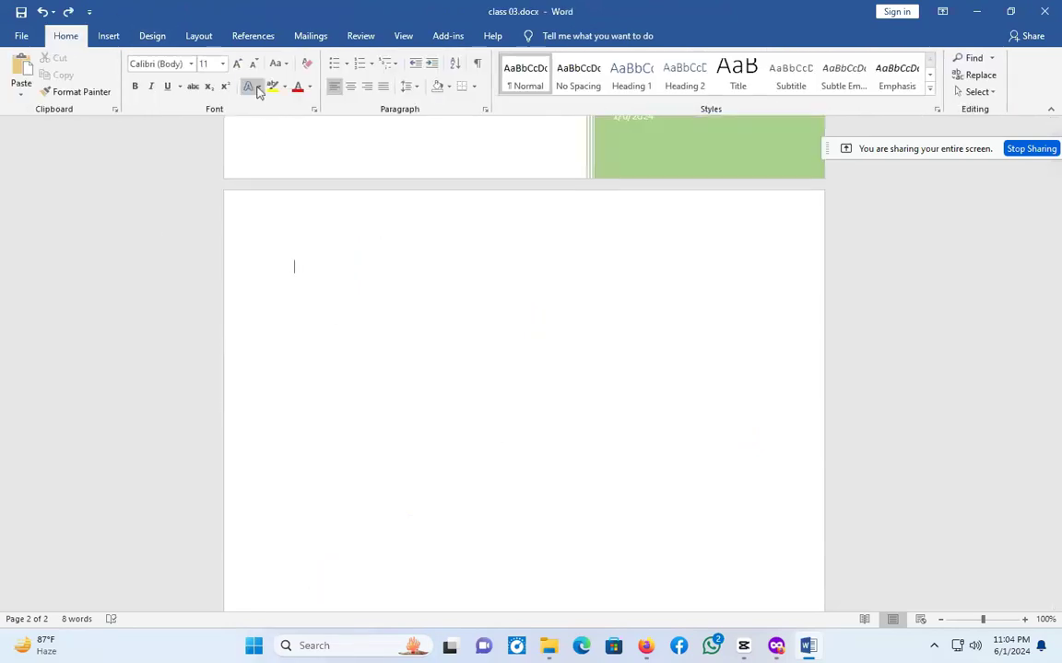
pyautogui.click(105, 41)
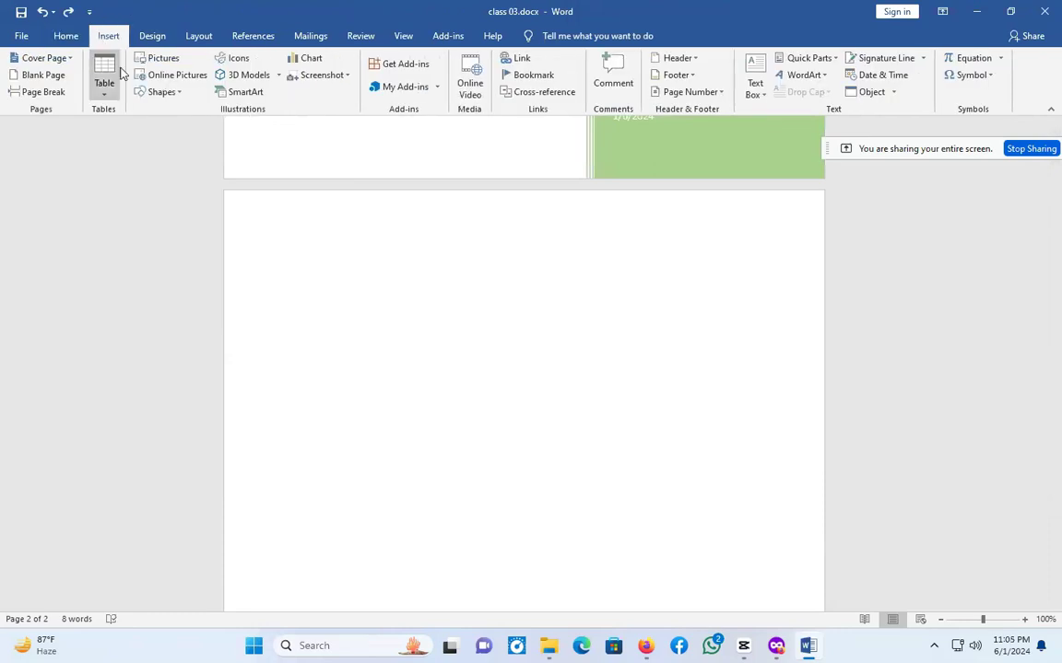
pyautogui.click(170, 93)
pyautogui.click(214, 125)
pyautogui.moveTo(379, 276)
pyautogui.mouseDown()
pyautogui.moveTo(410, 312)
pyautogui.moveTo(468, 441)
pyautogui.mouseUp()
pyautogui.press('ctrl')
pyautogui.press('shift')
pyautogui.press('shift')
pyautogui.press('shift')
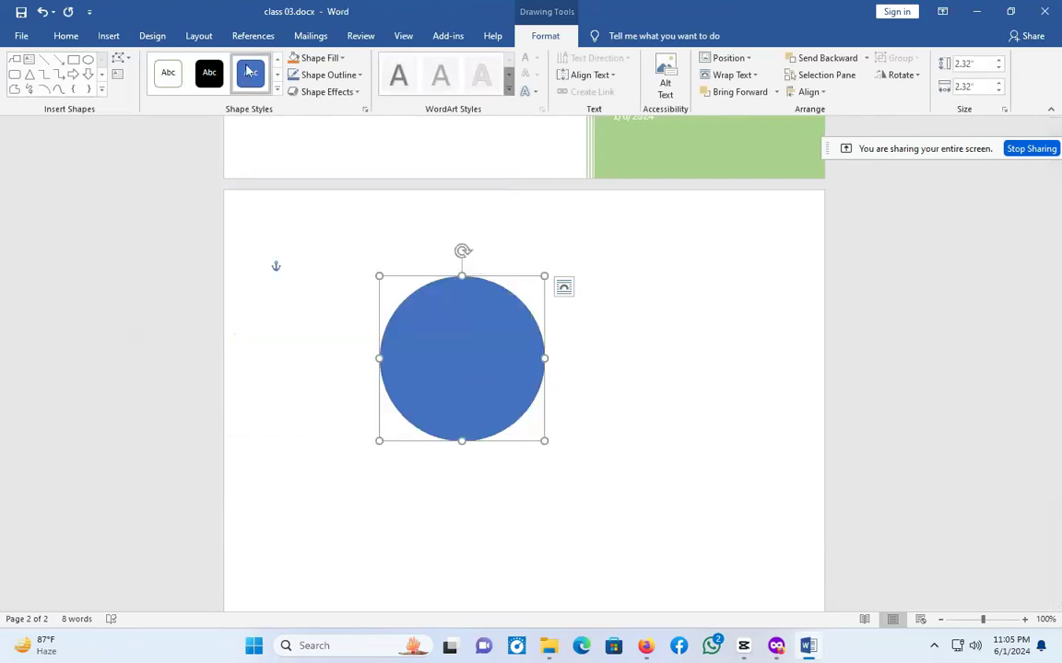
# Fill the circle with a dark blue theme color and move it down and to the right on the page.
pyautogui.click(300, 59)
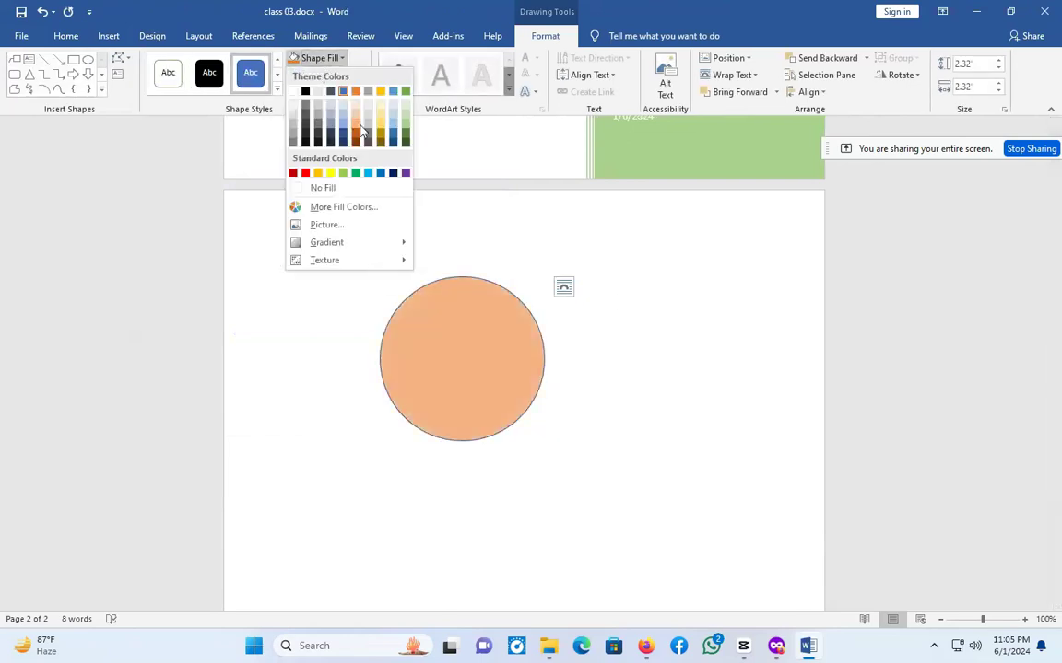
pyautogui.click(393, 138)
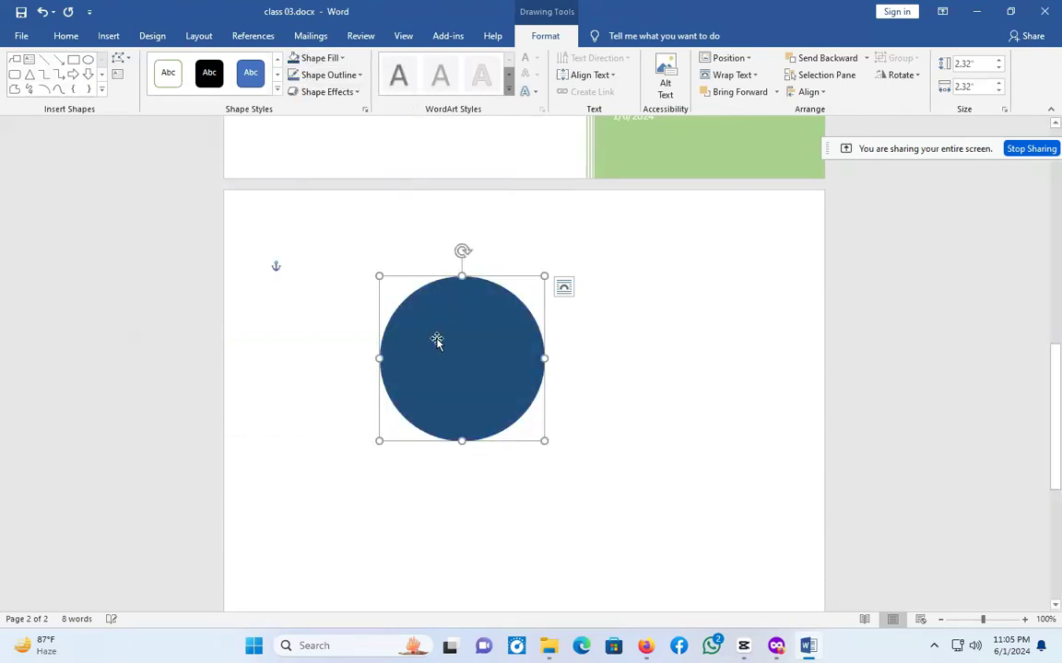
pyautogui.moveTo(437, 339); pyautogui.dragTo(575, 402)
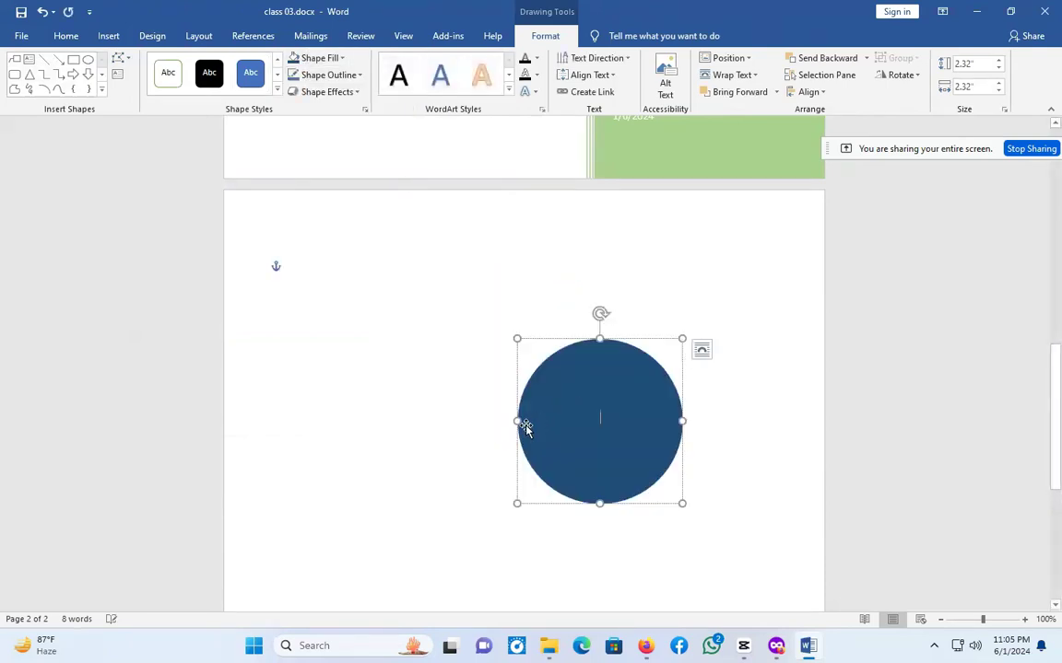
# Enter the text "This our first shape" inside the circle.
pyautogui.click(647, 388)
pyautogui.write('sdafrdsfd')
pyautogui.moveTo(594, 443); pyautogui.dragTo(533, 427)
pyautogui.write('Th')
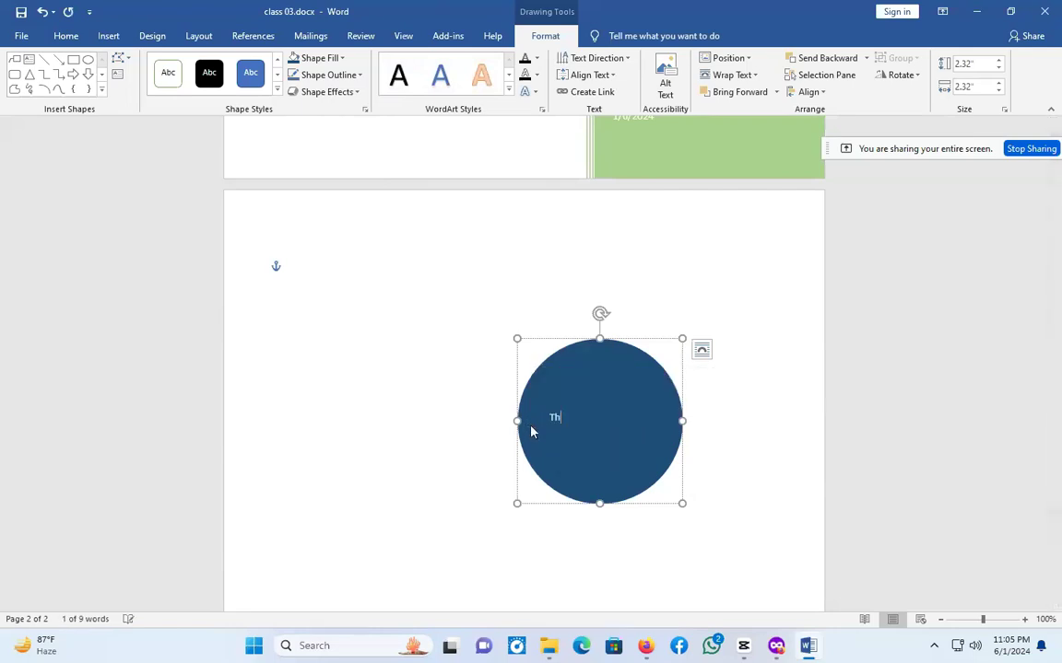
pyautogui.write('is our first shape r')
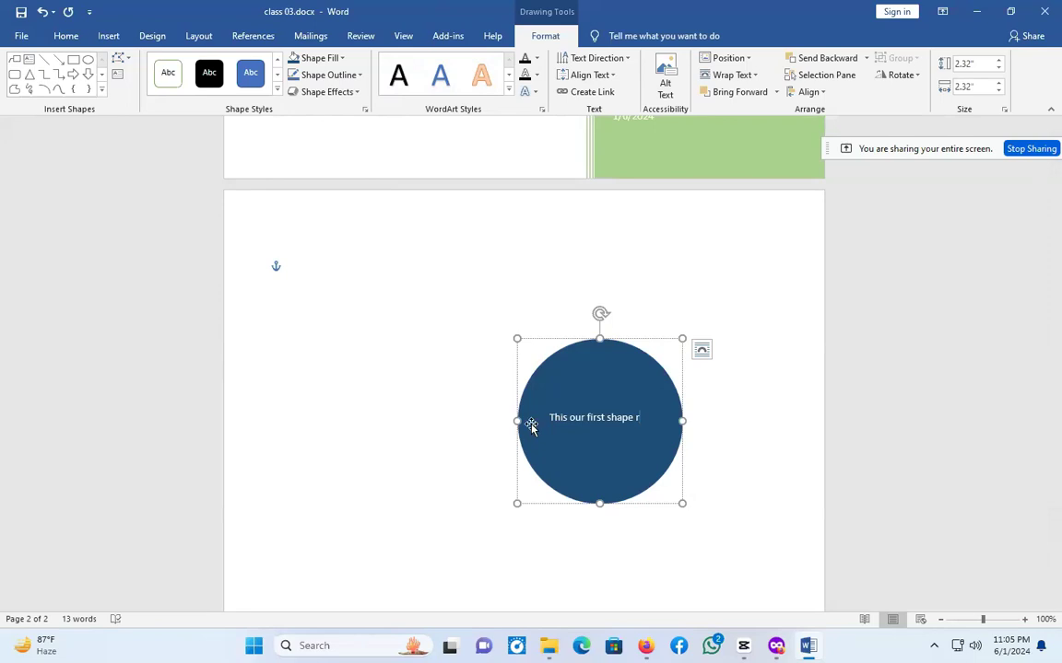
pyautogui.press('BackSpace')
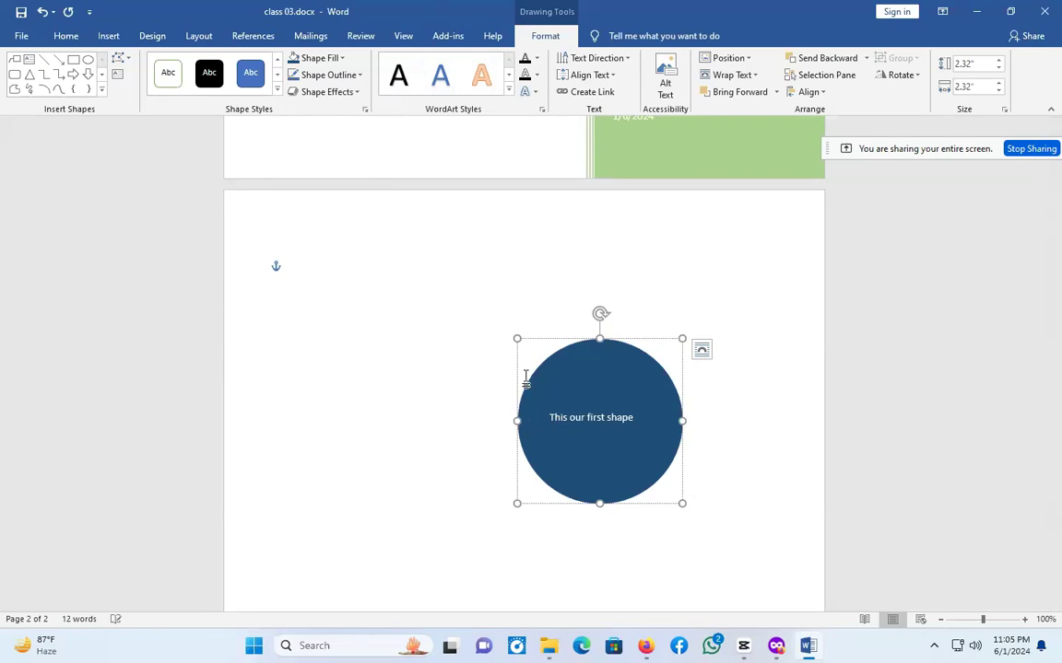
# Try a vertical text alignment for the circle and rotate all its text by 90°.
pyautogui.click(593, 74)
pyautogui.click(592, 161)
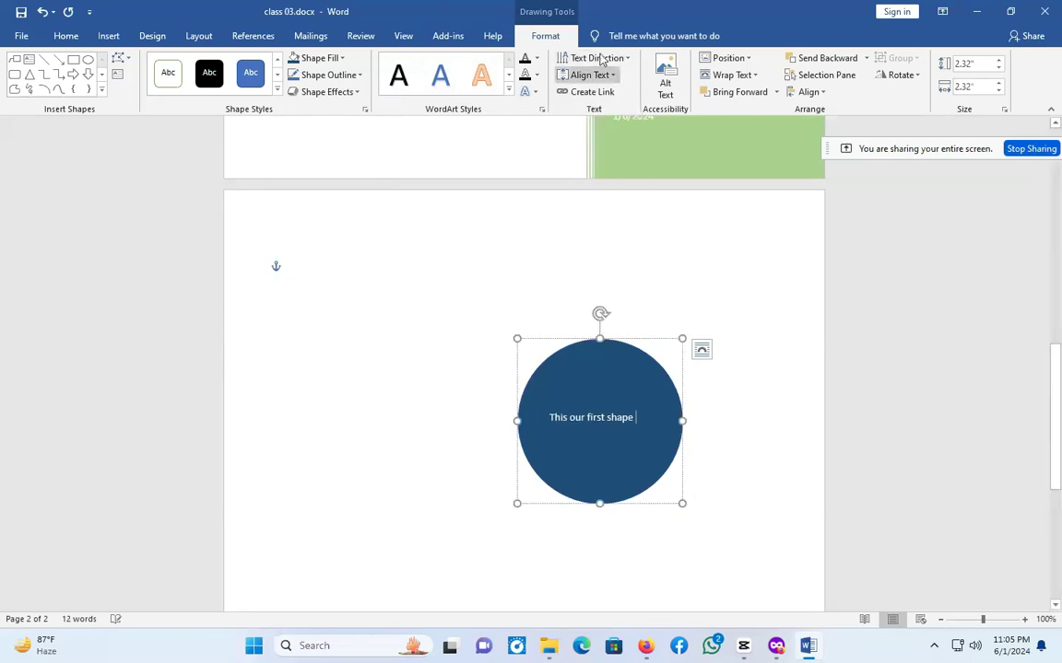
pyautogui.click(597, 57)
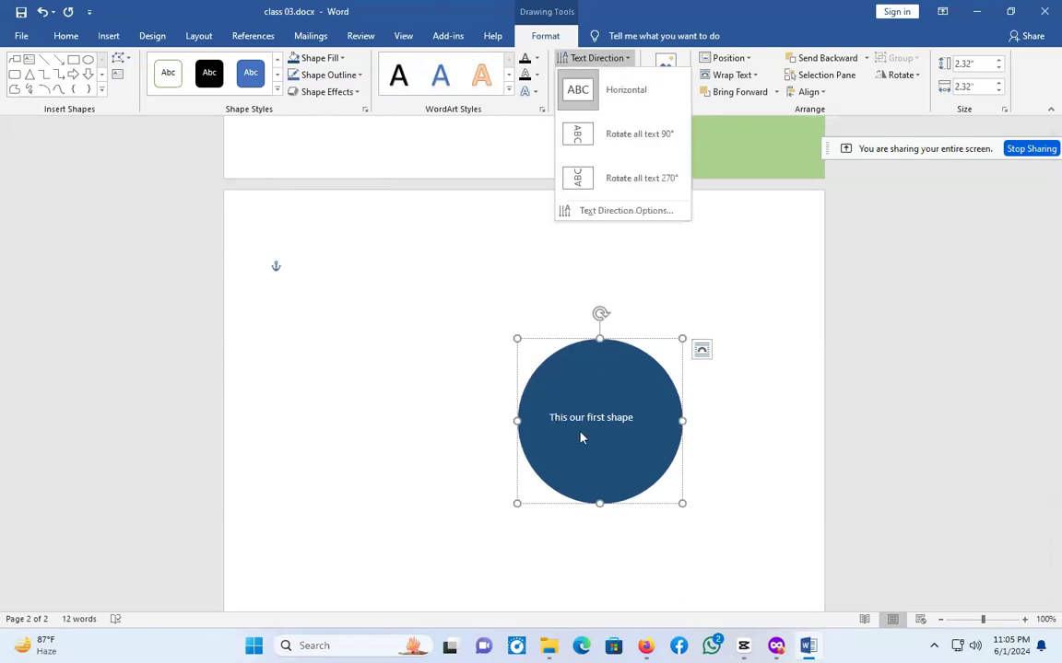
pyautogui.click(633, 135)
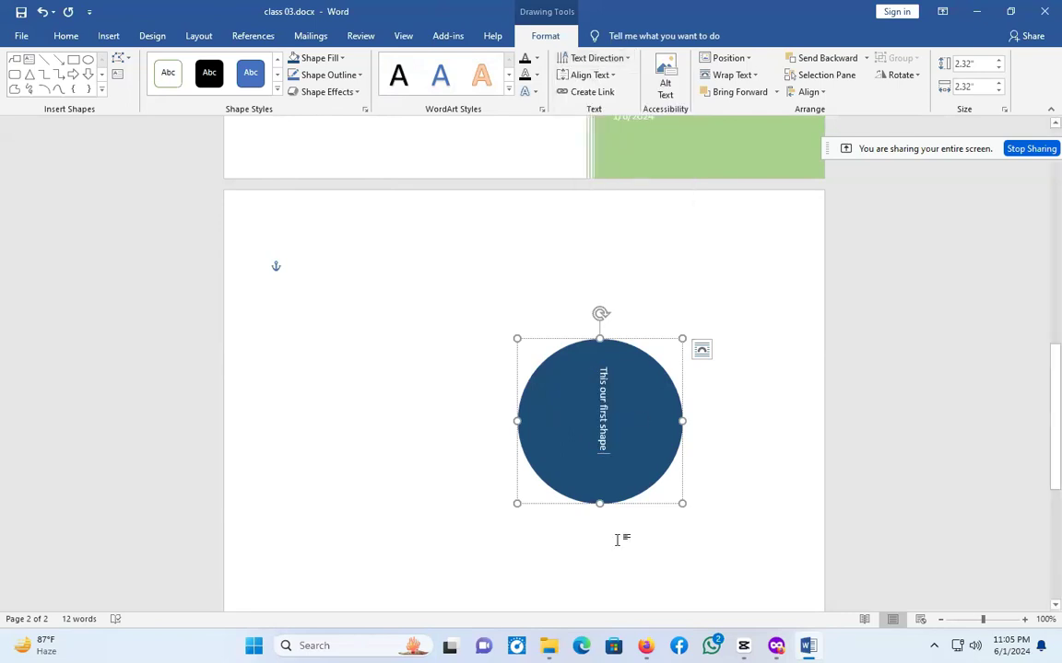
# Return the circle's text direction to Horizontal and adjust the text's placement inside the circle.
pyautogui.click(603, 58)
pyautogui.click(623, 103)
pyautogui.press('Return')
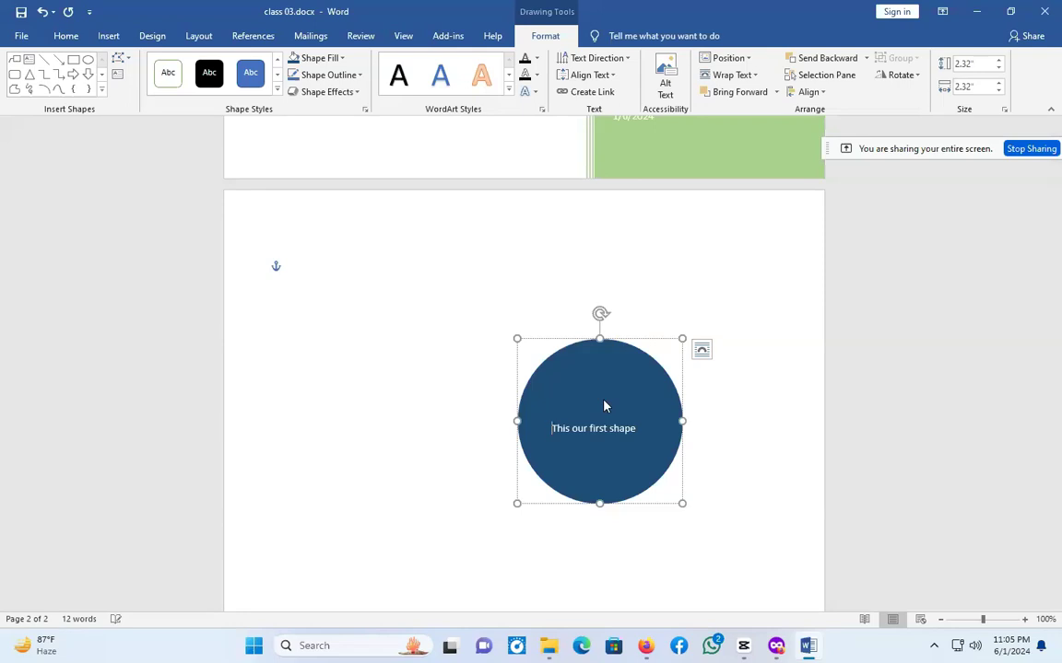
pyautogui.press('BackSpace')
pyautogui.press('BackSpace')
pyautogui.press('BackSpace')
pyautogui.press('BackSpace')
pyautogui.press('BackSpace')
pyautogui.press('BackSpace')
# Move the circle to the upper right of the second page and shrink it proportionally to about 1.35".
pyautogui.scroll(1, 727, 320)
pyautogui.click(729, 321)
pyautogui.moveTo(570, 448); pyautogui.dragTo(690, 398)
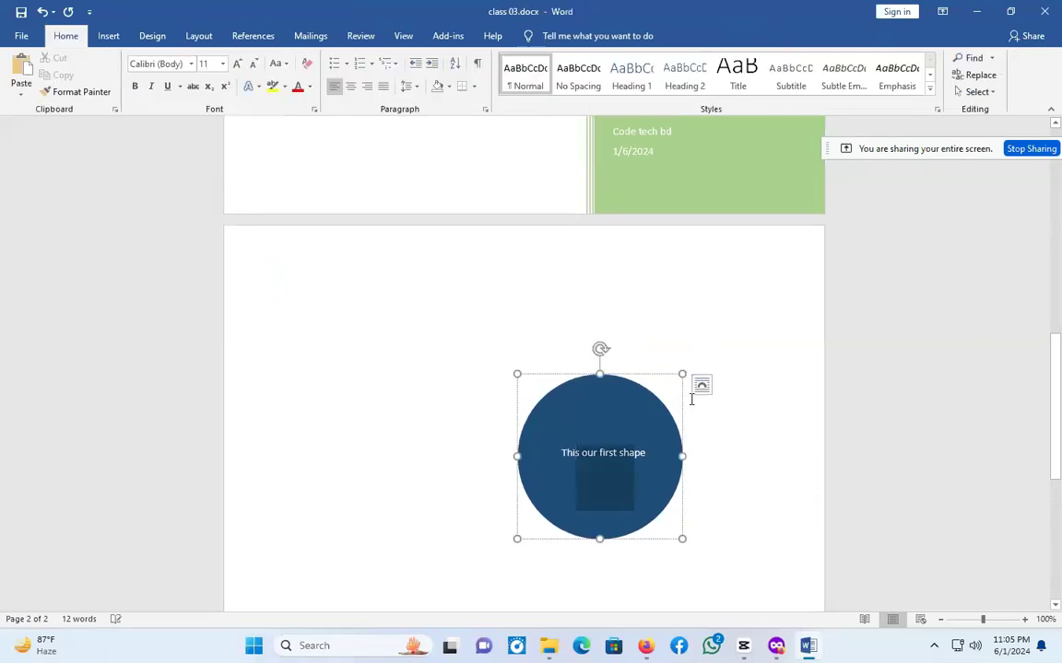
pyautogui.click(730, 314)
pyautogui.click(616, 417)
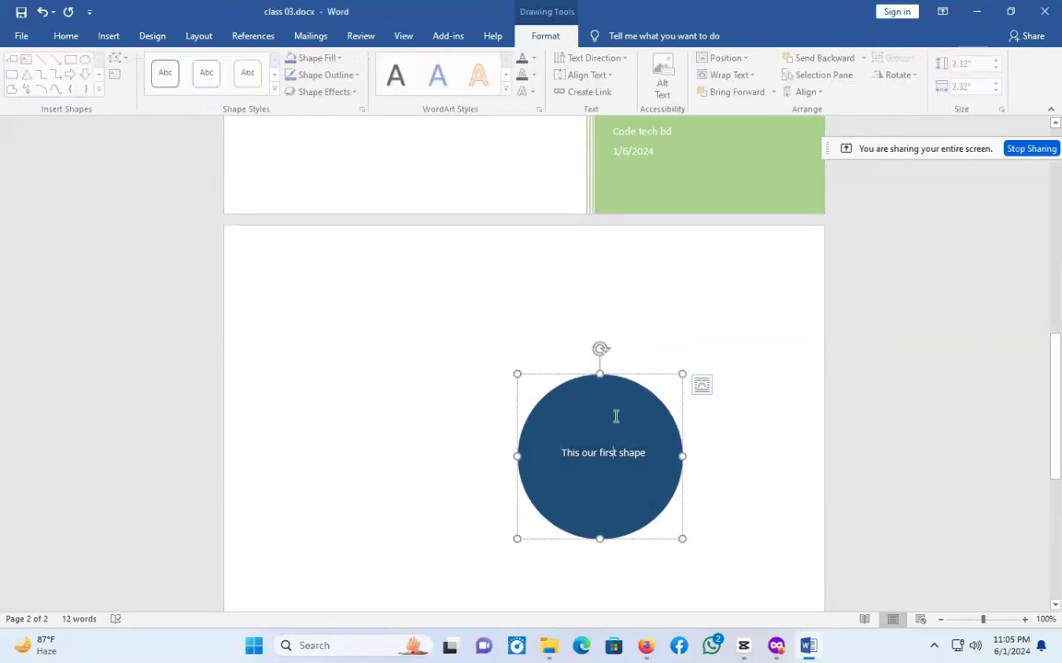
pyautogui.moveTo(613, 386); pyautogui.dragTo(702, 278)
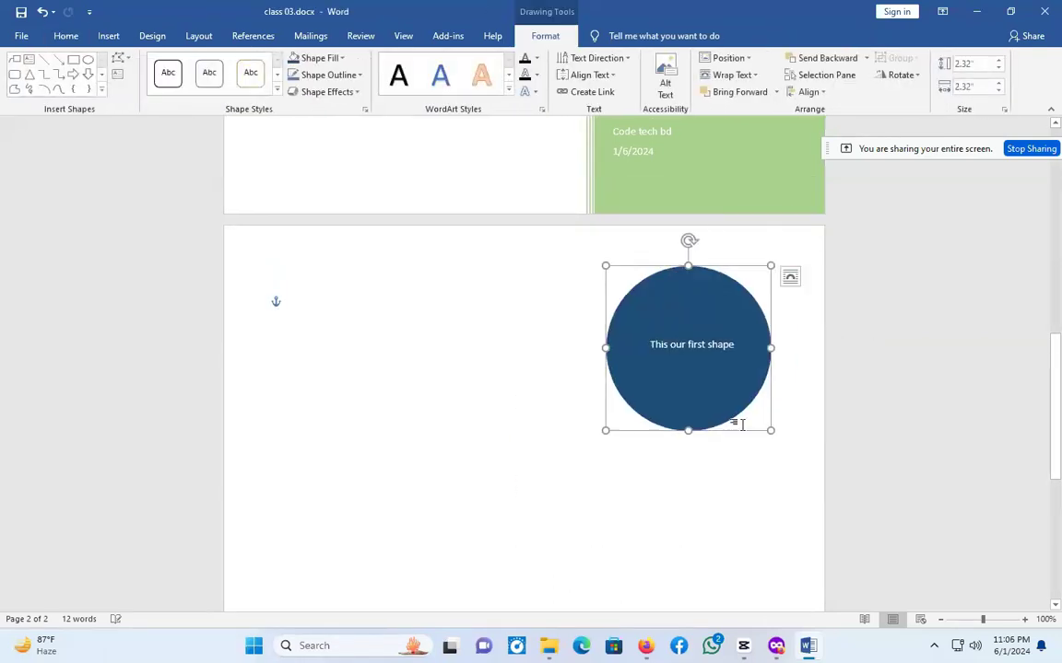
pyautogui.moveTo(769, 428); pyautogui.dragTo(507, 291)
pyautogui.press('shift')
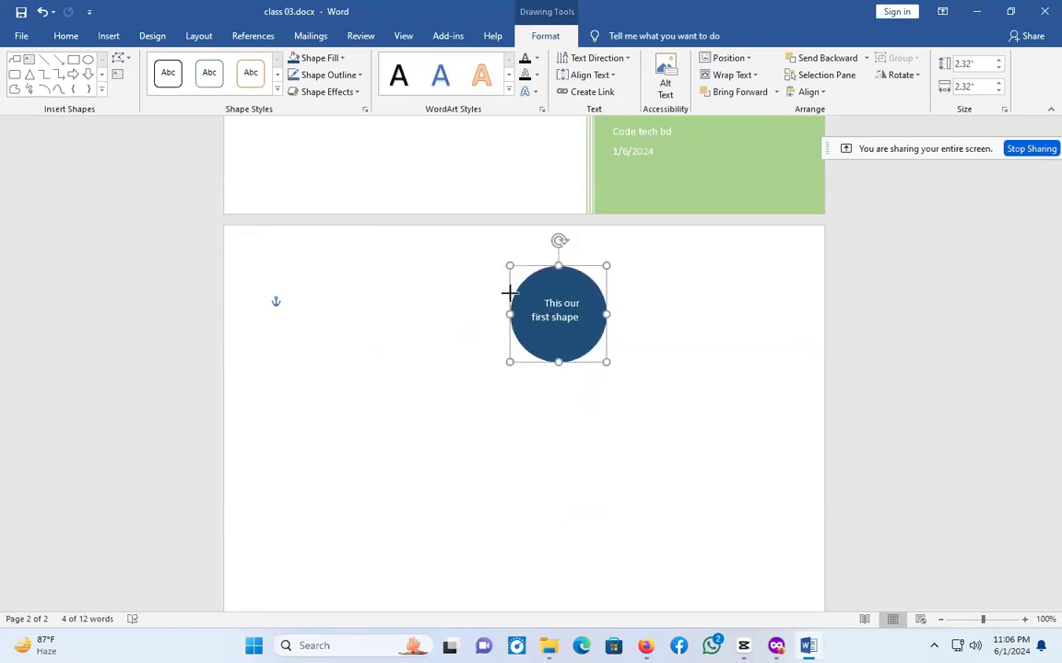
# Remove the leading spaces before "This our" in the circle.
pyautogui.click(550, 309)
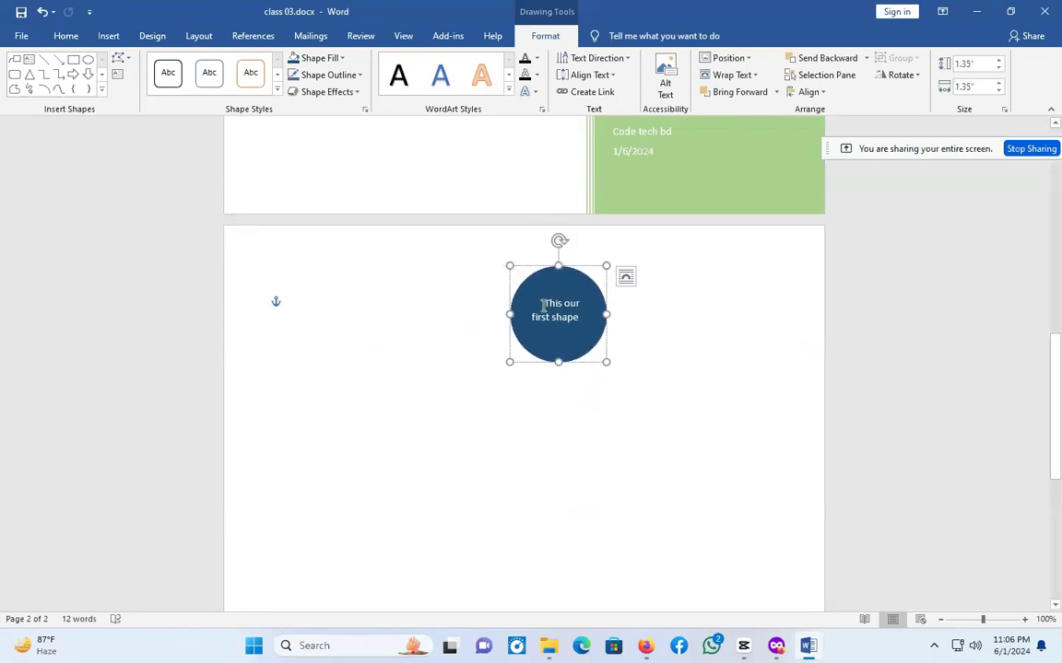
pyautogui.press('BackSpace')
pyautogui.press('BackSpace')
pyautogui.press('BackSpace')
pyautogui.press('BackSpace')
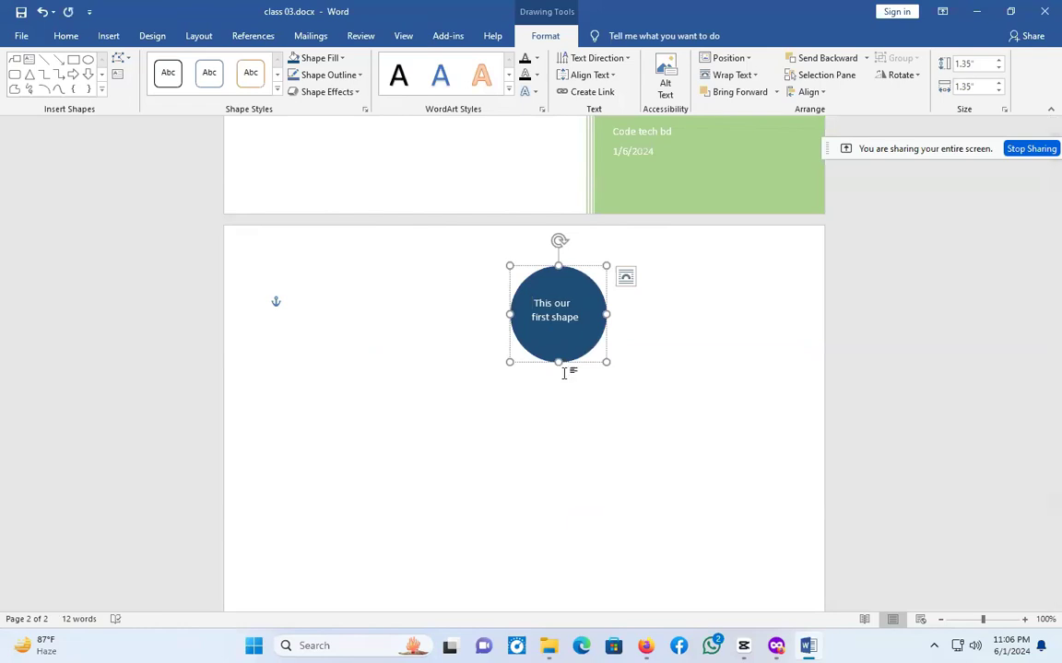
# Delete all the text inside the circle.
pyautogui.click(540, 322)
pyautogui.press('BackSpace')
pyautogui.press('BackSpace')
pyautogui.press('BackSpace')
pyautogui.moveTo(547, 325); pyautogui.dragTo(510, 285)
pyautogui.press('BackSpace')
pyautogui.press('Escape')
# Insert several blank lines at the start of the second page to push the circle down.
pyautogui.click(578, 389)
pyautogui.scroll(-1, 590, 350)
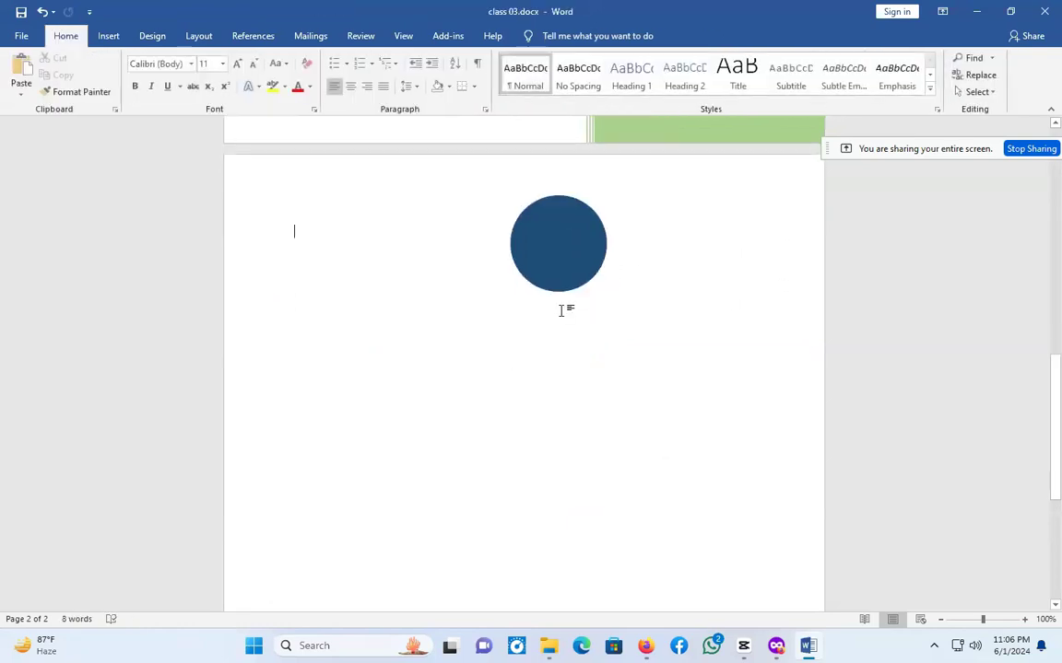
pyautogui.press('Return')
pyautogui.press('Return')
pyautogui.press('Return')
pyautogui.press('Return')
pyautogui.press('Return')
# Check the circle's text wrapping layout options.
pyautogui.click(529, 378)
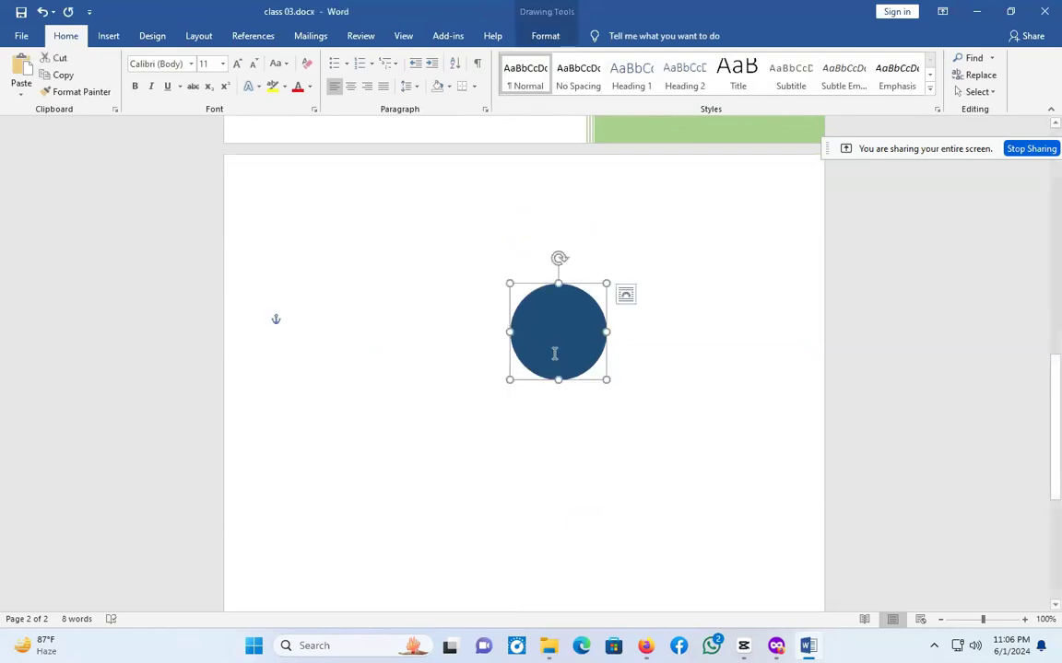
pyautogui.click(375, 299)
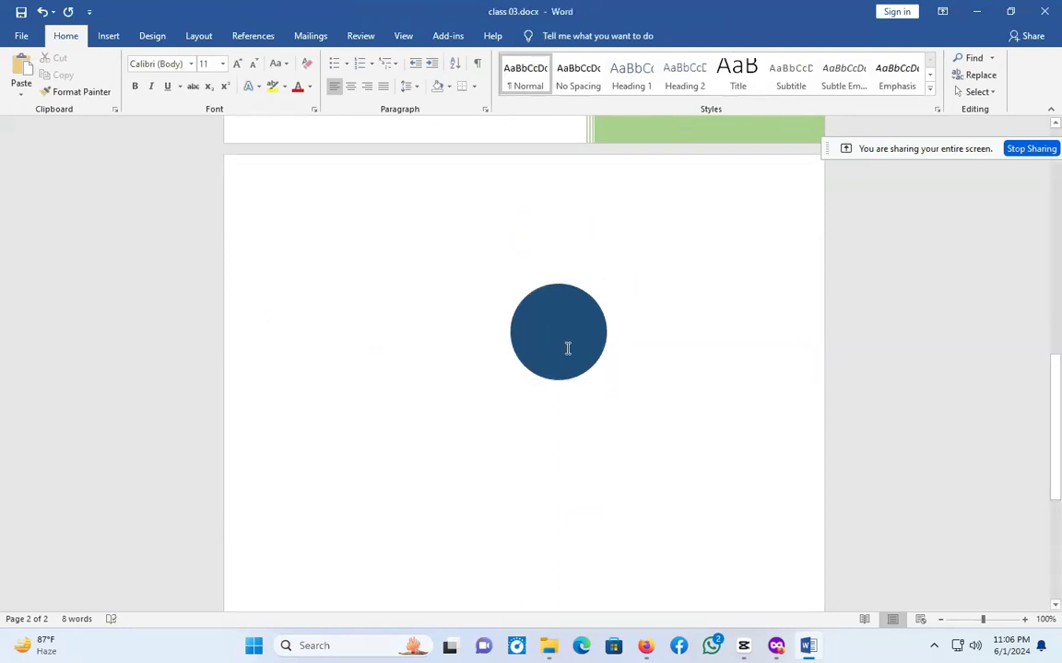
pyautogui.click(567, 349)
pyautogui.click(626, 294)
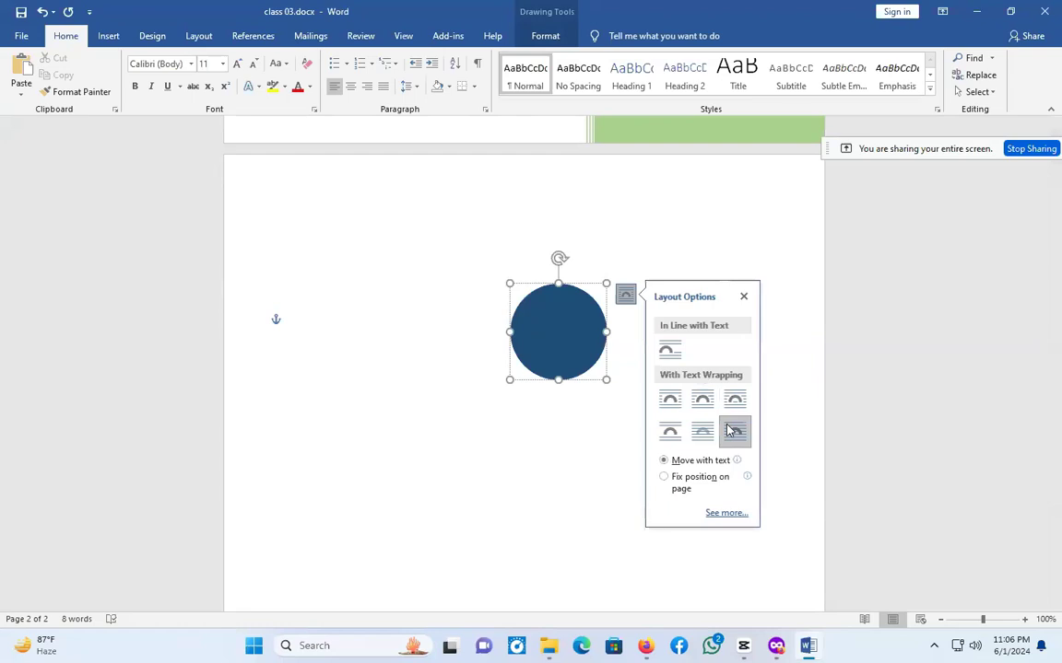
pyautogui.click(639, 237)
# Move the circle to the second page's upper right corner and remove it from the page.
pyautogui.click(582, 330)
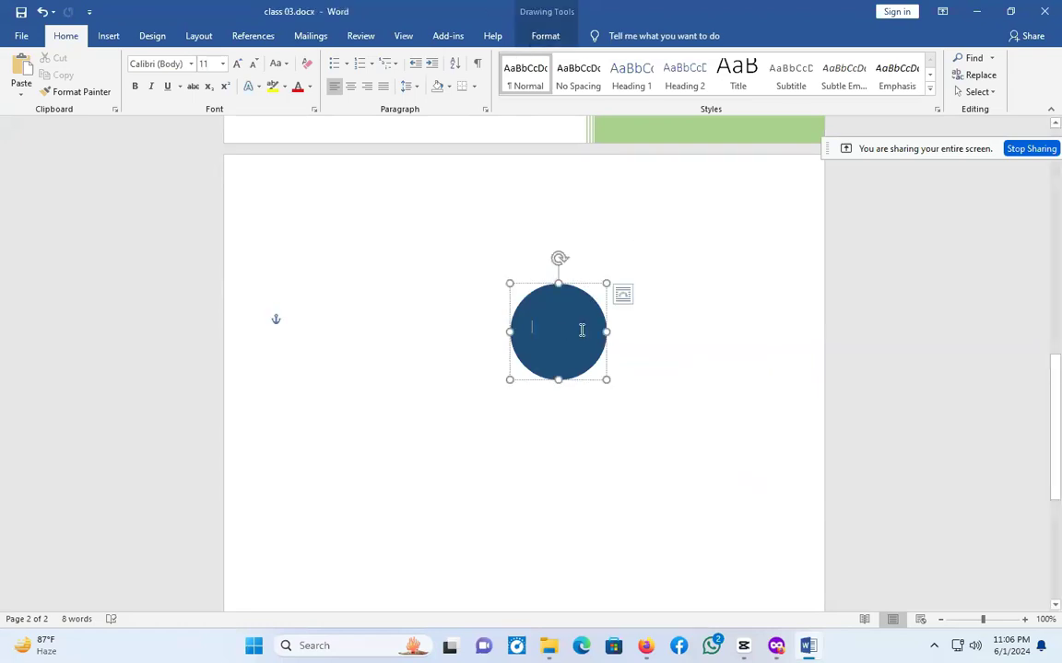
pyautogui.moveTo(578, 287); pyautogui.dragTo(734, 168)
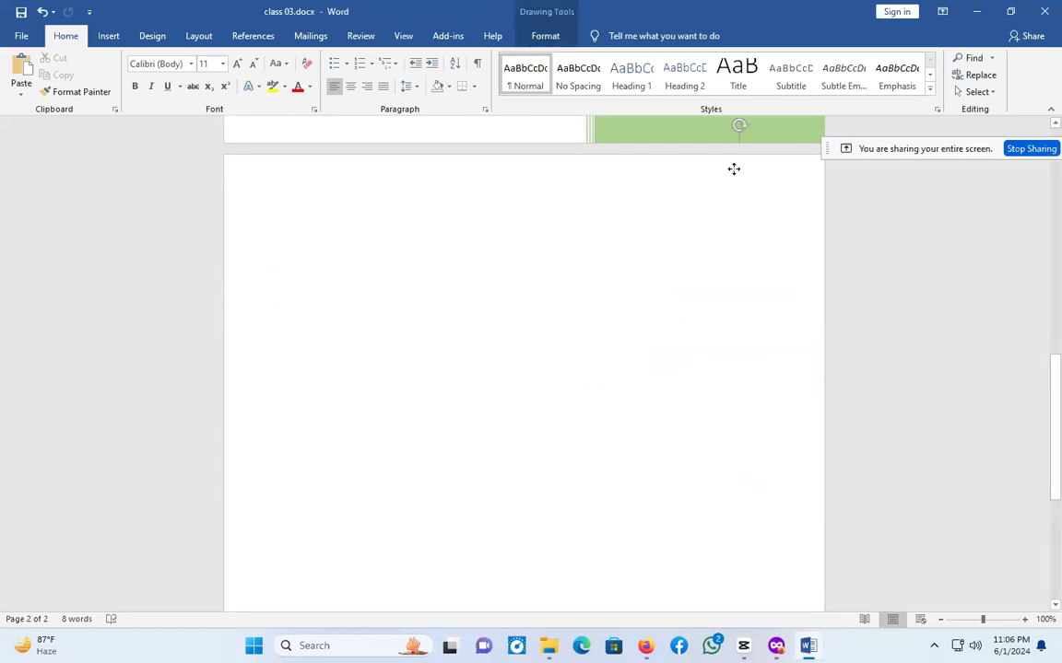
pyautogui.click(356, 289)
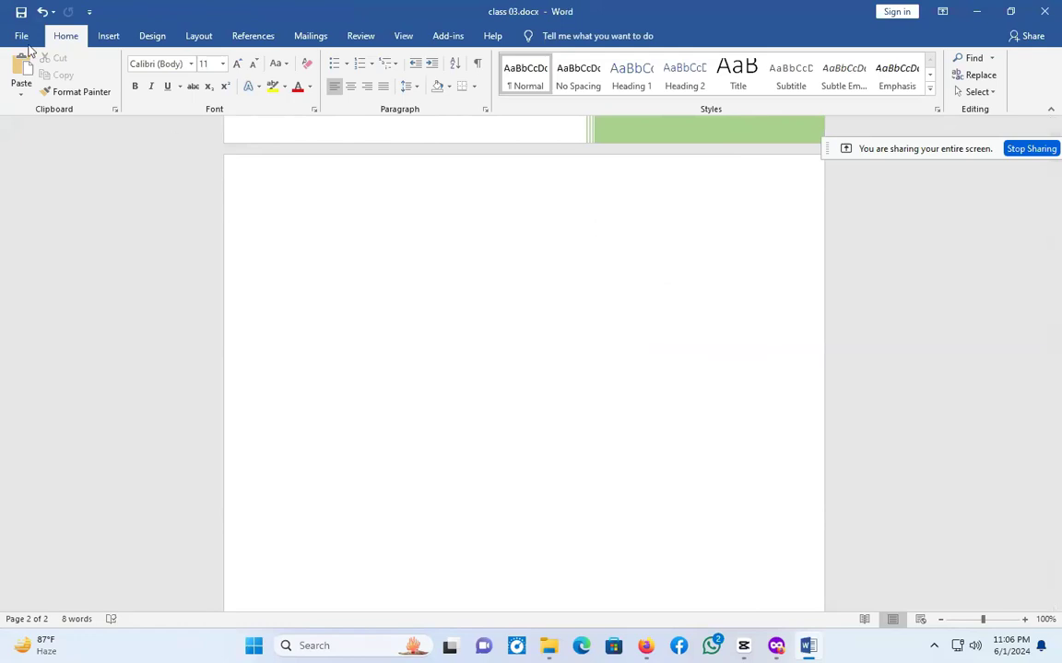
# Draw a Wave banner shape near the middle of the second page.
pyautogui.click(107, 35)
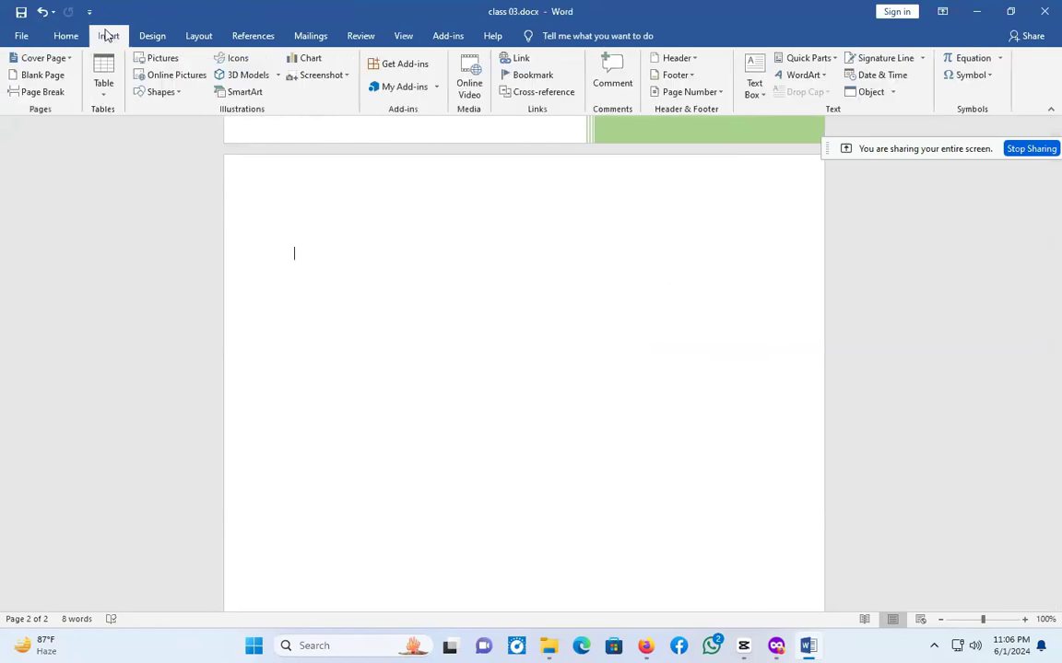
pyautogui.click(169, 94)
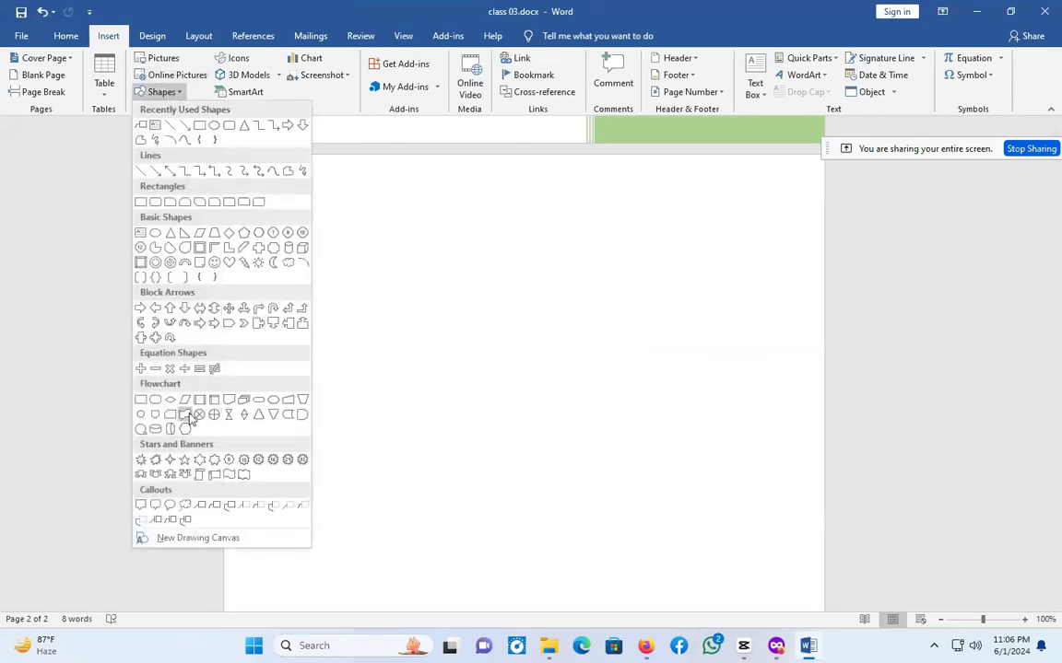
pyautogui.click(231, 478)
pyautogui.moveTo(441, 380); pyautogui.dragTo(678, 532)
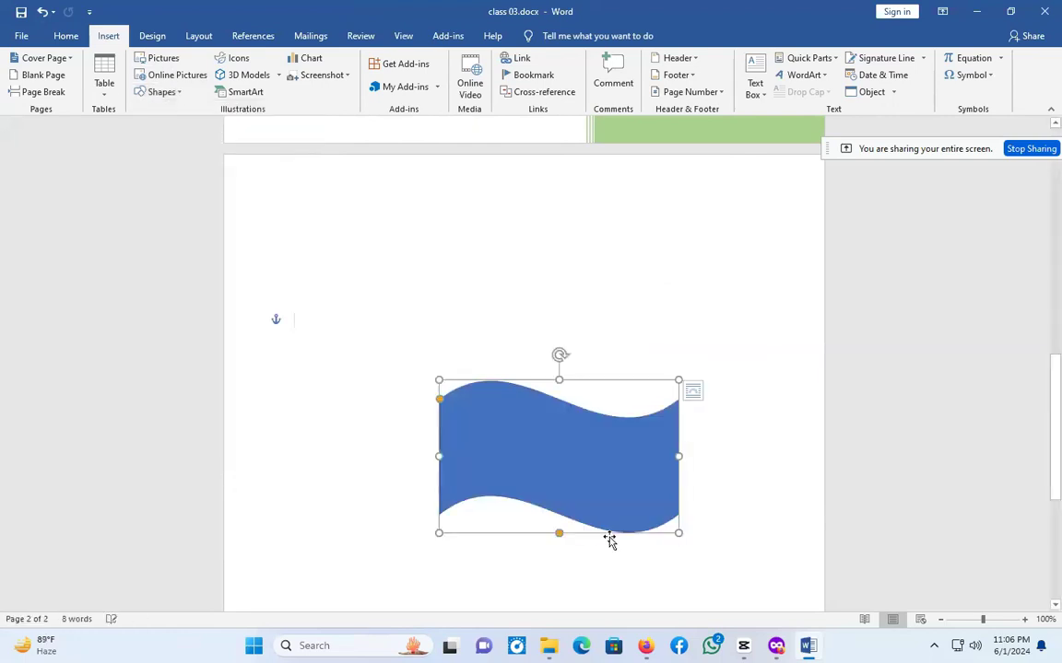
pyautogui.click(105, 36)
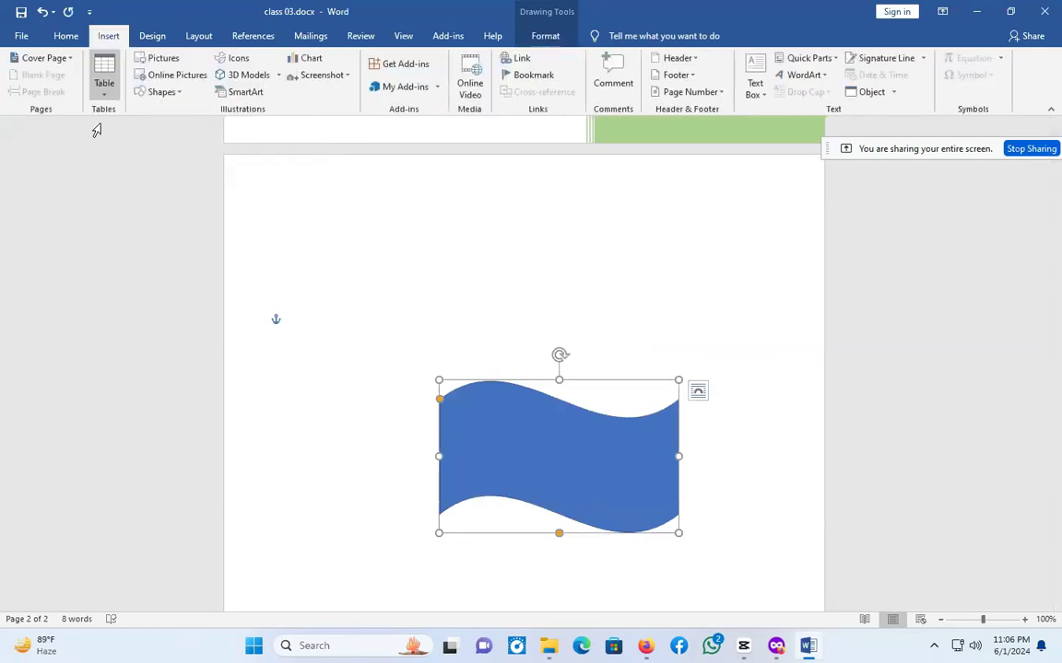
pyautogui.click(165, 94)
pyautogui.click(191, 416)
pyautogui.moveTo(453, 241); pyautogui.dragTo(607, 355)
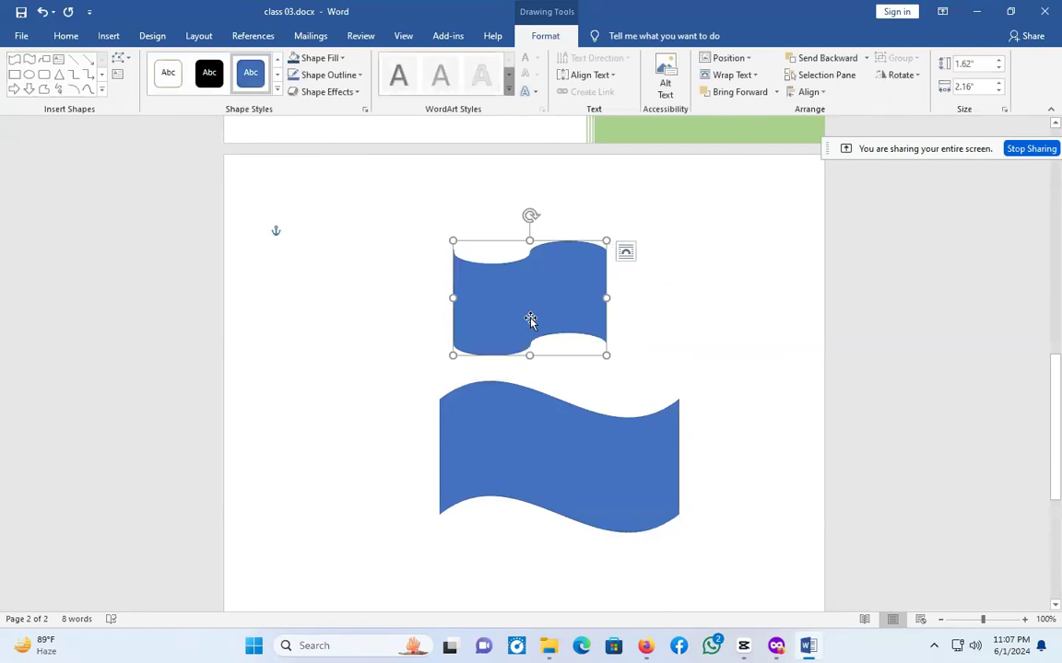
pyautogui.press('Delete')
# Shrink the Wave shape to about 1.38" high and 2.16" wide and move it to the upper part of the second page.
pyautogui.click(587, 495)
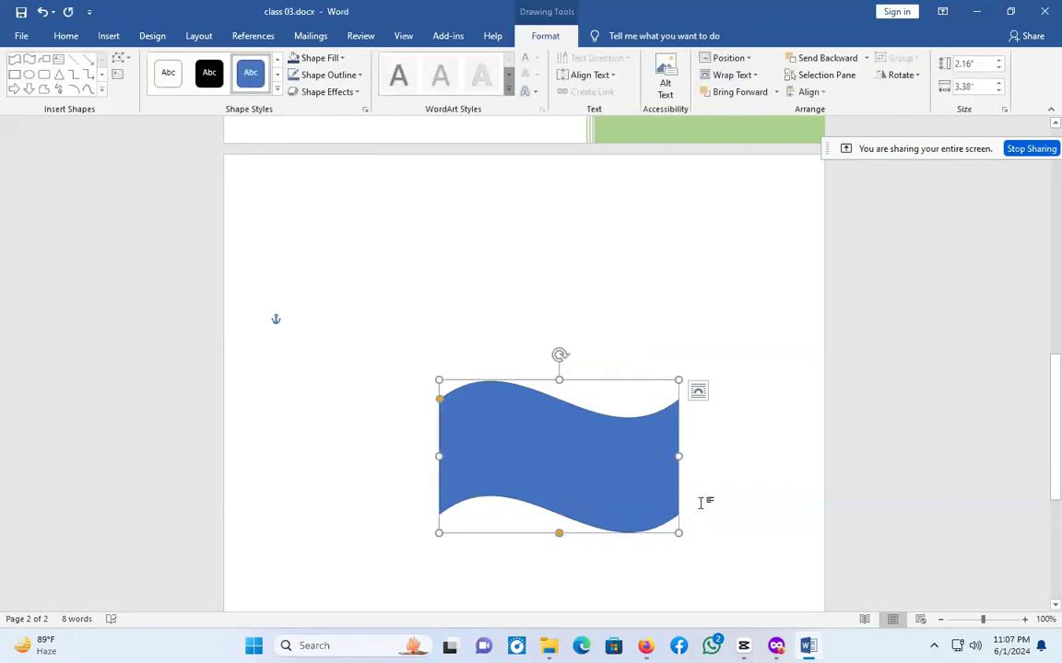
pyautogui.moveTo(677, 528); pyautogui.dragTo(590, 476)
pyautogui.moveTo(536, 428); pyautogui.dragTo(510, 279)
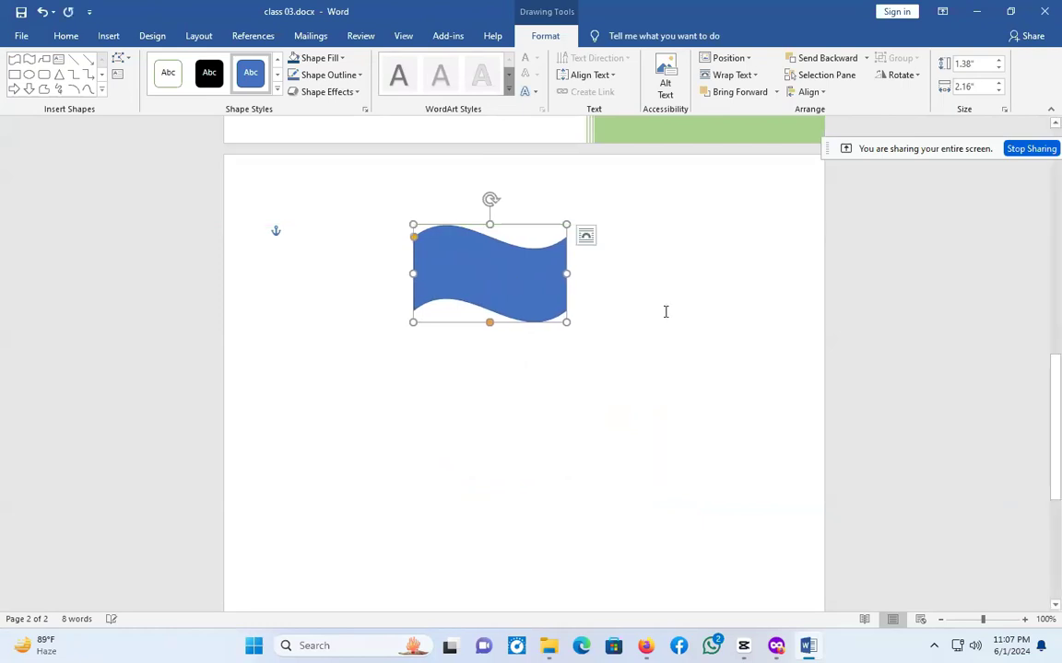
pyautogui.click(450, 279)
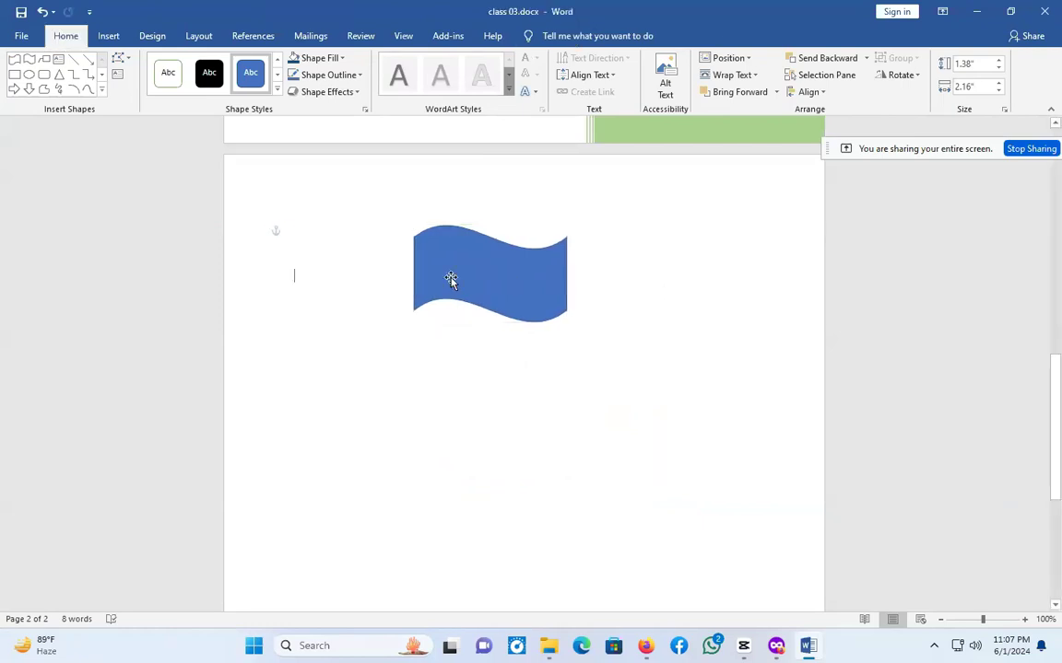
# Draw a narrow parallelogram as a flagpole, about 5.64" high and 0.15" wide, and place it against the Wave flag's left edge.
pyautogui.click(108, 35)
pyautogui.click(158, 91)
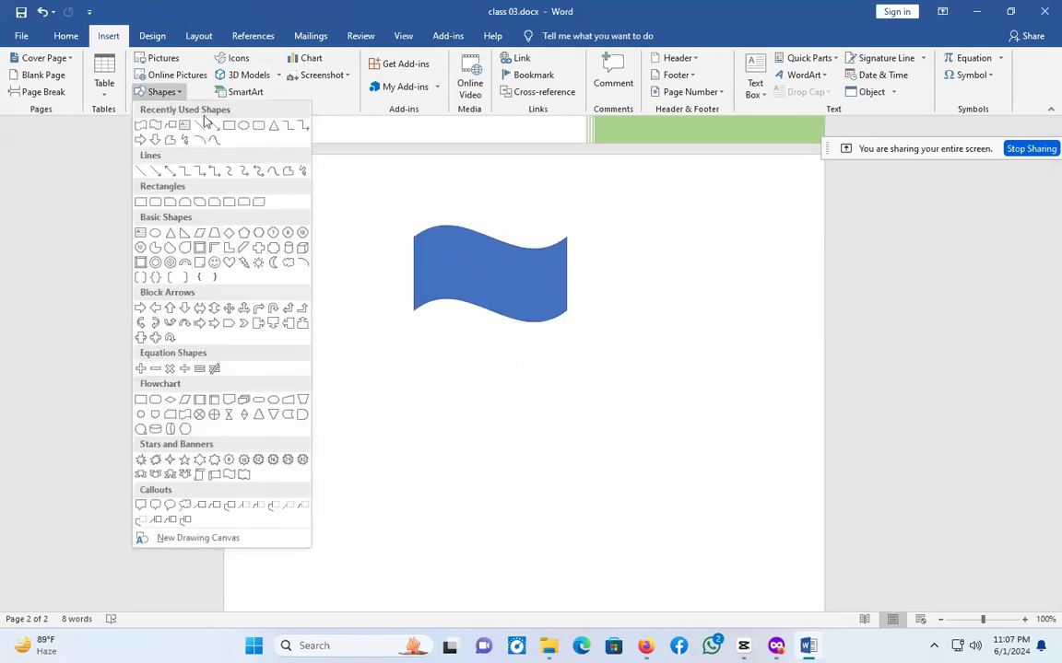
pyautogui.click(173, 402)
pyautogui.moveTo(396, 225)
pyautogui.mouseDown()
pyautogui.moveTo(391, 507)
pyautogui.moveTo(416, 619)
pyautogui.moveTo(402, 610)
pyautogui.mouseUp()
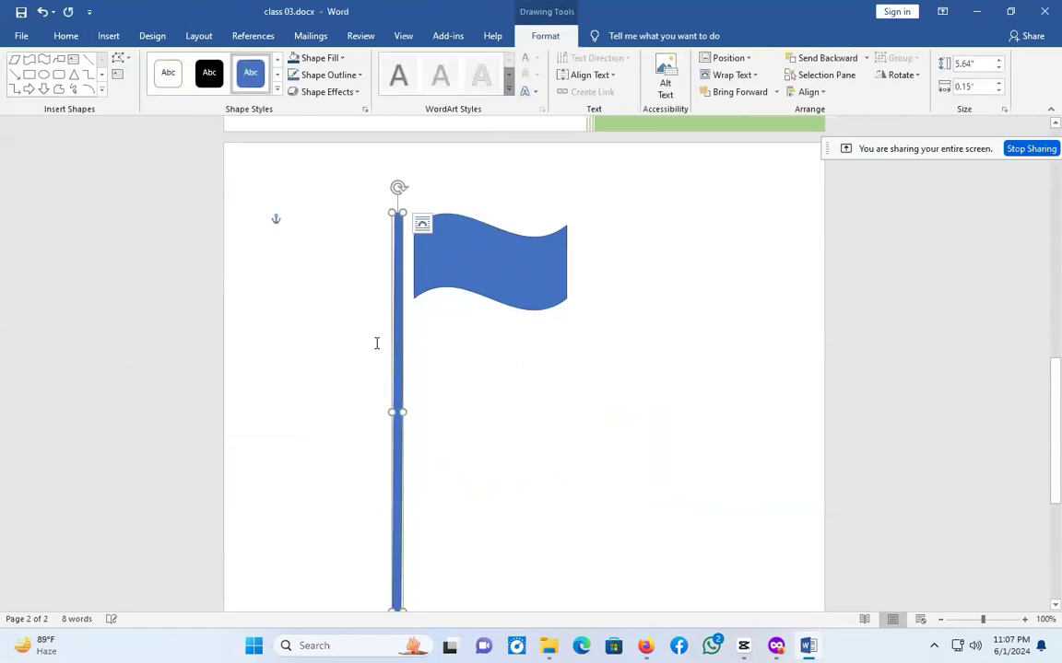
pyautogui.moveTo(398, 268); pyautogui.dragTo(409, 257)
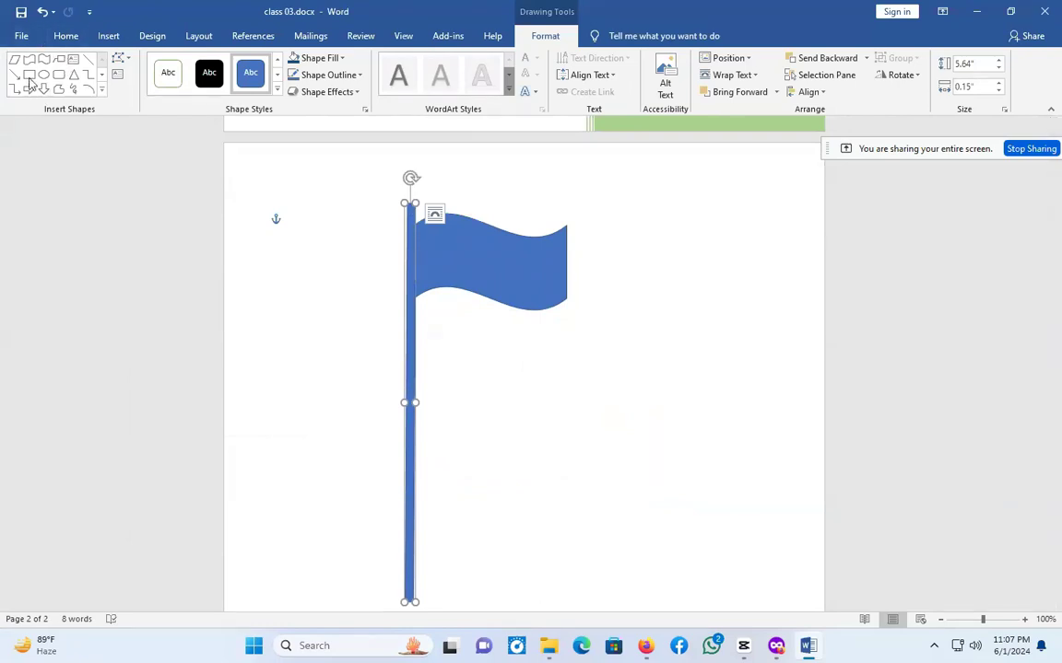
pyautogui.click(74, 88)
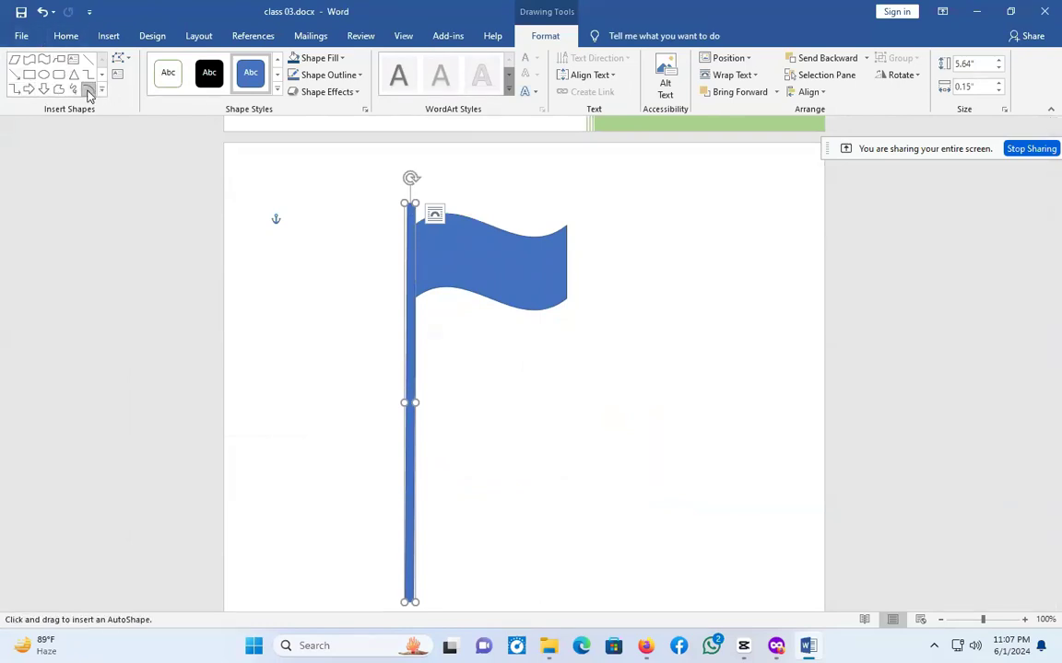
pyautogui.moveTo(394, 196); pyautogui.dragTo(414, 143)
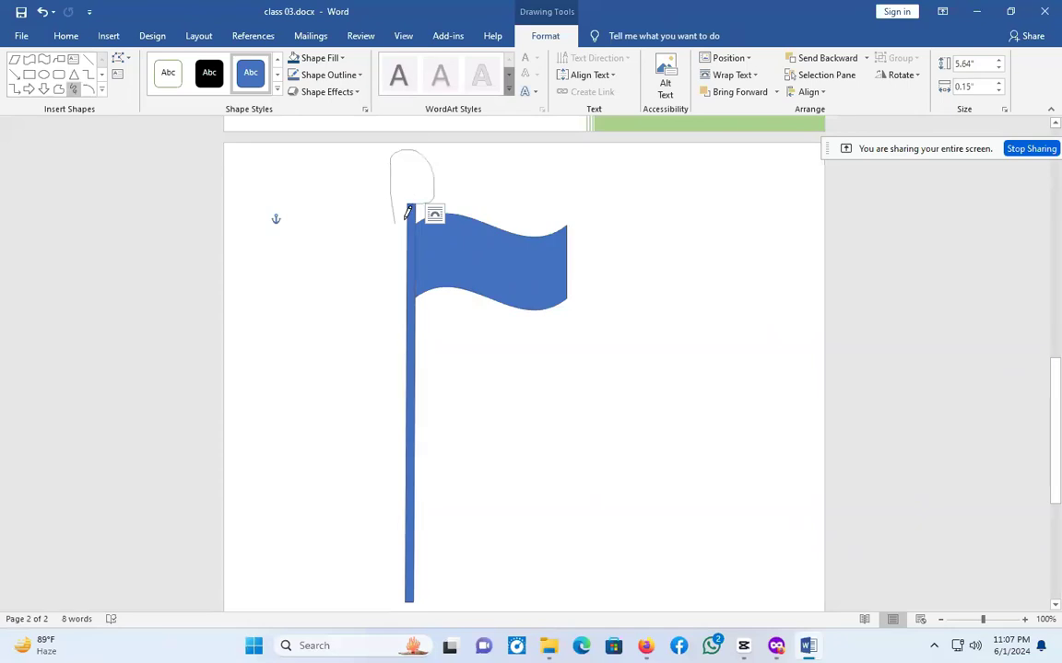
pyautogui.moveTo(416, 204); pyautogui.dragTo(414, 205)
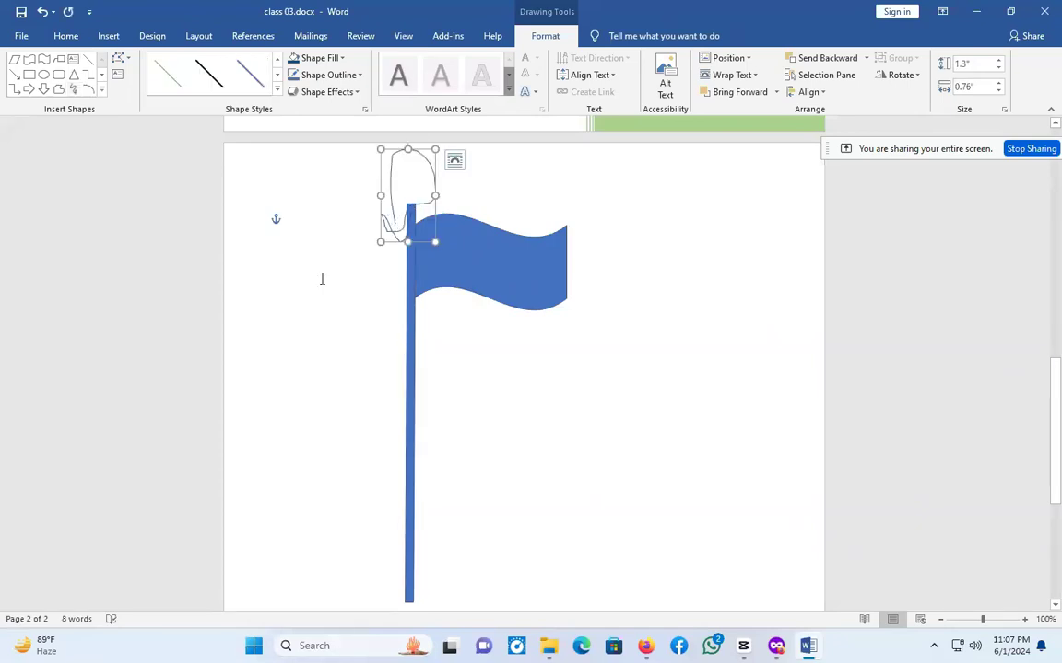
pyautogui.press('Delete')
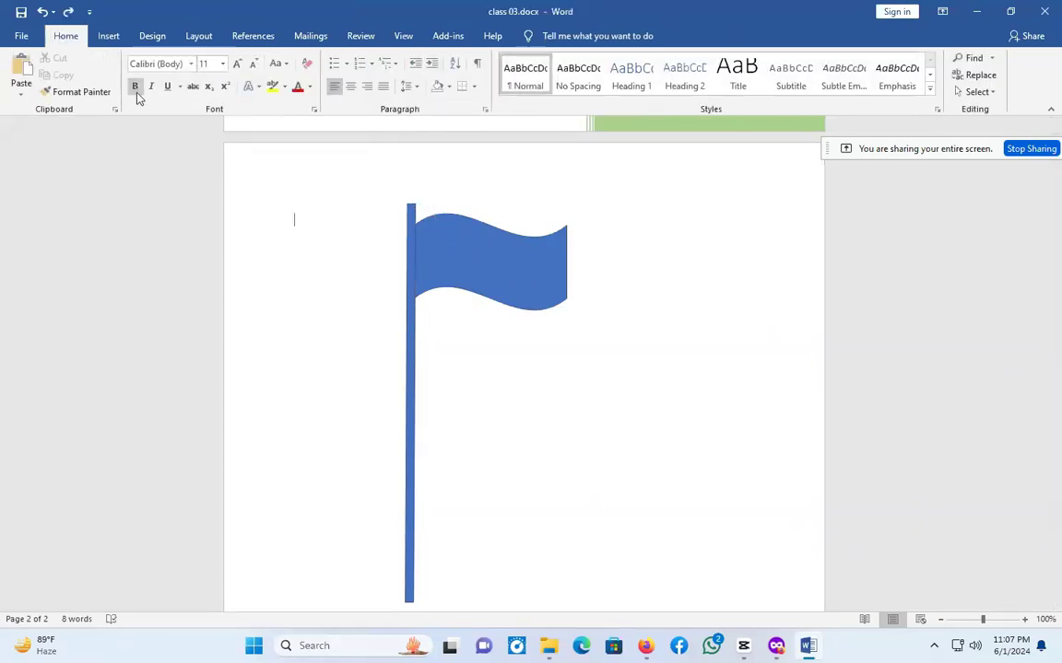
# Draw an arc about 0.96" high and 0.99" wide and position it across the upper end of the flagpole.
pyautogui.click(107, 36)
pyautogui.click(140, 94)
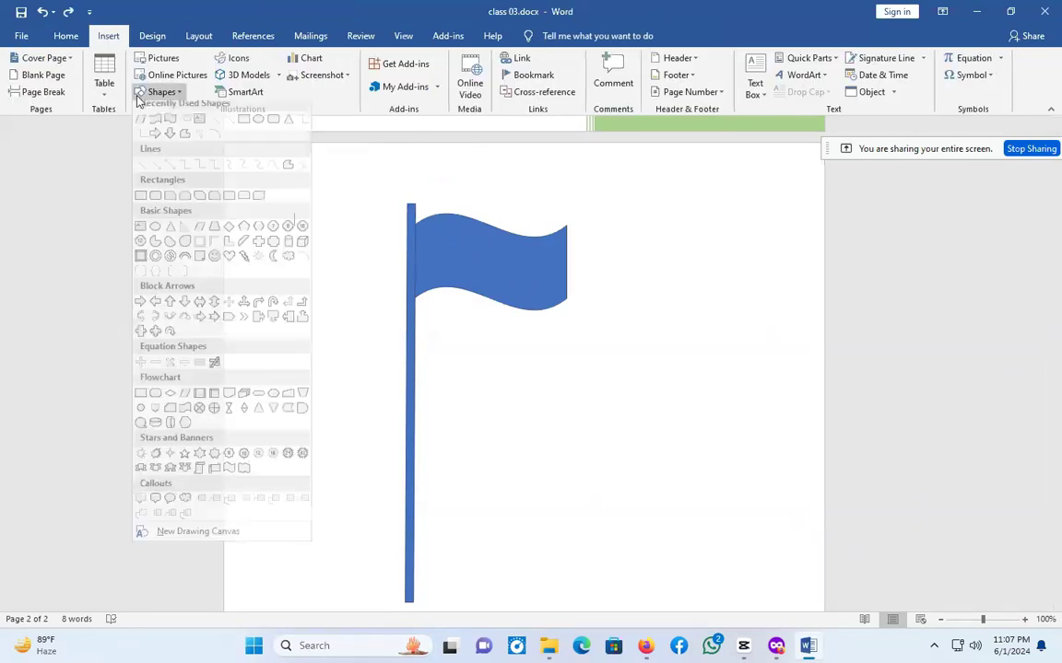
pyautogui.click(214, 140)
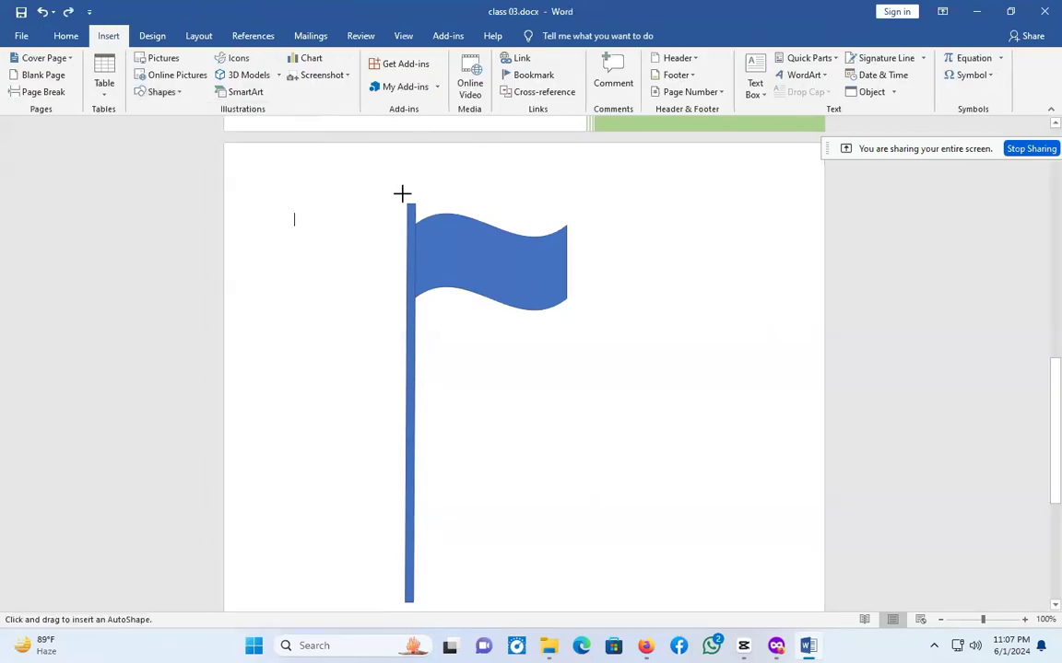
pyautogui.moveTo(402, 195); pyautogui.dragTo(464, 261)
pyautogui.moveTo(435, 194); pyautogui.dragTo(415, 216)
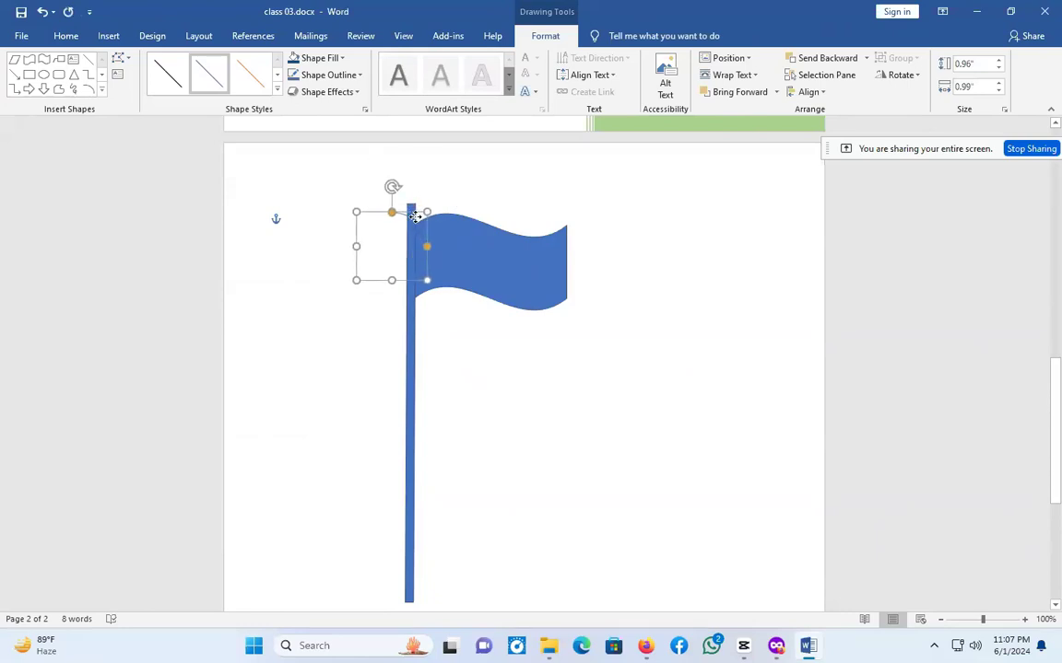
# Paste a copy of the arc, flip and shrink it to about 0.5" by 0.54", and position it across the flagpole's upper end.
pyautogui.hotkey('ctrl', 'v')
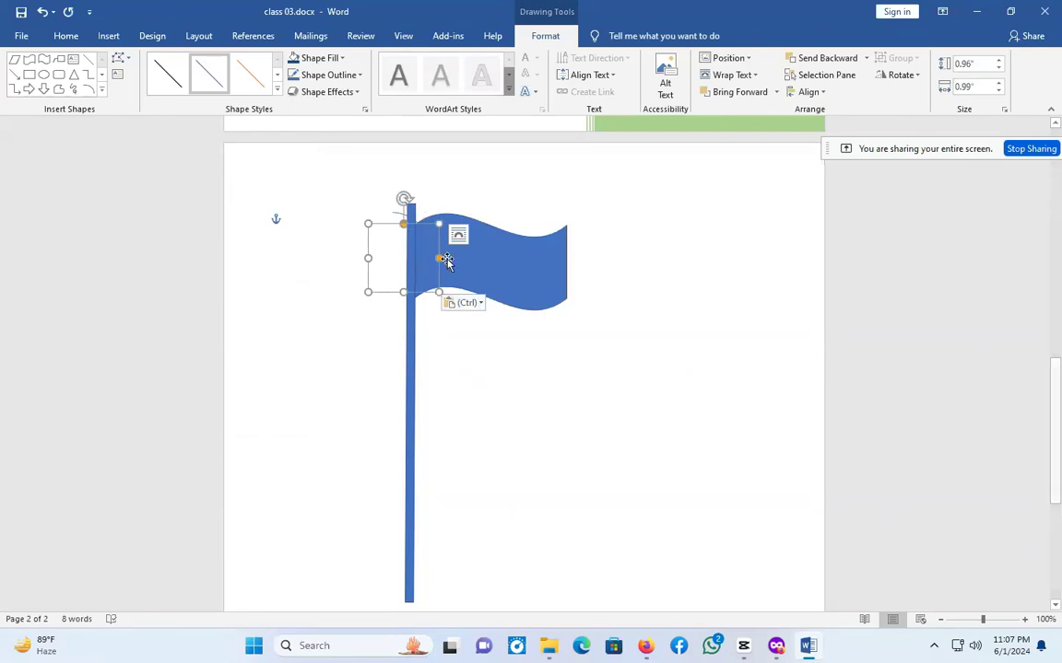
pyautogui.moveTo(437, 291); pyautogui.dragTo(411, 204)
pyautogui.press('Up')
pyautogui.press('Up')
pyautogui.press('Up')
pyautogui.press('Up')
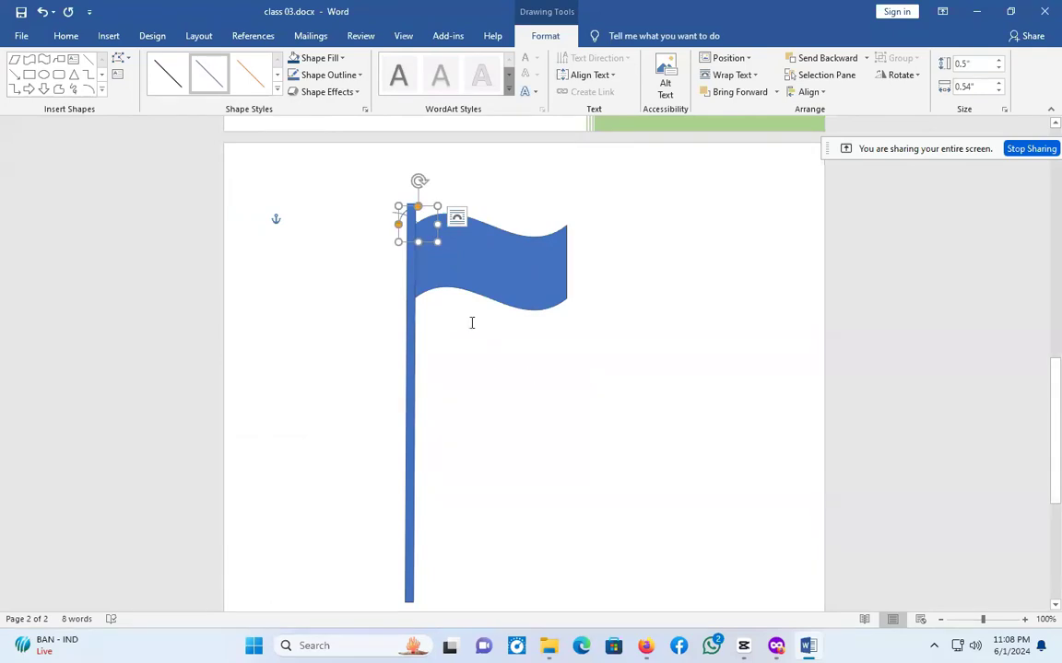
pyautogui.press('Right')
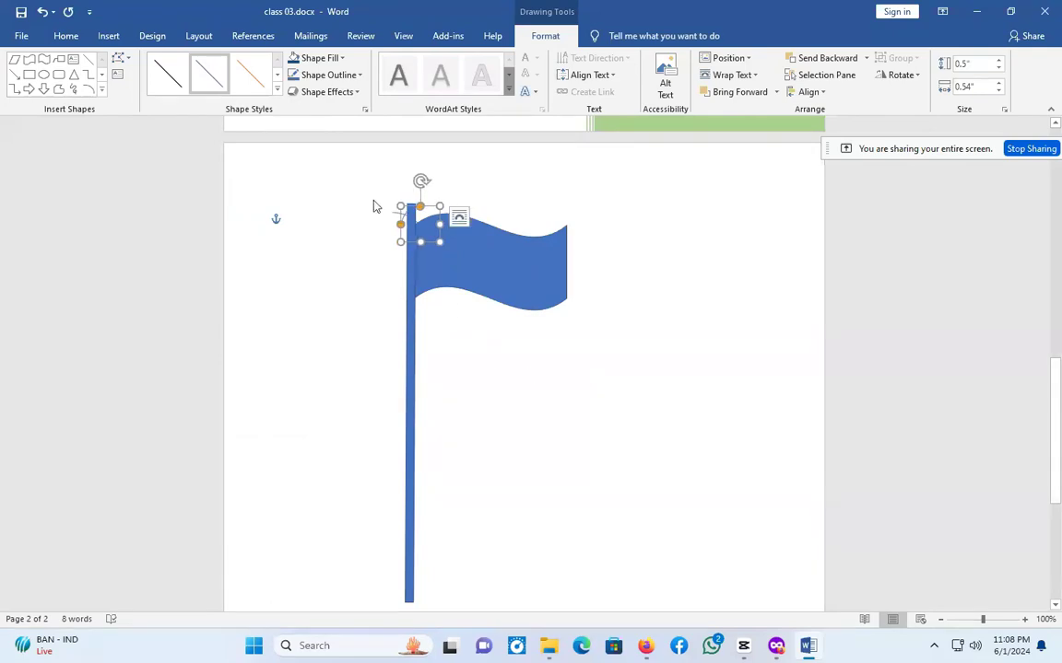
# Shrink the larger arc and shift it slightly upward so it crosses the flagpole just below its tip.
pyautogui.click(389, 215)
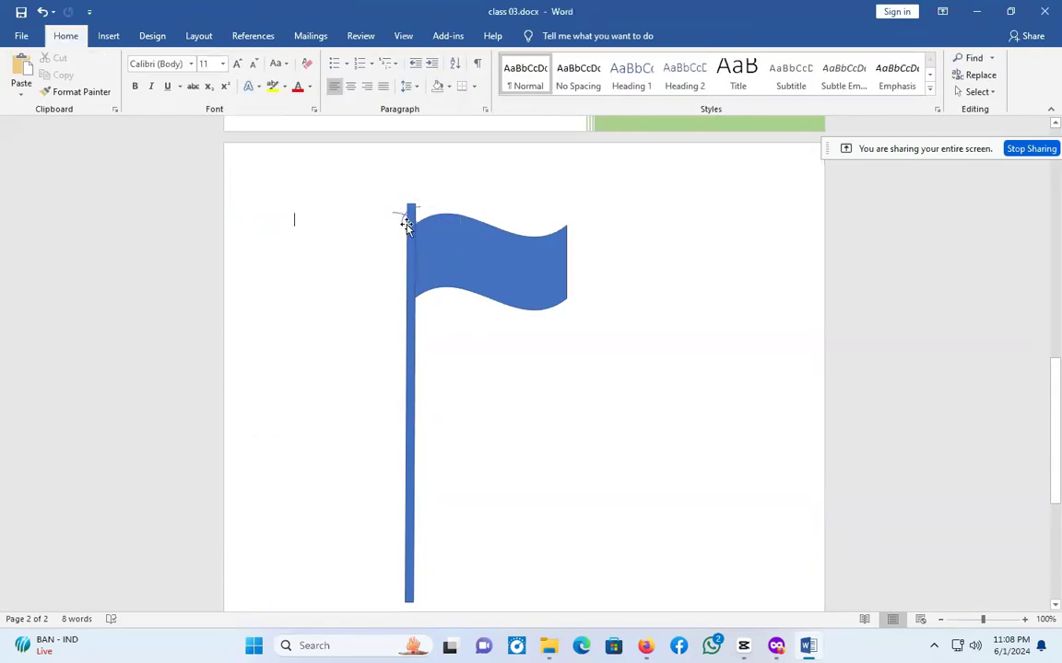
pyautogui.click(404, 218)
pyautogui.click(466, 341)
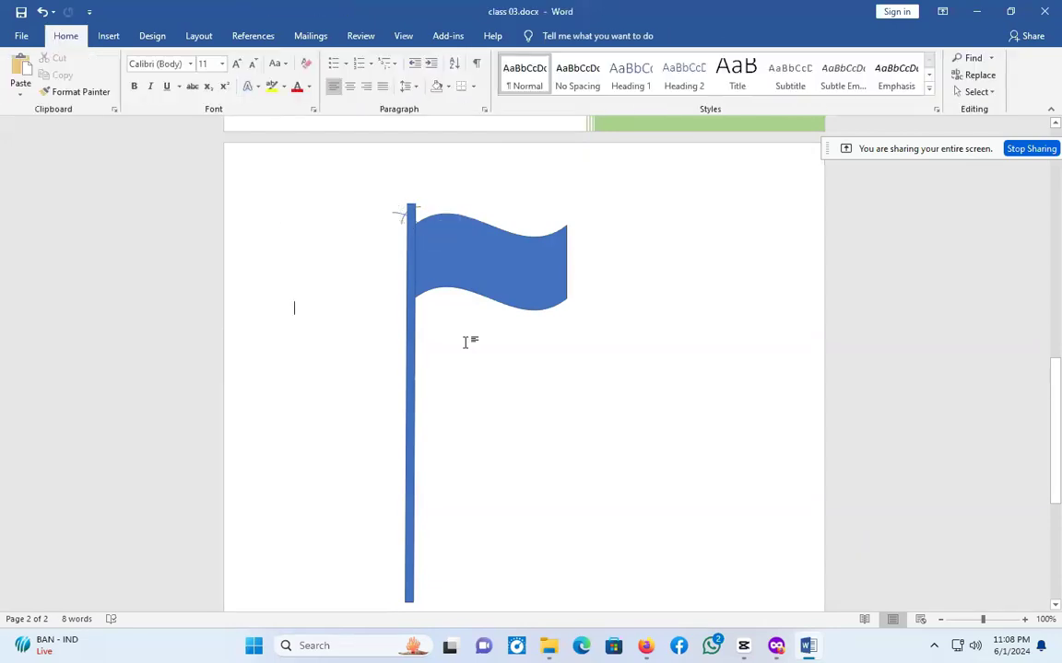
pyautogui.scroll(17, 419, 279)
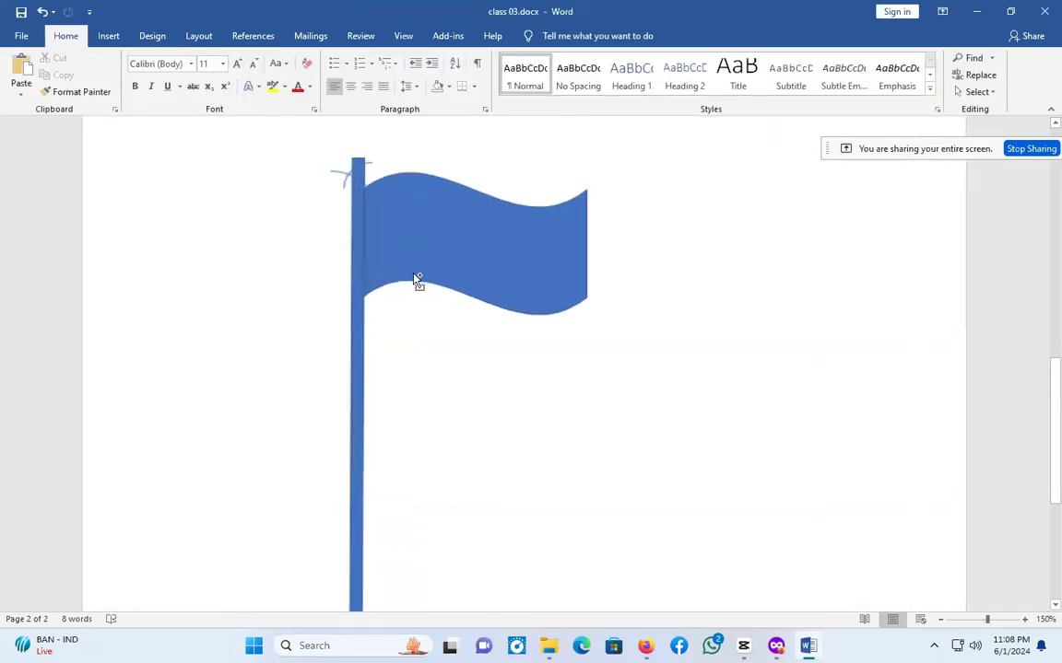
pyautogui.scroll(8, 495, 292)
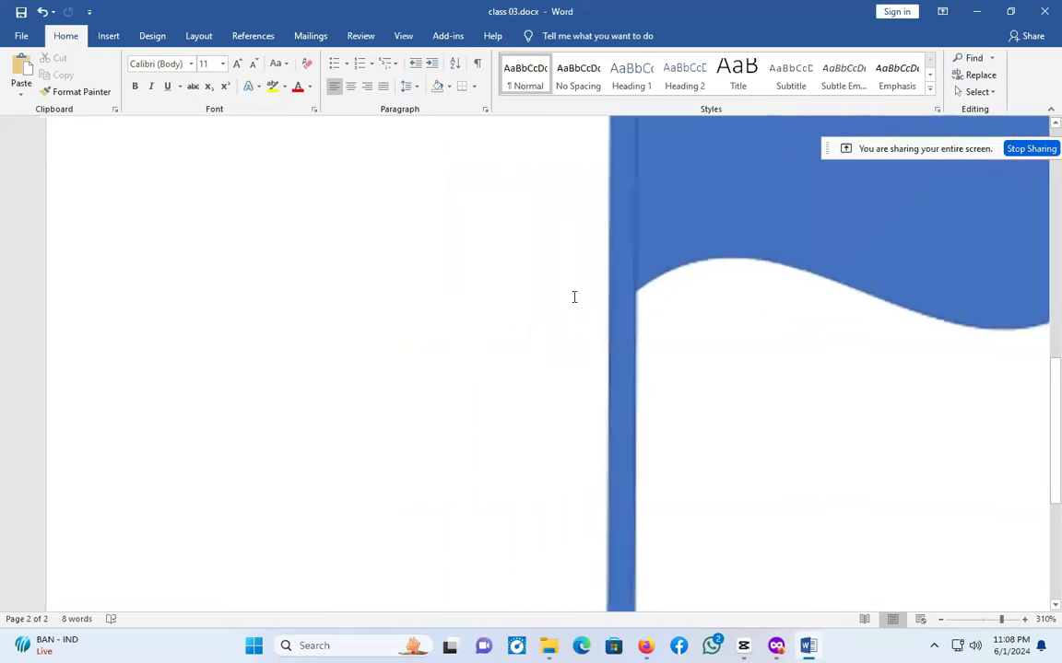
pyautogui.click(738, 415)
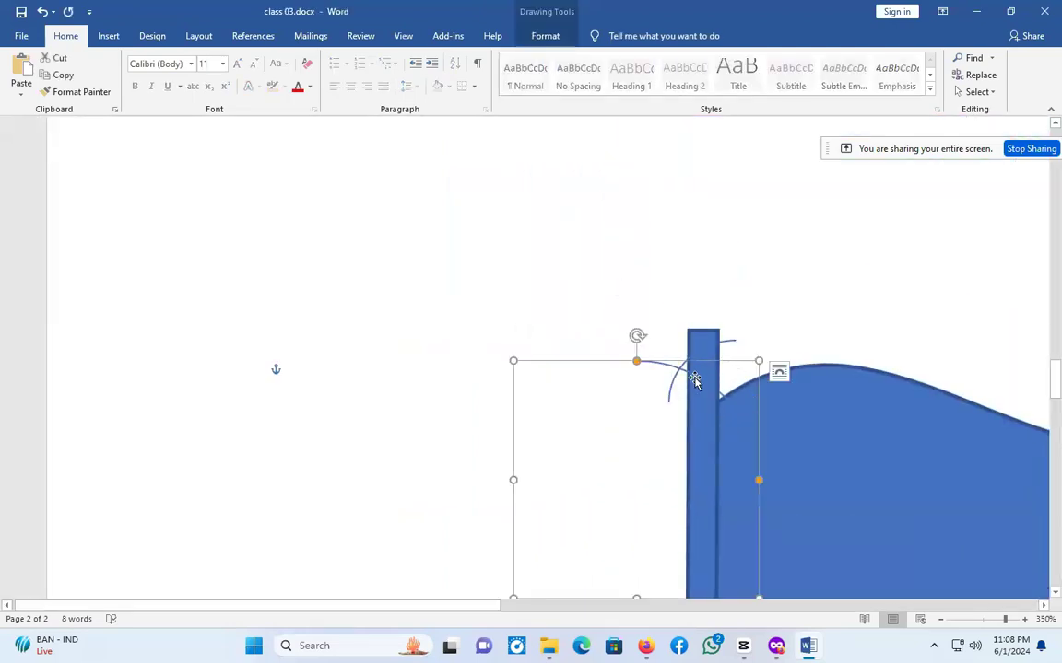
pyautogui.press('Escape')
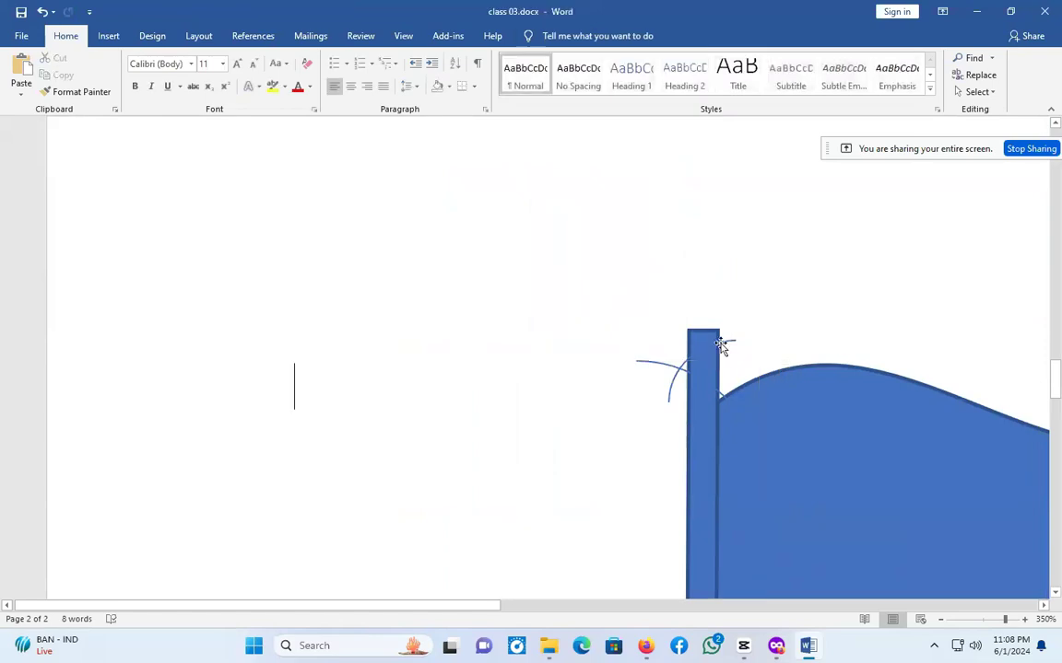
pyautogui.click(663, 372)
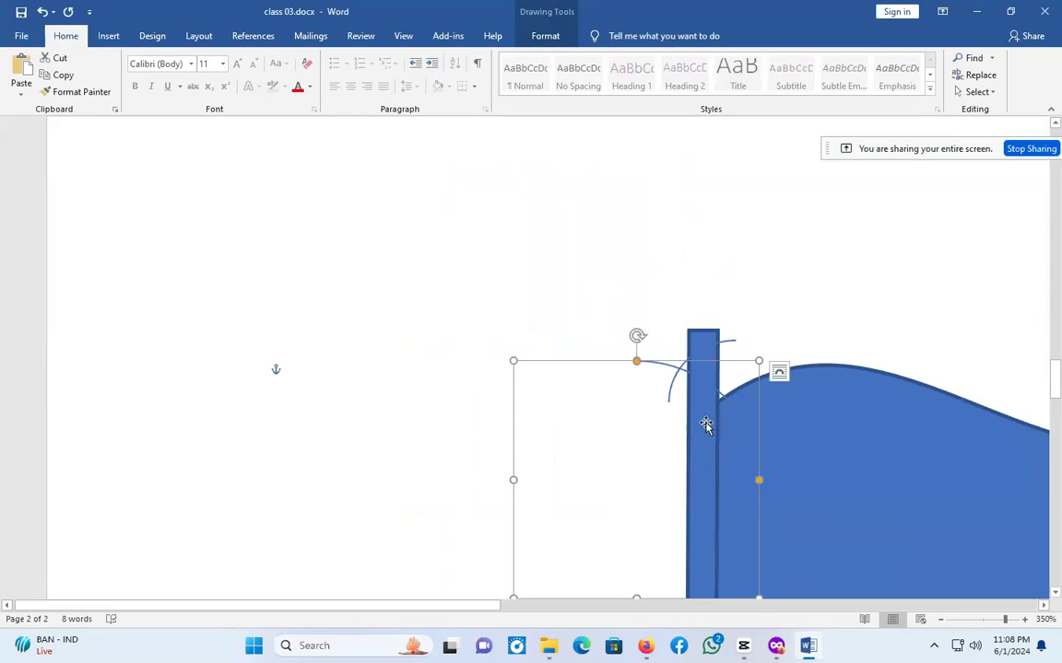
pyautogui.moveTo(758, 361); pyautogui.dragTo(700, 372)
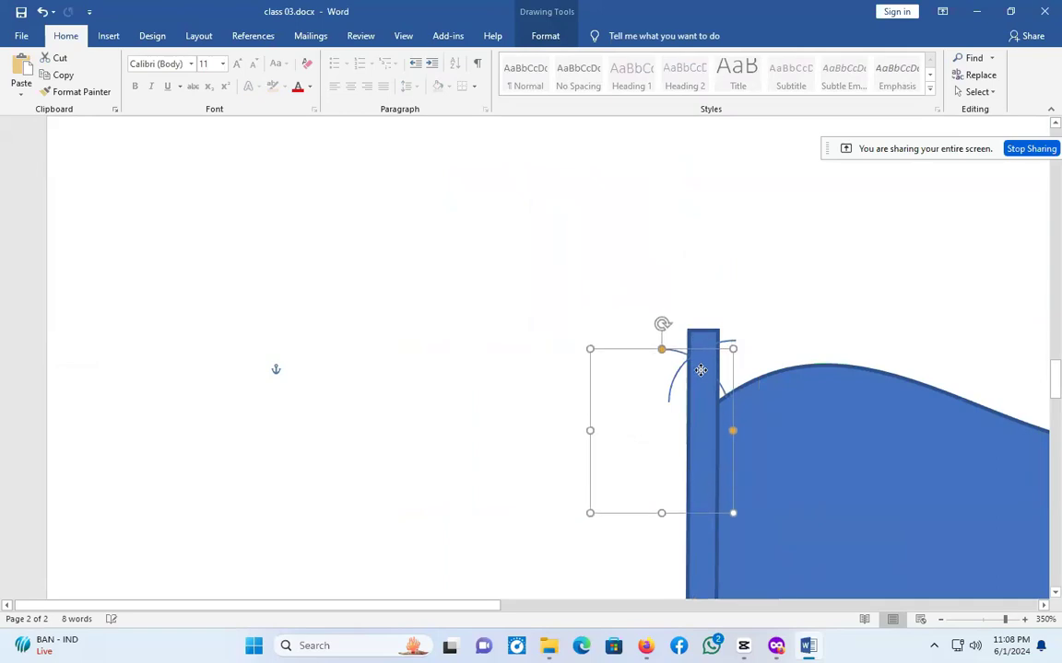
pyautogui.click(731, 350)
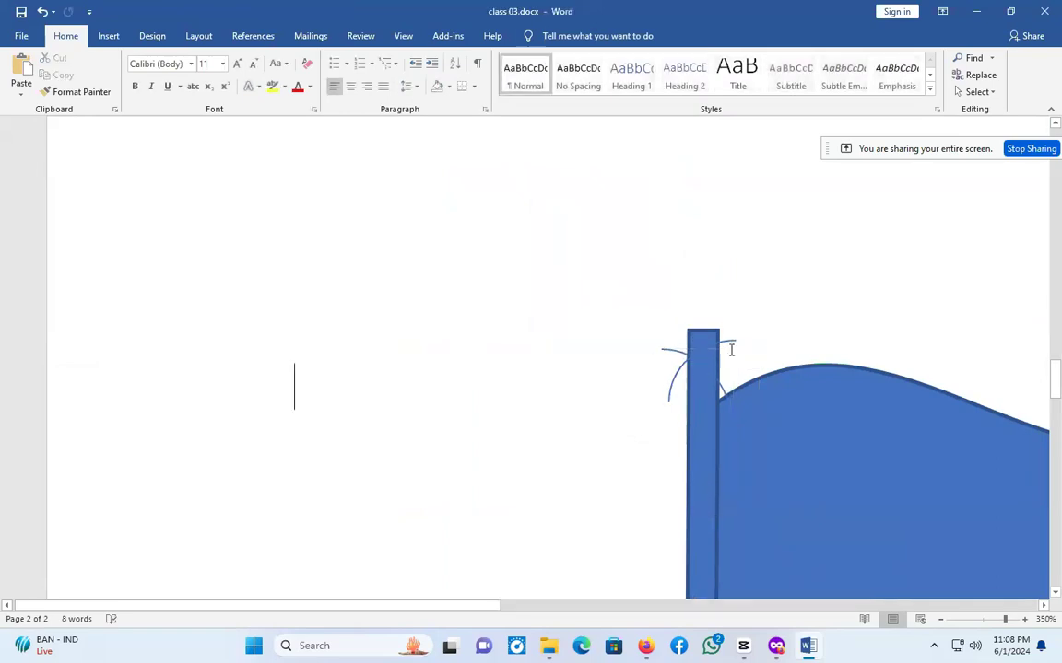
# Fill the Wave flag with the green theme color and remove its outline.
pyautogui.moveTo(498, 608); pyautogui.dragTo(672, 608)
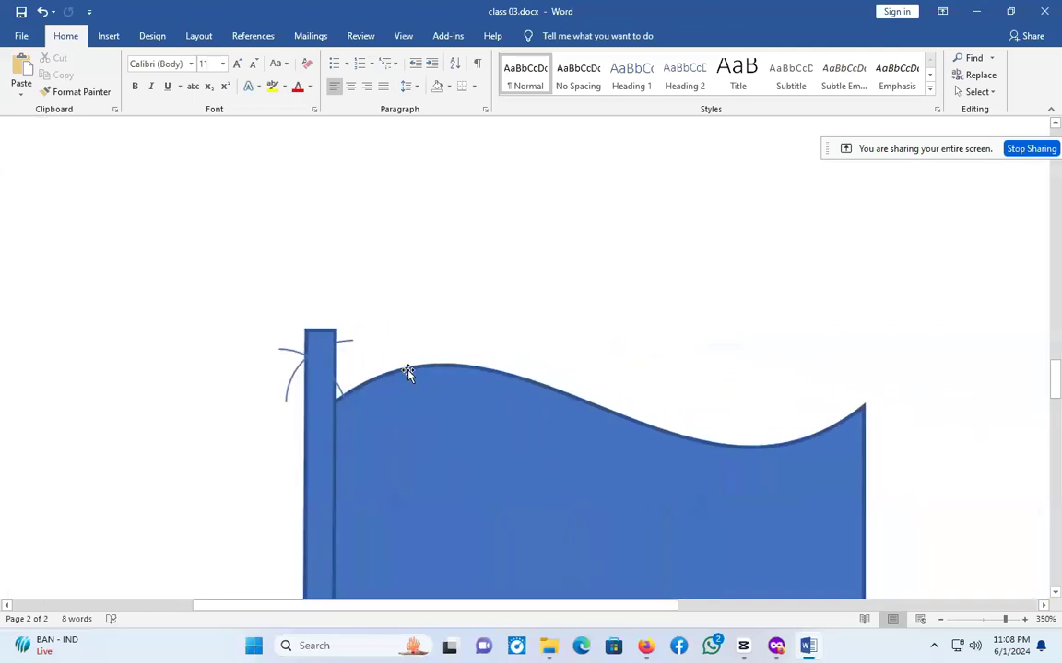
pyautogui.click(425, 423)
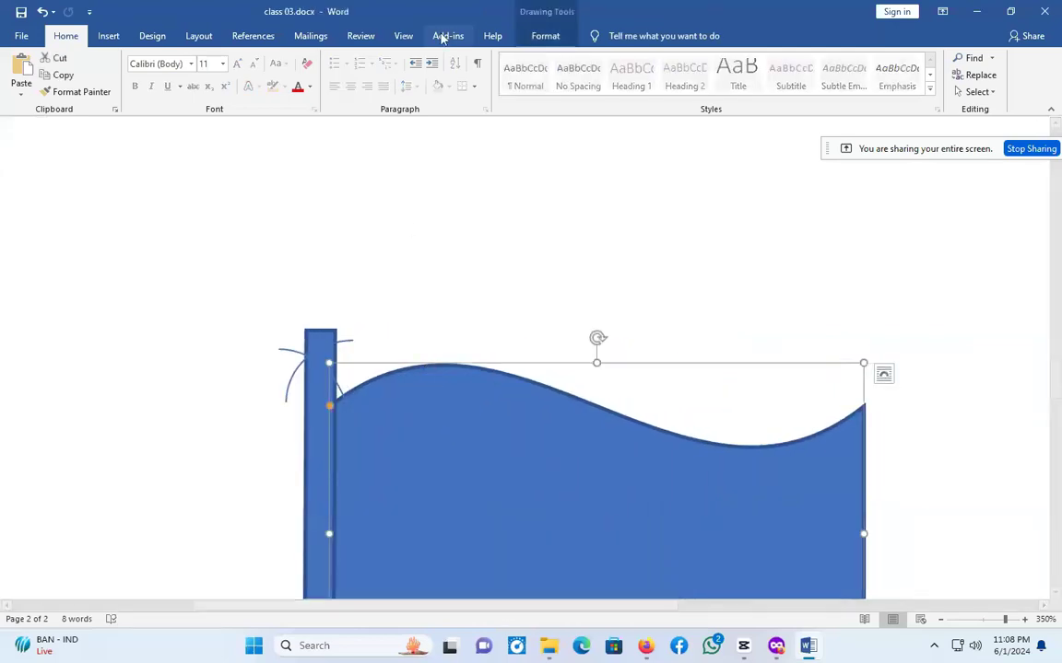
pyautogui.click(545, 37)
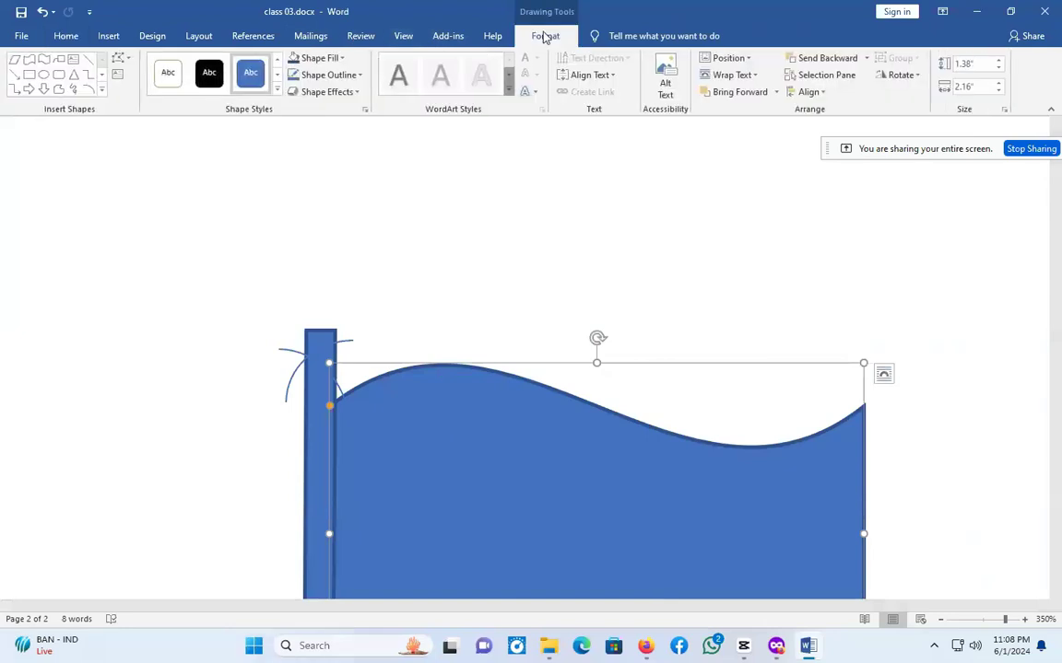
pyautogui.click(333, 59)
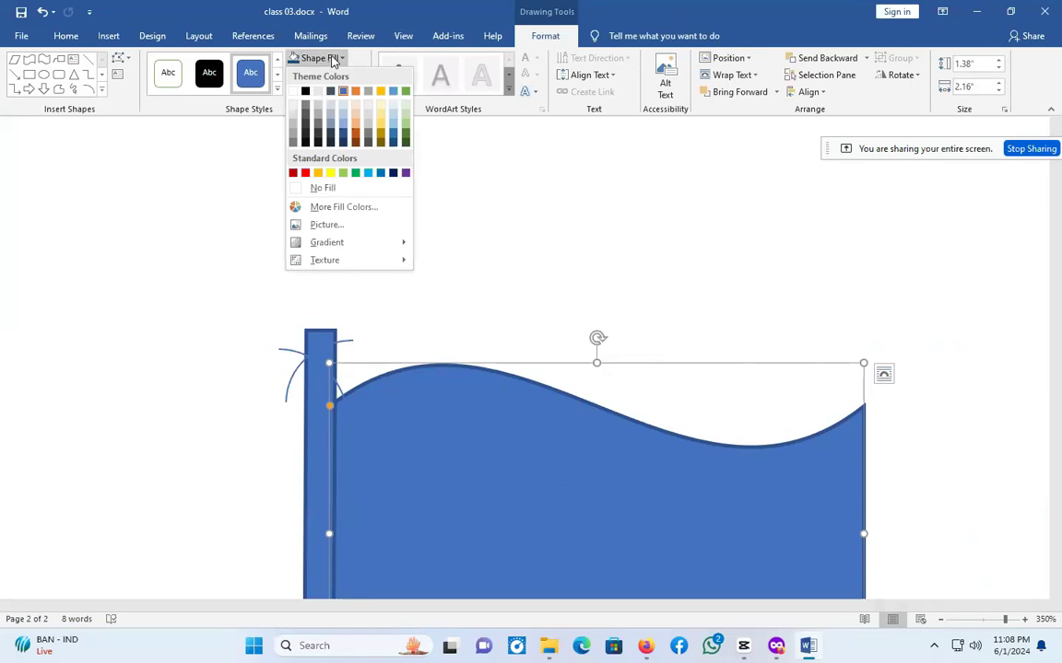
pyautogui.click(405, 91)
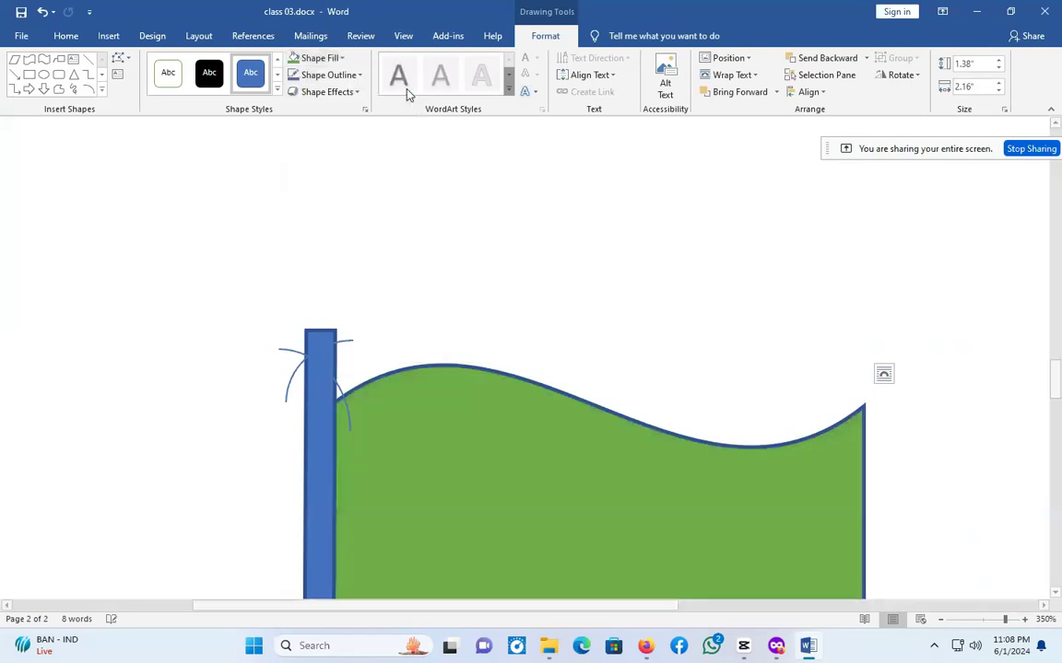
pyautogui.scroll(-5, 656, 327)
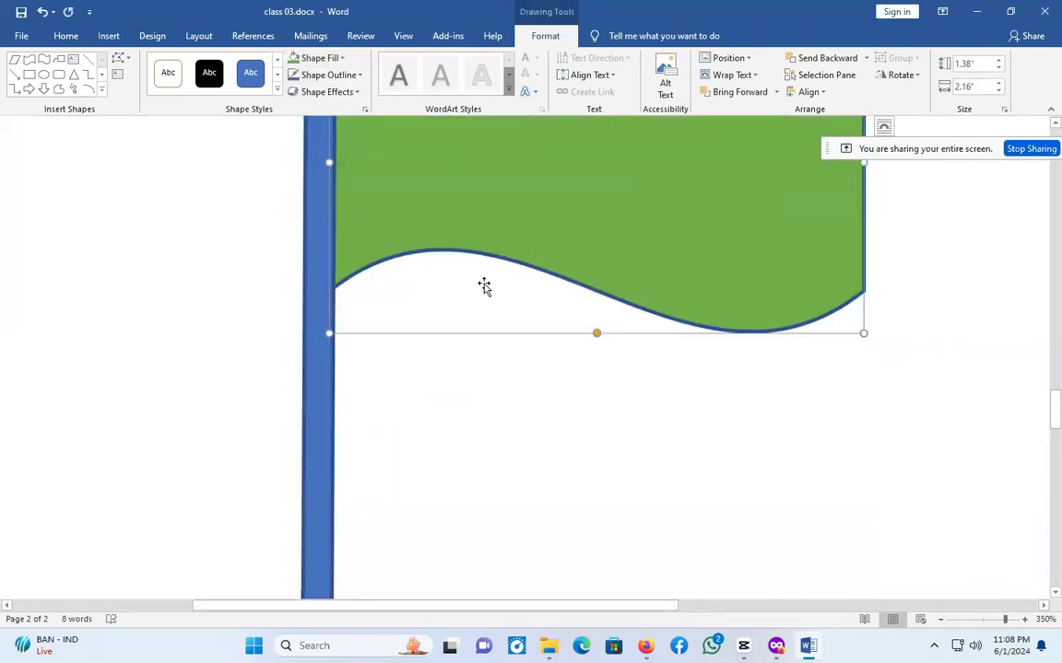
pyautogui.scroll(3, 484, 286)
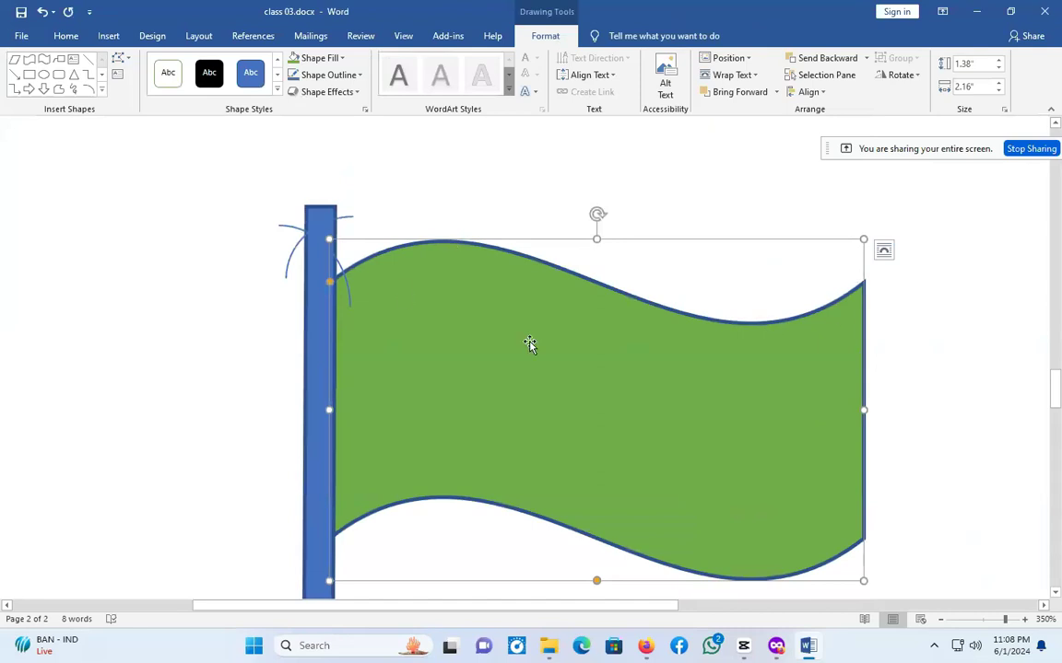
pyautogui.click(332, 78)
pyautogui.click(336, 210)
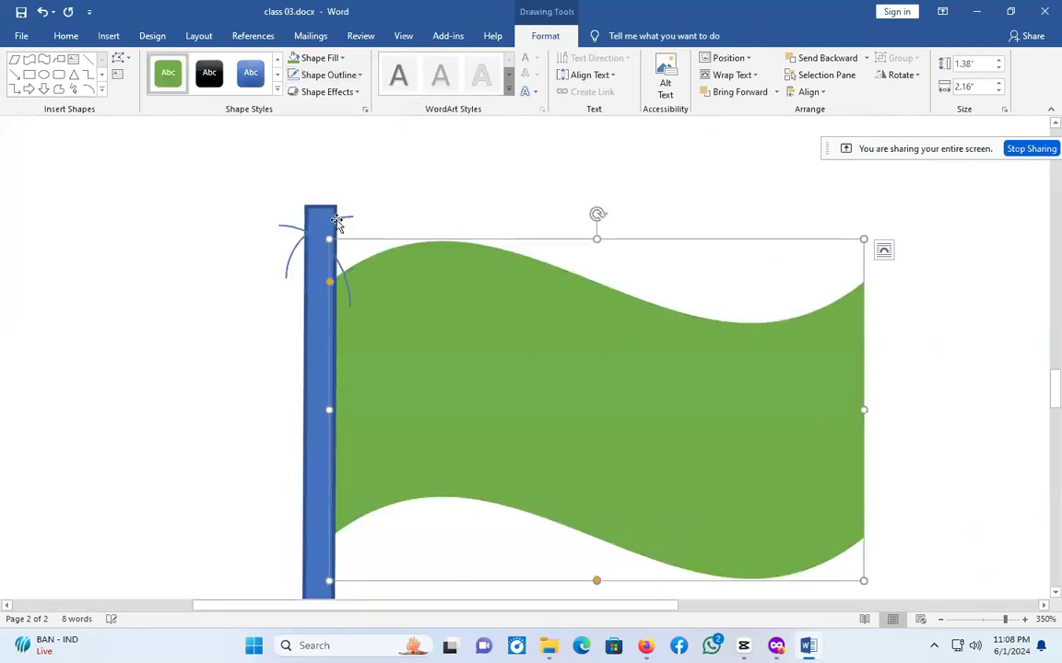
# Remove the outline from the blue flagpole rectangle beside the green flag.
pyautogui.click(285, 262)
pyautogui.click(309, 408)
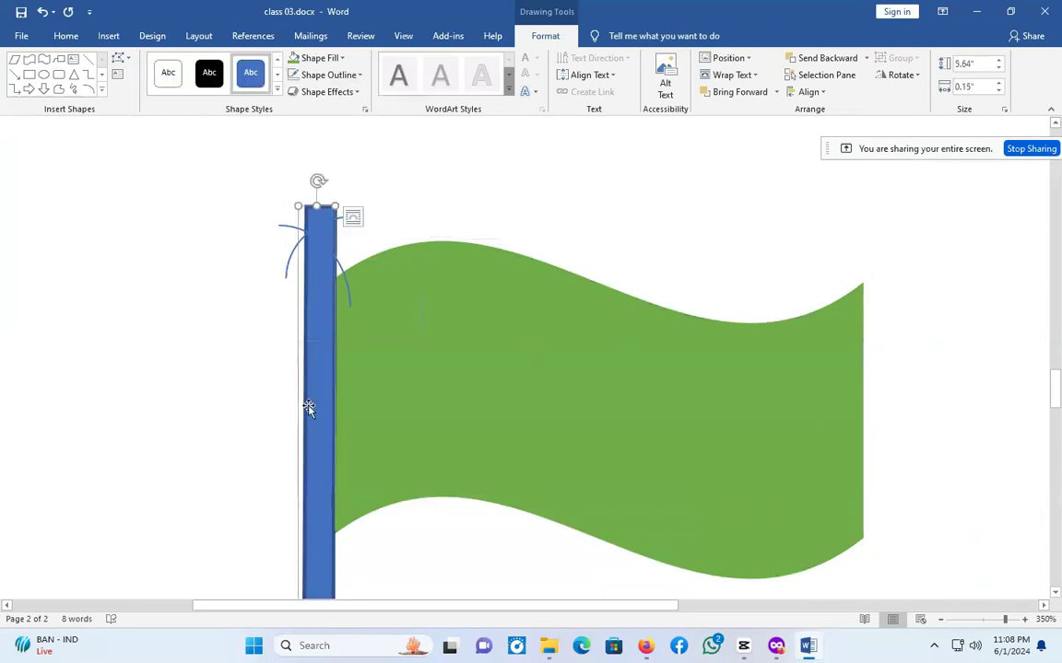
pyautogui.click(329, 75)
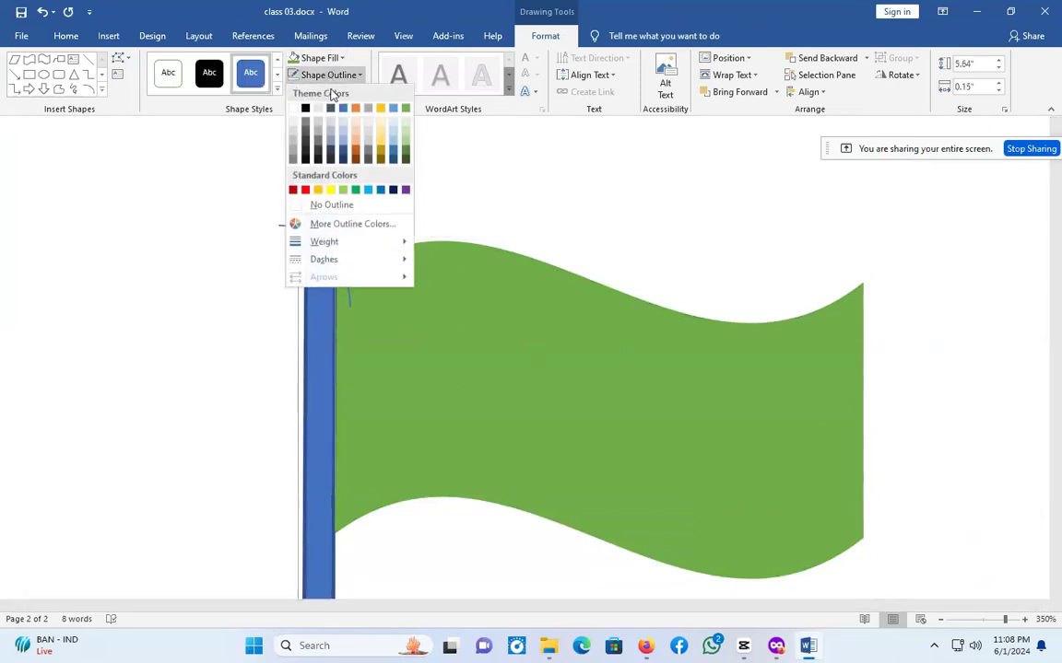
pyautogui.click(337, 206)
pyautogui.click(155, 316)
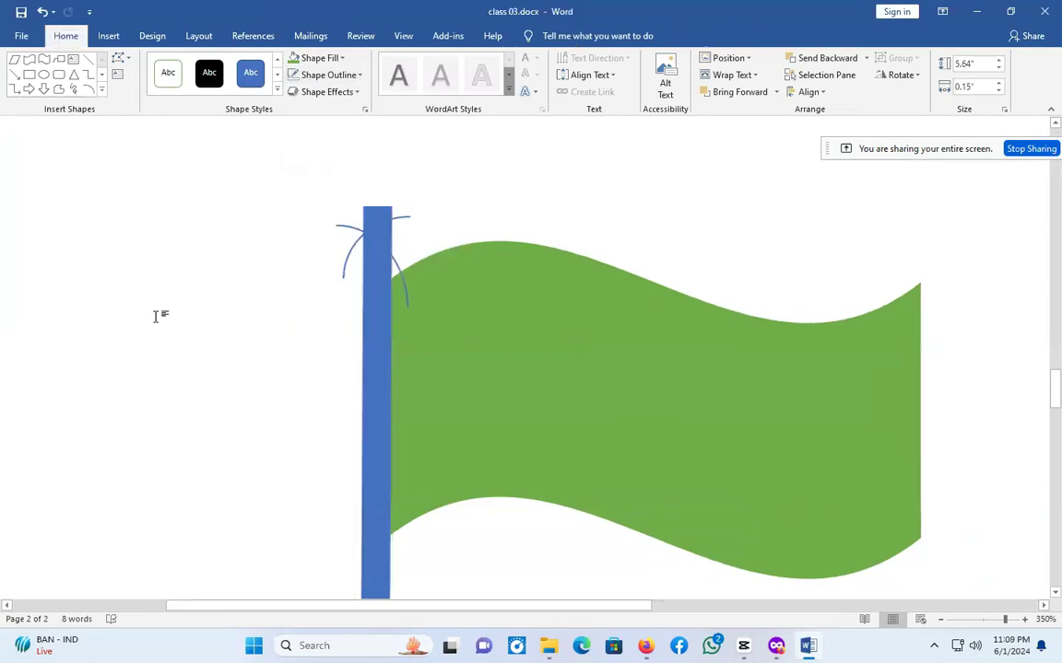
# Select the flagpole, switch to Firefox, and search Google for "bamboo color code".
pyautogui.click(417, 394)
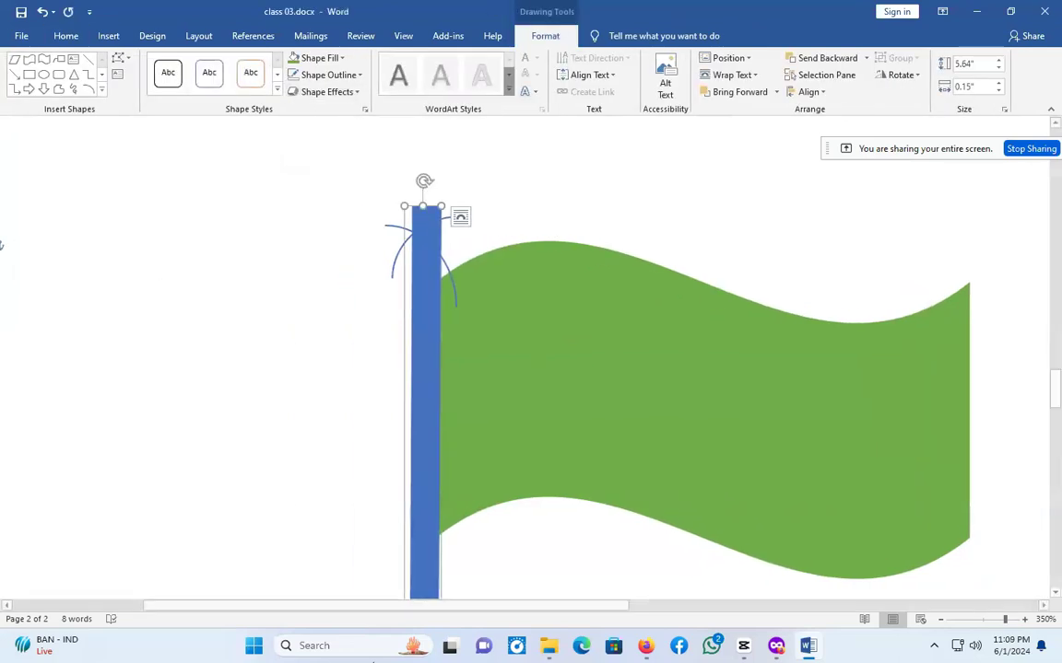
pyautogui.click(645, 656)
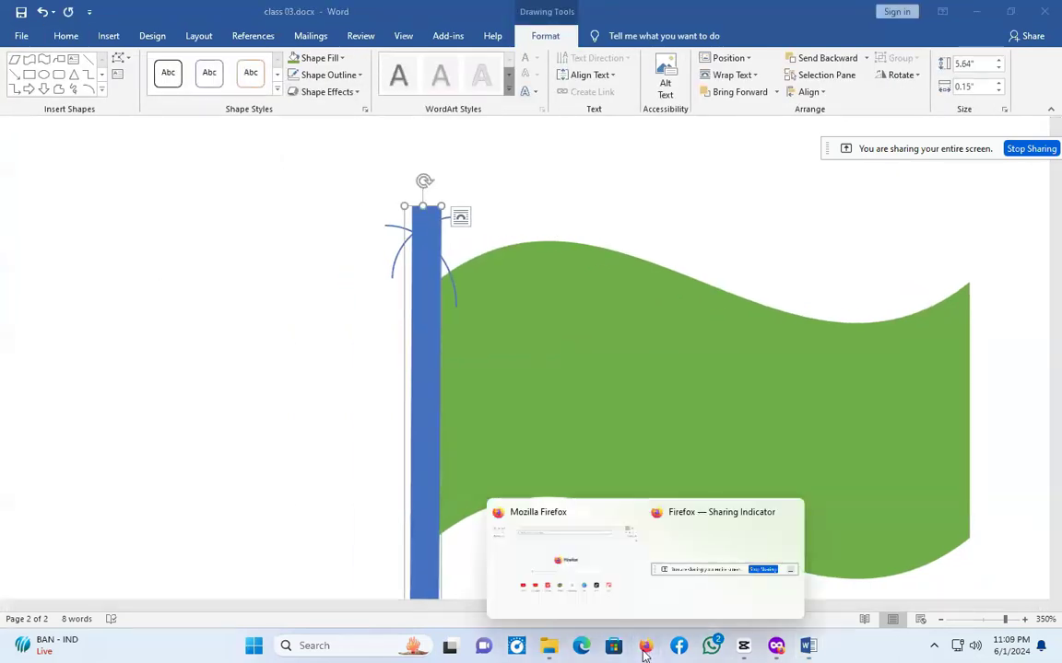
pyautogui.click(590, 575)
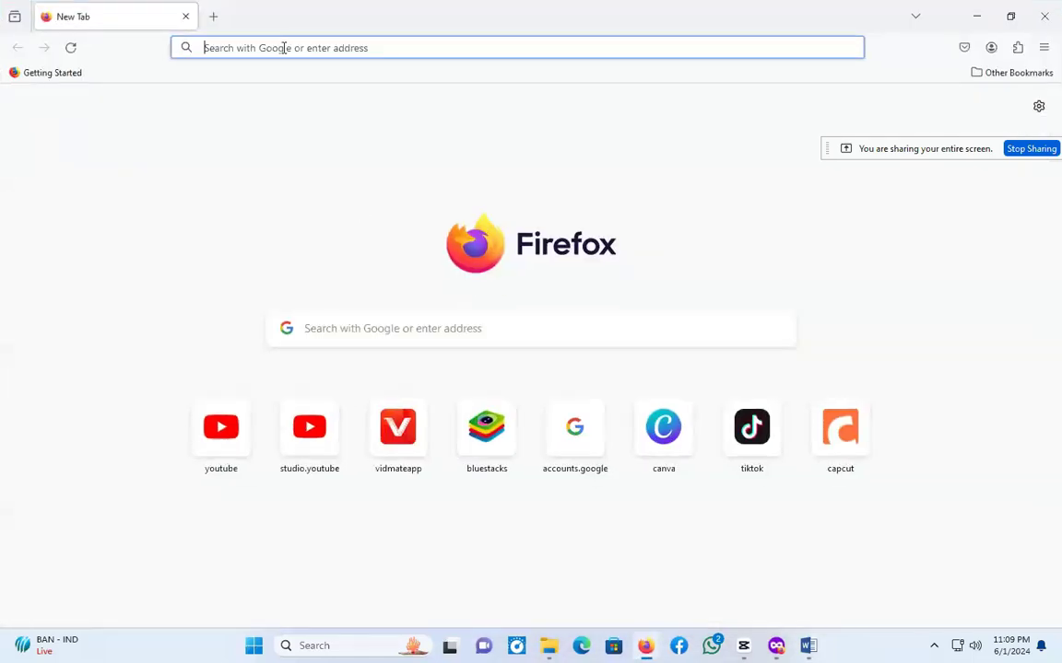
pyautogui.write('bamm')
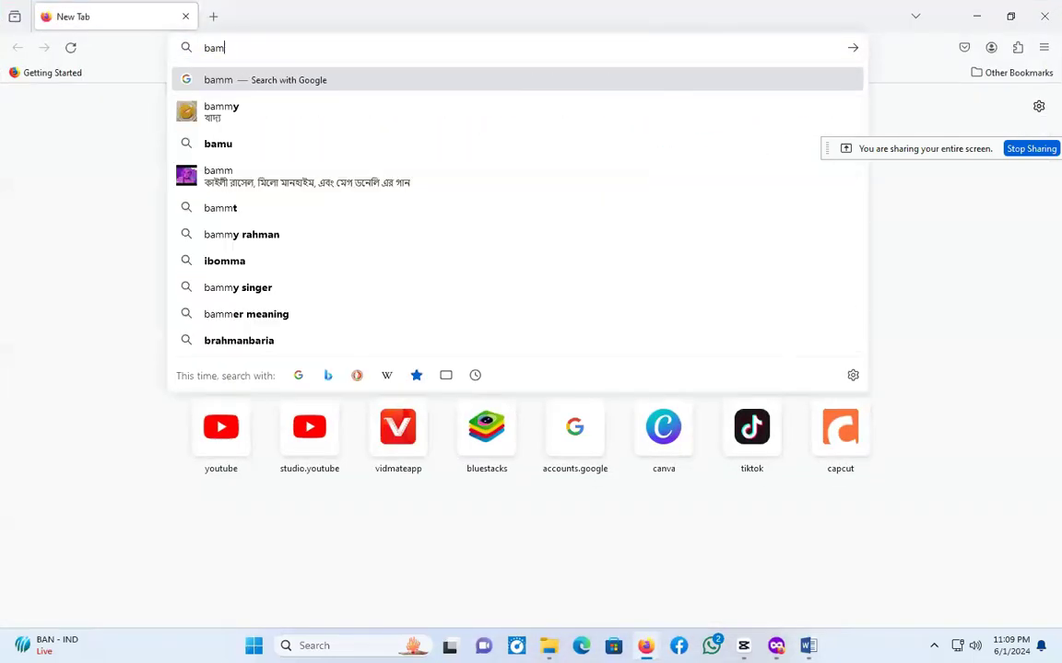
pyautogui.press('BackSpace')
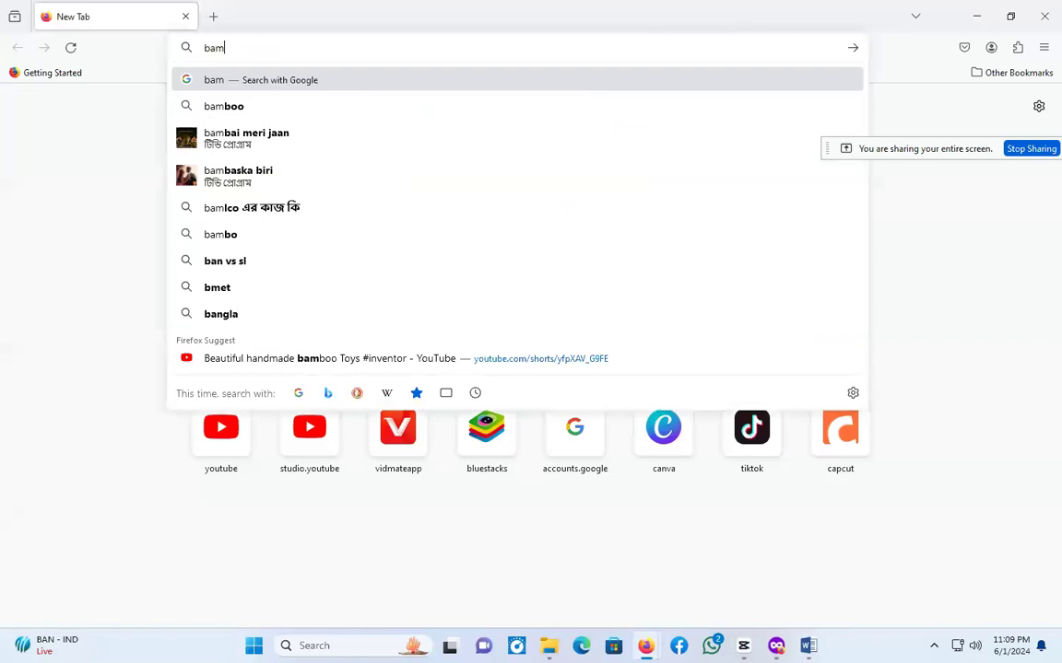
pyautogui.write('boo color code')
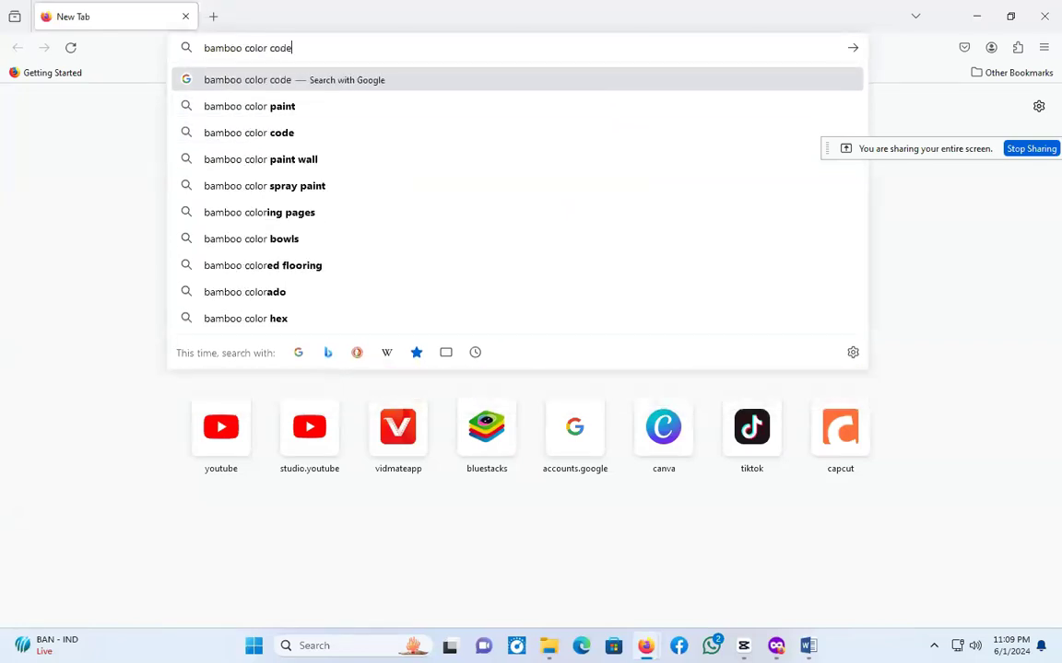
pyautogui.press('Return')
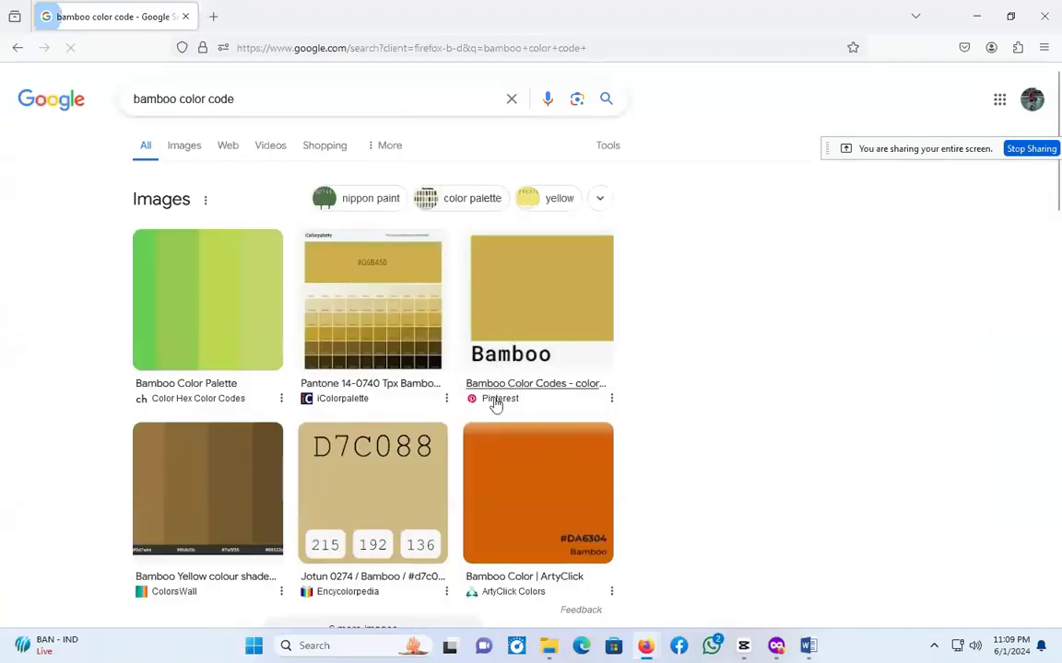
# Examine the bamboo color results and open the ColorsWall "Bamboo Yellow colour shades" image to read its hex codes.
pyautogui.moveTo(557, 315); pyautogui.dragTo(748, 299)
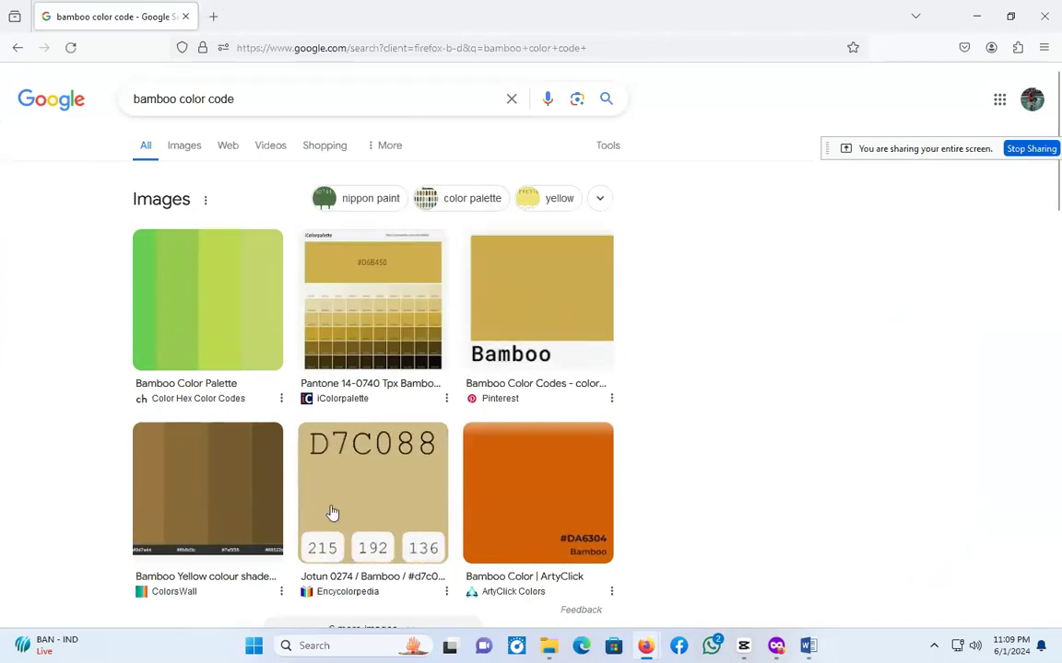
pyautogui.scroll(-3, 94, 544)
pyautogui.scroll(-3, 91, 542)
pyautogui.scroll(2, 92, 534)
pyautogui.click(216, 543)
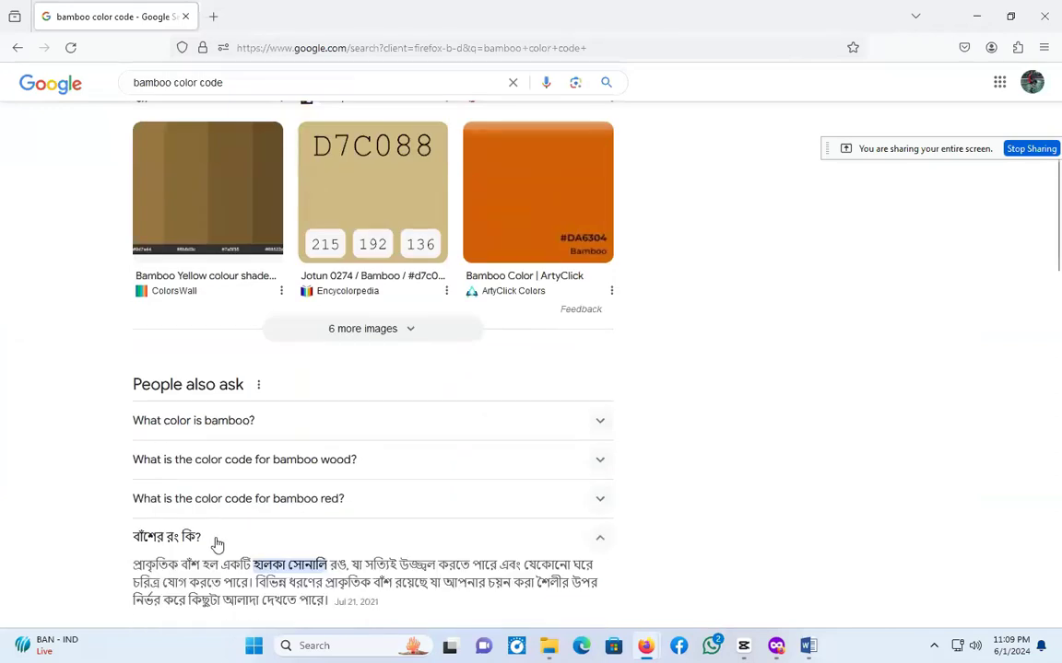
pyautogui.scroll(-3, 438, 578)
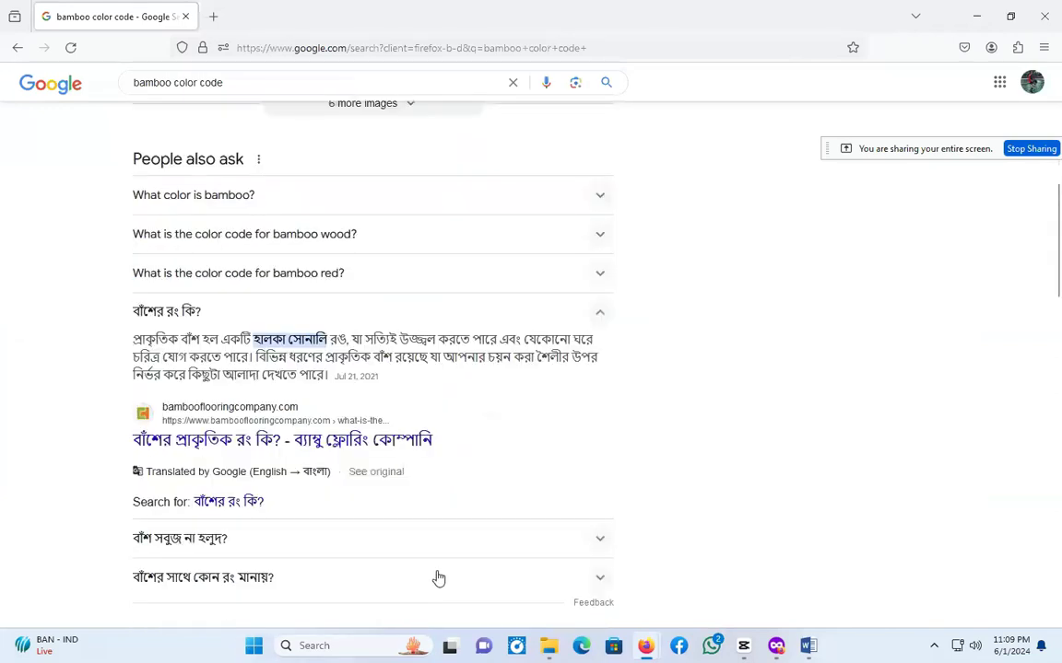
pyautogui.scroll(7, 111, 336)
pyautogui.click(185, 503)
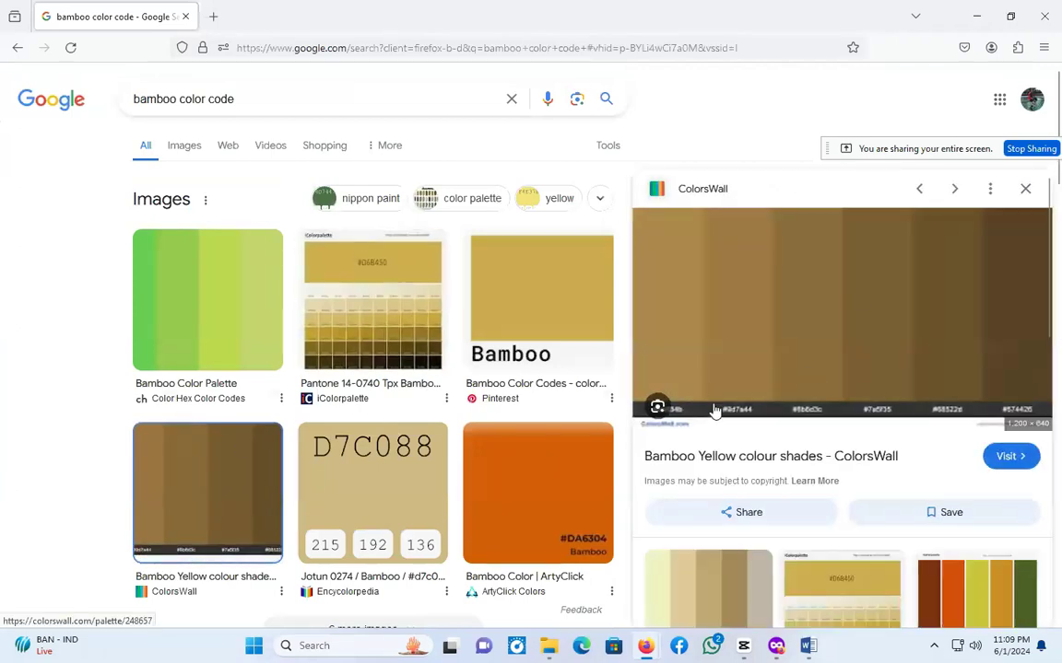
pyautogui.scroll(-2, 776, 484)
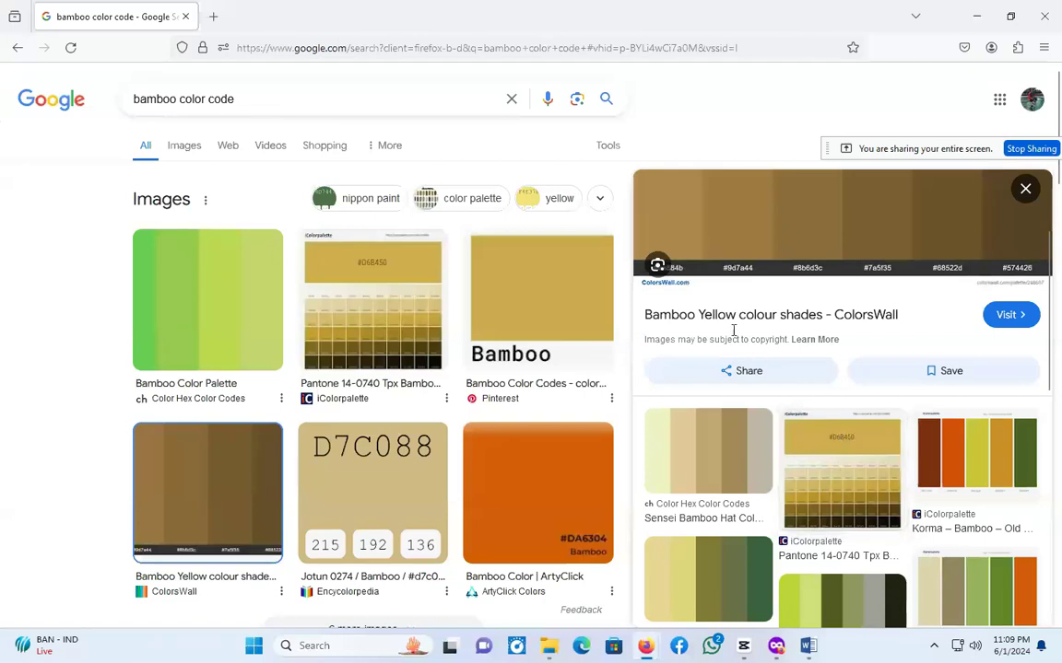
pyautogui.moveTo(718, 268)
pyautogui.mouseDown()
pyautogui.moveTo(729, 267)
pyautogui.moveTo(725, 276)
pyautogui.mouseUp()
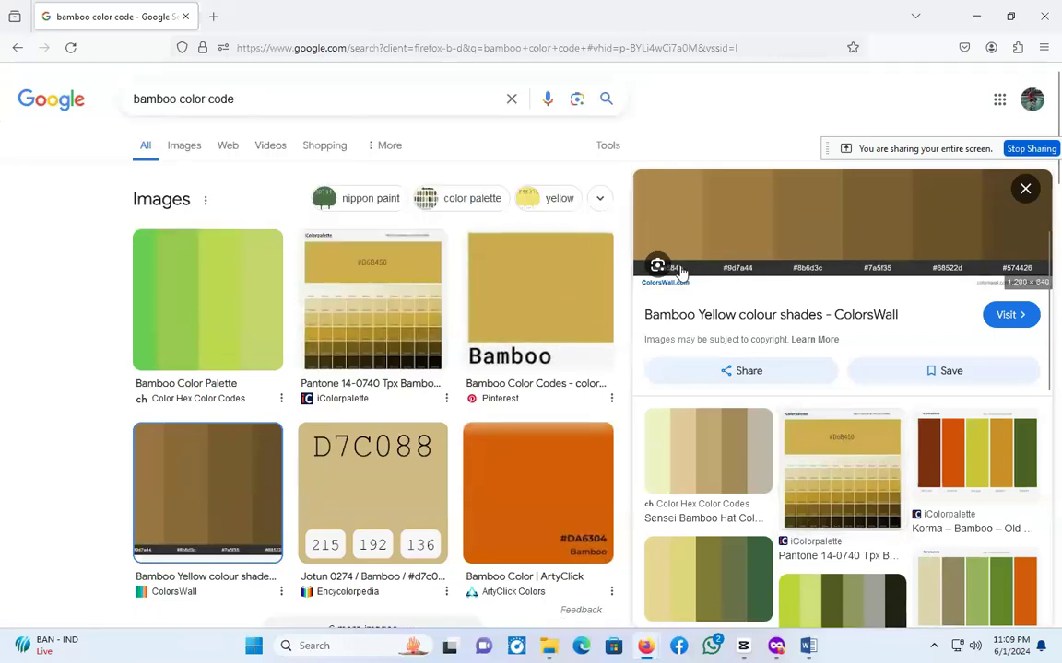
# Enter the hex code 9d7a44 in the browser's address field and remove it again.
pyautogui.click(670, 41)
pyautogui.write('9')
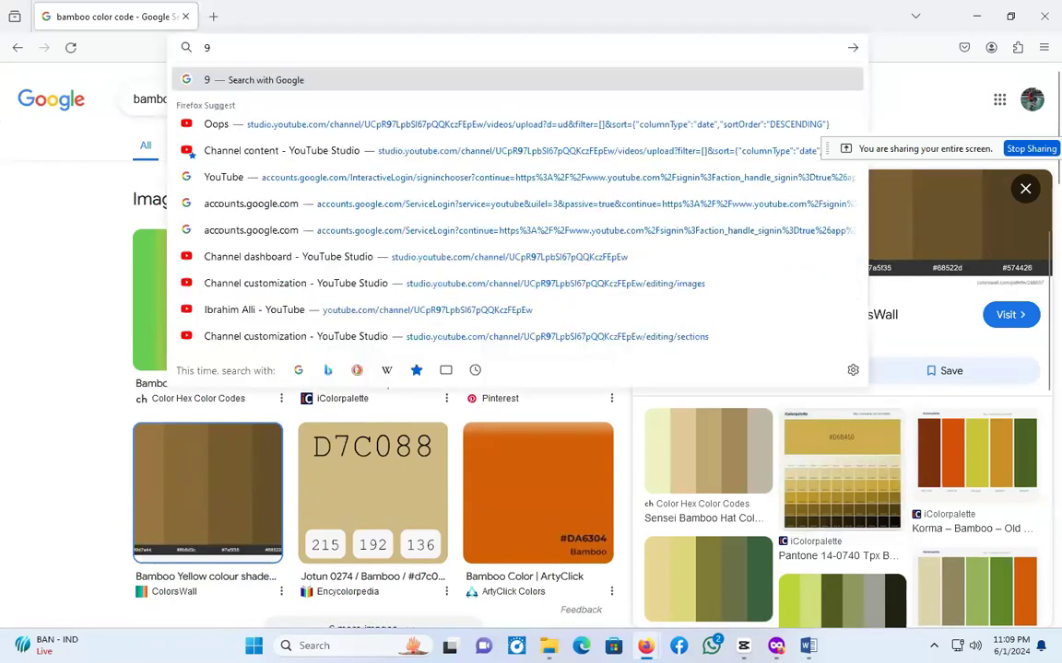
pyautogui.write('d')
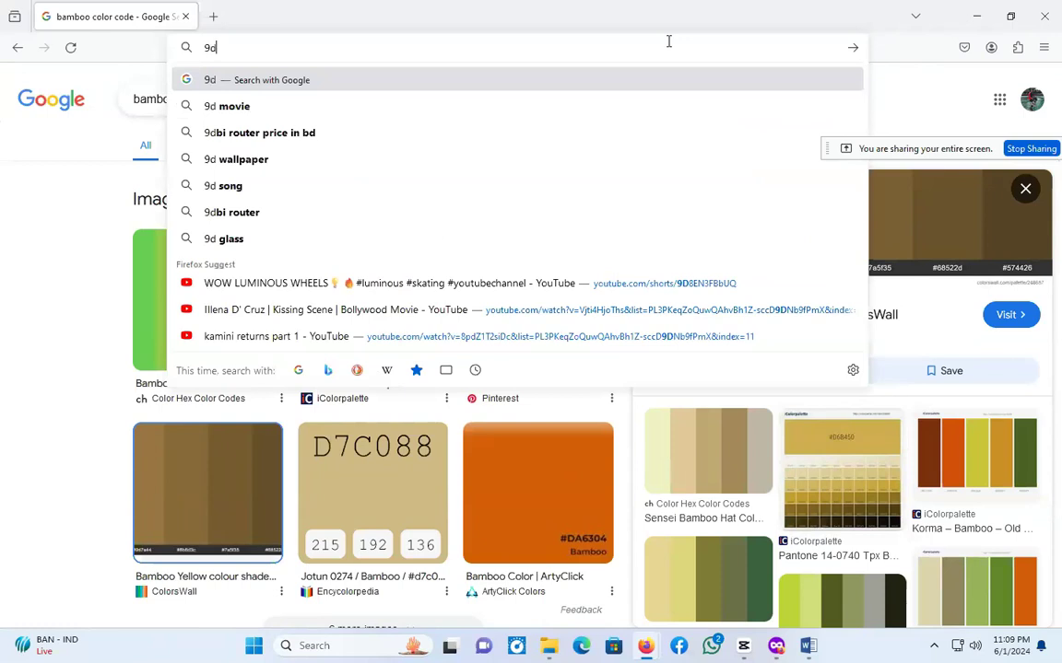
pyautogui.click(908, 104)
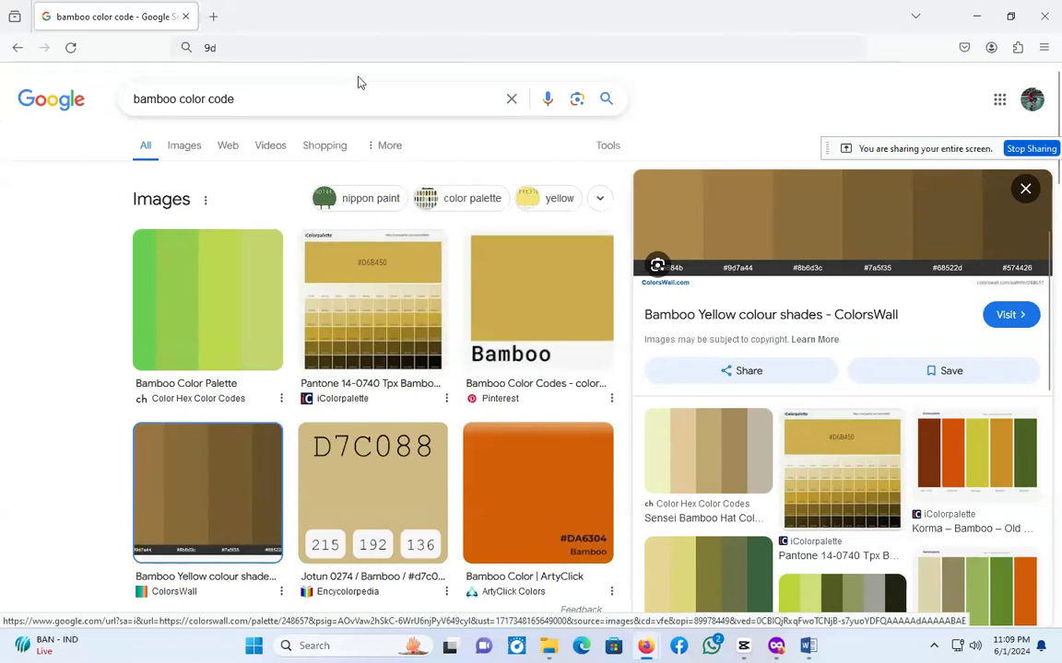
pyautogui.click(233, 46)
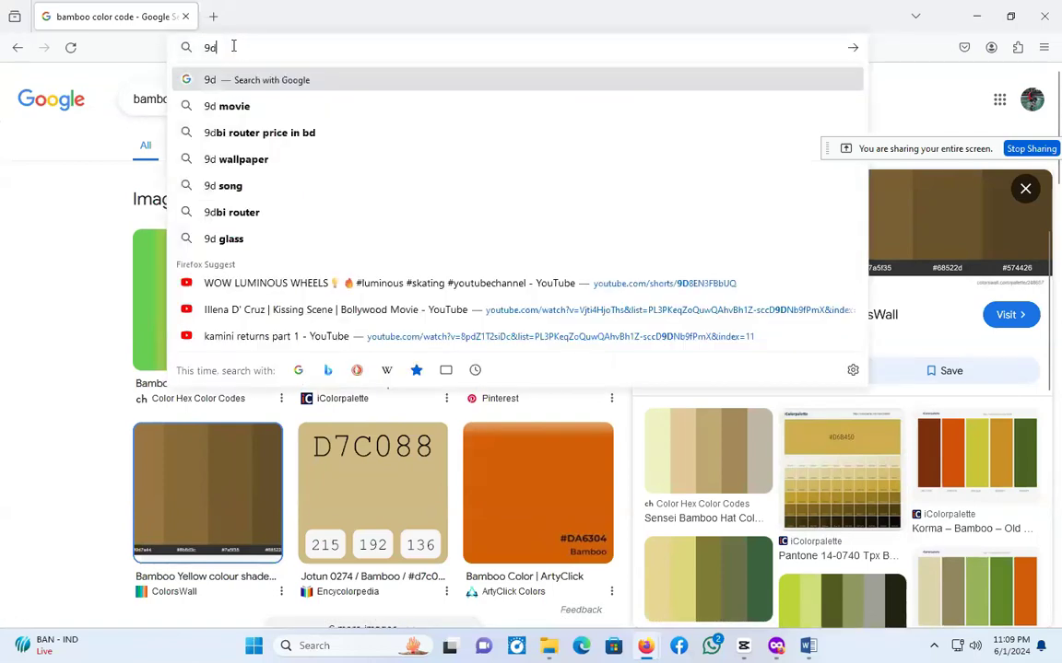
pyautogui.write('7ad')
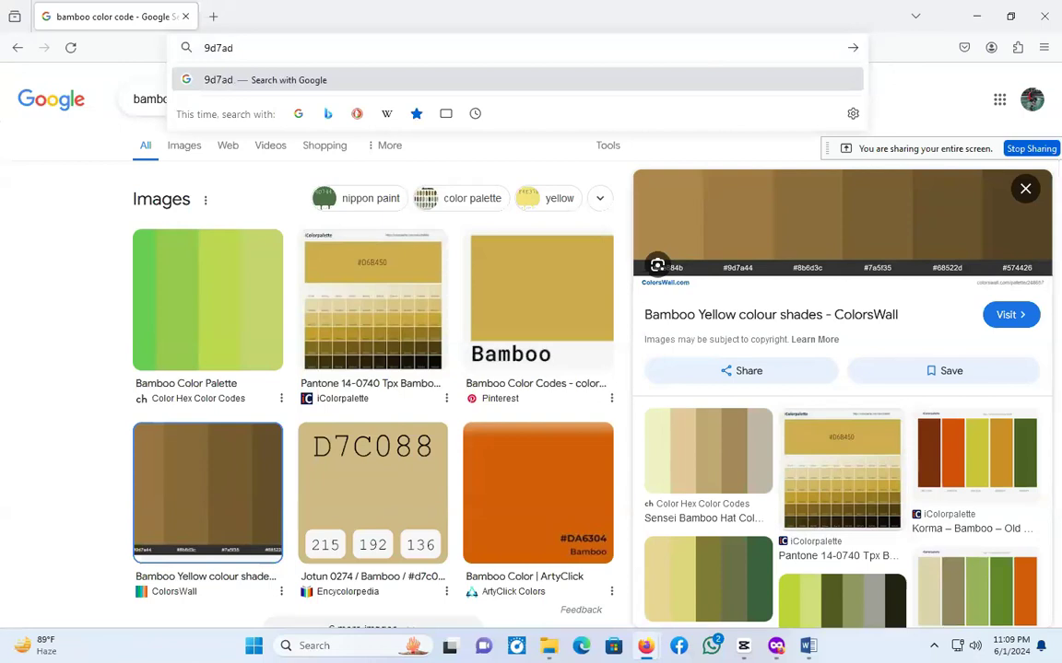
pyautogui.press('BackSpace')
pyautogui.write('44')
pyautogui.doubleClick(233, 46)
pyautogui.press('BackSpace')
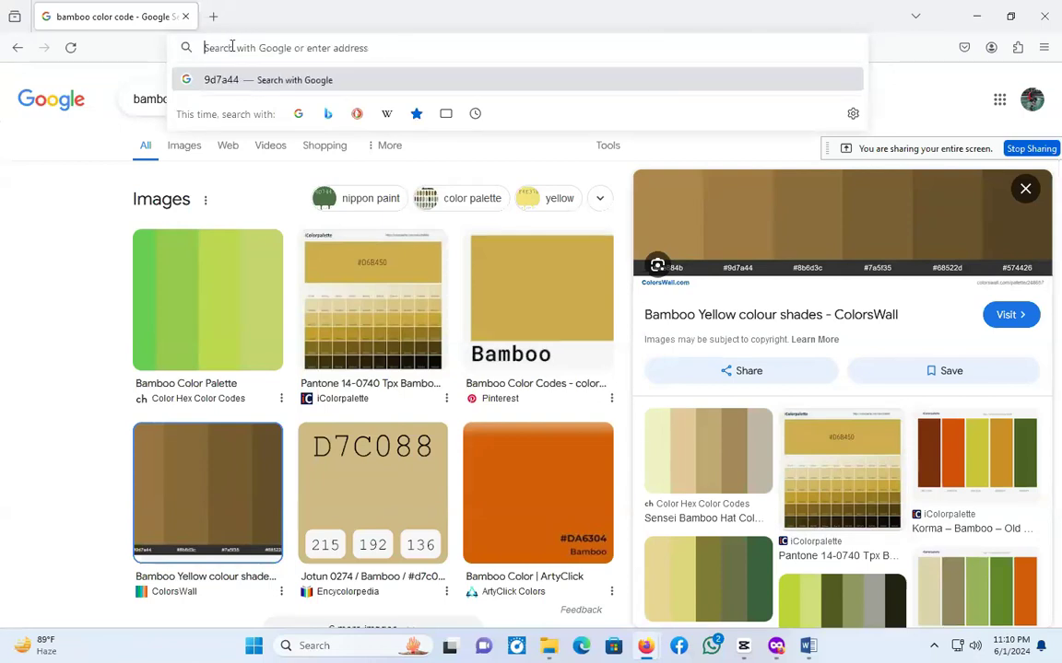
# Switch back to Word and open the additional fill color choices for the flagpole.
pyautogui.click(973, 18)
pyautogui.click(973, 17)
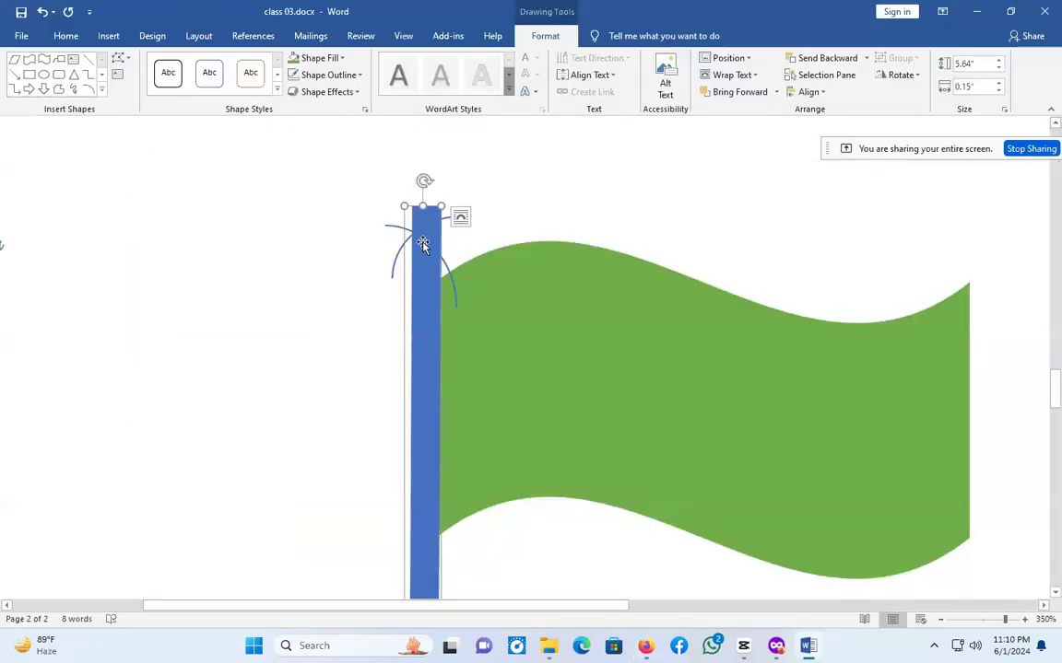
pyautogui.click(422, 244)
pyautogui.click(420, 447)
pyautogui.click(314, 58)
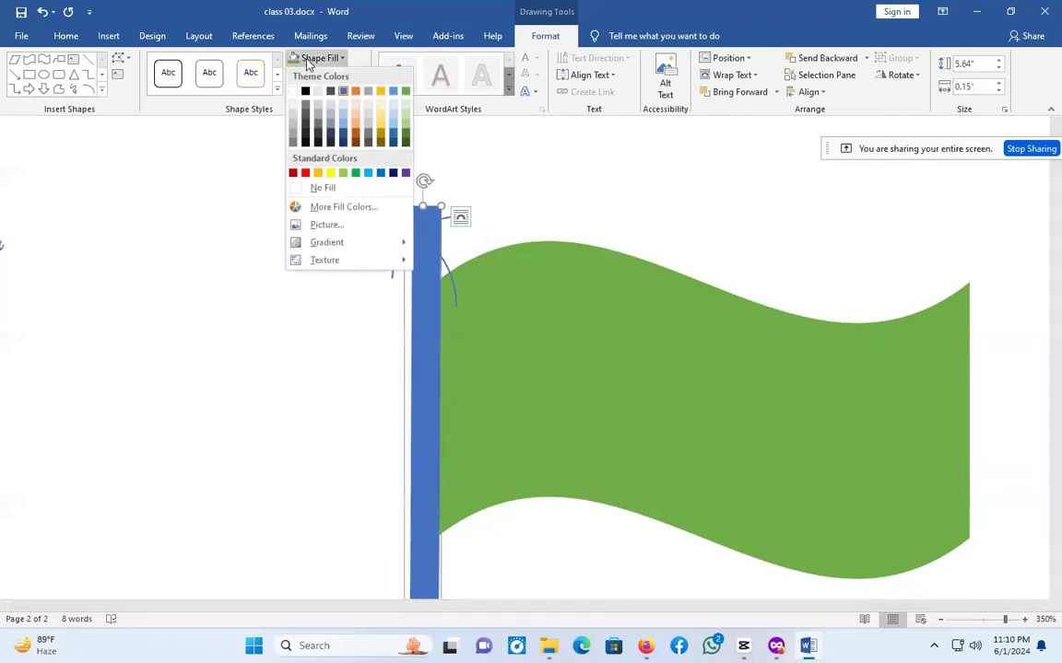
pyautogui.click(341, 208)
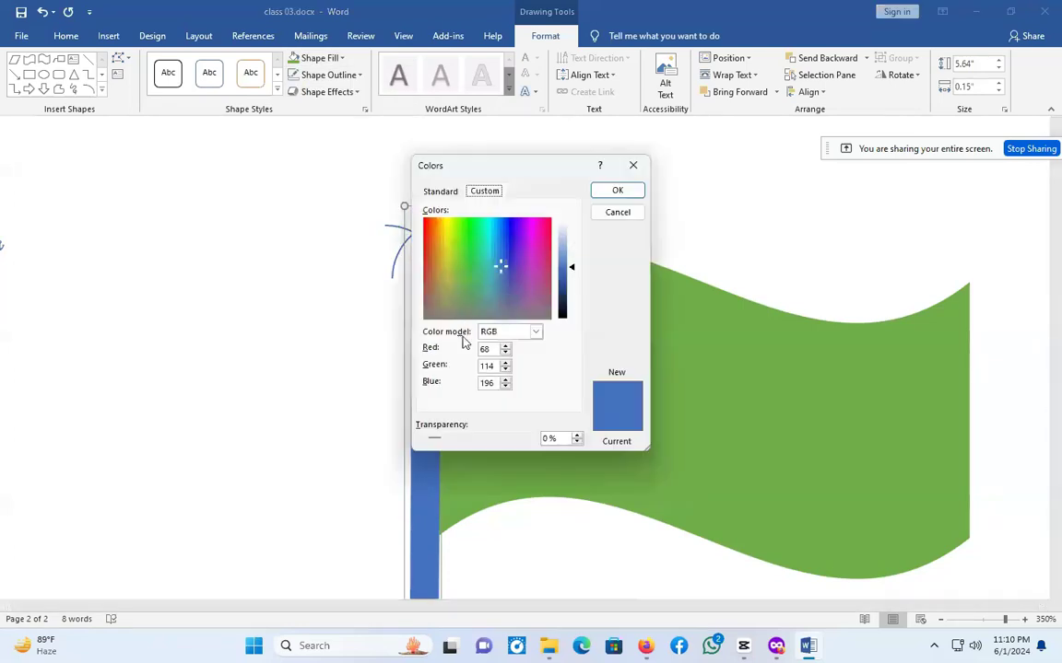
# Compare the standard and custom color pickers and the HSL and RGB color models, ending on RGB.
pyautogui.click(535, 334)
pyautogui.click(502, 355)
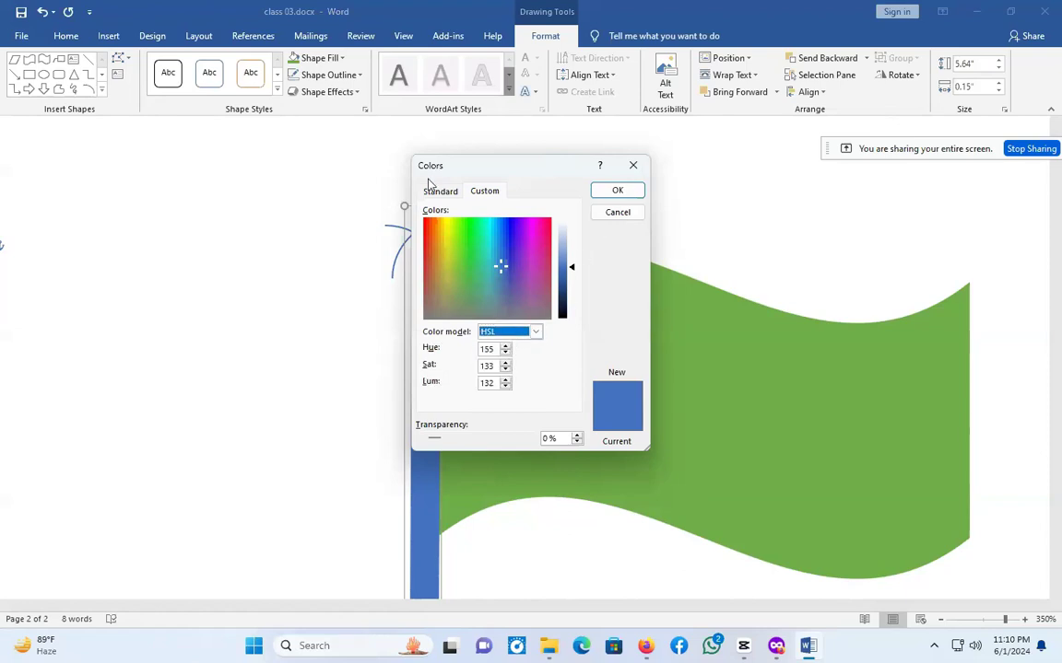
pyautogui.click(474, 193)
pyautogui.click(439, 193)
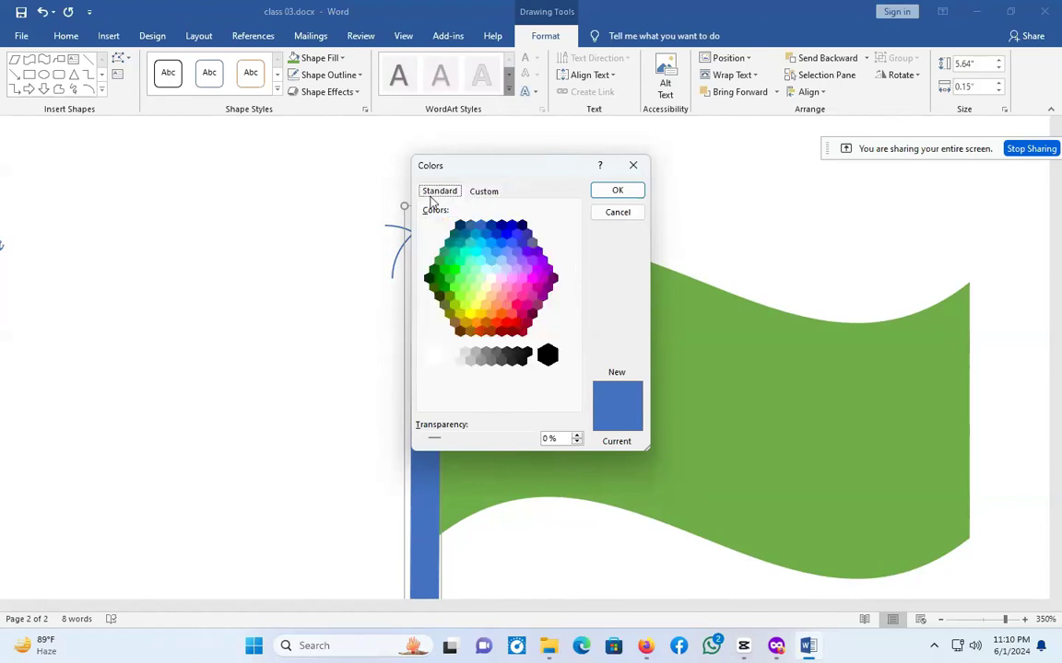
pyautogui.click(486, 193)
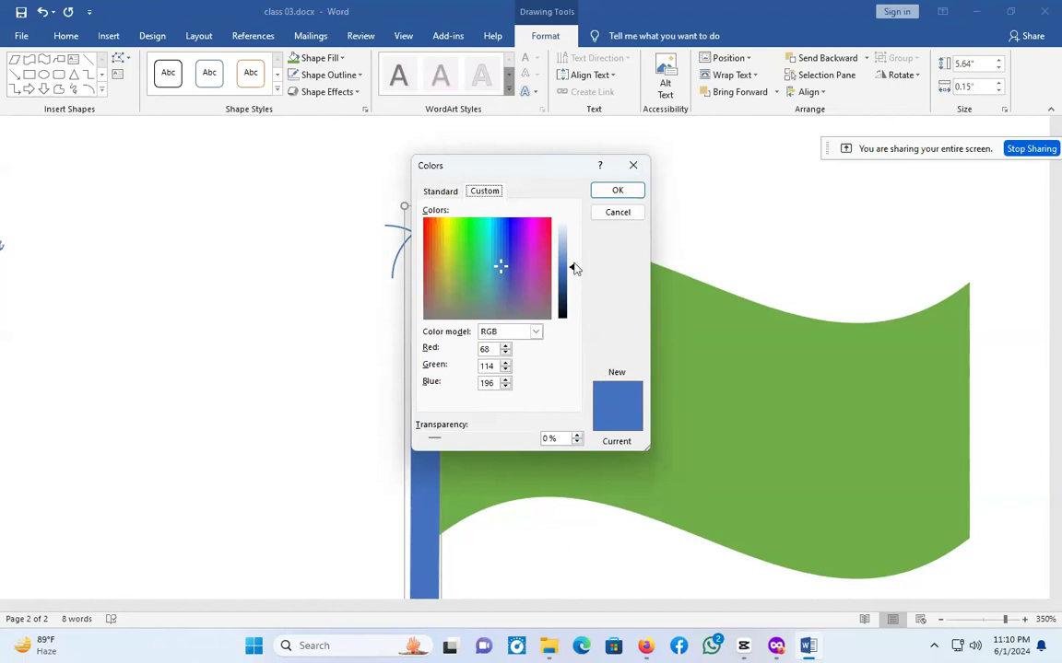
pyautogui.click(511, 332)
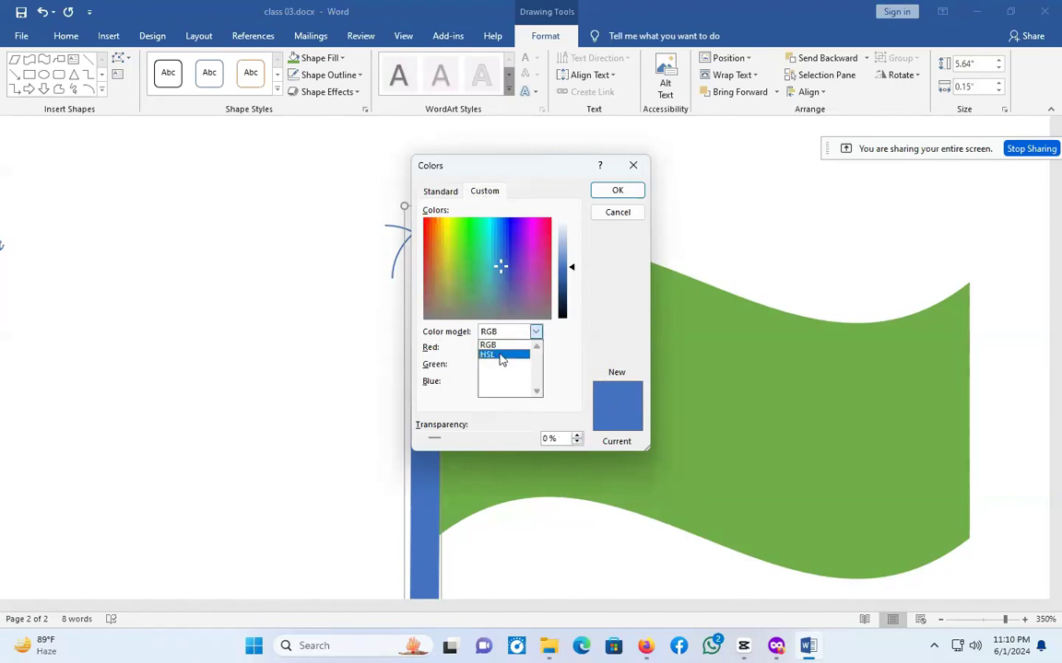
pyautogui.click(502, 358)
pyautogui.click(512, 331)
pyautogui.click(503, 347)
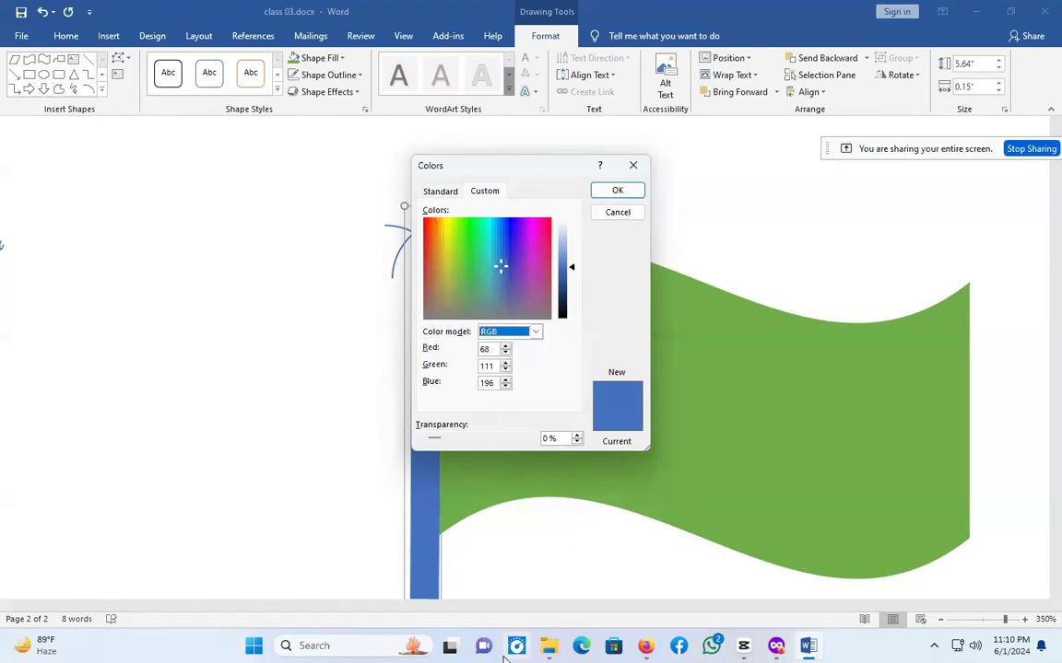
# Switch to the Firefox window and search the web for "9d7a44 rgb code".
pyautogui.click(645, 646)
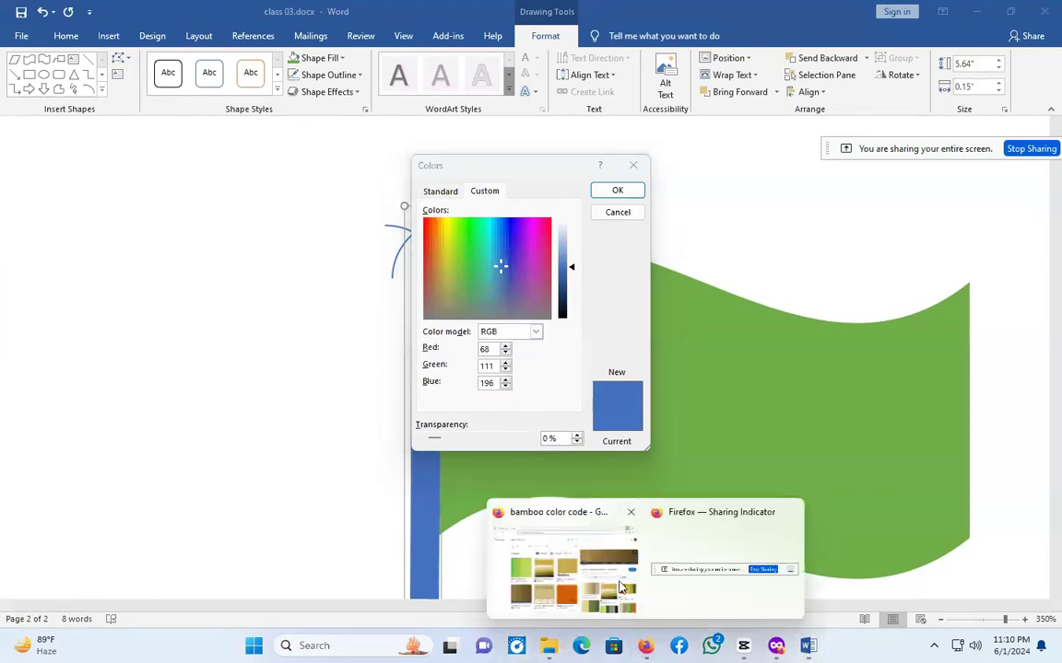
pyautogui.click(620, 587)
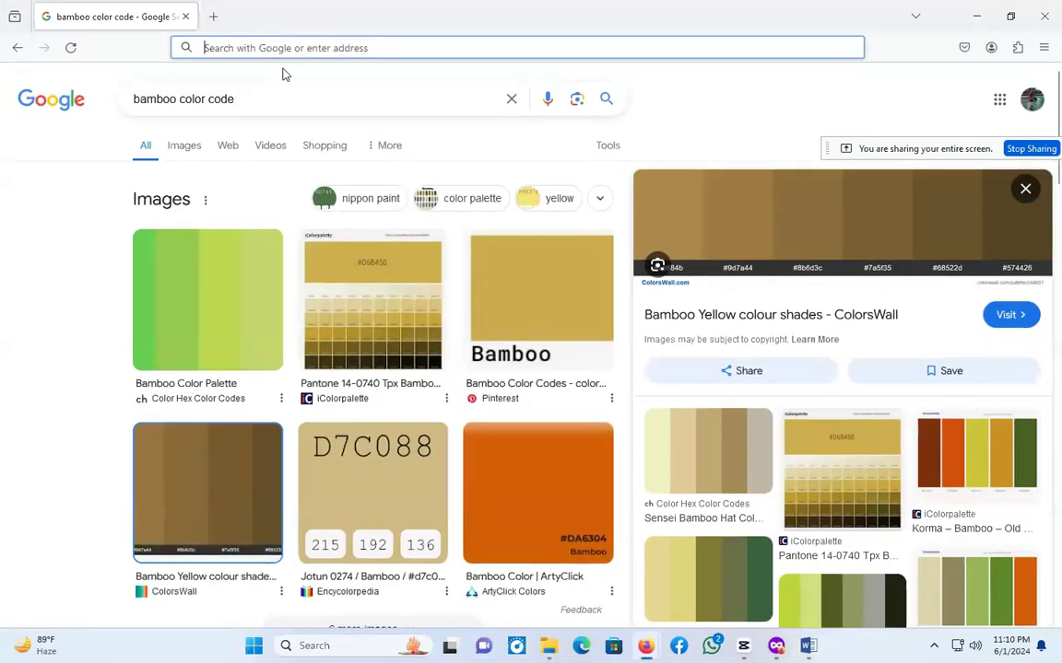
pyautogui.write('9d7a44')
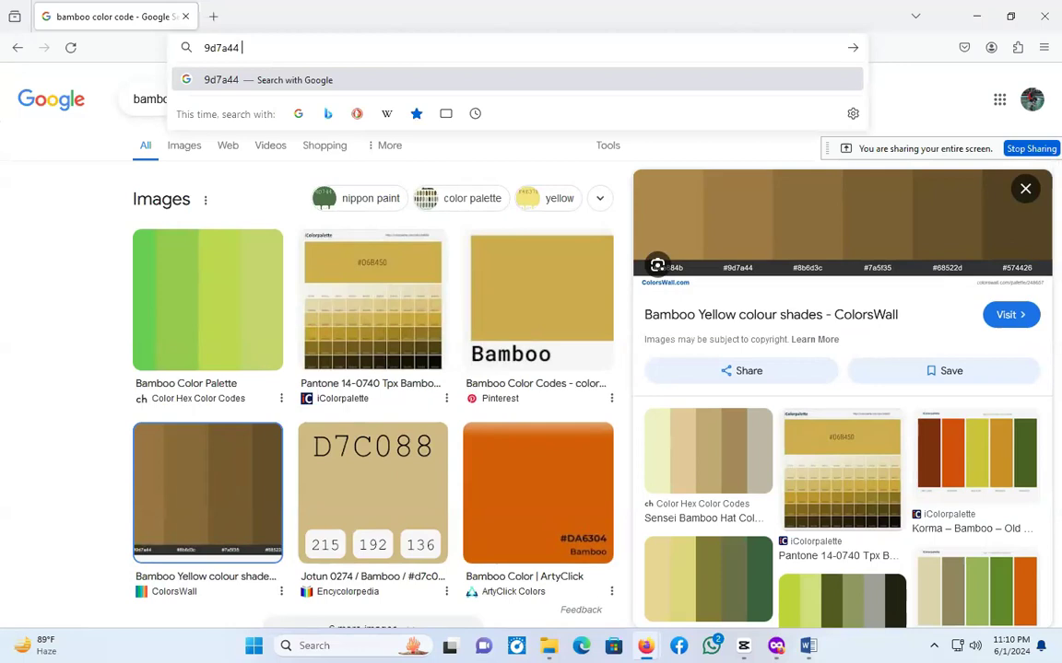
pyautogui.write(' rgb ')
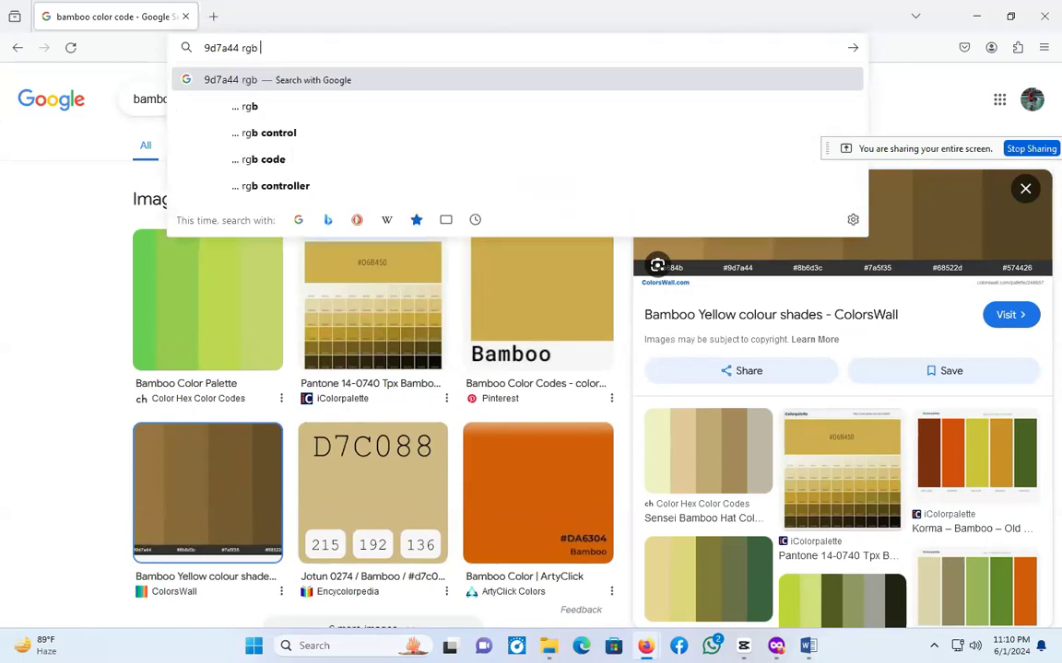
pyautogui.write('code')
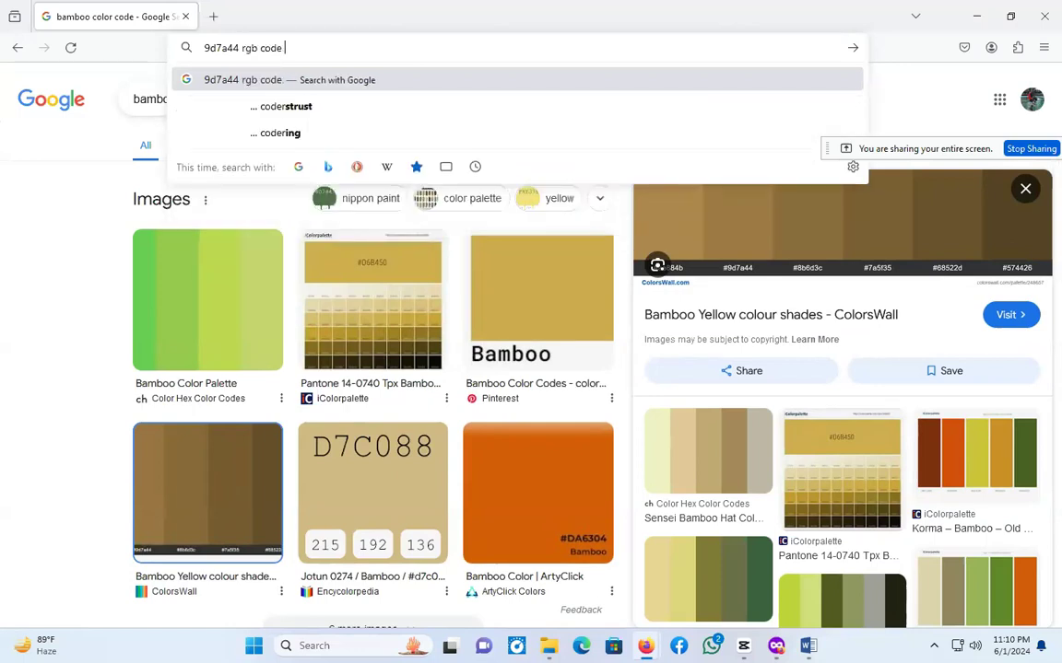
pyautogui.press('Return')
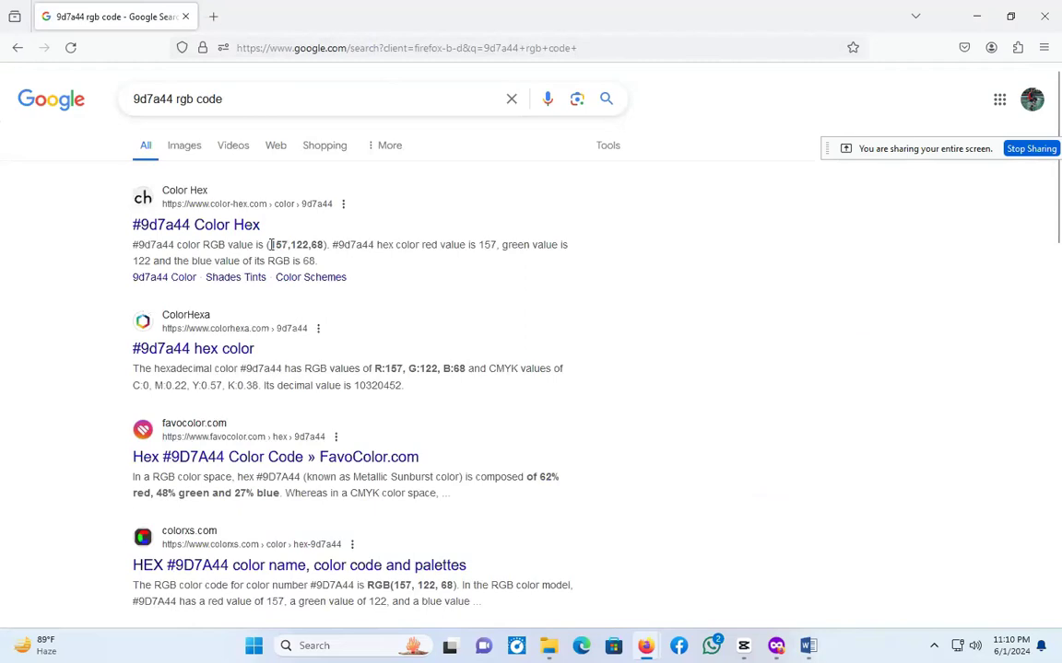
# Place the browser window with the RGB search results beside Word's open Colors dialog.
pyautogui.click(974, 17)
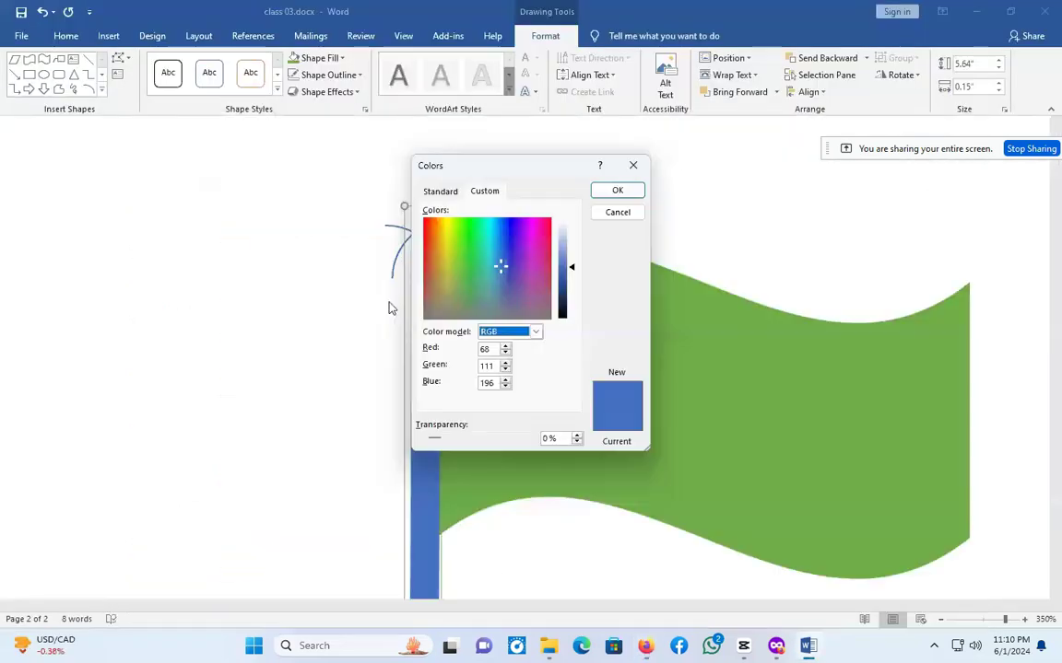
pyautogui.doubleClick(492, 349)
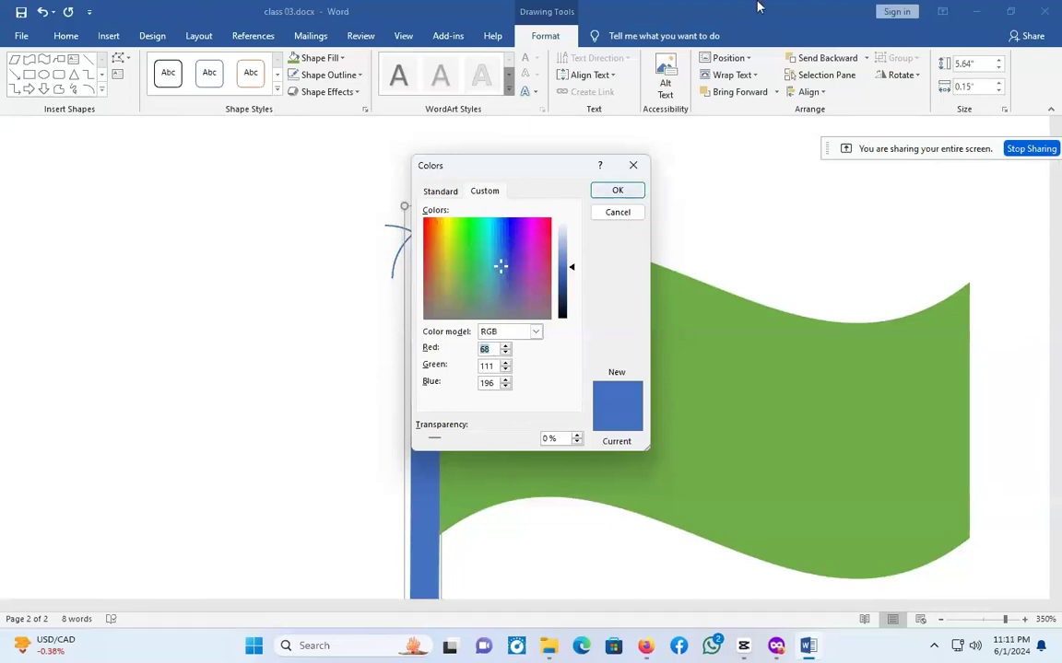
pyautogui.click(645, 645)
pyautogui.click(585, 575)
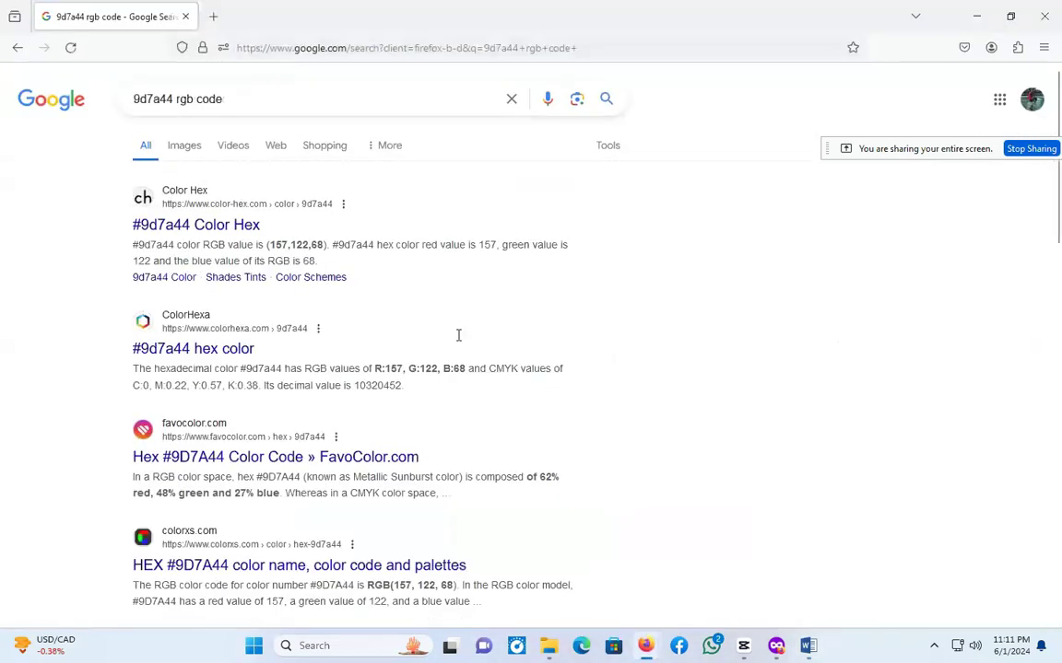
pyautogui.moveTo(467, 11); pyautogui.dragTo(915, 123)
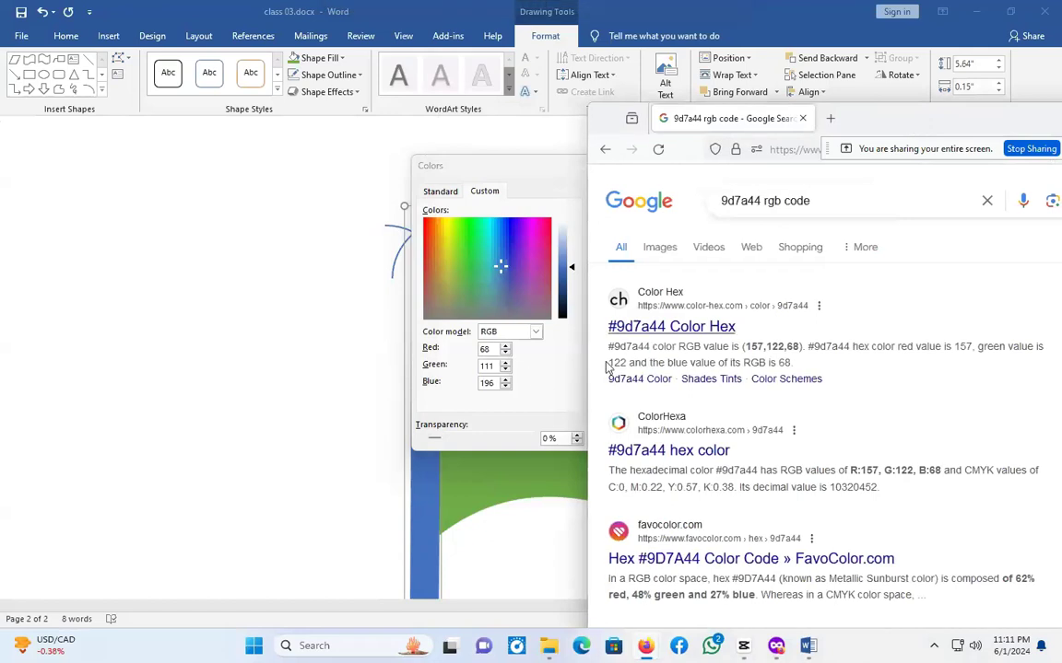
# Set the flagpole's custom fill color to red 157, green 122, blue 68 and apply it.
pyautogui.click(490, 350)
pyautogui.write('153')
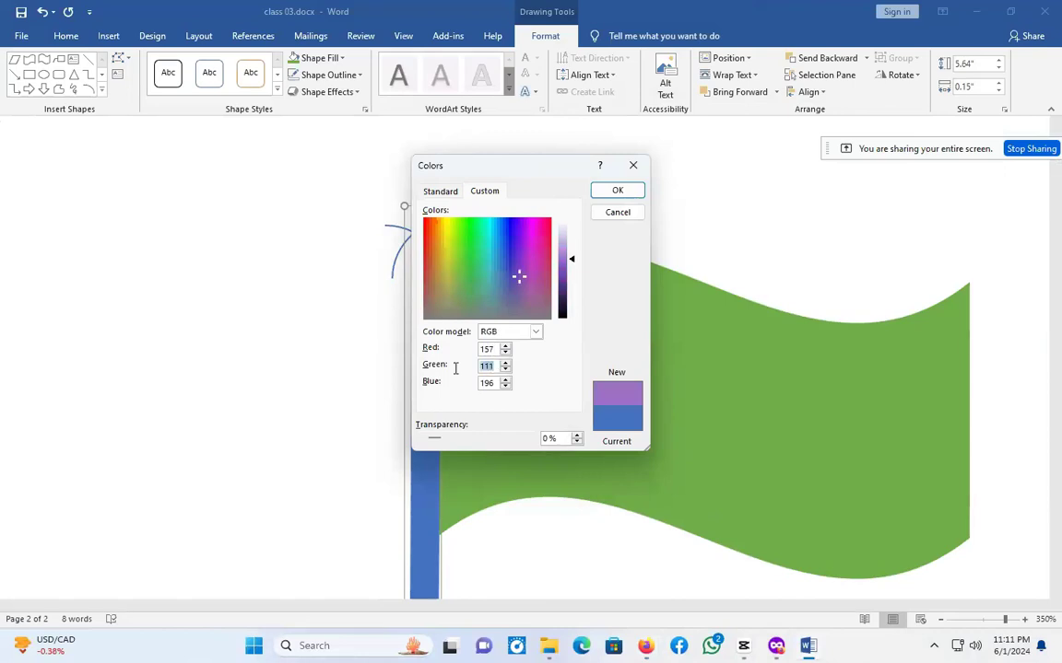
pyautogui.write('122')
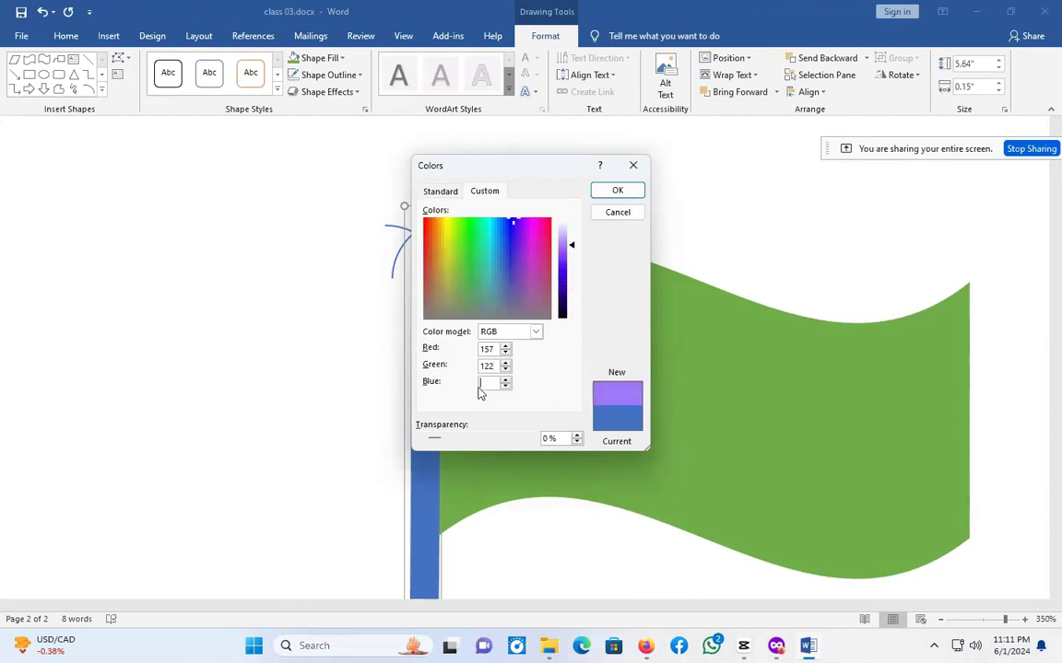
pyautogui.write('68')
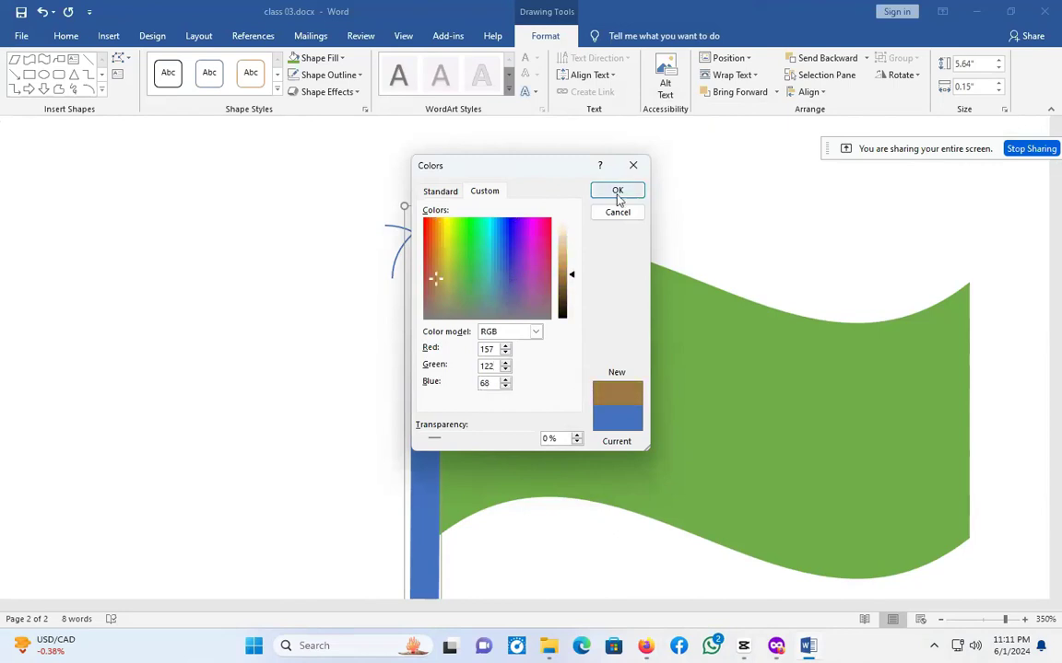
pyautogui.click(618, 192)
# Draw a circle about 0.72 inches across in the middle of the green flag.
pyautogui.scroll(-4, 428, 440)
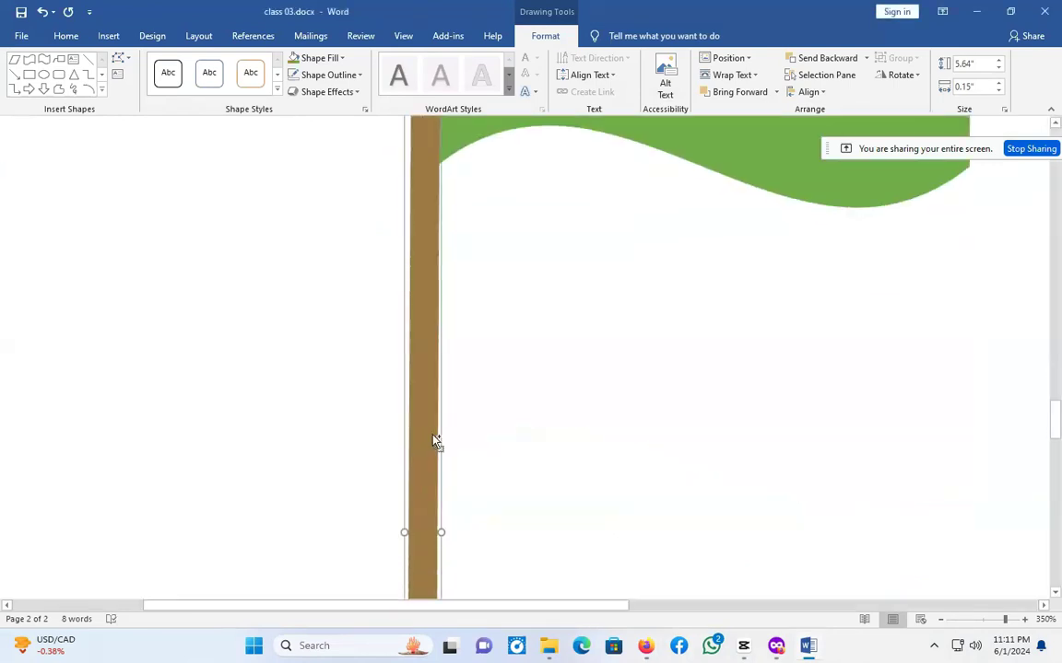
pyautogui.keyDown('ctrl'); pyautogui.scroll(-12, 434, 441); pyautogui.keyUp('ctrl')
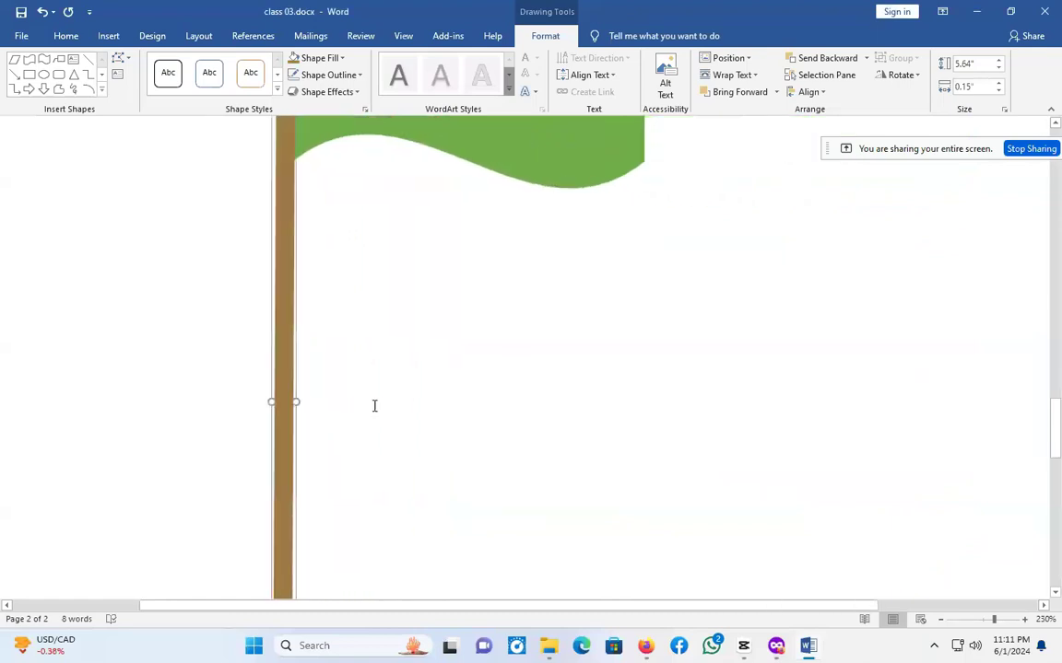
pyautogui.keyDown('ctrl'); pyautogui.scroll(-4, 374, 405); pyautogui.keyUp('ctrl')
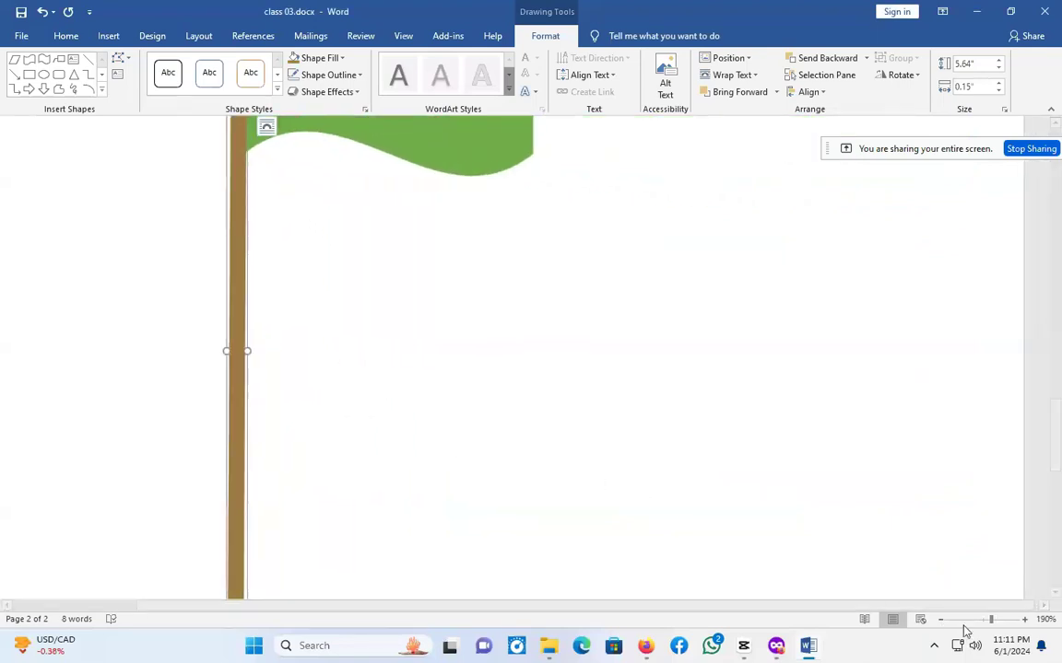
pyautogui.moveTo(991, 622); pyautogui.dragTo(983, 623)
pyautogui.scroll(4, 540, 308)
pyautogui.click(478, 215)
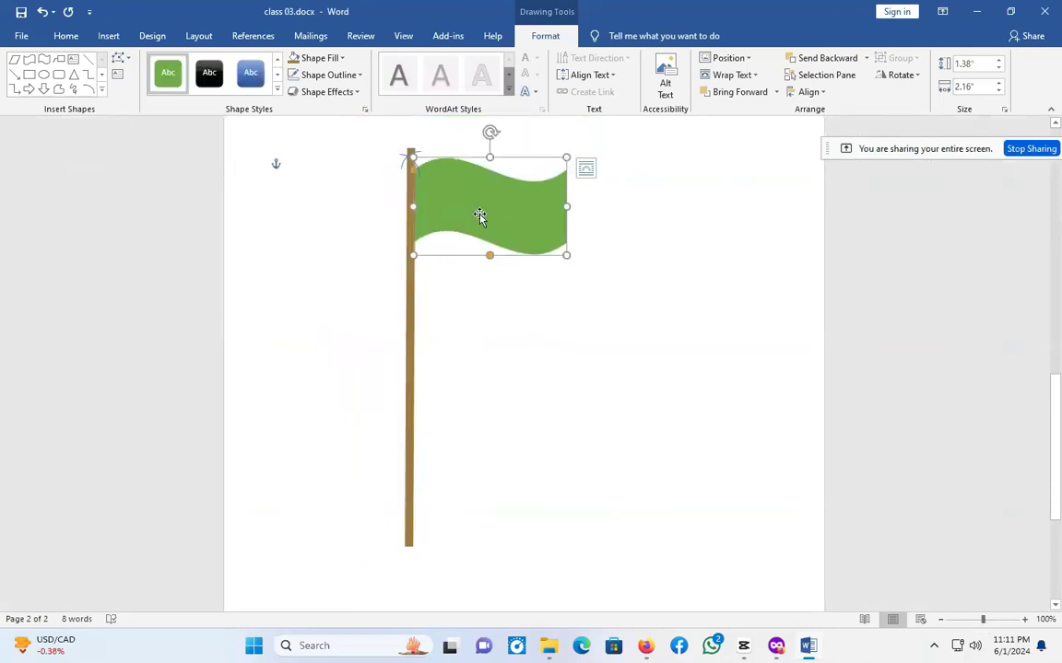
pyautogui.keyDown('ctrl'); pyautogui.scroll(17, 479, 216); pyautogui.keyUp('ctrl')
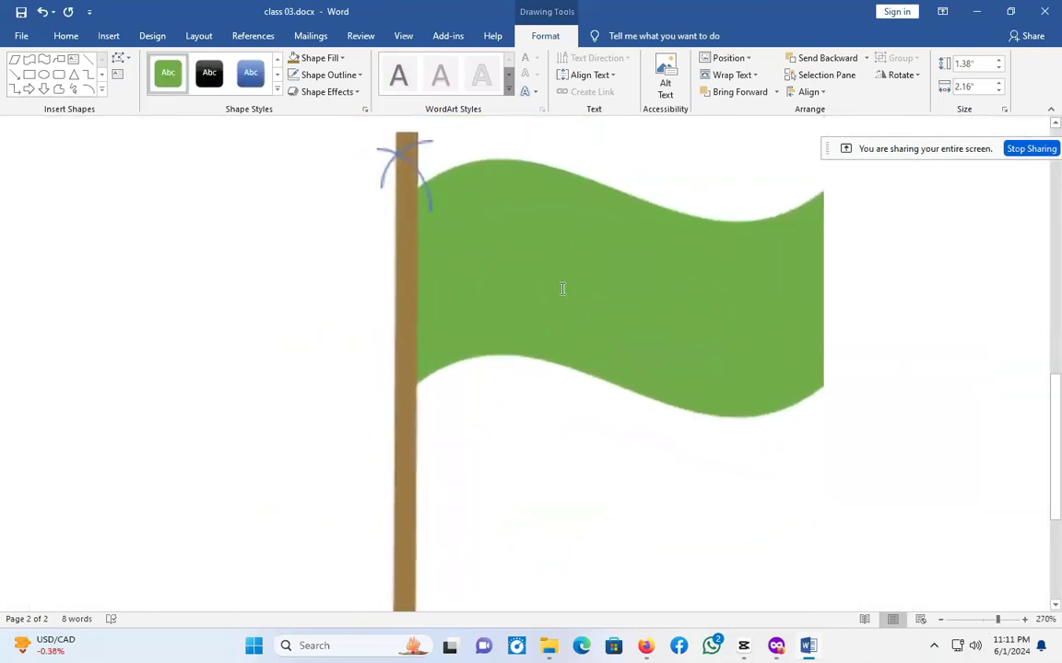
pyautogui.keyDown('ctrl'); pyautogui.scroll(3, 562, 288); pyautogui.keyUp('ctrl')
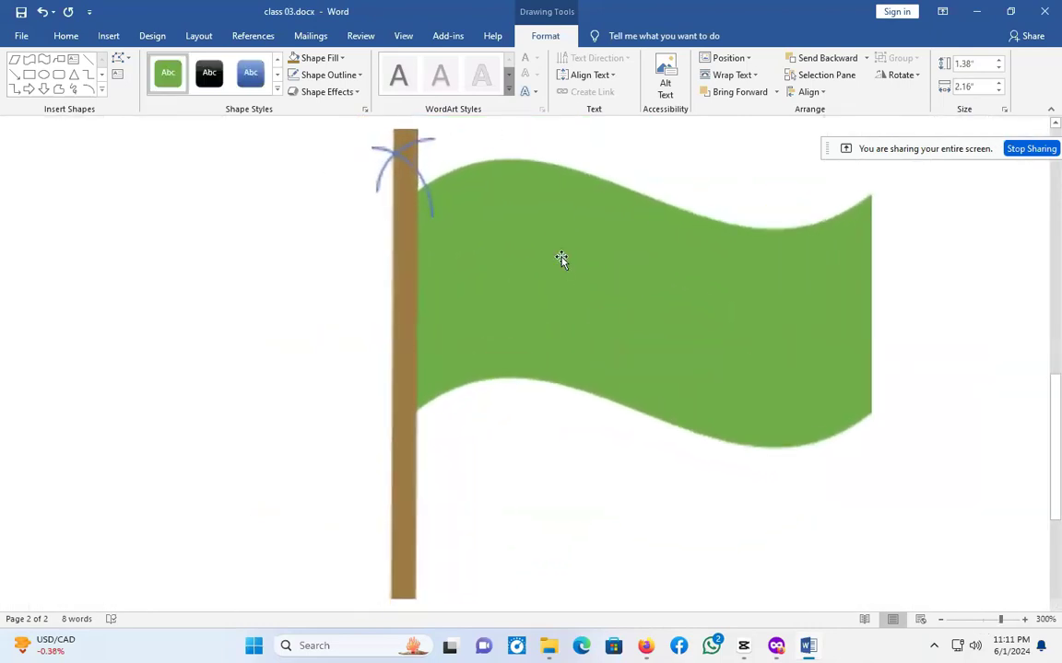
pyautogui.click(43, 79)
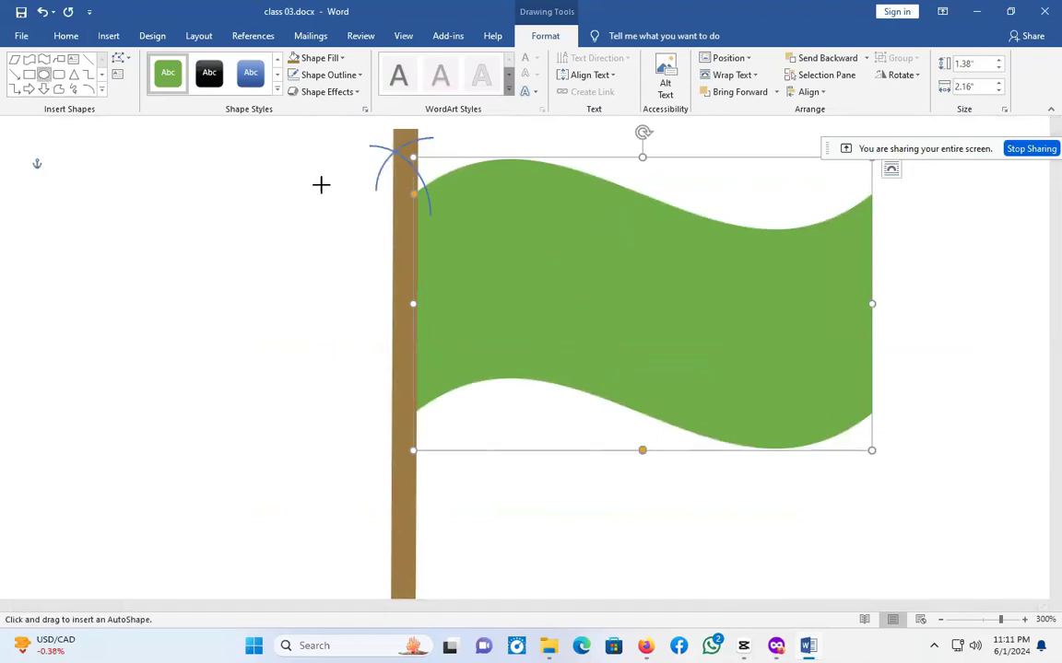
pyautogui.moveTo(572, 228); pyautogui.dragTo(721, 368)
pyautogui.moveTo(662, 310); pyautogui.dragTo(662, 305)
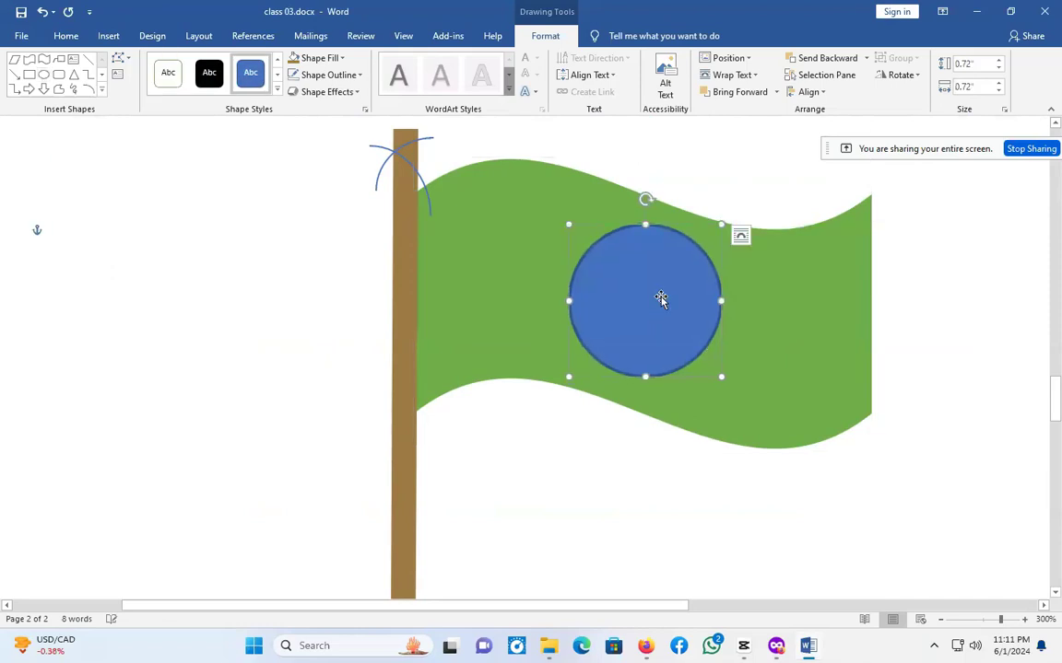
# Fill the circle with standard red and remove its outline.
pyautogui.click(323, 58)
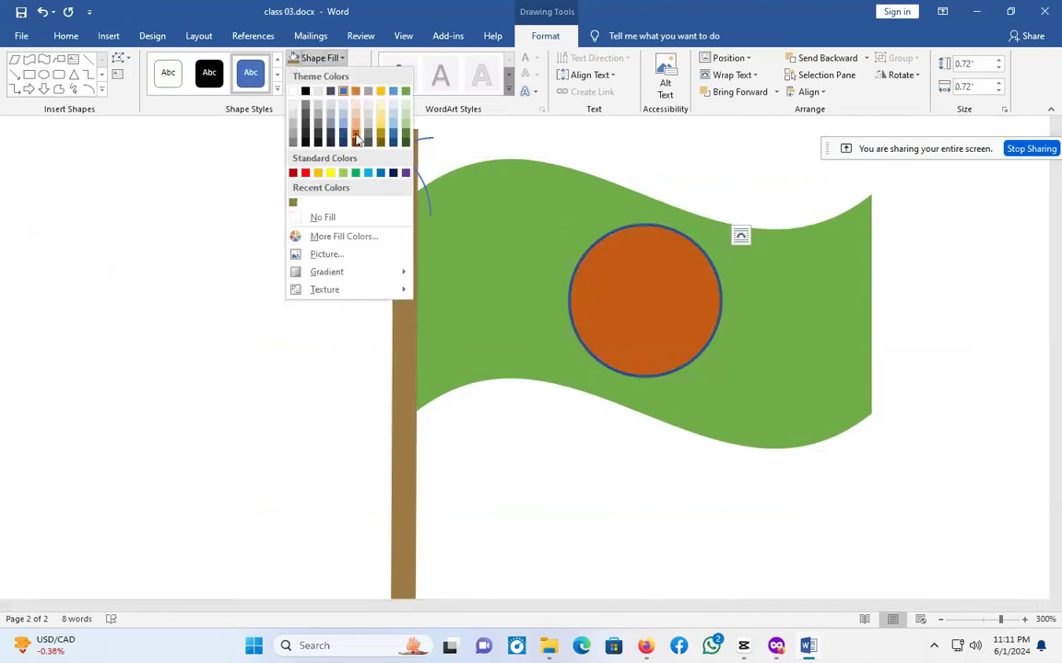
pyautogui.click(304, 174)
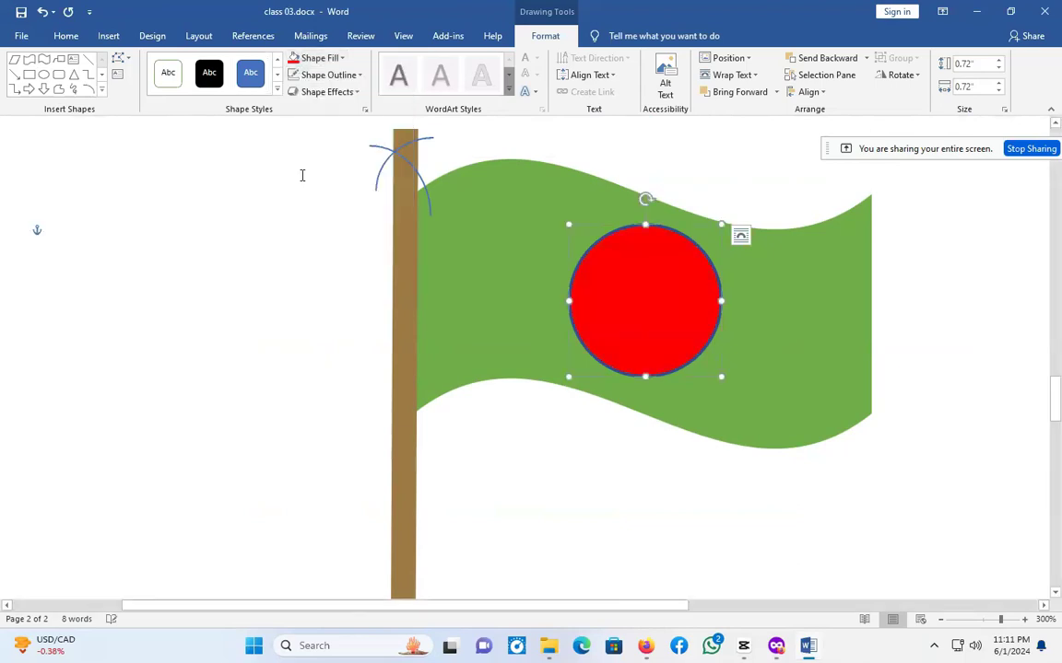
pyautogui.click(671, 355)
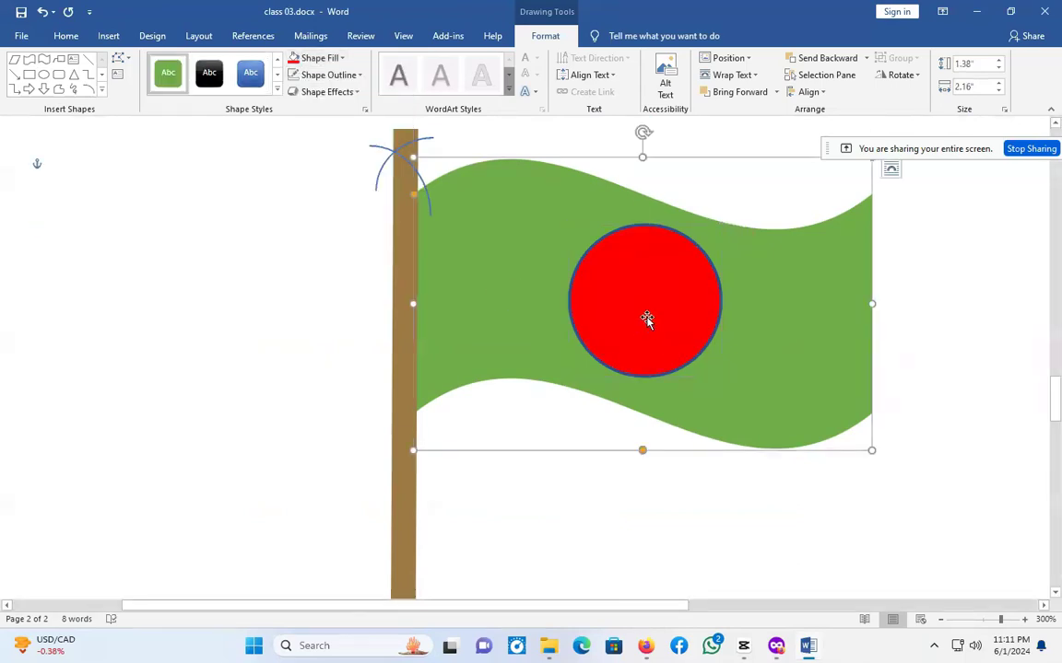
pyautogui.click(646, 317)
pyautogui.click(318, 75)
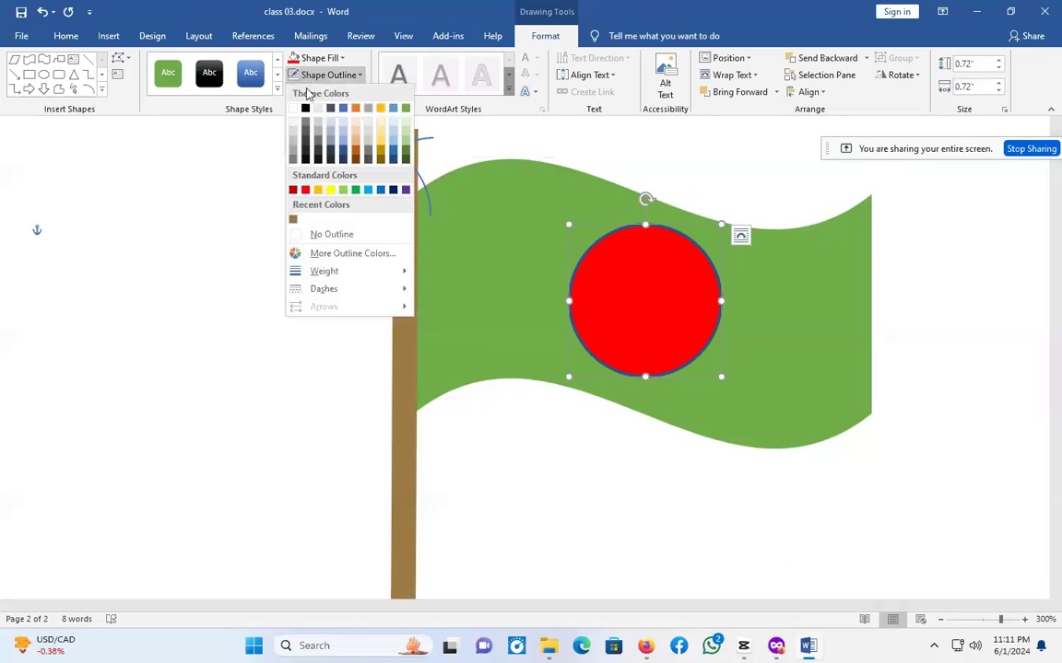
pyautogui.click(314, 235)
pyautogui.click(637, 327)
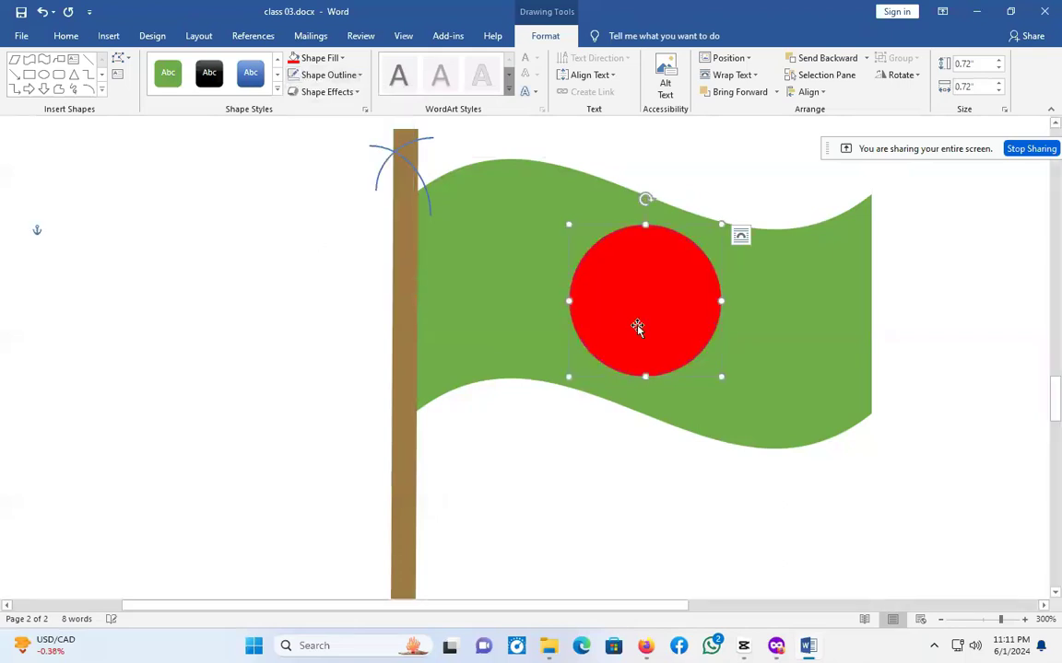
pyautogui.click(729, 500)
# Shorten the flagpole by raising its lower end, keeping its top end in place.
pyautogui.scroll(-4, 728, 502)
pyautogui.scroll(8, 657, 421)
pyautogui.scroll(-4, 642, 437)
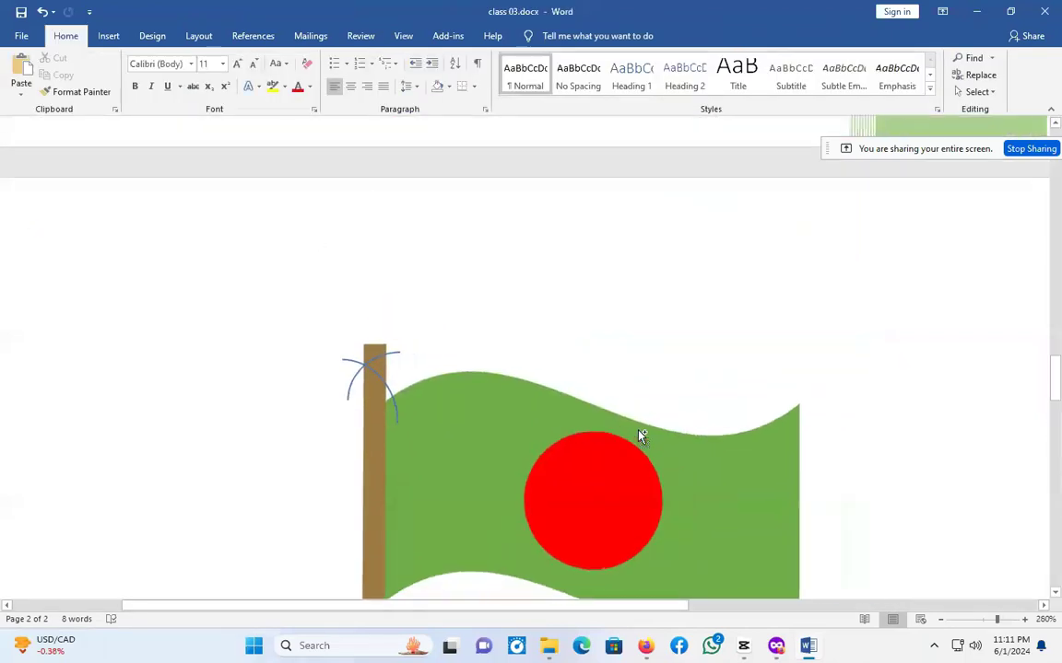
pyautogui.keyDown('ctrl'); pyautogui.scroll(-15, 641, 437); pyautogui.keyUp('ctrl')
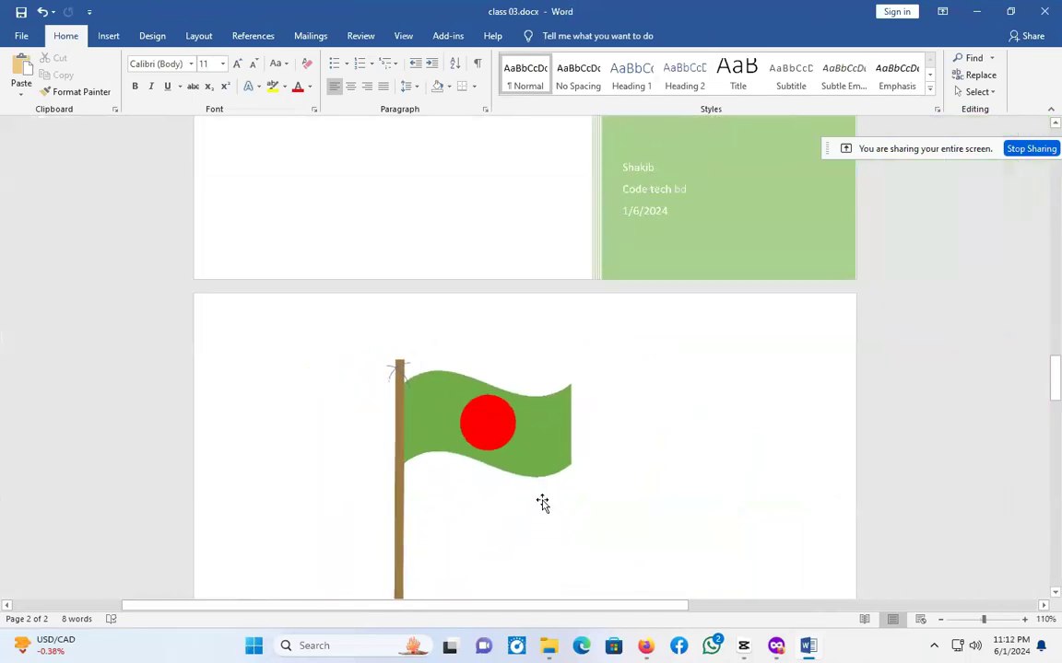
pyautogui.scroll(-2, 498, 414)
pyautogui.click(488, 345)
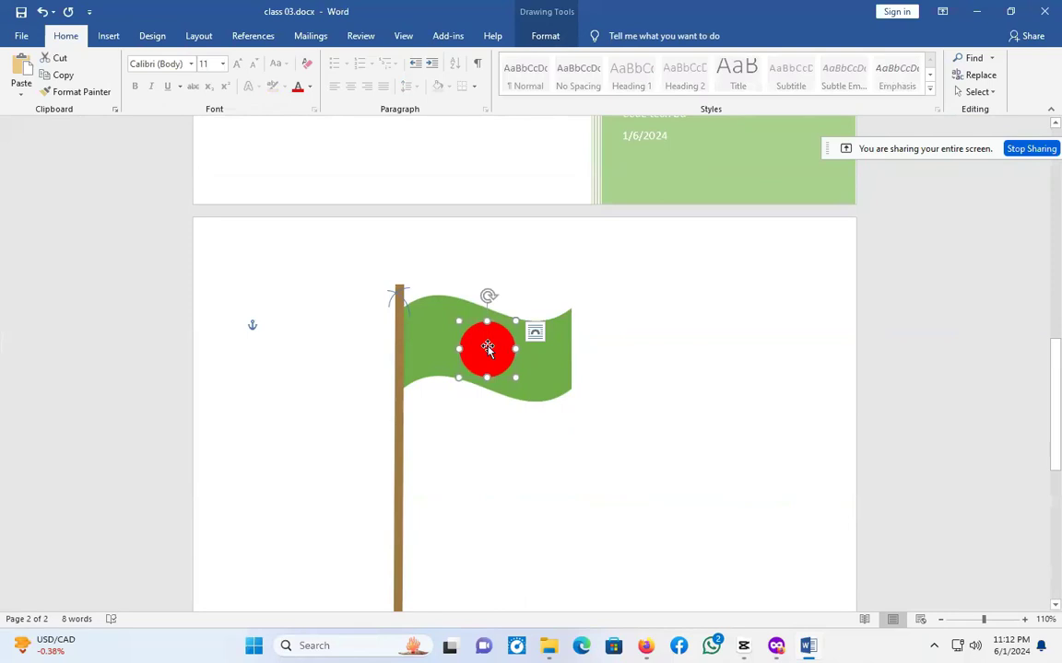
pyautogui.scroll(-4, 431, 507)
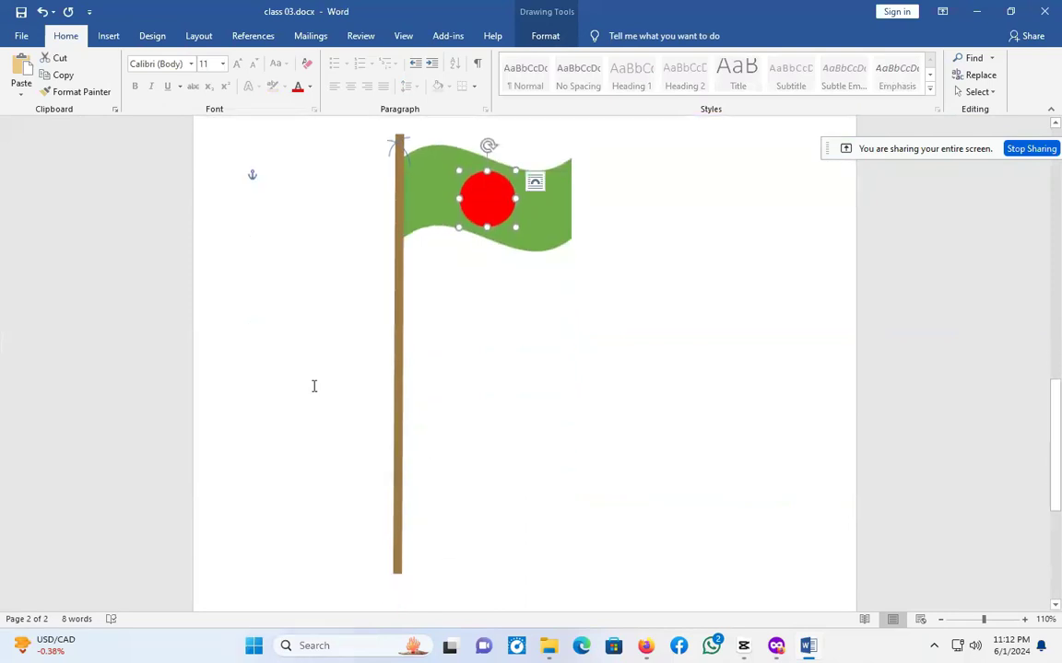
pyautogui.click(396, 358)
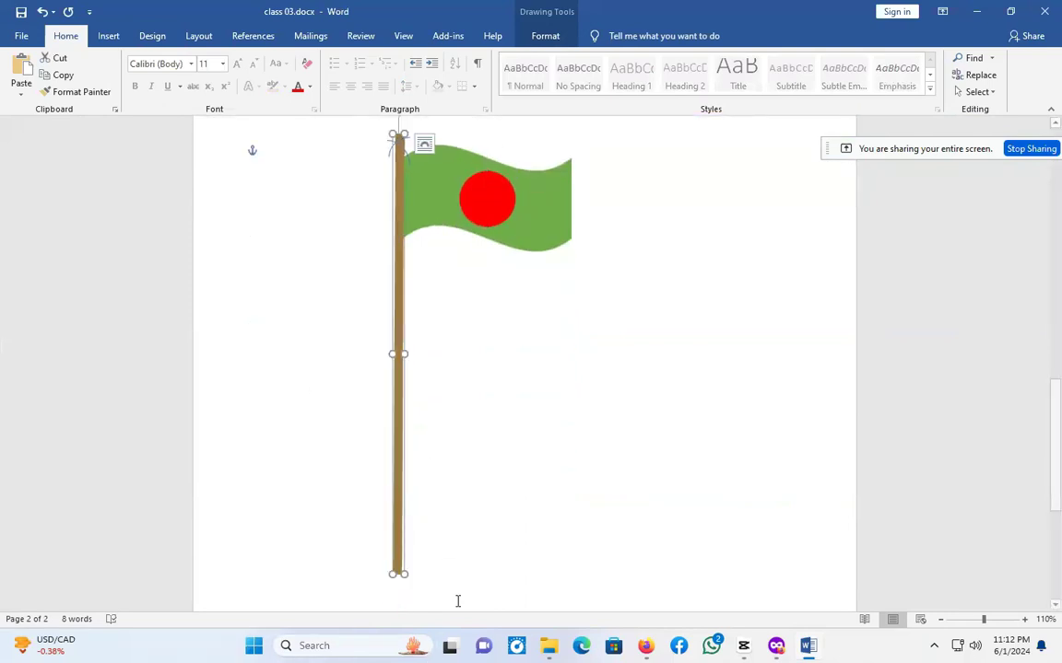
pyautogui.moveTo(403, 576); pyautogui.dragTo(405, 490)
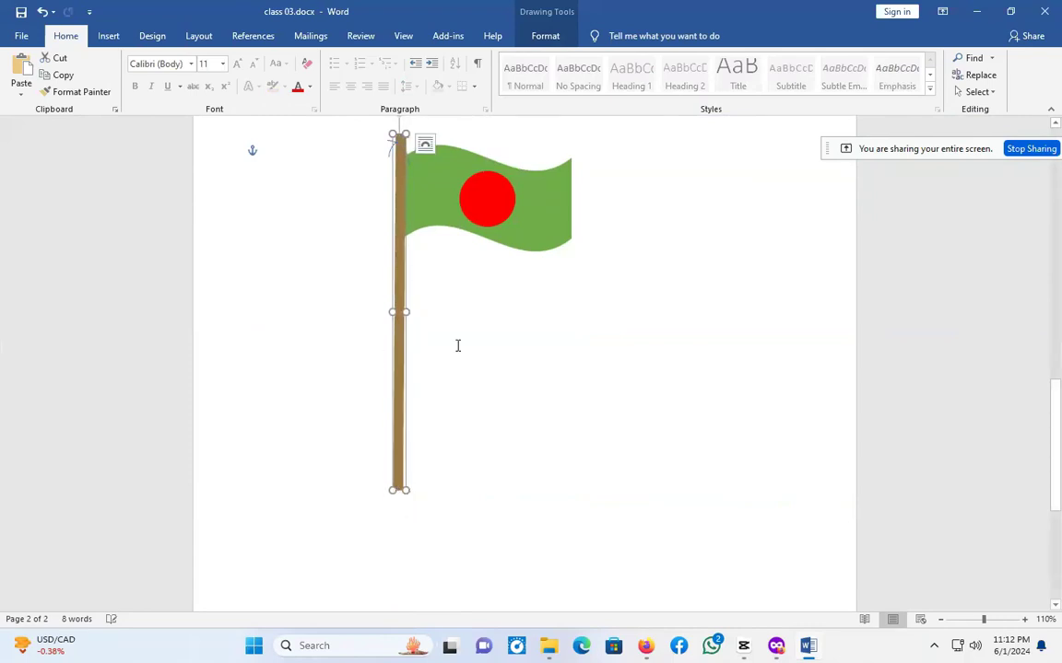
pyautogui.click(457, 344)
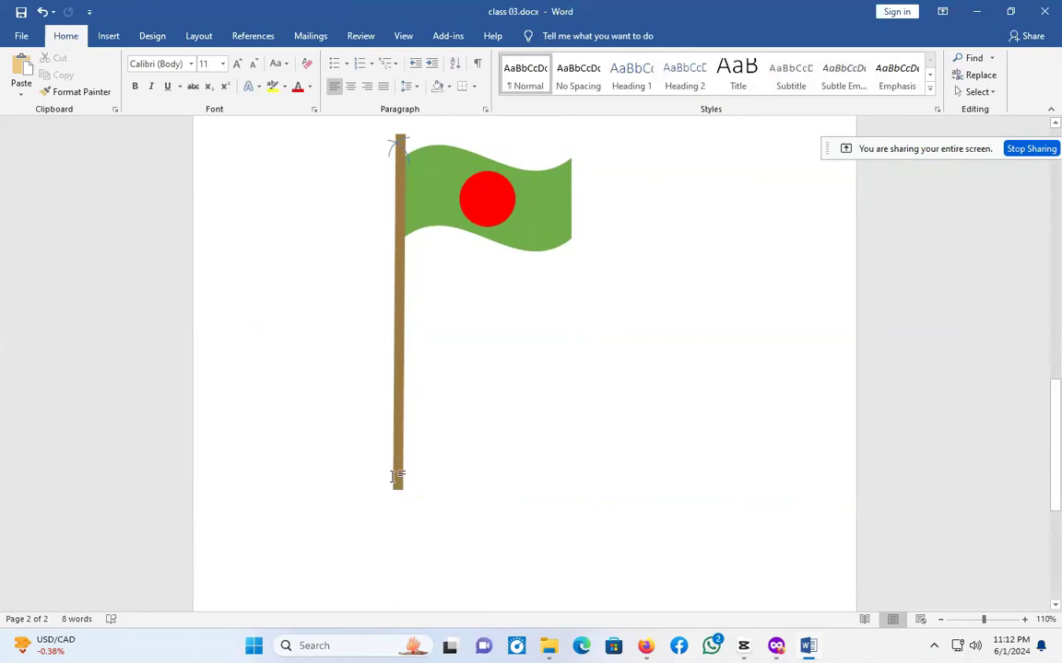
# Draw a cylinder about 1.09 inches wide and 0.67 inches high at the foot of the flagpole.
pyautogui.click(110, 37)
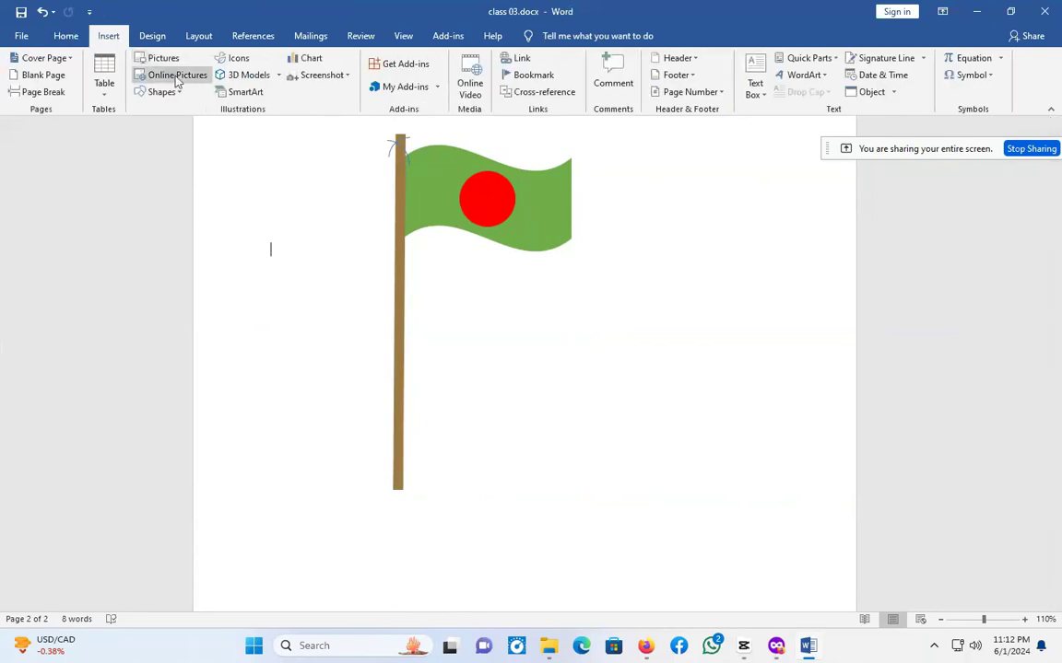
pyautogui.click(244, 76)
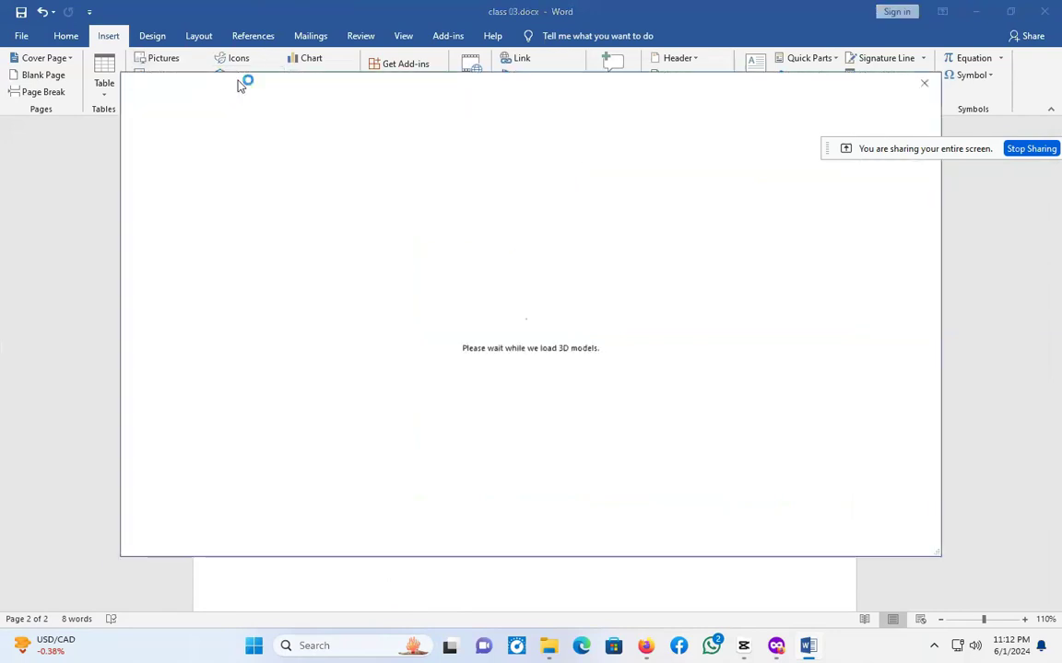
pyautogui.click(935, 78)
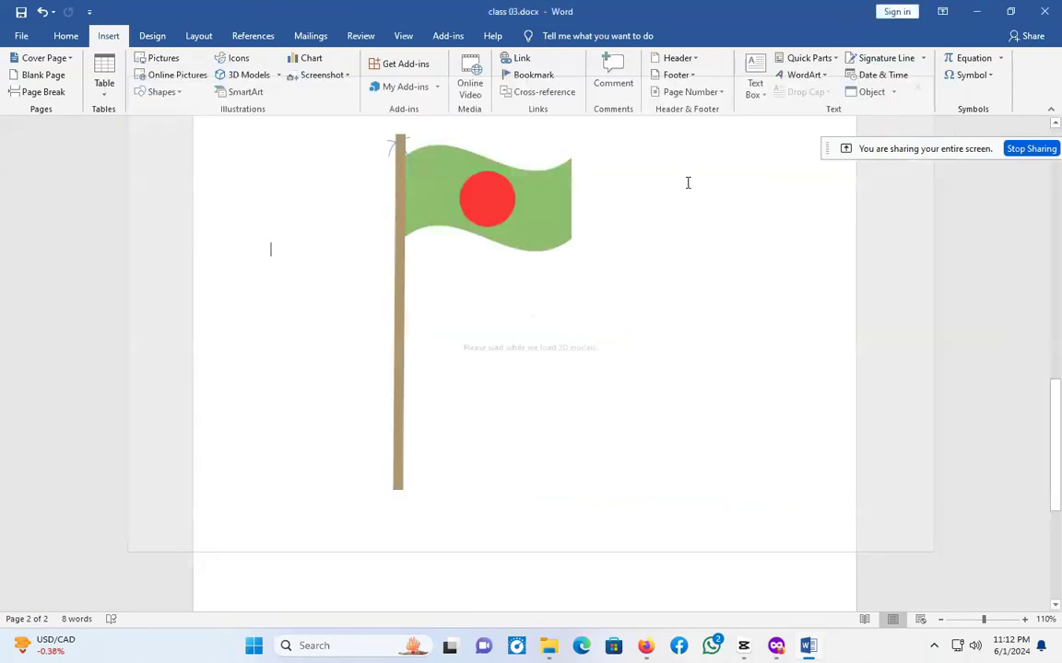
pyautogui.click(159, 92)
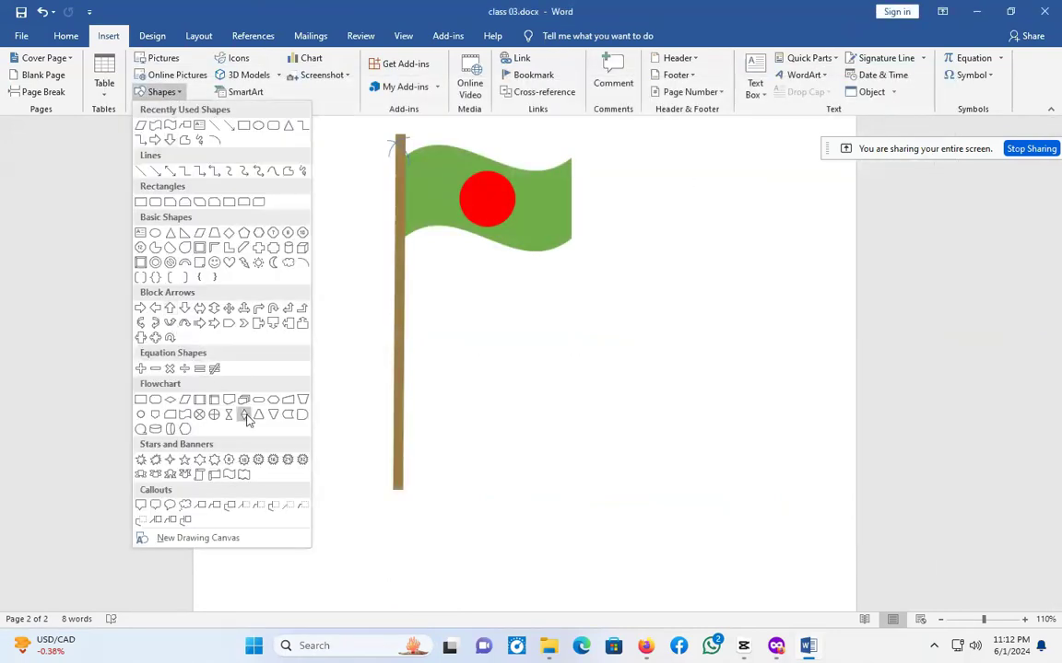
pyautogui.click(287, 251)
pyautogui.moveTo(356, 468)
pyautogui.mouseDown()
pyautogui.moveTo(386, 476)
pyautogui.moveTo(430, 528)
pyautogui.moveTo(443, 518)
pyautogui.moveTo(410, 508)
pyautogui.moveTo(409, 531)
pyautogui.moveTo(396, 515)
pyautogui.moveTo(413, 519)
pyautogui.moveTo(404, 522)
pyautogui.mouseUp()
# Send the cylinder behind the flagpole and move it up slightly so the pole's foot stands on its top face.
pyautogui.rightClick(404, 522)
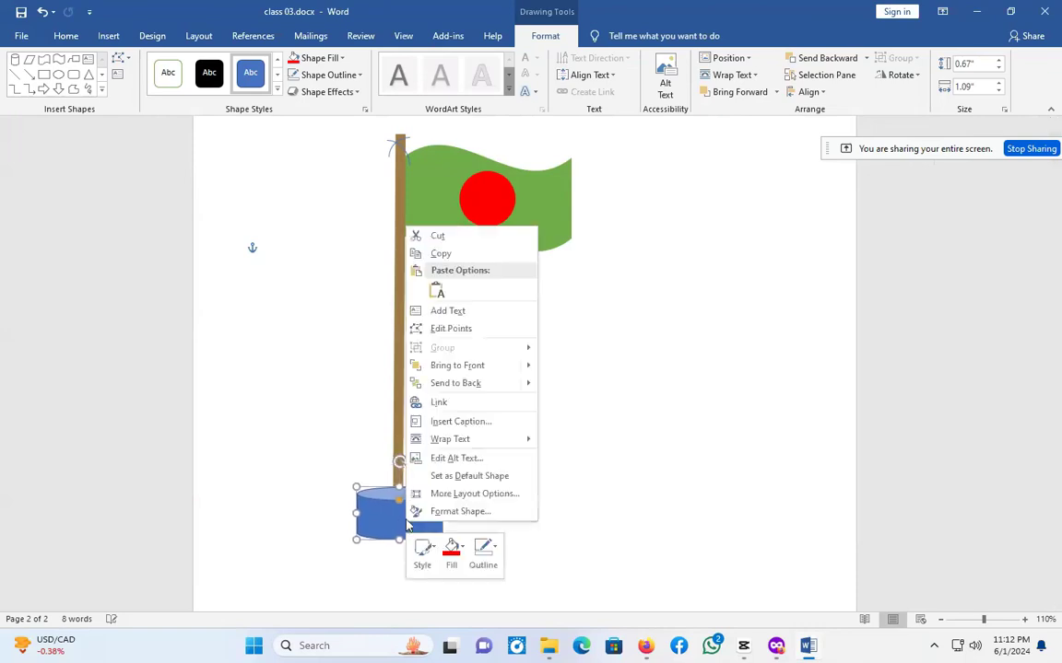
pyautogui.click(465, 382)
pyautogui.click(484, 445)
pyautogui.moveTo(408, 516)
pyautogui.mouseDown()
pyautogui.moveTo(403, 524)
pyautogui.moveTo(406, 506)
pyautogui.mouseUp()
pyautogui.scroll(4, 391, 511)
pyautogui.scroll(7, 392, 513)
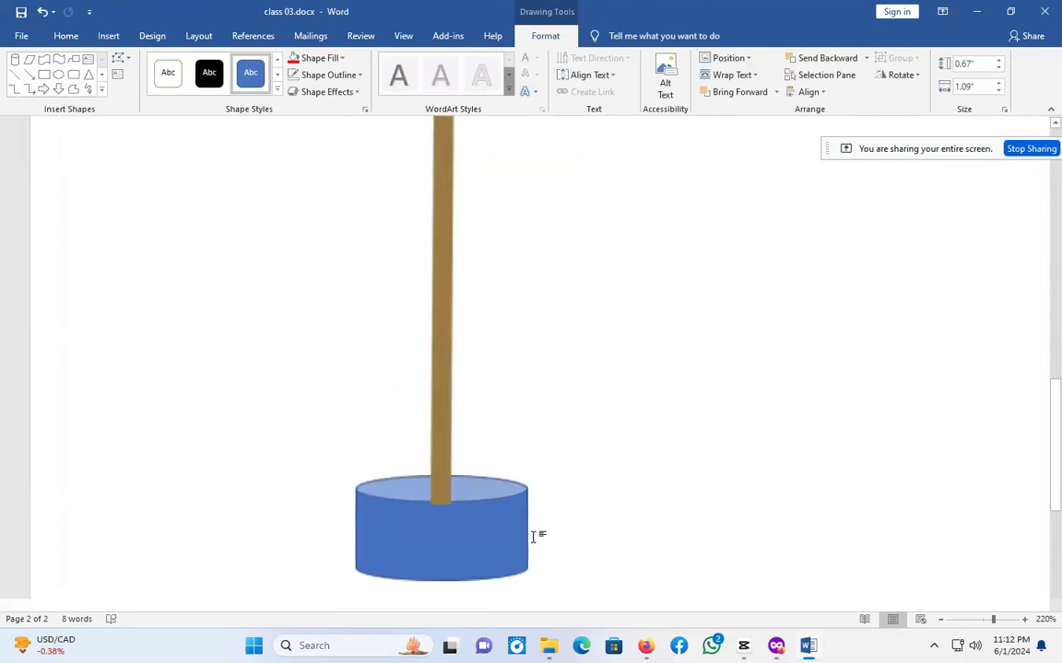
# Nudge the blue cylinder base slightly downward under the flagpole on page 2.
pyautogui.moveTo(477, 543); pyautogui.dragTo(478, 541)
pyautogui.click(661, 464)
pyautogui.scroll(4, 495, 490)
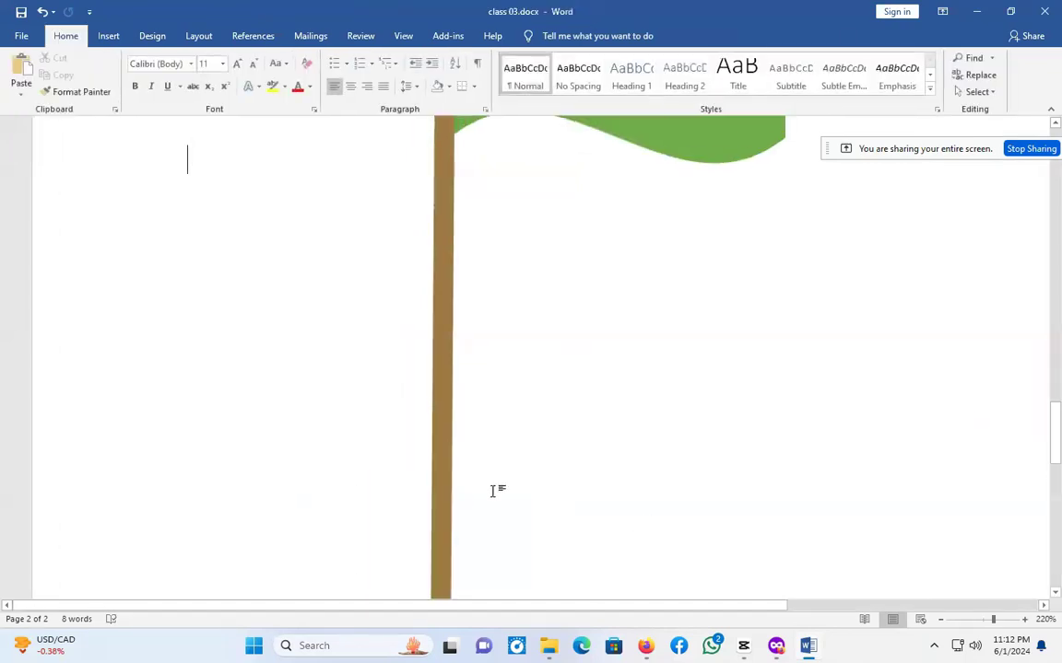
pyautogui.scroll(3, 435, 407)
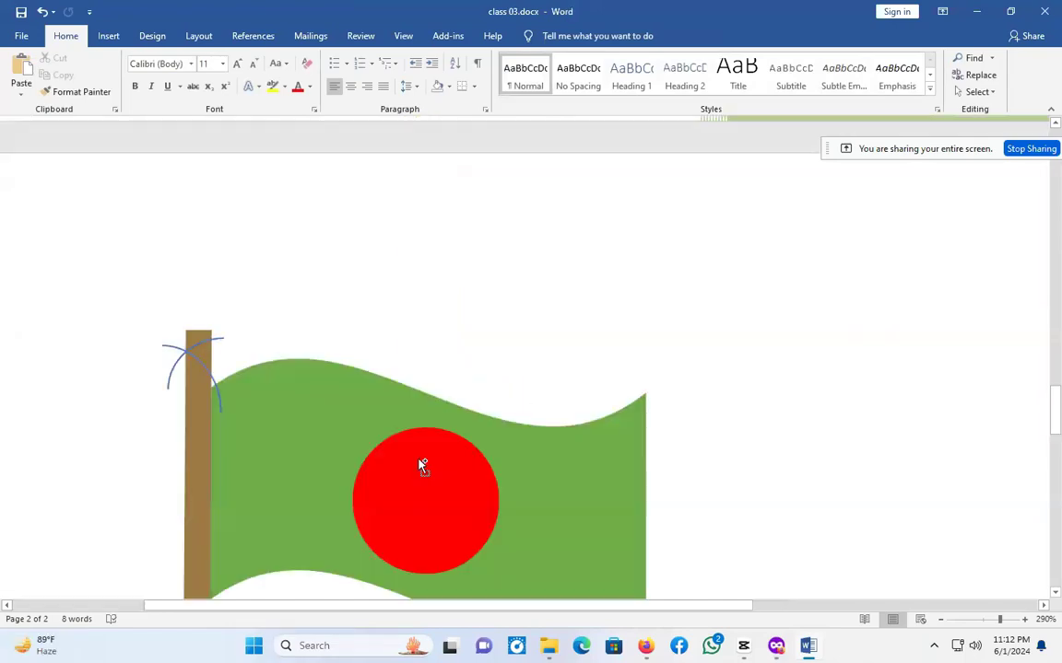
pyautogui.scroll(-5, 406, 508)
pyautogui.scroll(-6, 403, 510)
pyautogui.scroll(3, 279, 398)
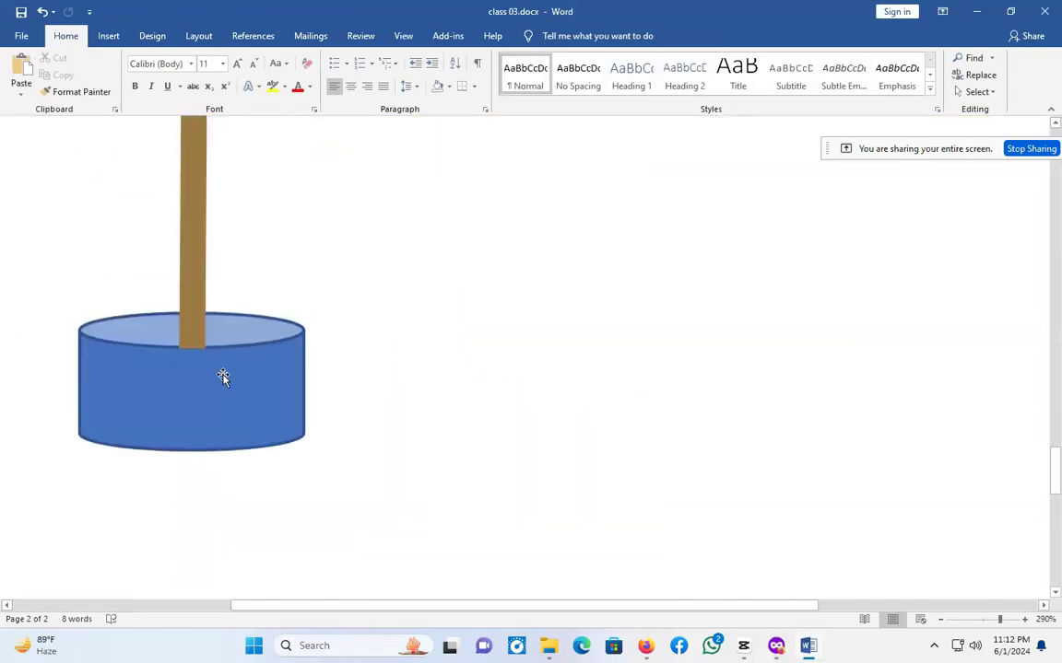
pyautogui.click(185, 361)
pyautogui.press('Down')
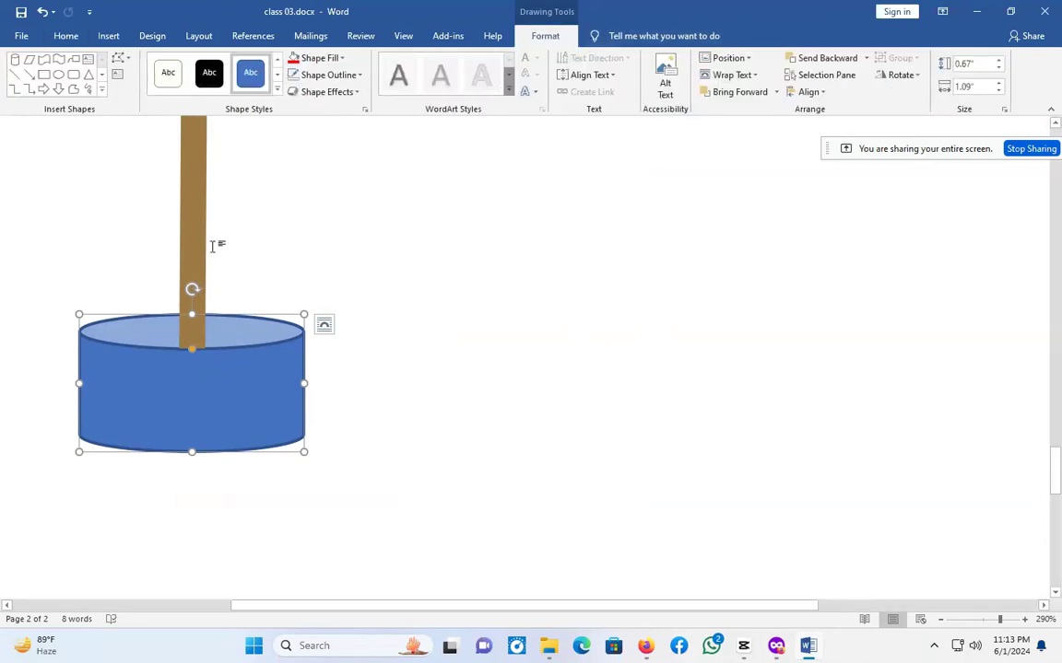
# Start a custom RGB fill for the cylinder base, look up the code for 9d7a44 in Firefox, and set red to 157.
pyautogui.click(336, 61)
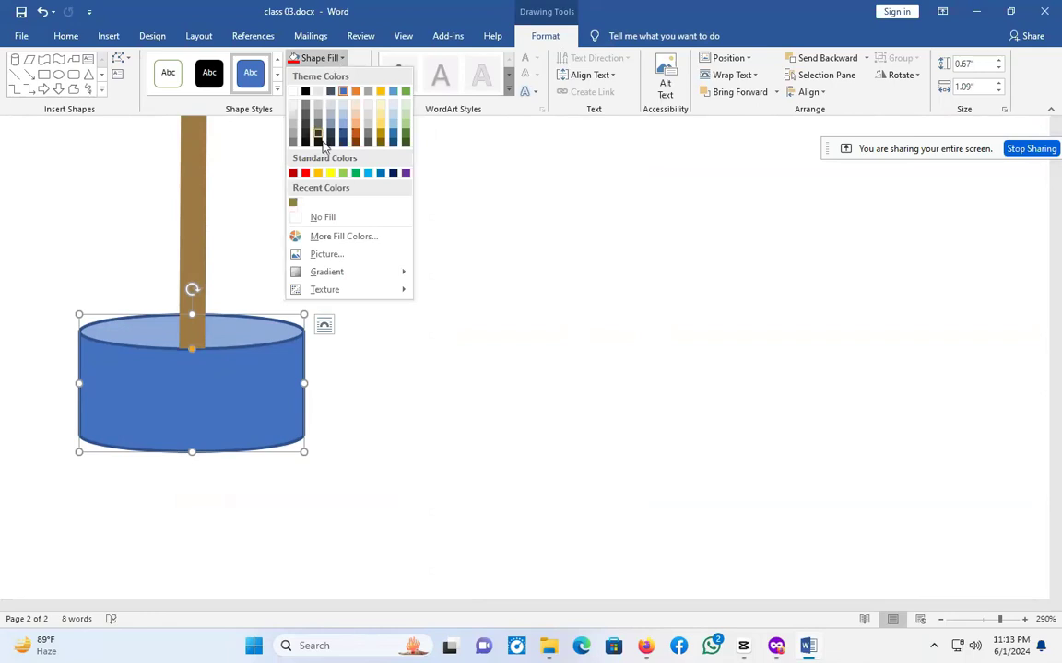
pyautogui.click(328, 238)
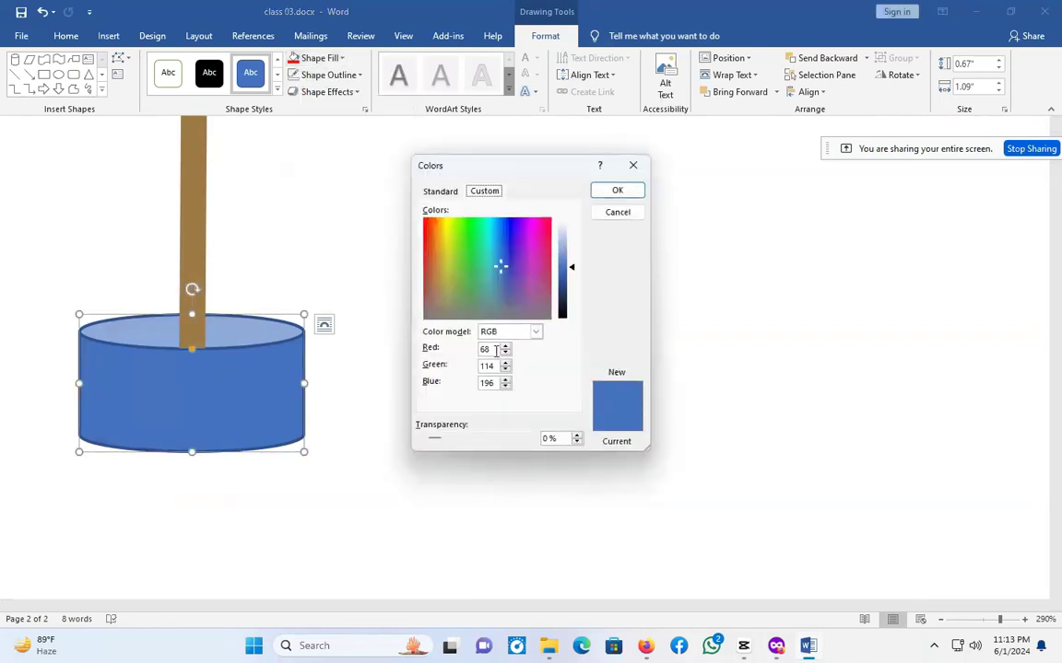
pyautogui.write('1')
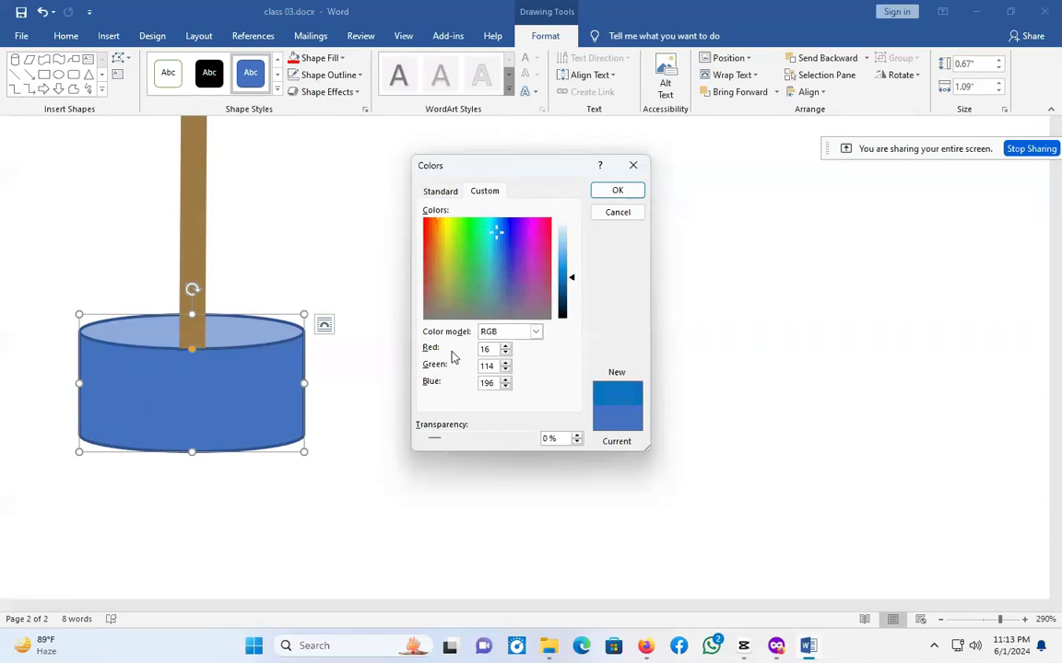
pyautogui.click(649, 653)
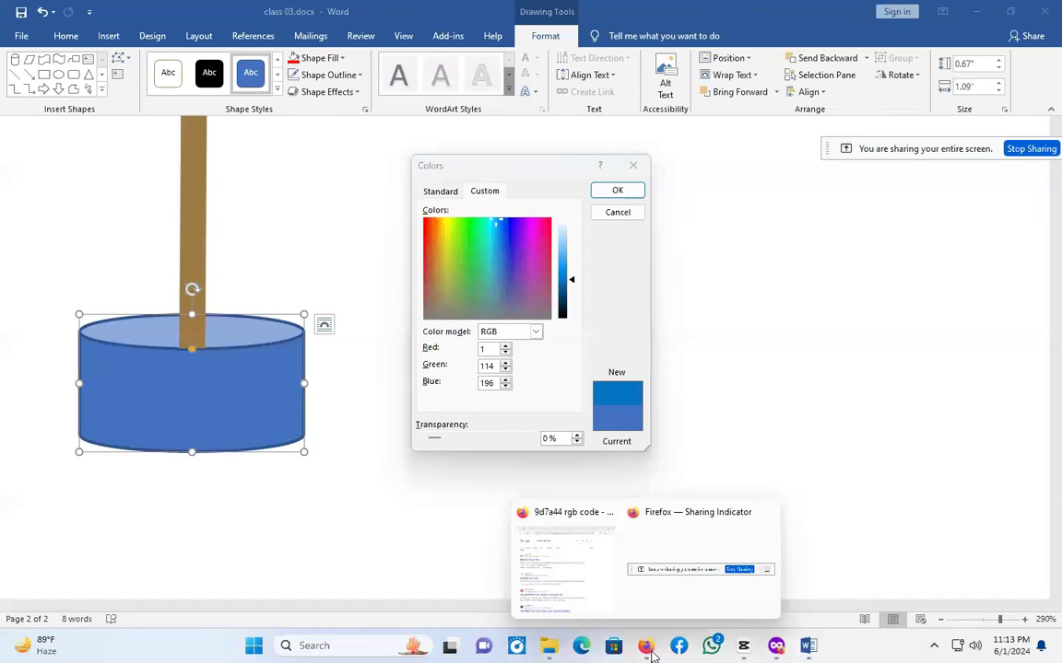
pyautogui.click(544, 590)
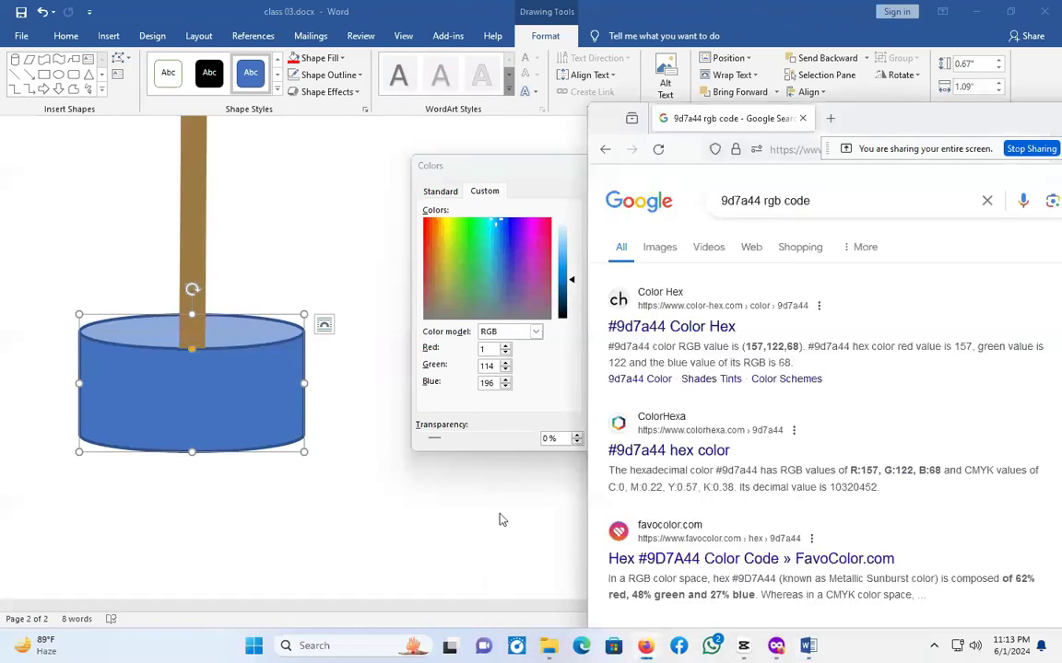
pyautogui.click(491, 351)
pyautogui.write('57')
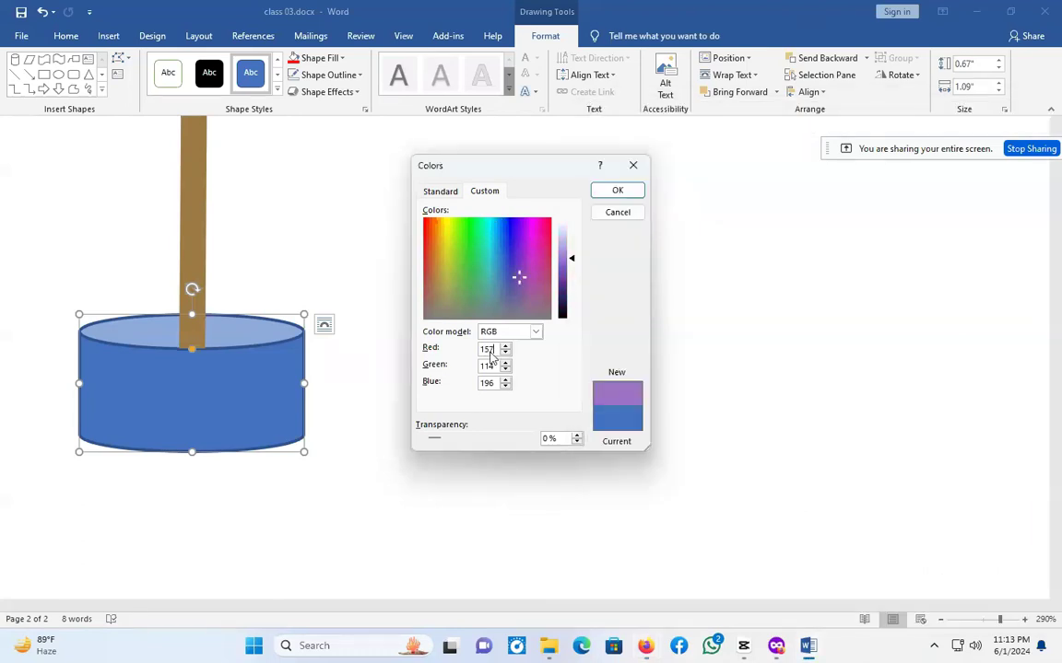
# Set green to 122 and blue to 69 for the cylinder base's fill and apply the colour.
pyautogui.doubleClick(494, 365)
pyautogui.write('1')
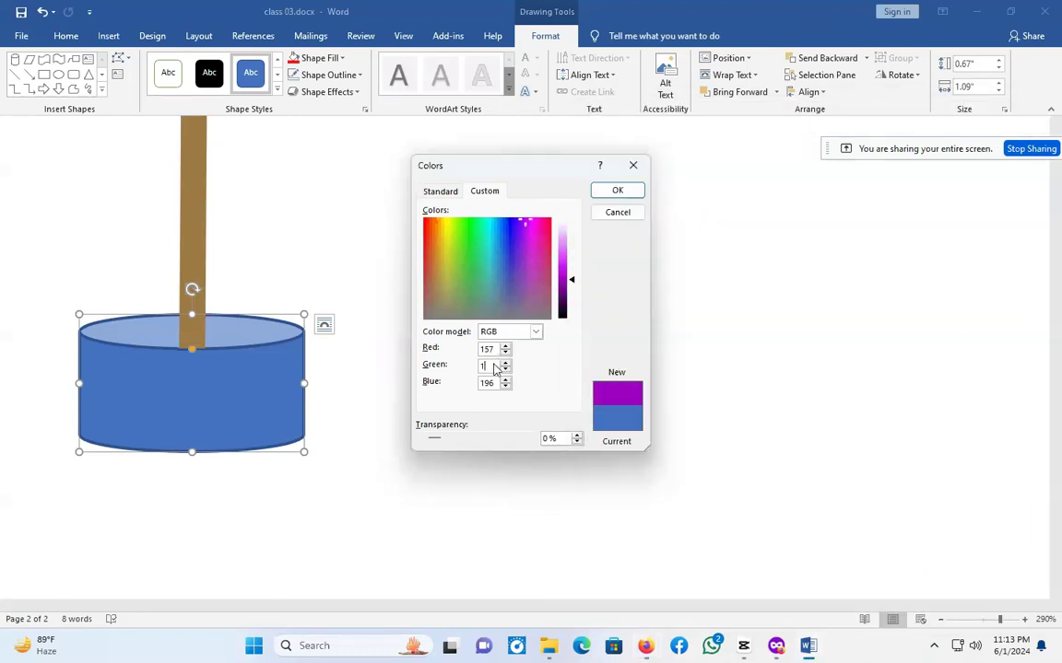
pyautogui.write('22')
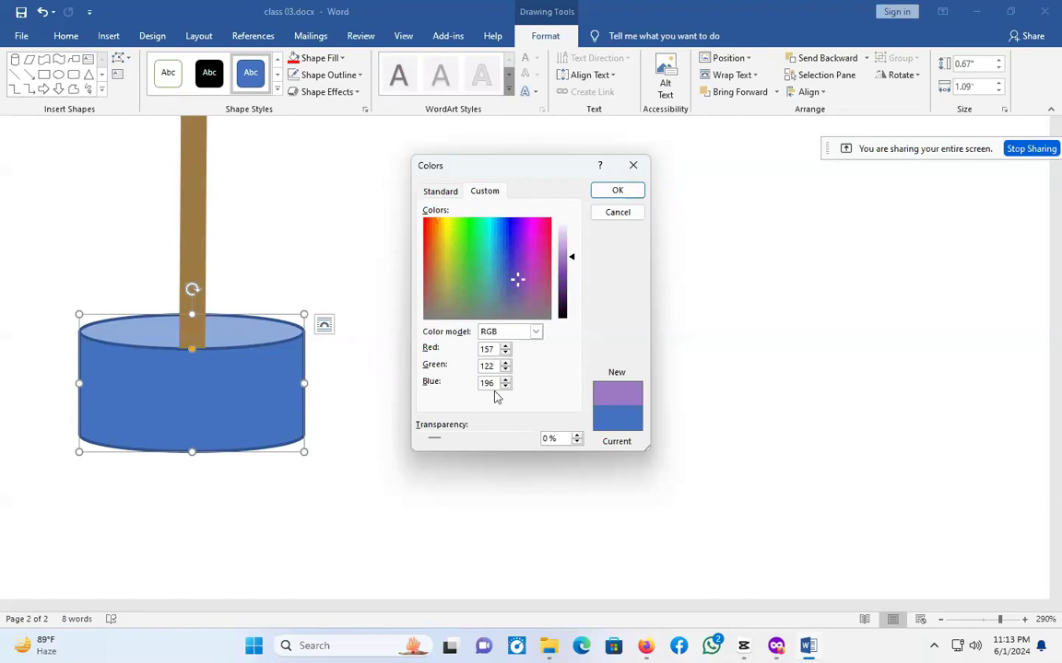
pyautogui.write('698')
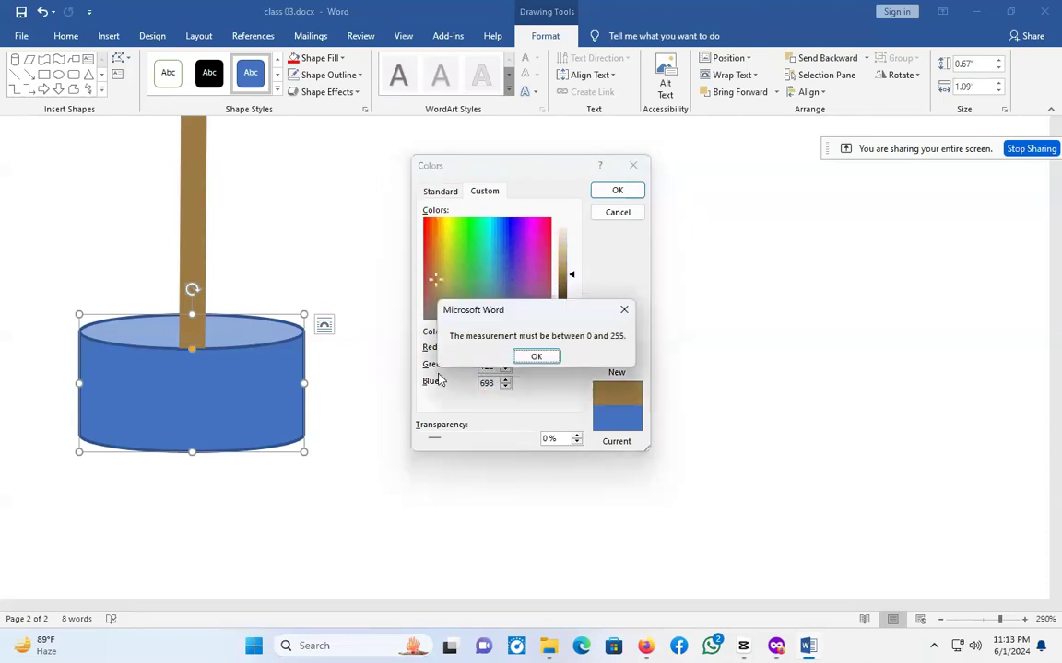
pyautogui.click(623, 310)
pyautogui.write('69')
pyautogui.press('Return')
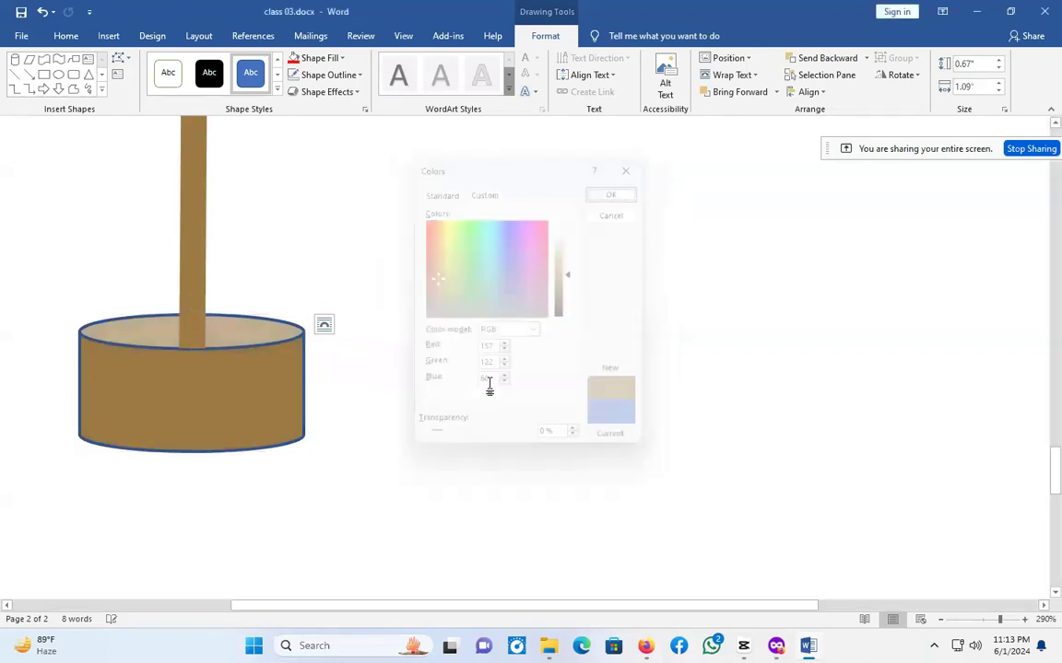
# Insert a Plus Sign equation shape about 2.48" by 2.48" in the empty area beside the flagpole.
pyautogui.scroll(-6, 342, 333)
pyautogui.scroll(-16, 342, 333)
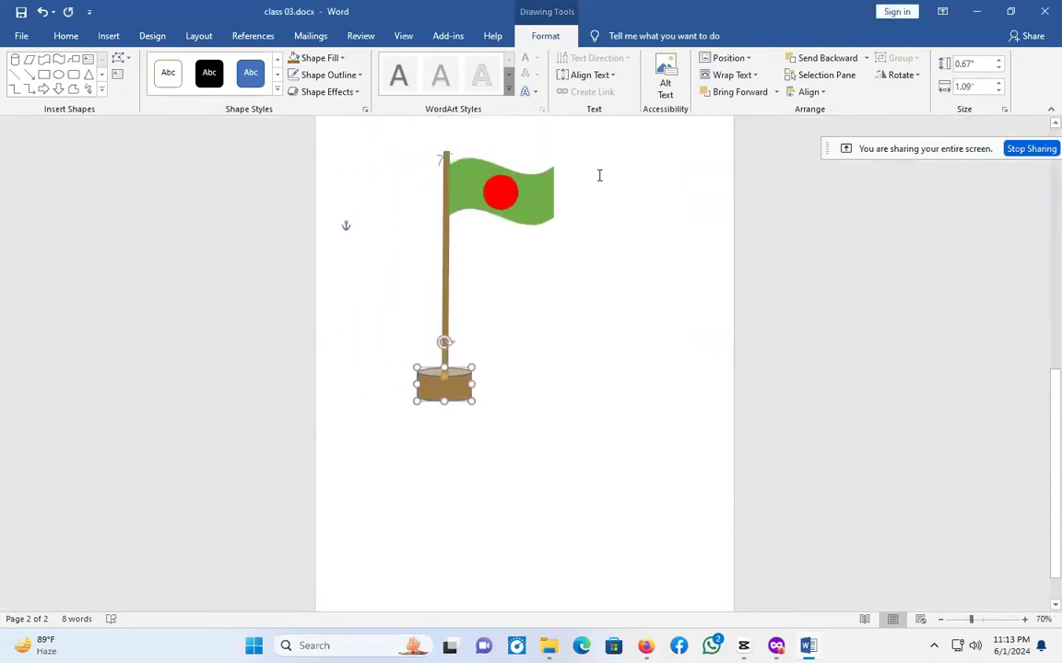
pyautogui.click(505, 305)
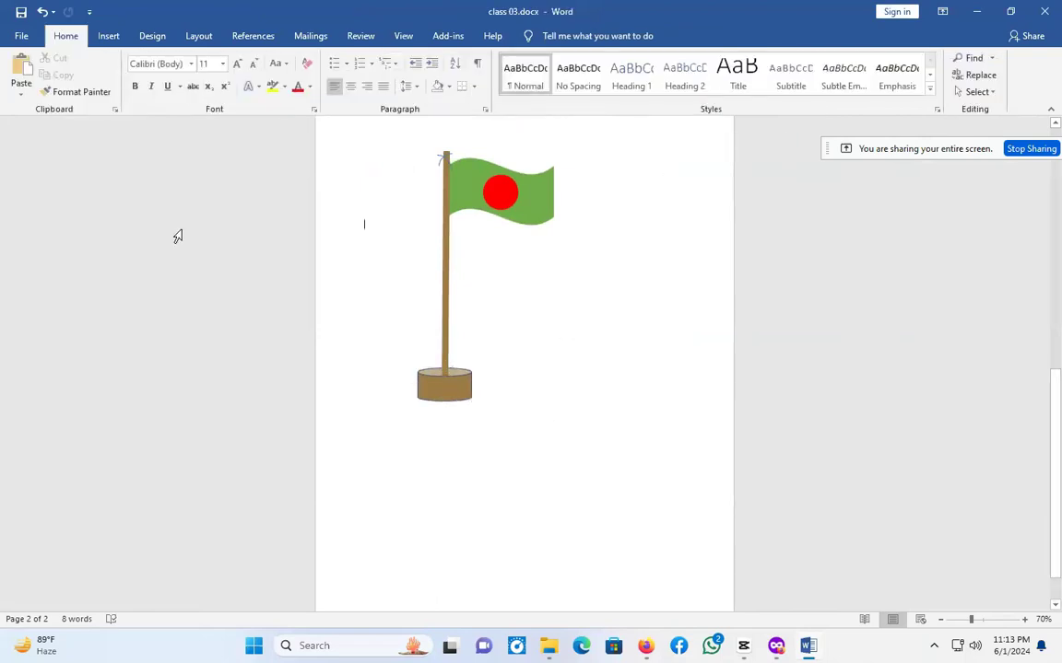
pyautogui.click(110, 37)
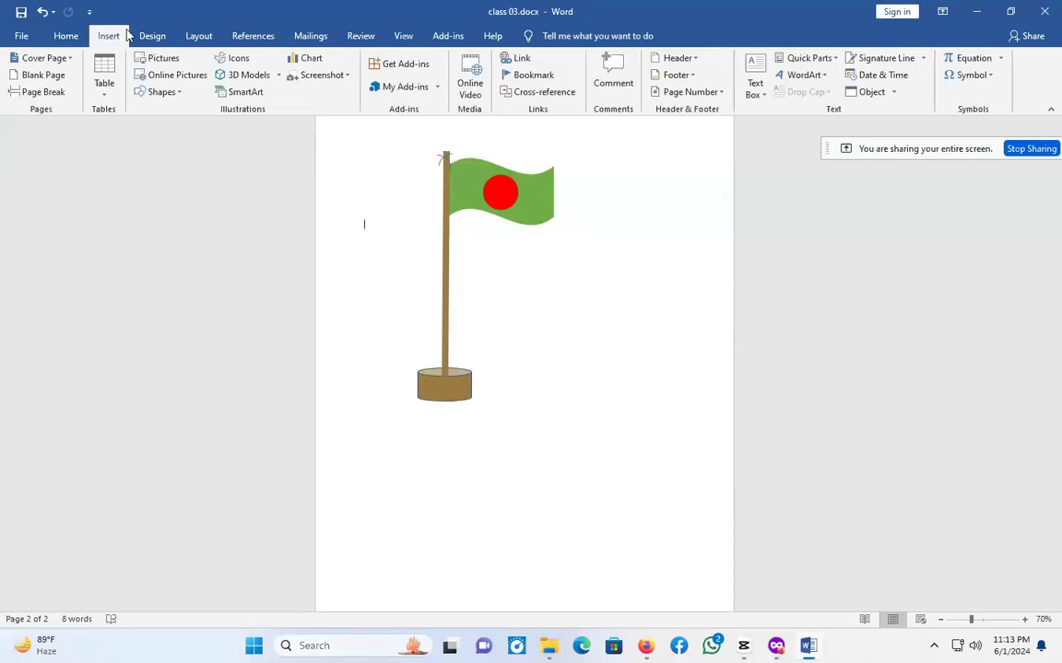
pyautogui.click(159, 91)
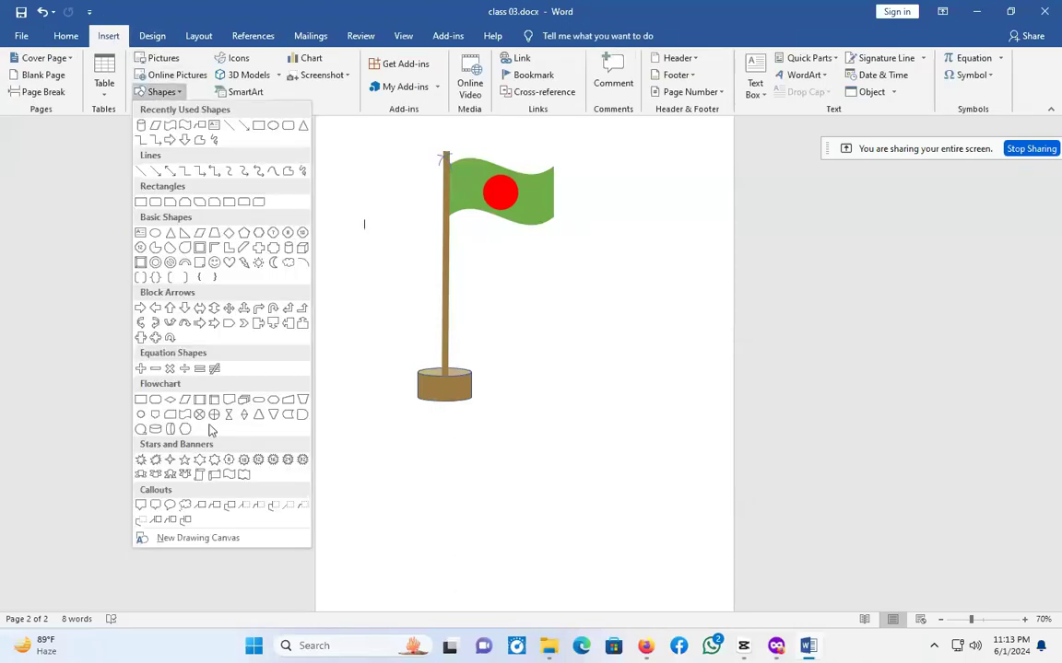
pyautogui.click(184, 368)
pyautogui.moveTo(590, 398)
pyautogui.mouseDown()
pyautogui.moveTo(611, 457)
pyautogui.moveTo(669, 433)
pyautogui.moveTo(673, 351)
pyautogui.moveTo(661, 324)
pyautogui.moveTo(673, 413)
pyautogui.moveTo(661, 365)
pyautogui.moveTo(672, 329)
pyautogui.moveTo(656, 386)
pyautogui.moveTo(692, 291)
pyautogui.moveTo(704, 313)
pyautogui.mouseUp()
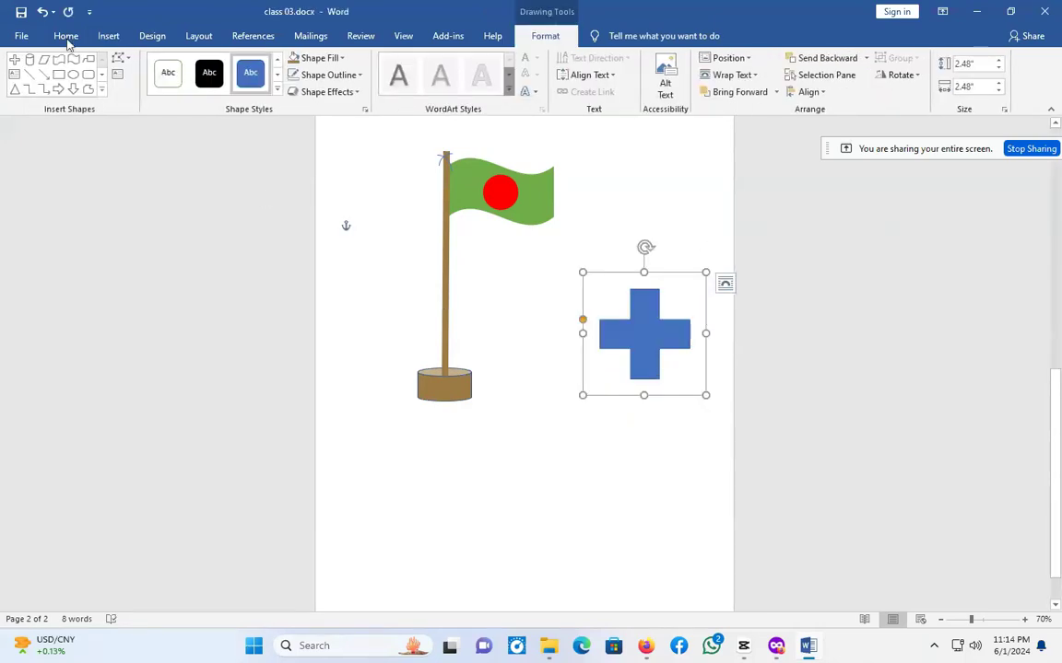
pyautogui.click(108, 37)
pyautogui.click(160, 92)
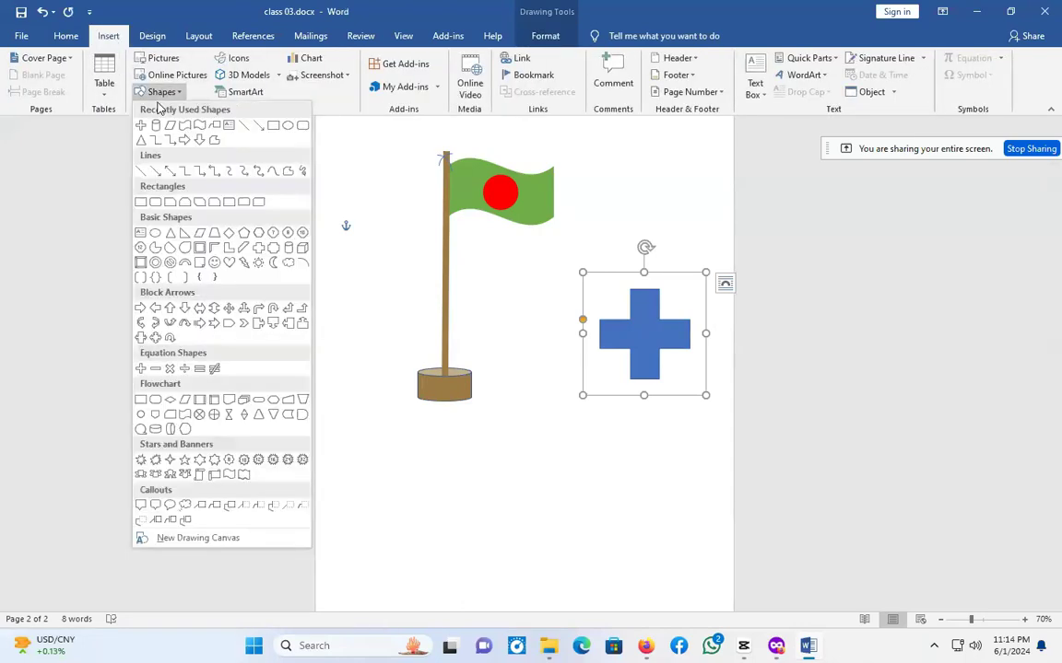
pyautogui.click(418, 546)
# Move the blue plus shape farther up the page beside the flagpole and deselect it.
pyautogui.scroll(-2, 507, 461)
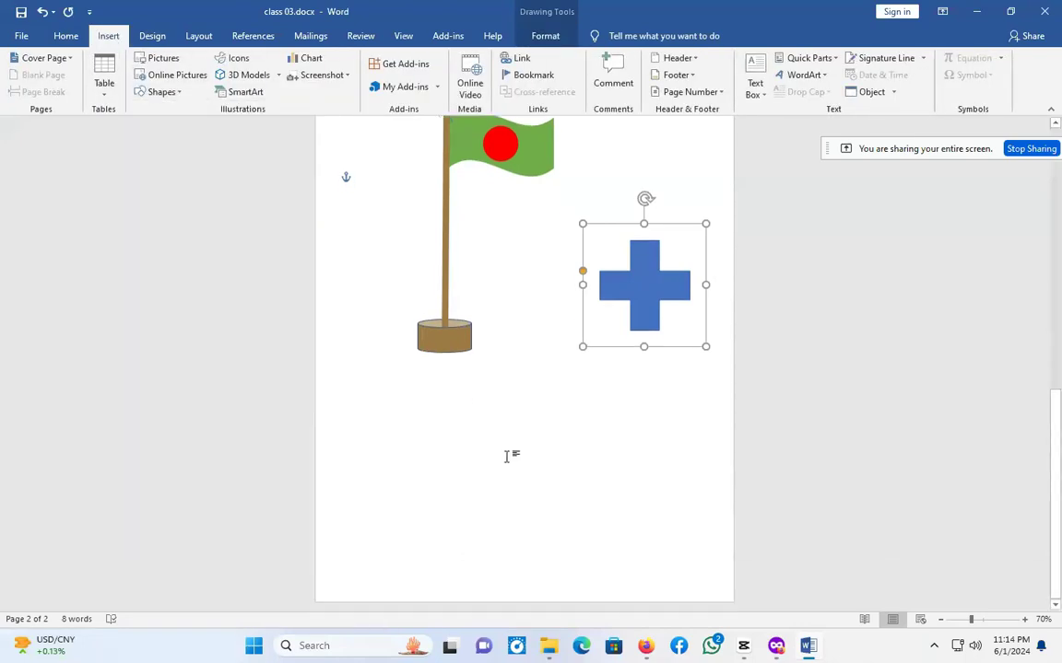
pyautogui.click(486, 385)
pyautogui.moveTo(654, 287); pyautogui.dragTo(648, 219)
pyautogui.click(586, 412)
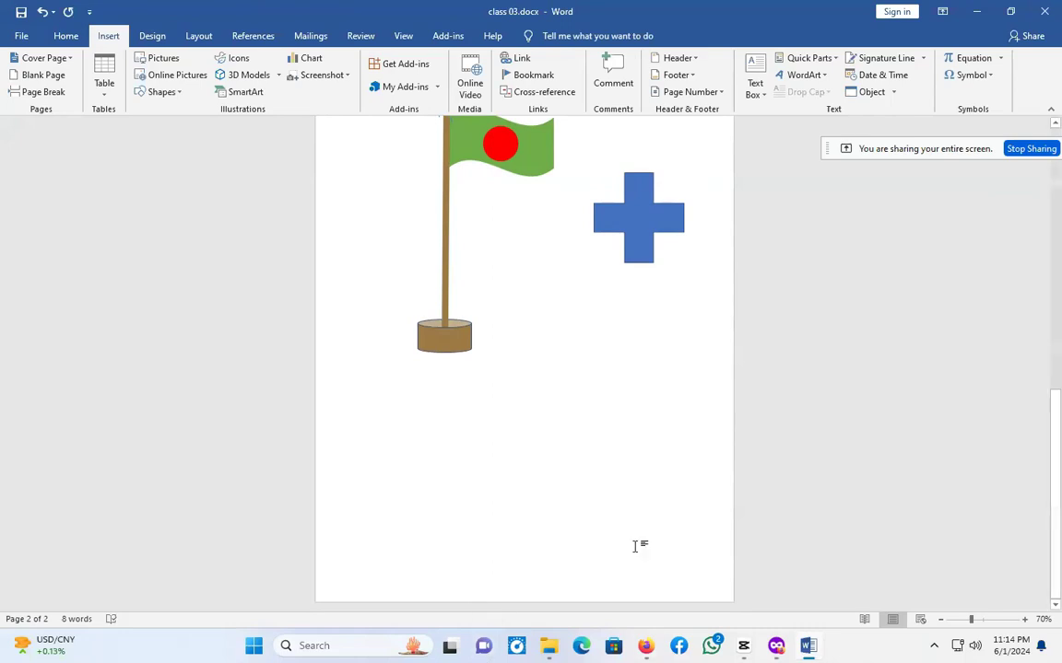
pyautogui.click(159, 58)
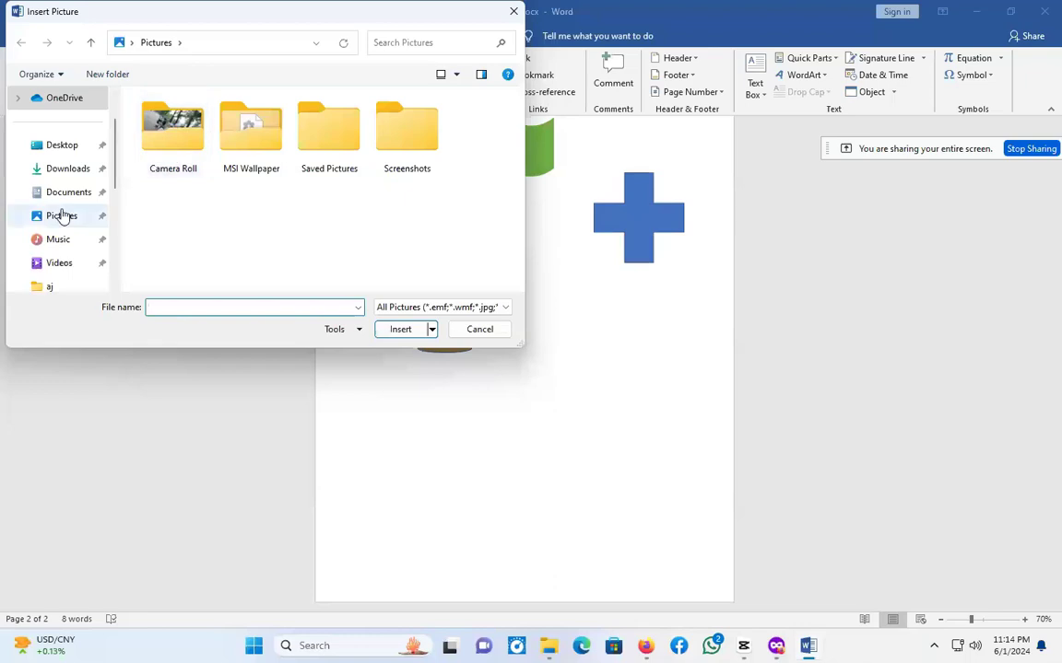
pyautogui.click(57, 215)
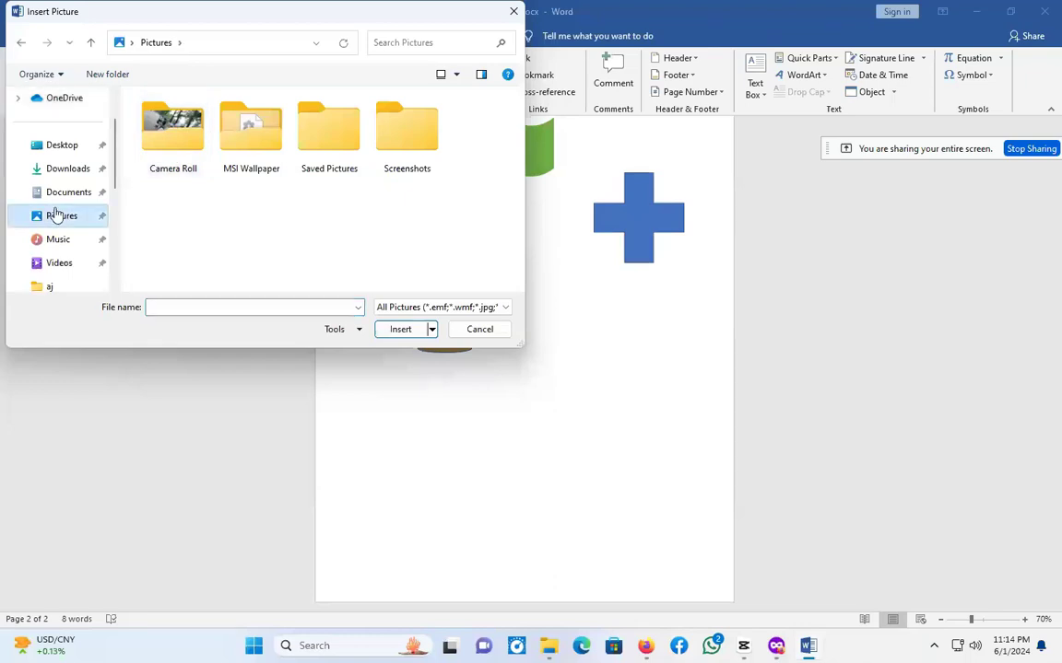
pyautogui.doubleClick(180, 136)
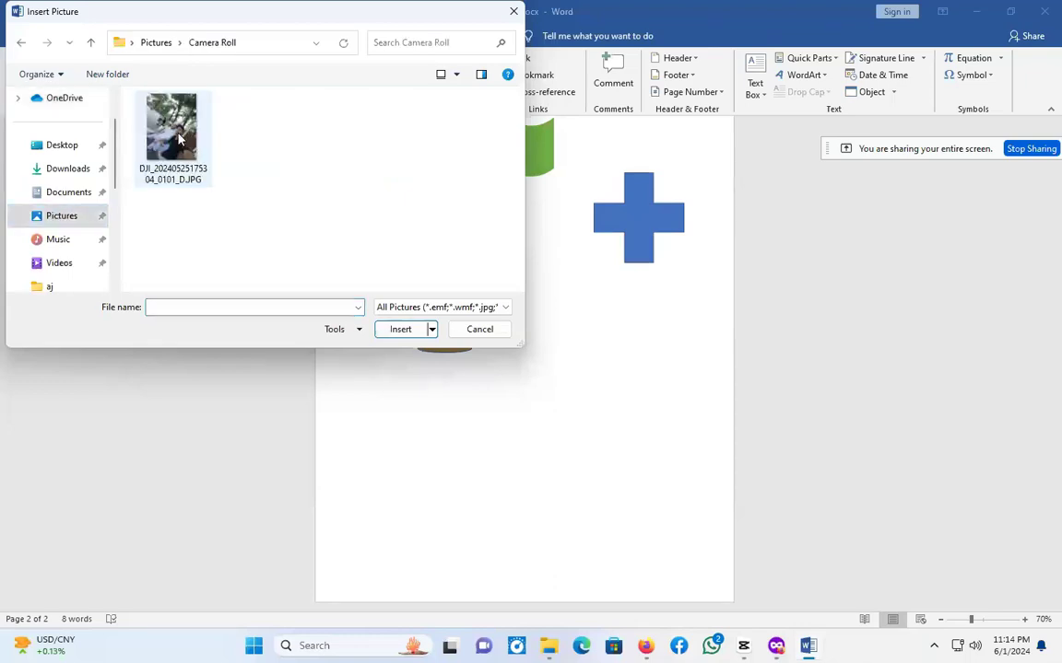
pyautogui.click(157, 43)
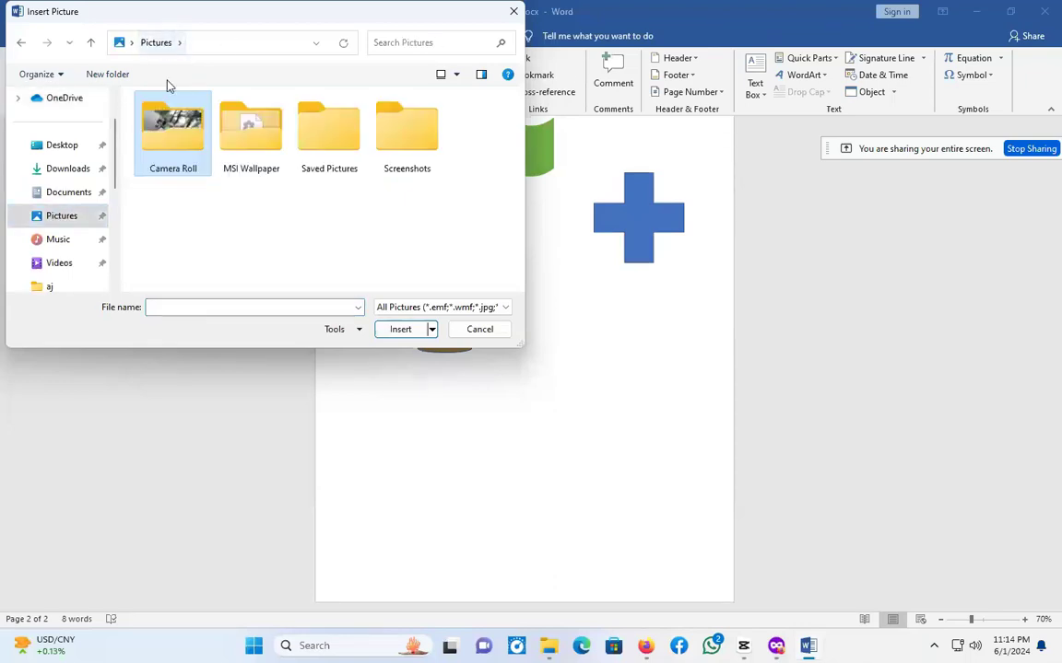
pyautogui.doubleClick(410, 161)
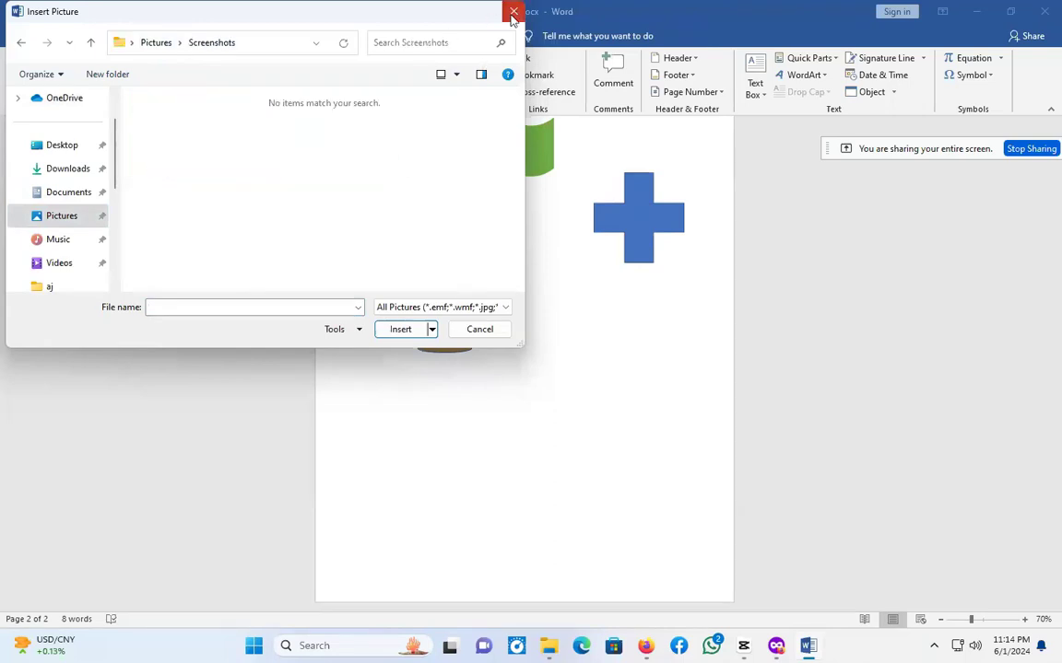
pyautogui.click(513, 13)
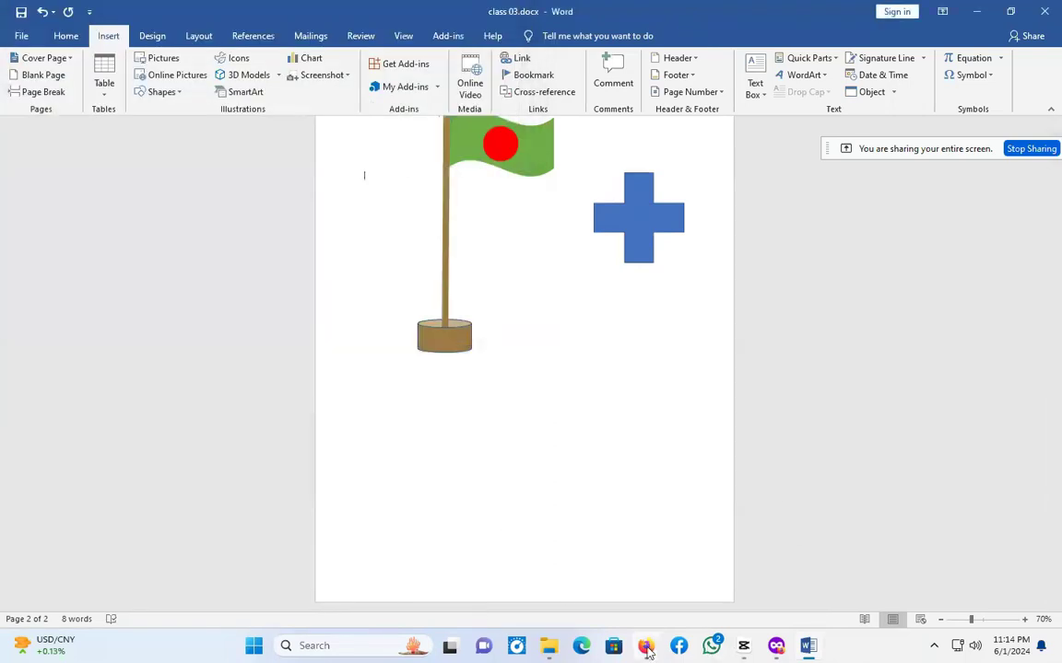
# In Firefox, show the image results for 9d7a44 rgb code, save the Bamboo Yellow colour shades image, and return to Word.
pyautogui.moveTo(648, 651)
pyautogui.click(581, 585)
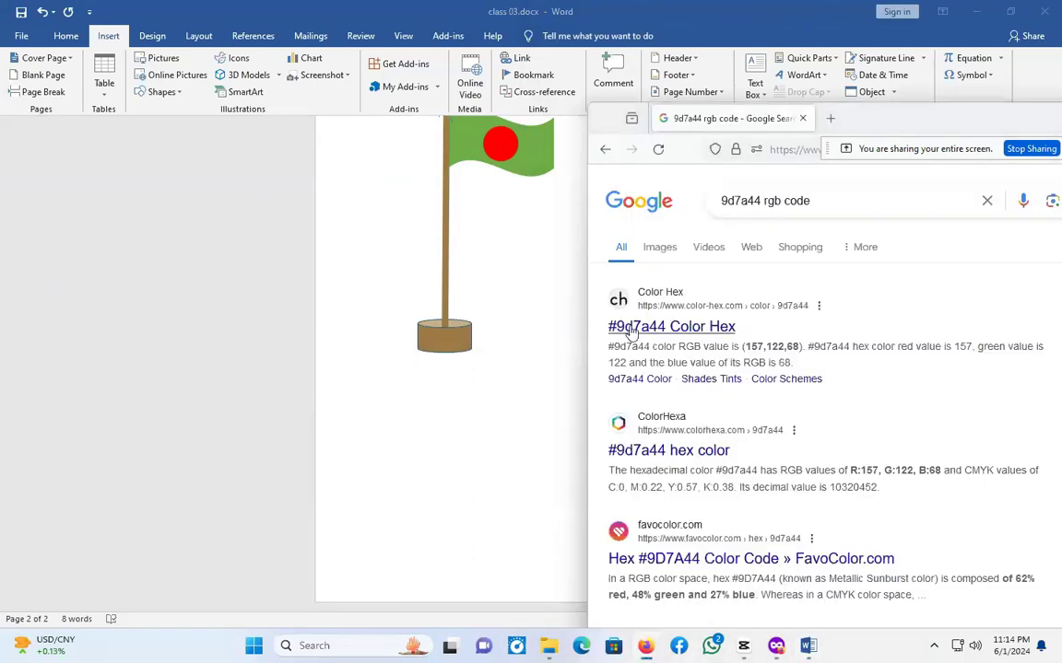
pyautogui.doubleClick(665, 254)
pyautogui.rightClick(735, 339)
pyautogui.click(748, 369)
pyautogui.press('Return')
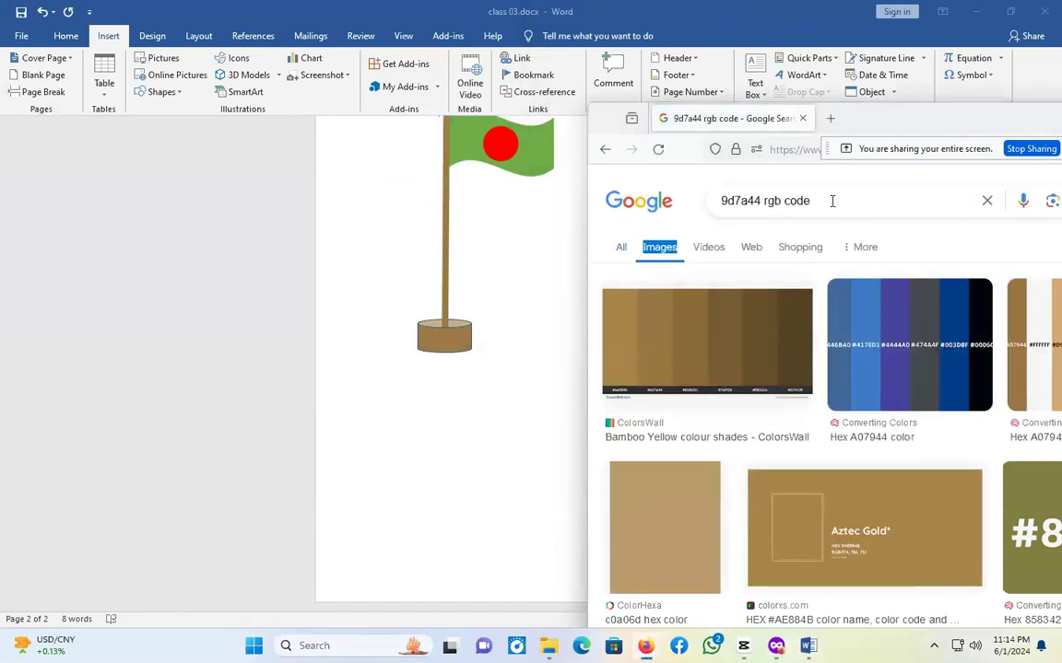
pyautogui.click(541, 298)
pyautogui.rightClick(526, 276)
pyautogui.click(469, 407)
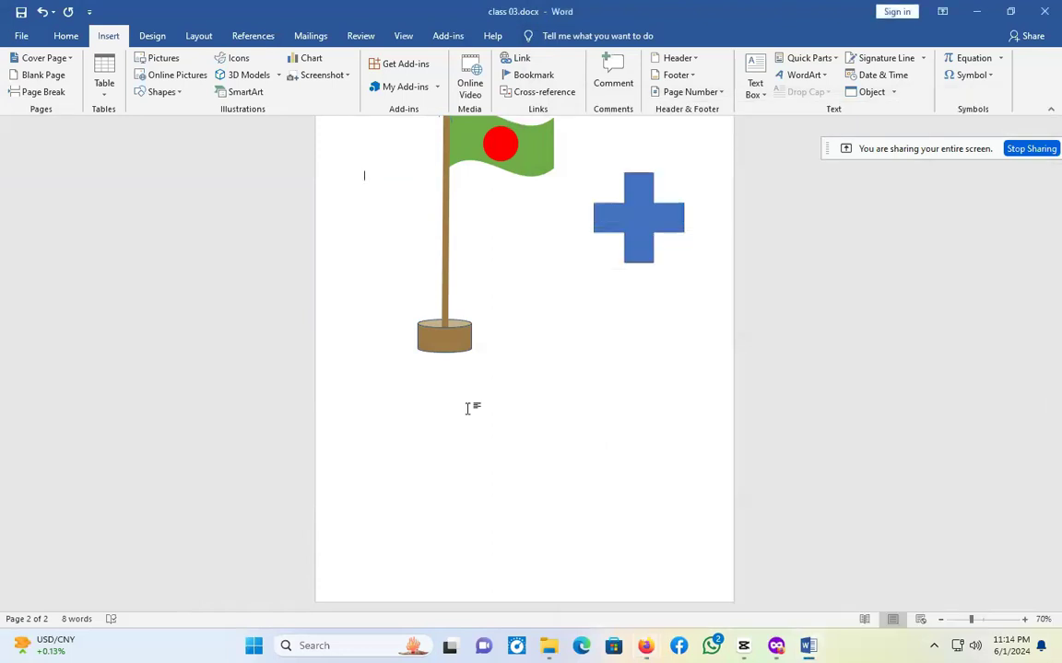
# Insert the saved Bamboo Yellow colour shades picture from the Downloads folder into the document.
pyautogui.click(153, 58)
pyautogui.click(66, 168)
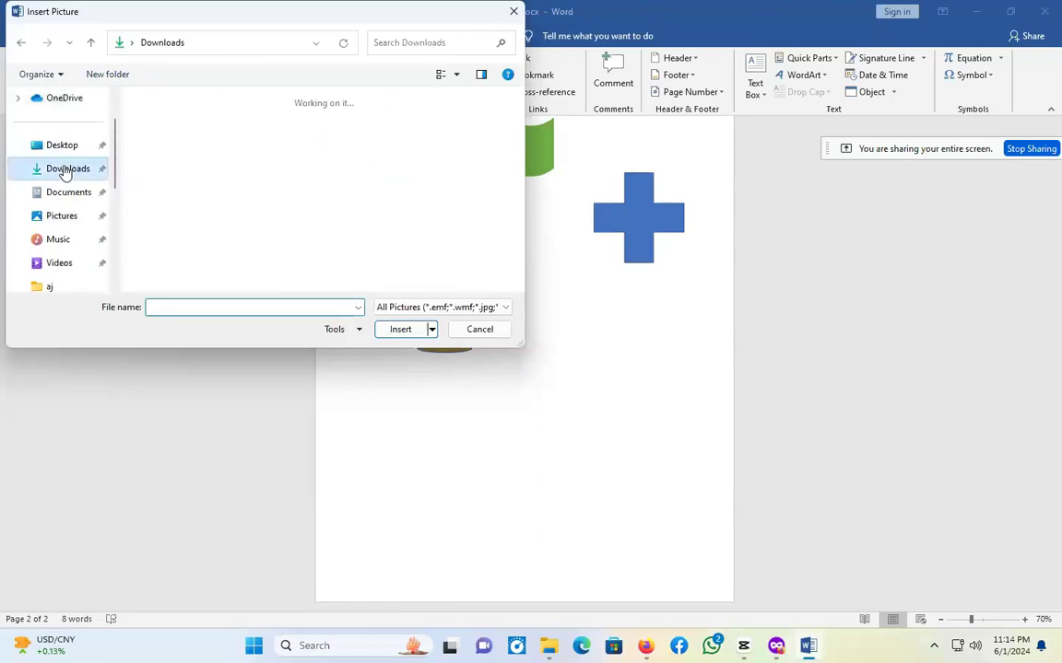
pyautogui.click(223, 124)
pyautogui.click(387, 337)
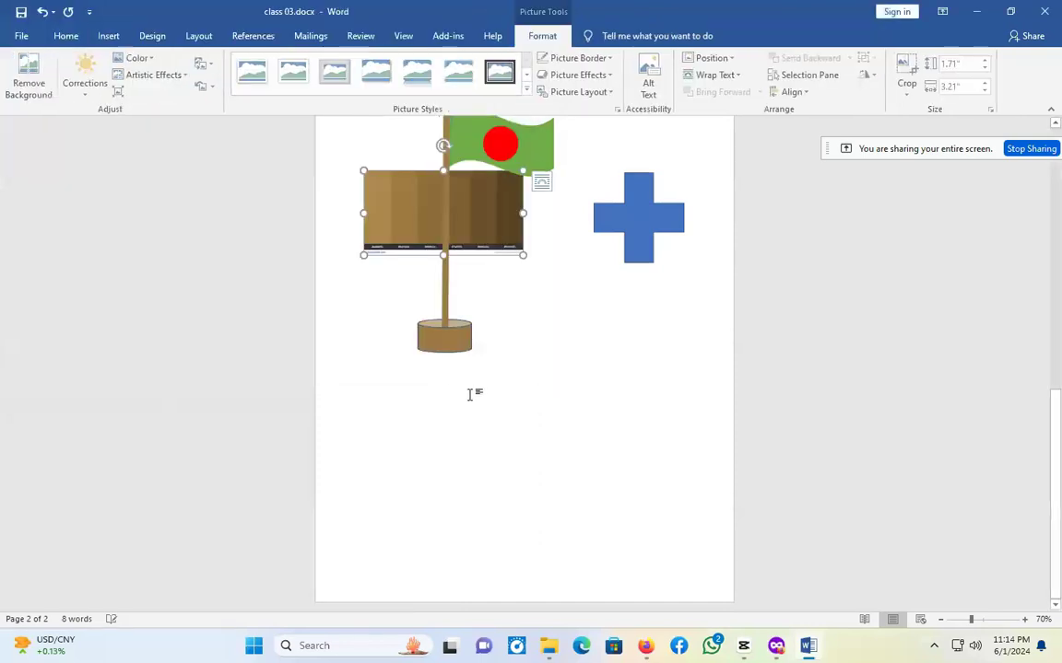
# Set the colour shades picture's text wrapping to In Front of Text and move it down beside the flagpole base.
pyautogui.moveTo(475, 252); pyautogui.dragTo(472, 204)
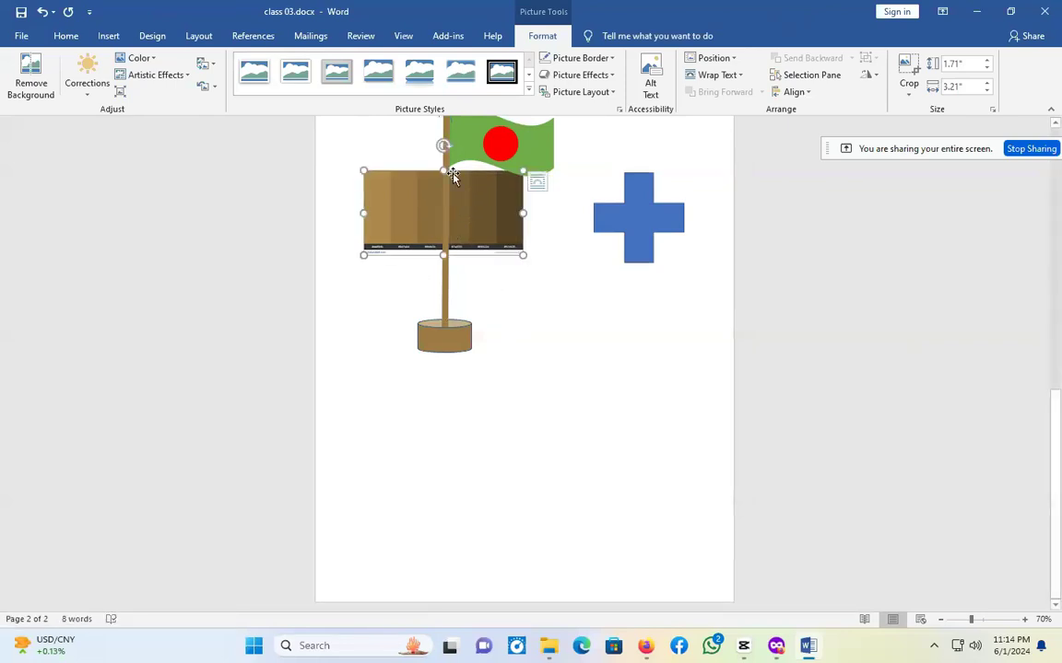
pyautogui.click(541, 183)
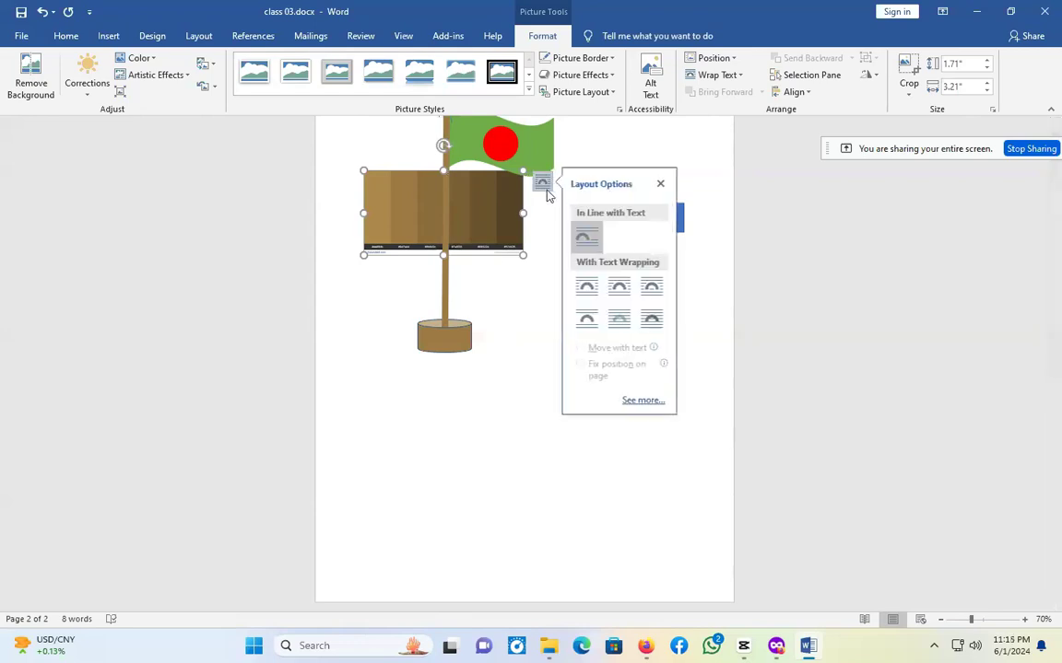
pyautogui.click(651, 321)
pyautogui.moveTo(507, 242); pyautogui.dragTo(616, 351)
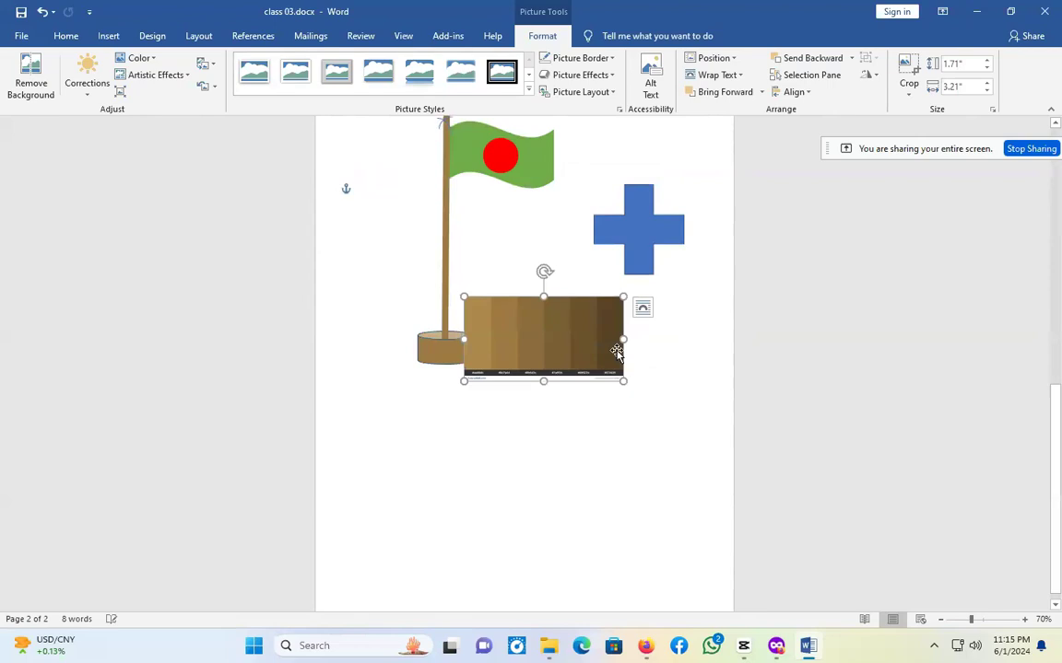
# Resize the colour shades picture to about 1.64" by 3.07" and place it just under the top of the flagpole base.
pyautogui.click(628, 396)
pyautogui.click(593, 355)
pyautogui.moveTo(624, 377); pyautogui.dragTo(693, 499)
pyautogui.moveTo(651, 395); pyautogui.dragTo(521, 403)
pyautogui.moveTo(627, 460); pyautogui.dragTo(538, 414)
pyautogui.moveTo(454, 352); pyautogui.dragTo(457, 383)
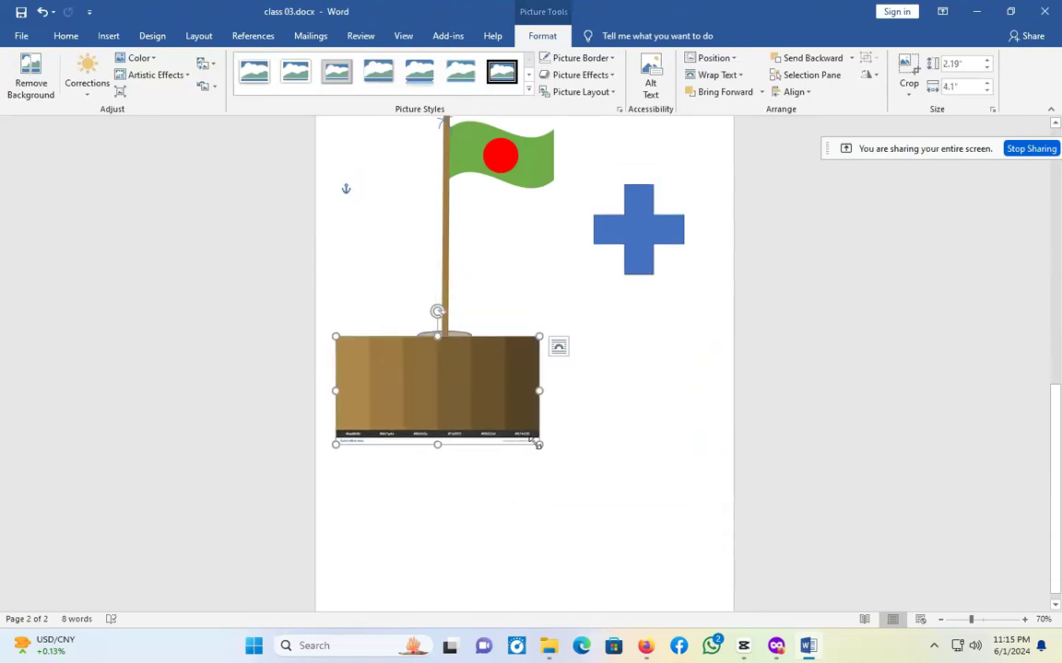
pyautogui.moveTo(539, 444); pyautogui.dragTo(488, 394)
pyautogui.moveTo(411, 353); pyautogui.dragTo(439, 369)
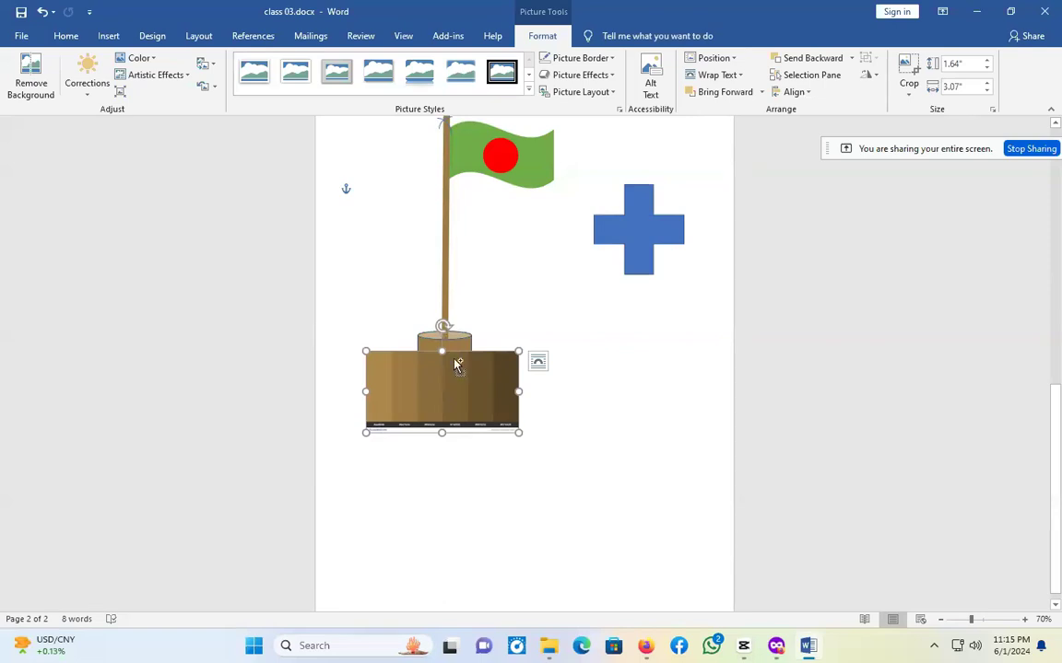
# Paste several copies of the colour shades picture and move one copy below the stack near the page's lower edge.
pyautogui.hotkey('ctrl', 'v')
pyautogui.hotkey('ctrl', 'v')
pyautogui.hotkey('ctrl', 'v')
pyautogui.hotkey('ctrl', 'v')
pyautogui.hotkey('ctrl', 'v')
pyautogui.hotkey('ctrl', 'v')
pyautogui.hotkey('ctrl', 'v')
pyautogui.hotkey('ctrl', 'v')
pyautogui.hotkey('ctrl', 'v')
pyautogui.hotkey('ctrl', 'v')
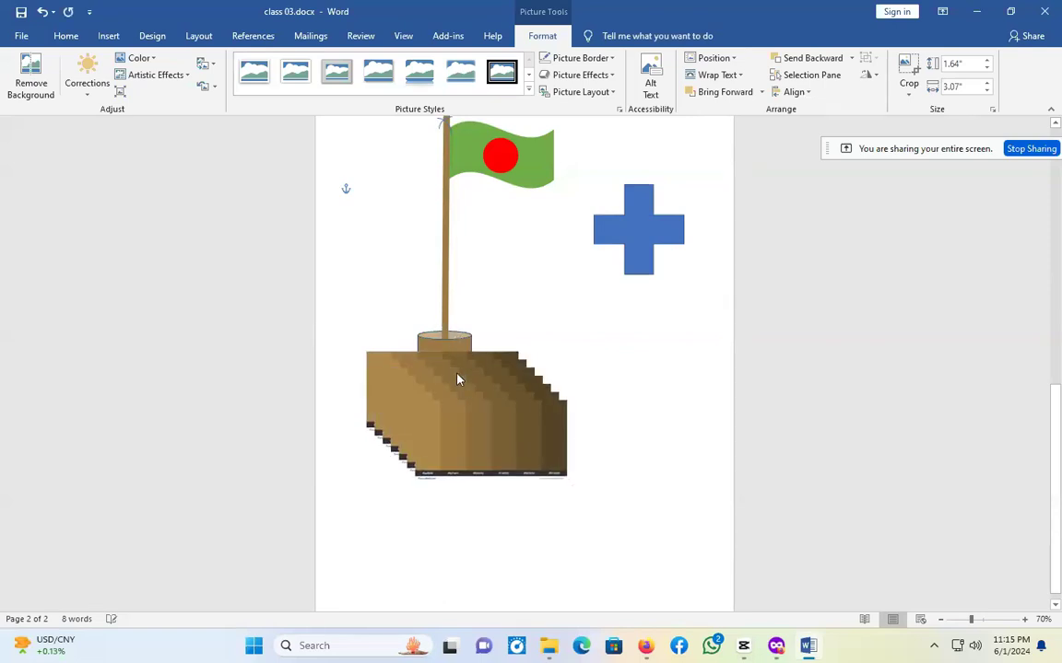
pyautogui.moveTo(503, 417); pyautogui.dragTo(528, 498)
pyautogui.moveTo(581, 532)
pyautogui.mouseDown()
pyautogui.moveTo(567, 628)
pyautogui.moveTo(582, 529)
pyautogui.mouseUp()
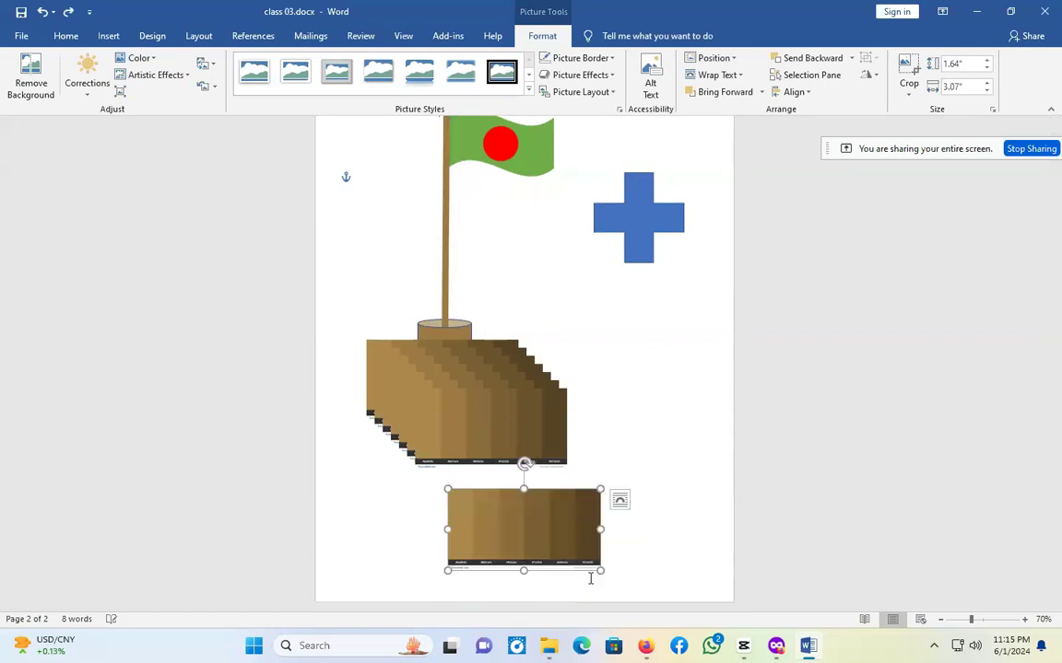
# Add enough blank lines in the text to push the flagpole base and the picture copies onto a new third page.
pyautogui.click(642, 541)
pyautogui.press('Return')
pyautogui.press('Return')
pyautogui.press('Return')
pyautogui.press('Return')
pyautogui.press('Return')
pyautogui.press('Return')
pyautogui.press('Return')
pyautogui.press('Return')
pyautogui.press('Return')
pyautogui.press('Return')
pyautogui.press('Return')
pyautogui.press('Return')
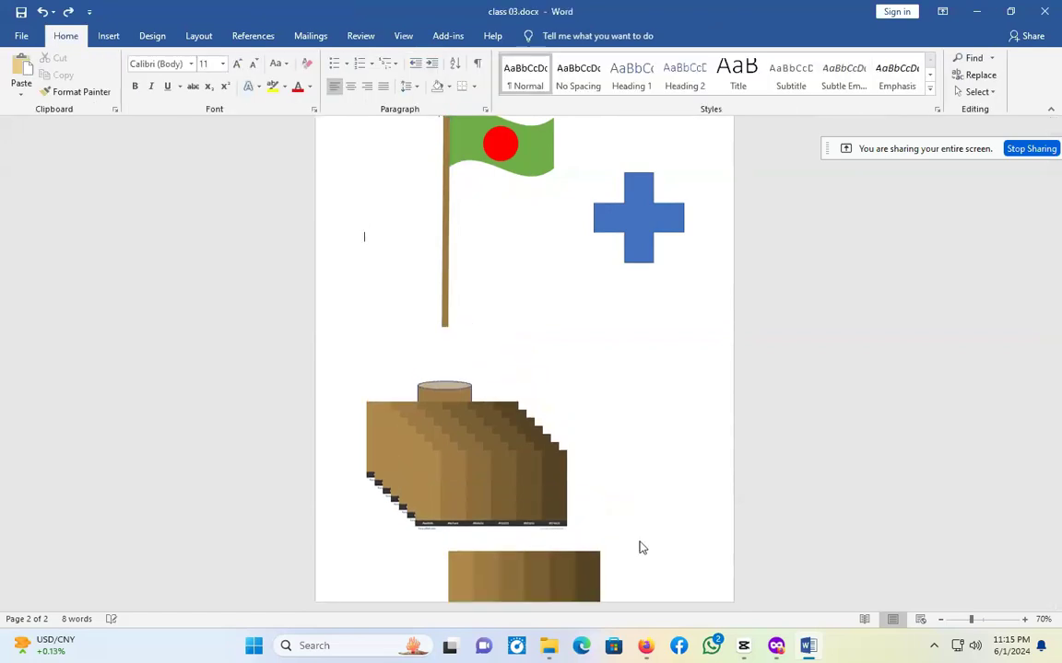
pyautogui.press('Return')
pyautogui.press('Return')
pyautogui.press('Return')
pyautogui.press('Return')
pyautogui.press('Return')
pyautogui.press('Return')
pyautogui.press('Return')
pyautogui.press('Return')
pyautogui.press('Return')
pyautogui.press('Return')
pyautogui.press('Return')
pyautogui.press('Return')
pyautogui.press('Return')
pyautogui.press('Return')
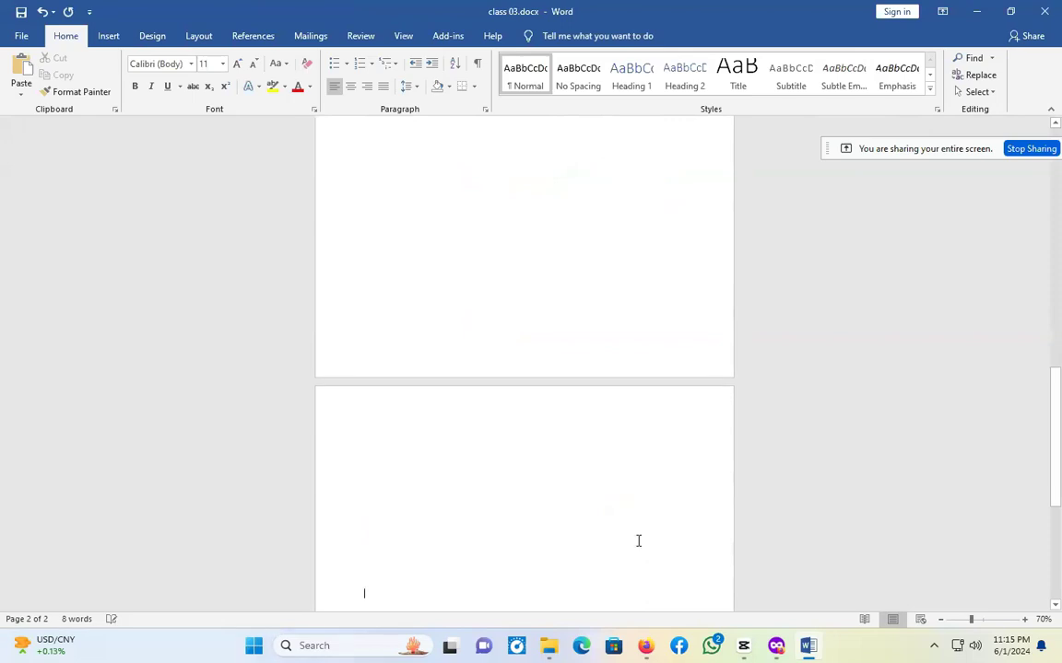
pyautogui.scroll(-5, 638, 540)
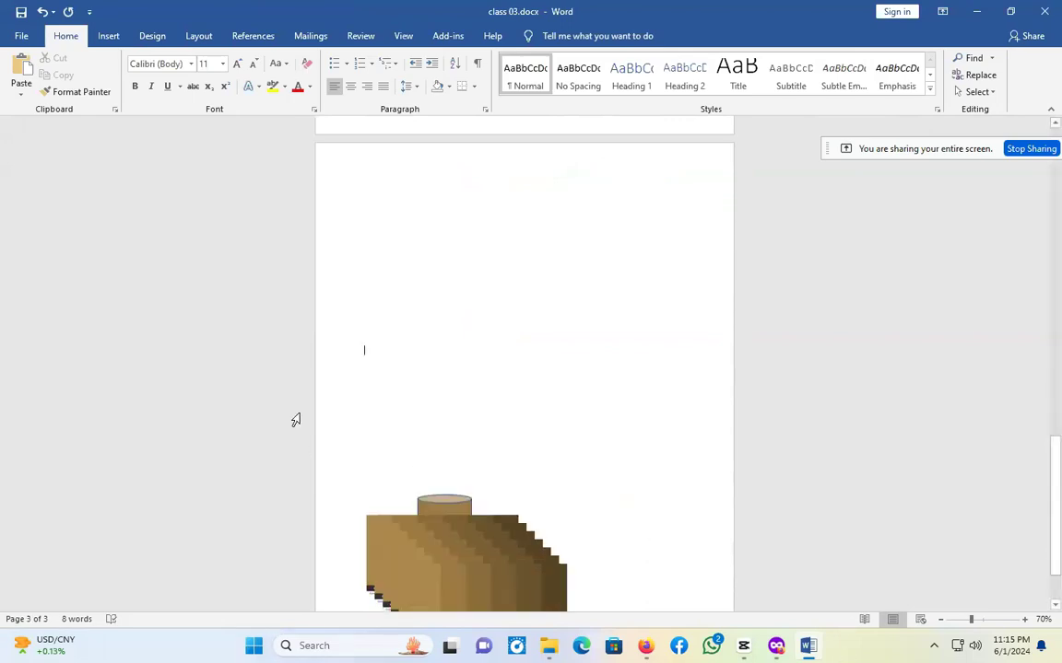
# Move the cylinder and one picture copy up page 3, trying several picture styles on the copy and keeping Bevel Perspective Left, White.
pyautogui.moveTo(452, 506)
pyautogui.mouseDown()
pyautogui.moveTo(458, 311)
pyautogui.moveTo(430, 199)
pyautogui.moveTo(481, 299)
pyautogui.moveTo(525, 277)
pyautogui.moveTo(512, 292)
pyautogui.mouseUp()
pyautogui.click(540, 36)
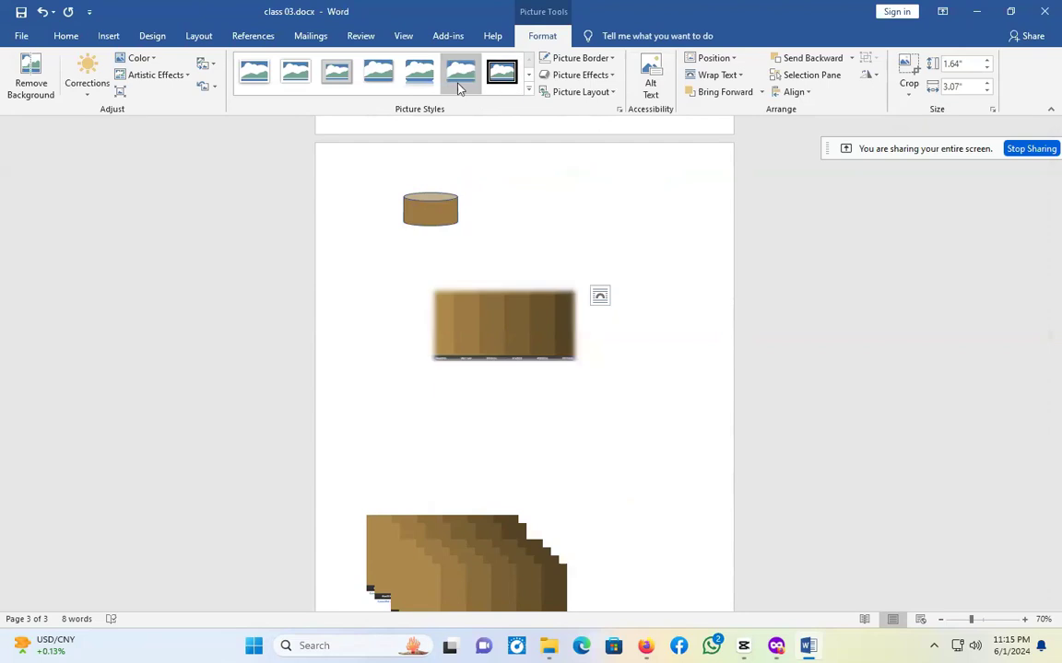
pyautogui.click(336, 74)
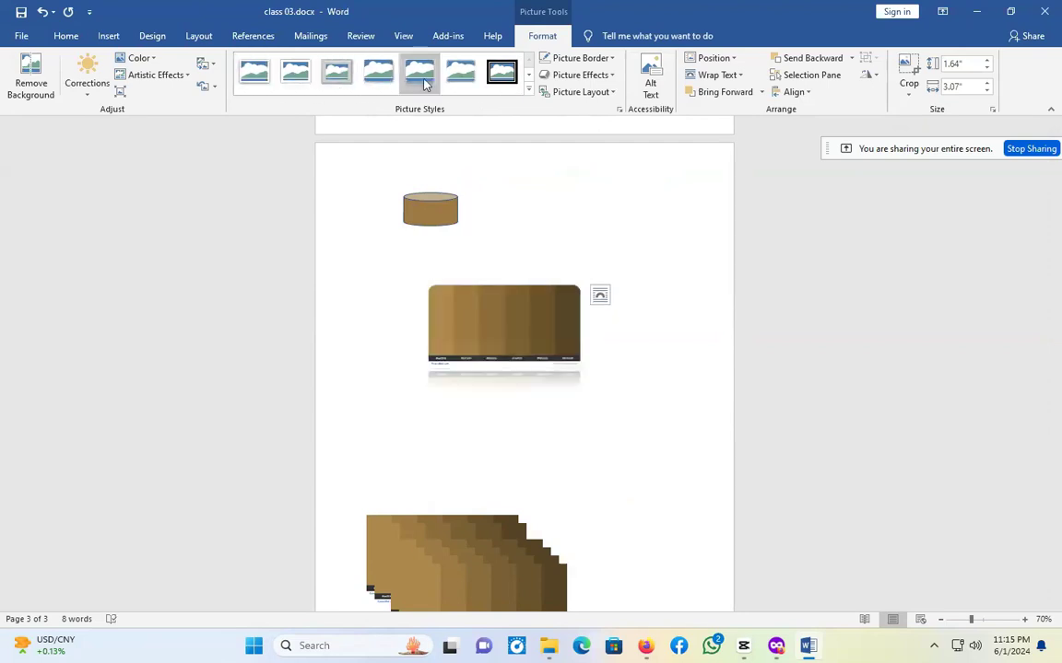
pyautogui.click(529, 90)
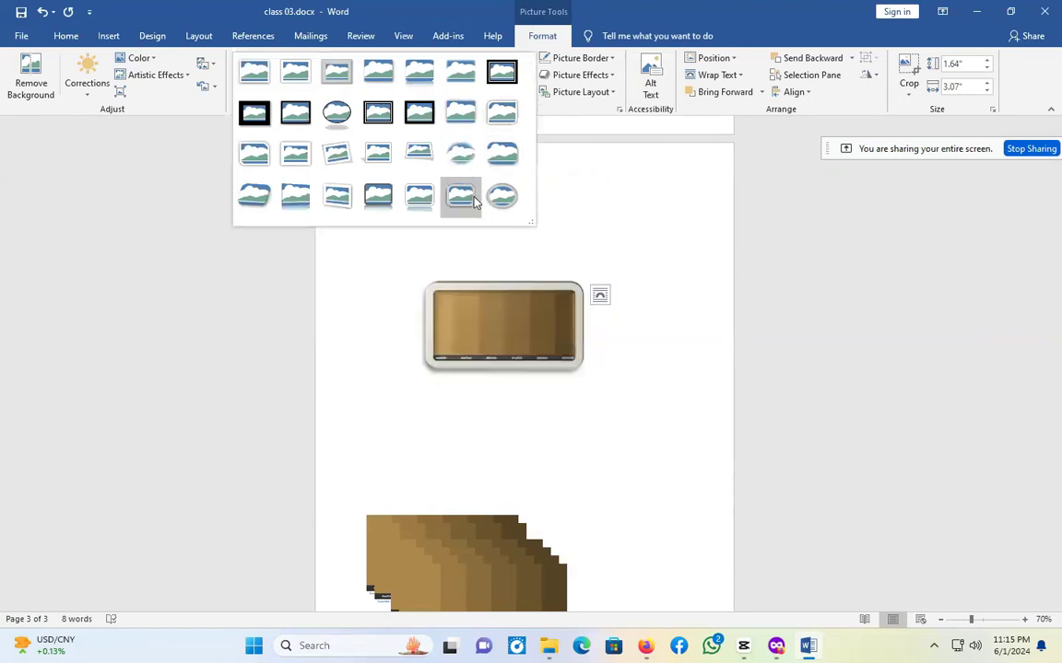
pyautogui.click(498, 202)
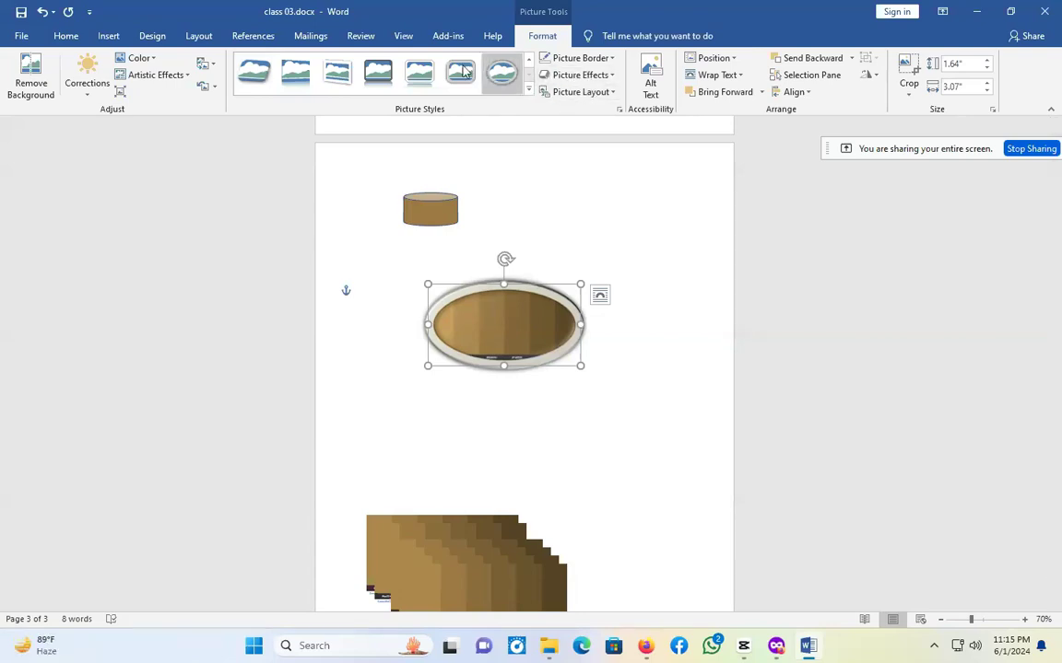
pyautogui.click(337, 71)
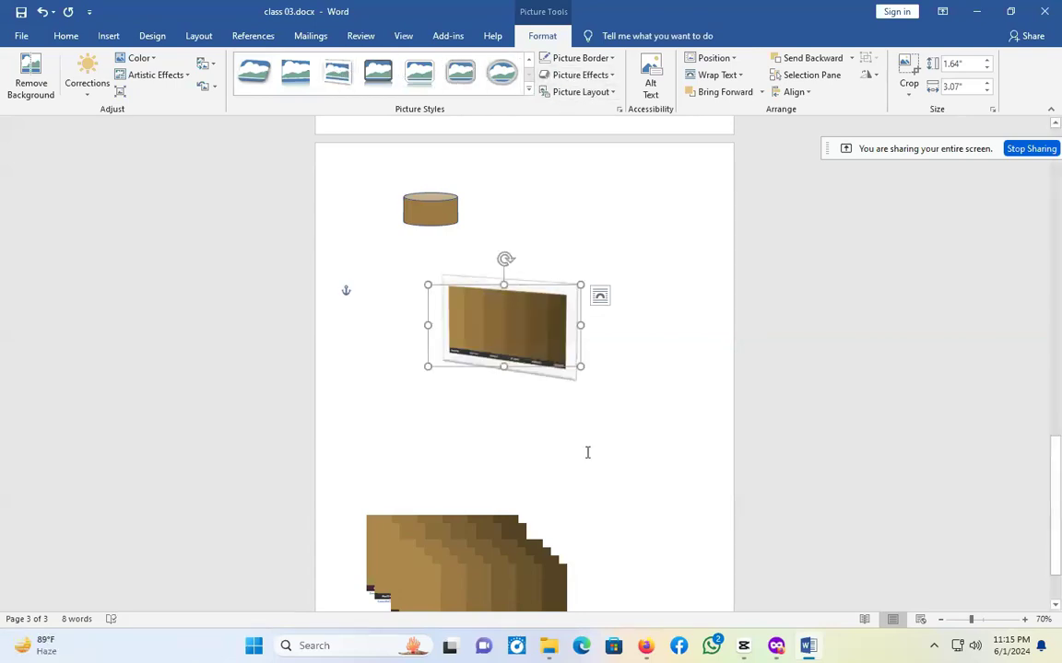
# Move two more picture copies out of the stack, styling the upper one Reflected Bevel, Black and the lower one Bevel Perspective.
pyautogui.moveTo(548, 608); pyautogui.dragTo(660, 209)
pyautogui.click(383, 75)
pyautogui.moveTo(479, 583); pyautogui.dragTo(406, 402)
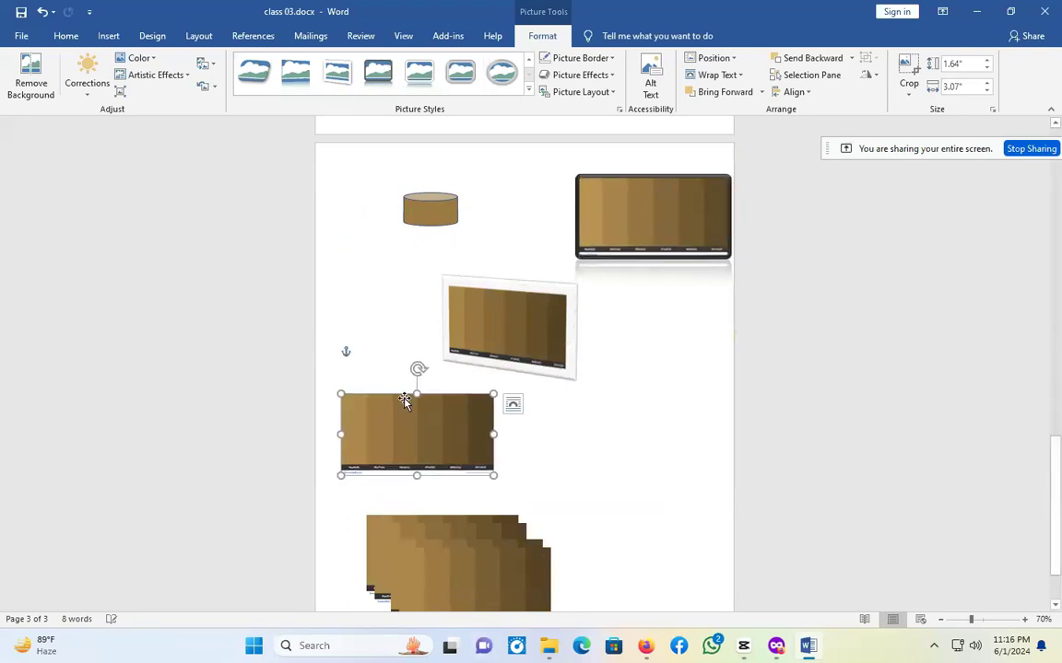
pyautogui.click(253, 71)
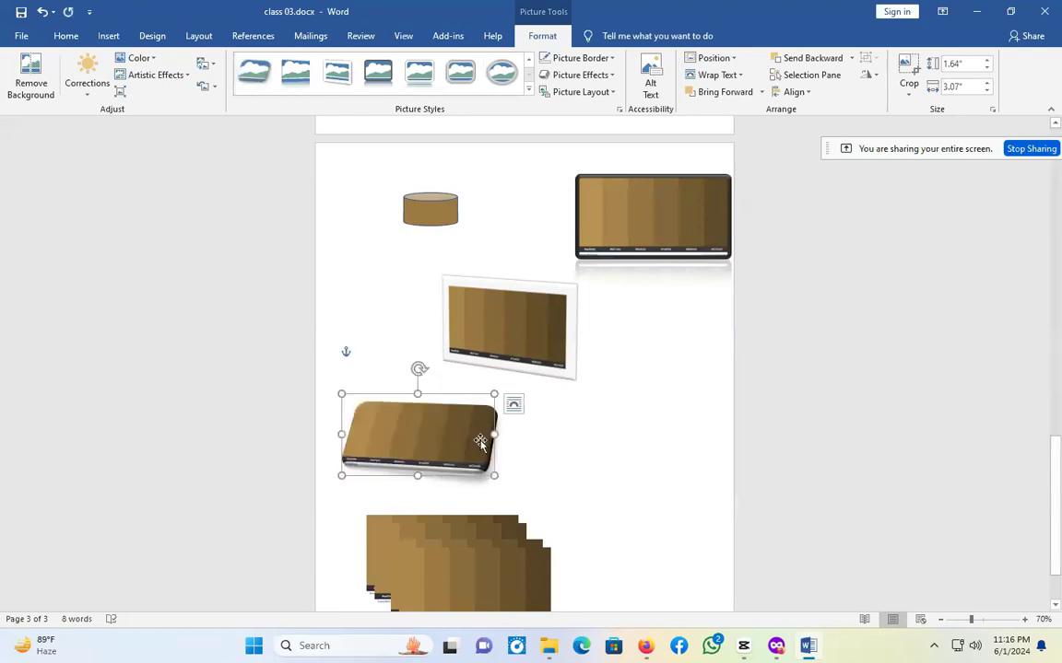
# Place another picture copy beside the Bevel Perspective picture and apply the Metal Oval picture style.
pyautogui.moveTo(488, 571); pyautogui.dragTo(636, 444)
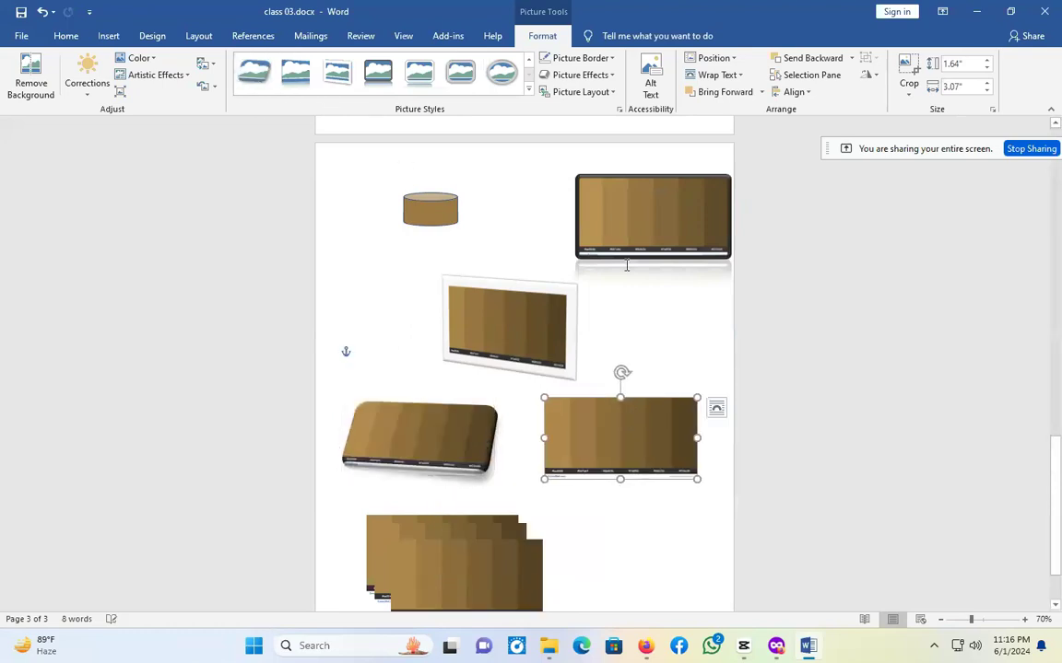
pyautogui.click(528, 89)
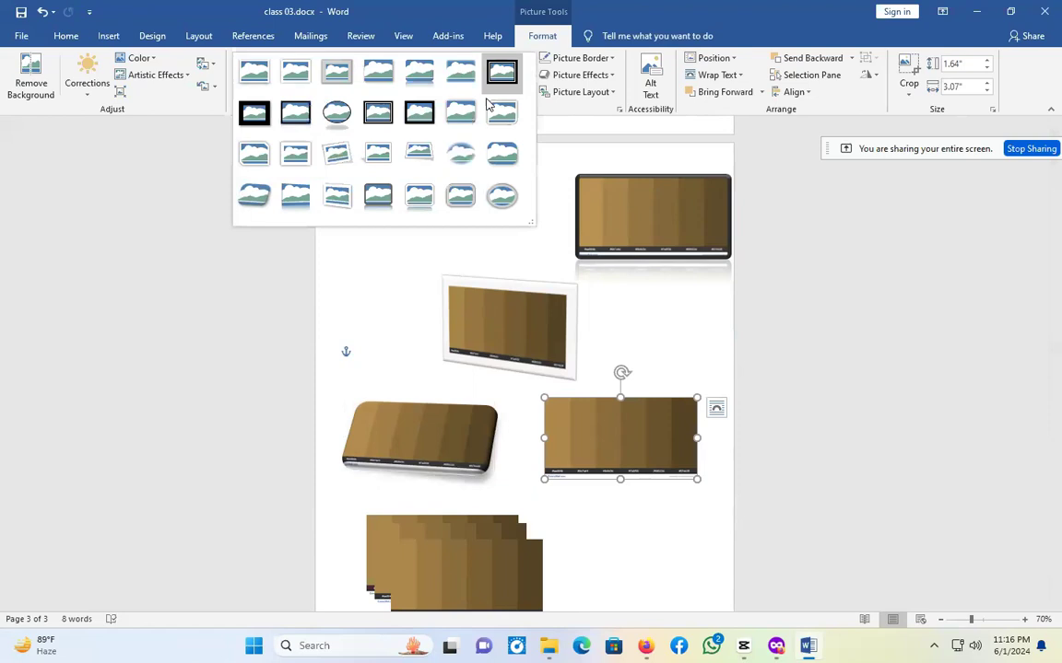
pyautogui.click(502, 195)
pyautogui.scroll(-2, 451, 267)
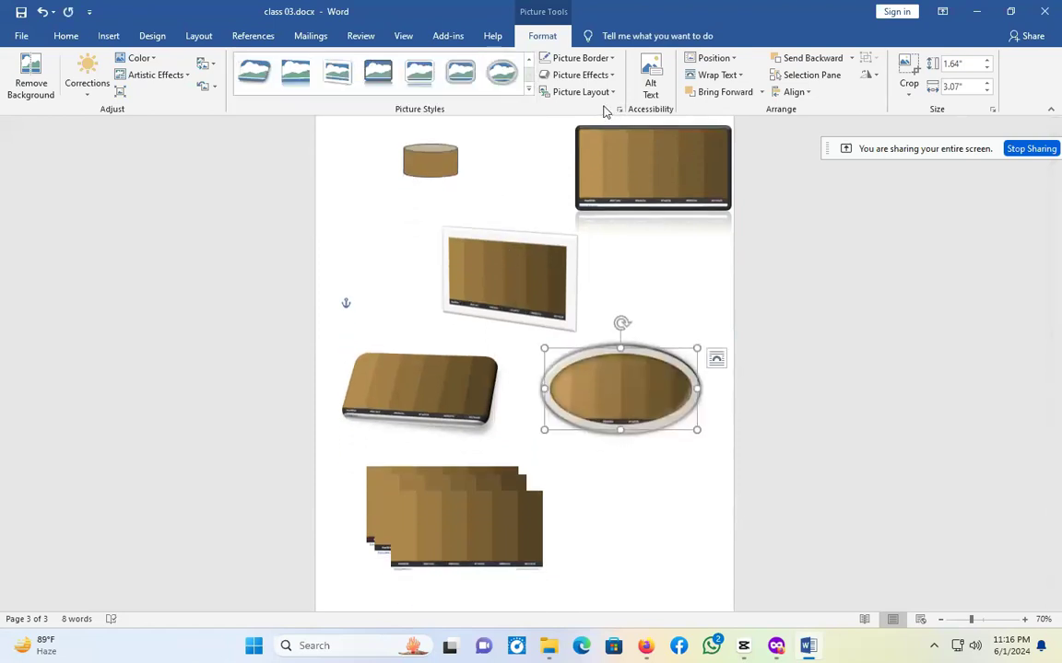
# Apply the Angle bevel effect to the oval picture.
pyautogui.click(565, 77)
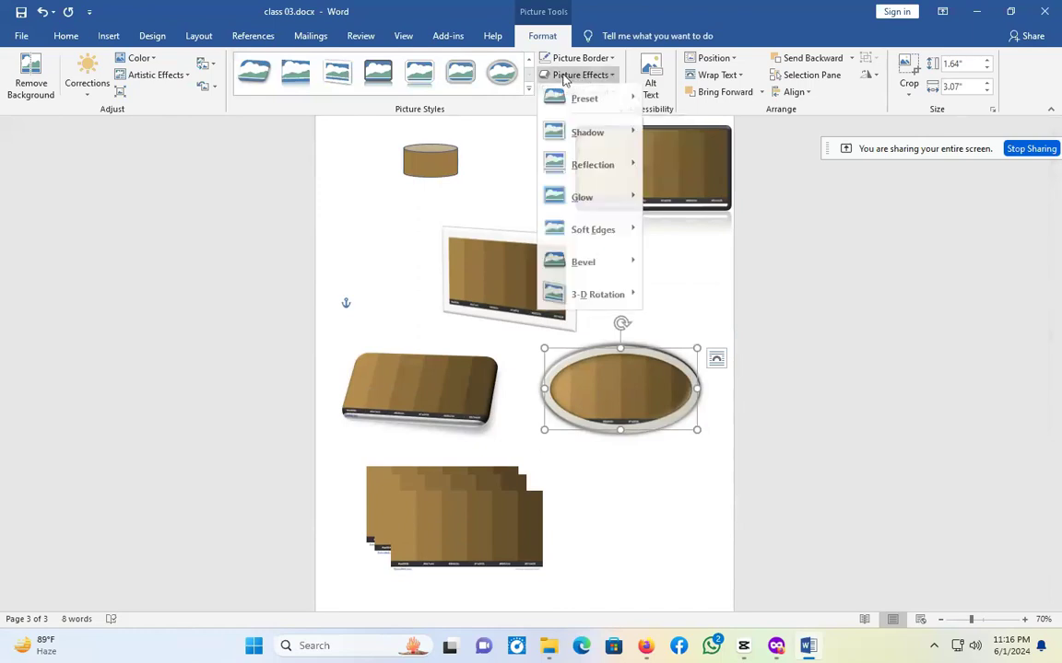
pyautogui.moveTo(597, 268)
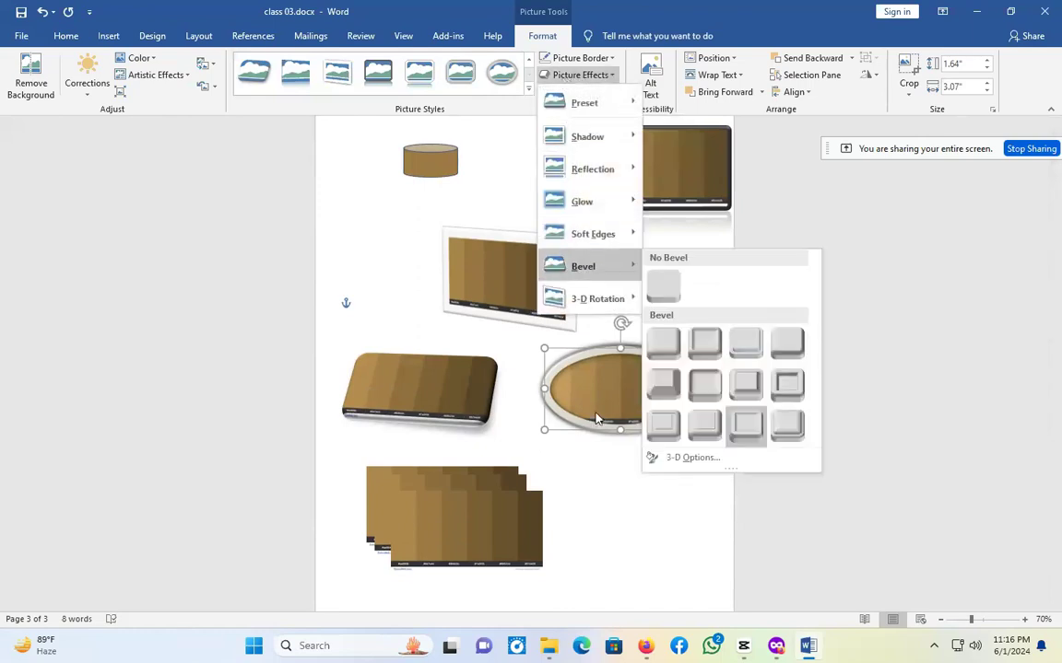
pyautogui.click(661, 392)
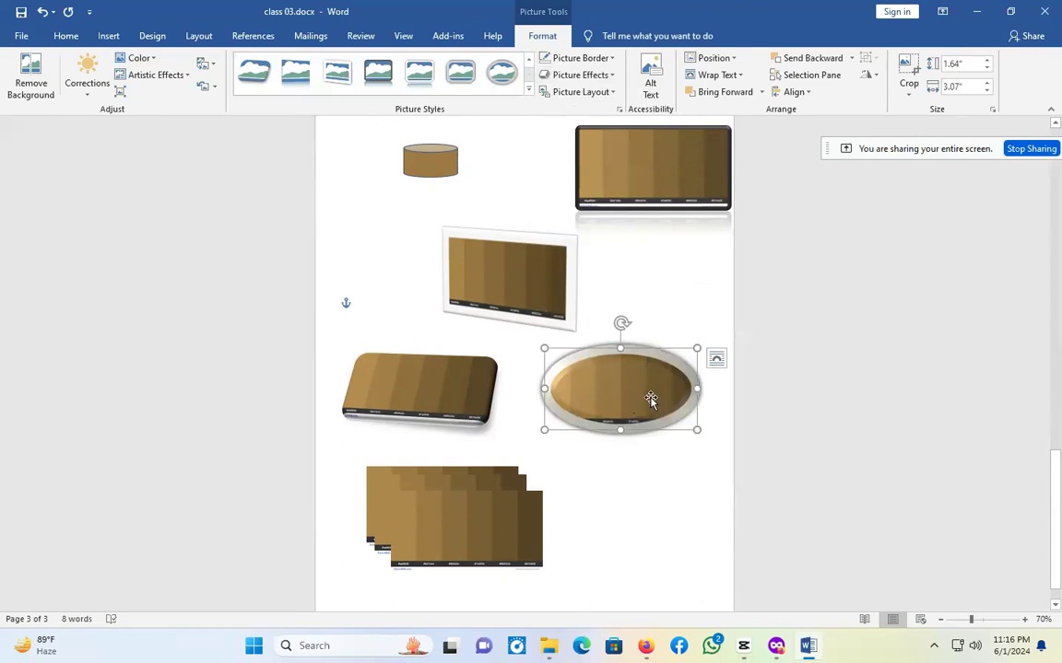
pyautogui.click(582, 75)
pyautogui.moveTo(578, 311)
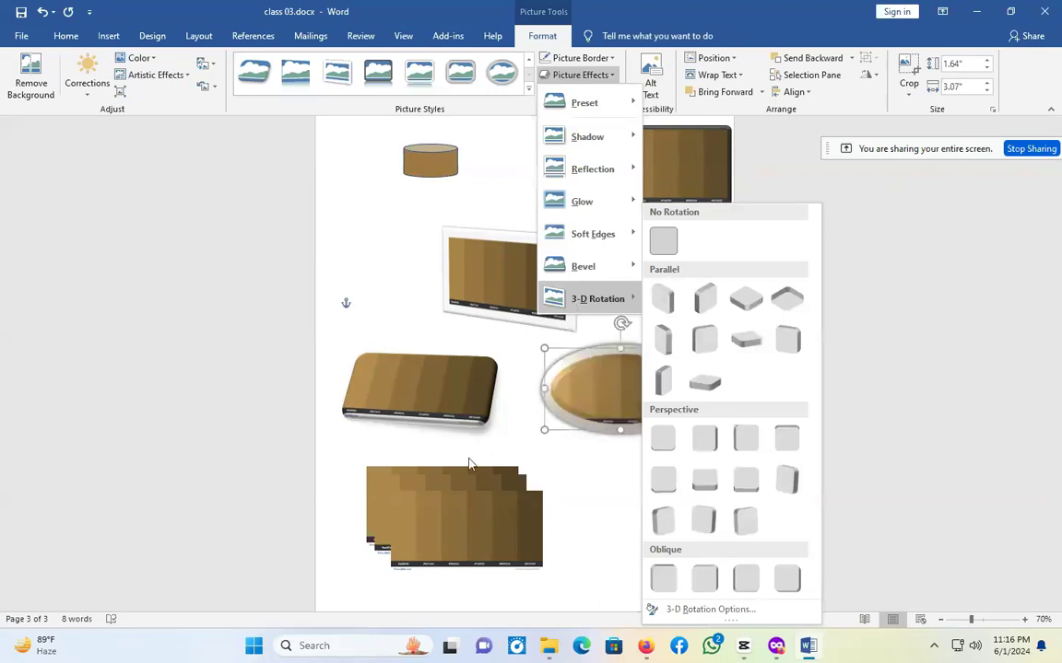
pyautogui.click(467, 509)
# Move another picture copy from the stack to below the oval picture and shrink it to about 1.46" by 2.74".
pyautogui.moveTo(470, 512); pyautogui.dragTo(626, 463)
pyautogui.scroll(-1, 630, 460)
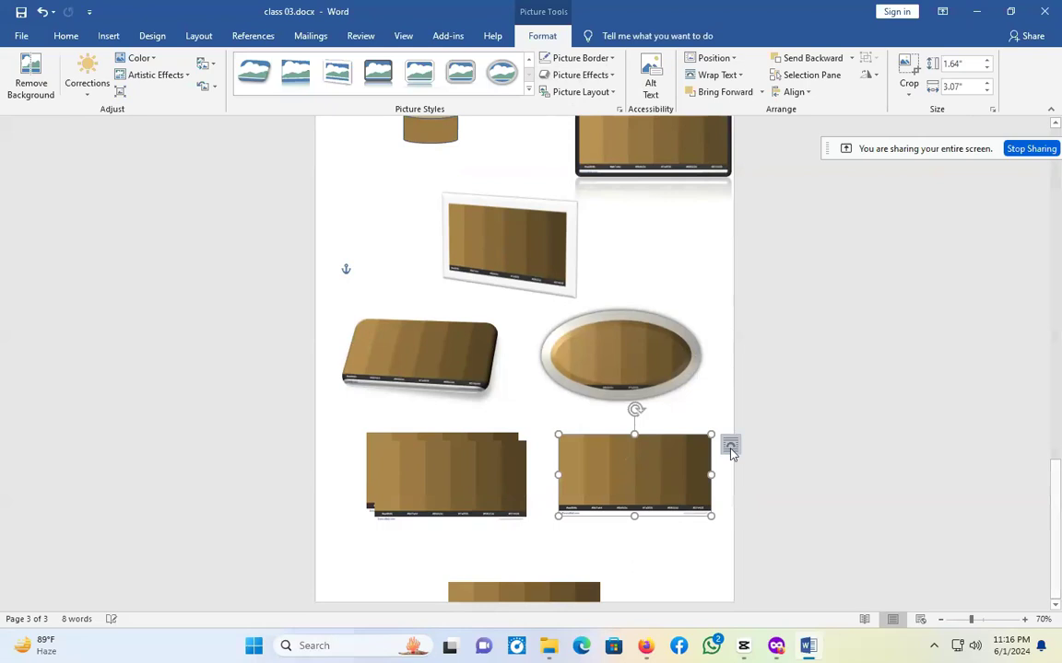
pyautogui.moveTo(712, 434); pyautogui.dragTo(694, 445)
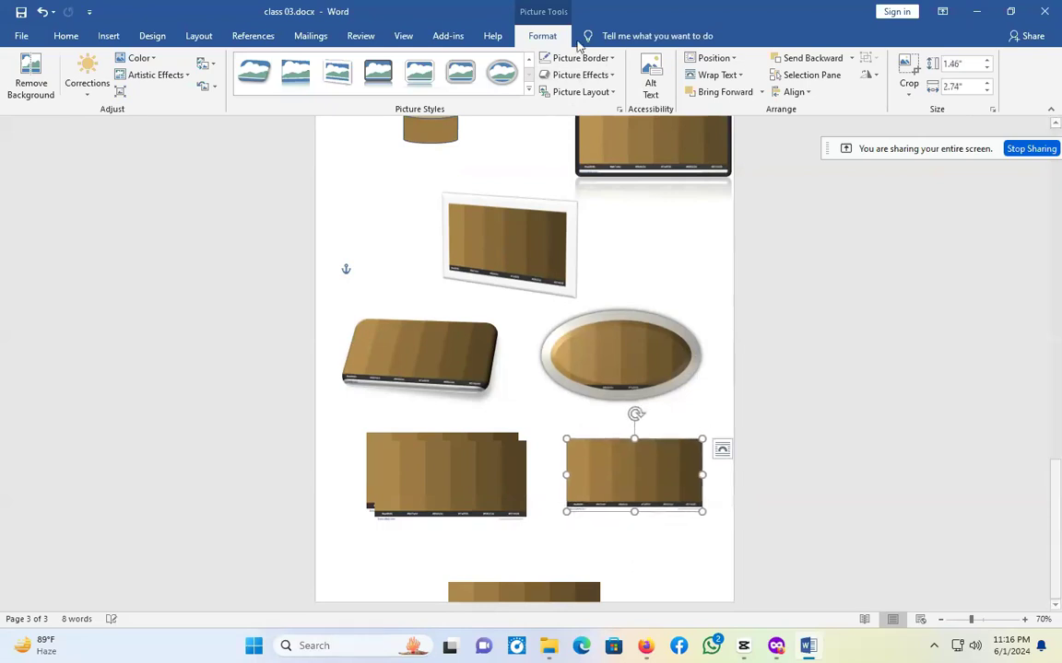
# Give the picture below the oval a yellow glow and a half reflection with an 8 pt offset.
pyautogui.click(579, 75)
pyautogui.moveTo(567, 198)
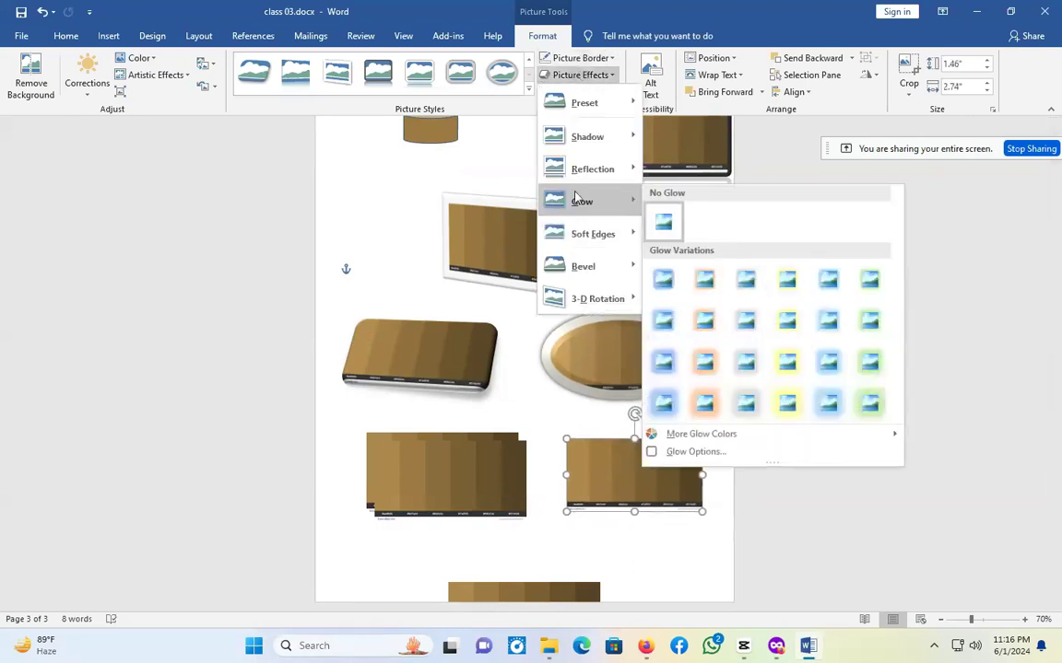
pyautogui.click(701, 361)
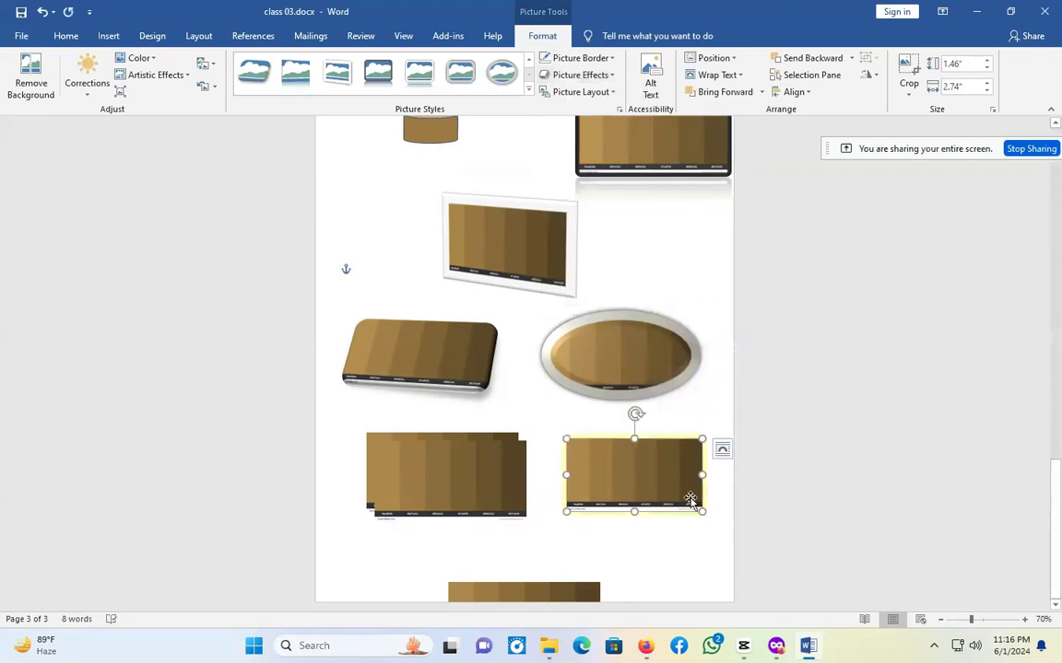
pyautogui.click(579, 75)
pyautogui.moveTo(599, 171)
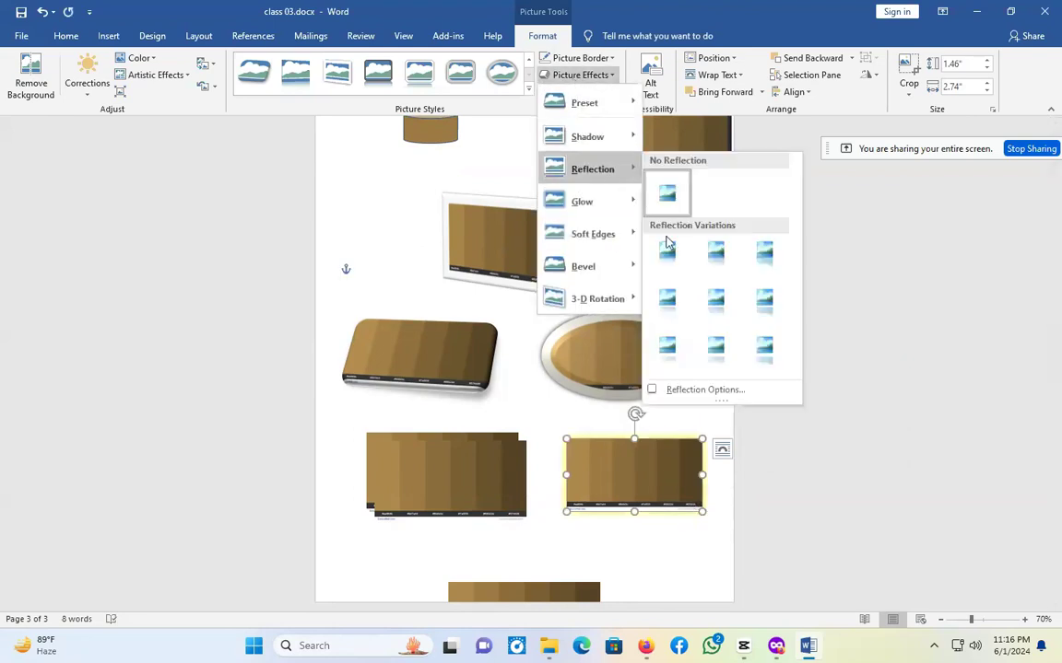
pyautogui.click(715, 346)
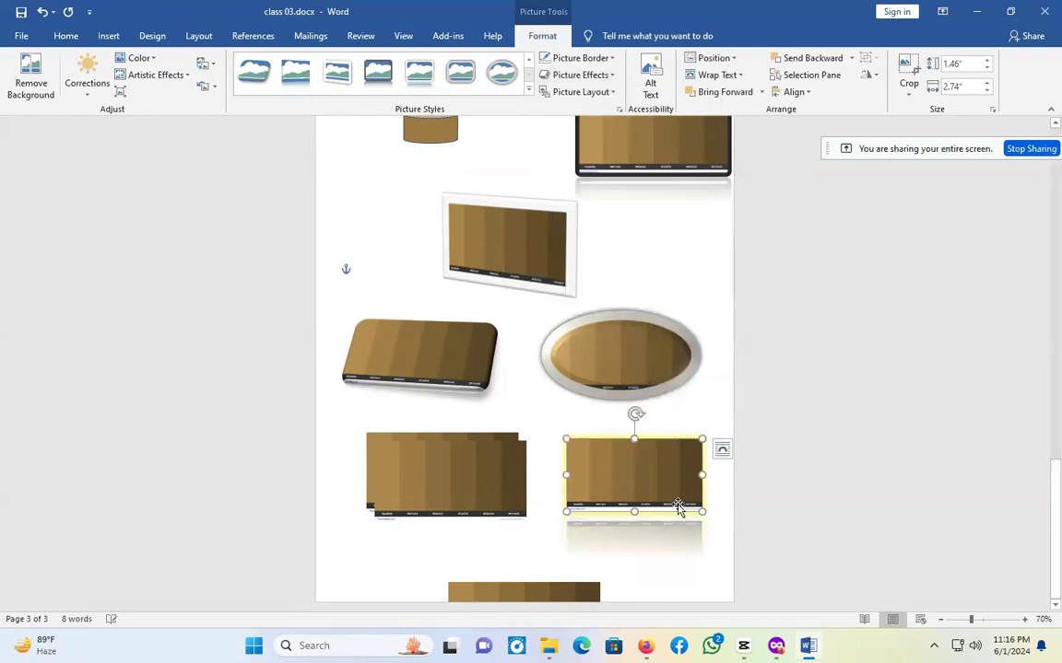
# Apply a Perspective 3-D rotation preset to the glowing picture and deselect it.
pyautogui.click(584, 93)
pyautogui.click(581, 75)
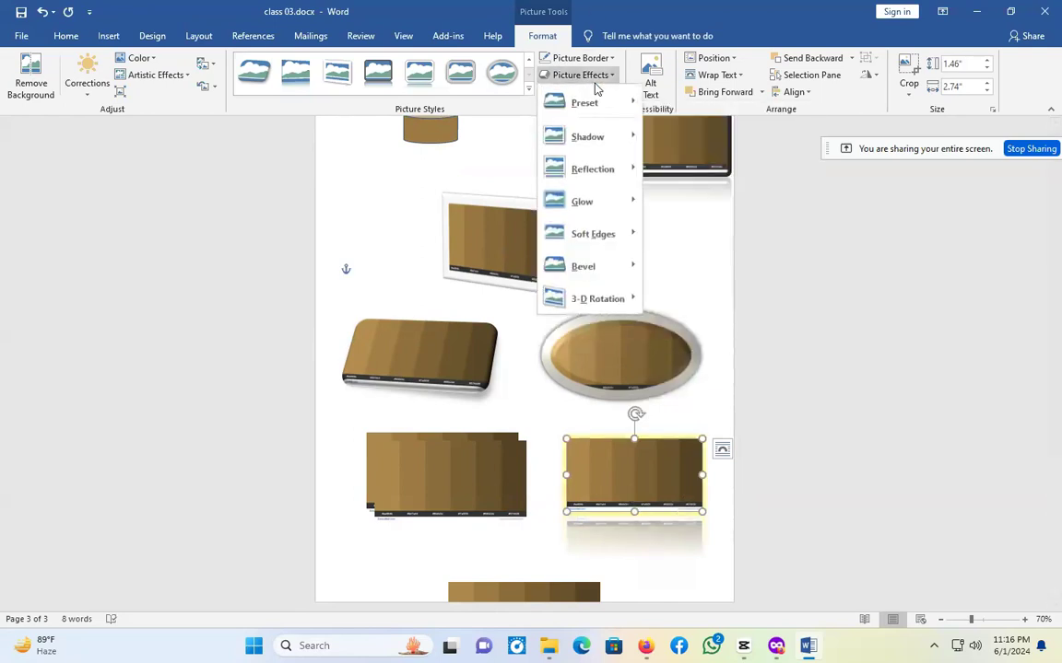
pyautogui.moveTo(592, 299)
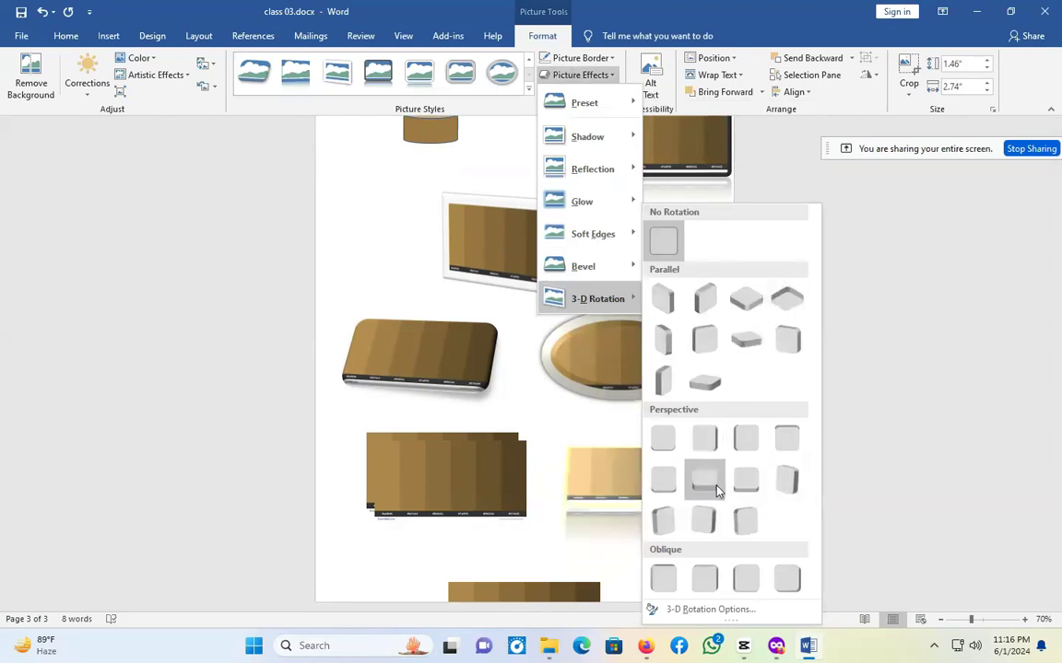
pyautogui.click(691, 520)
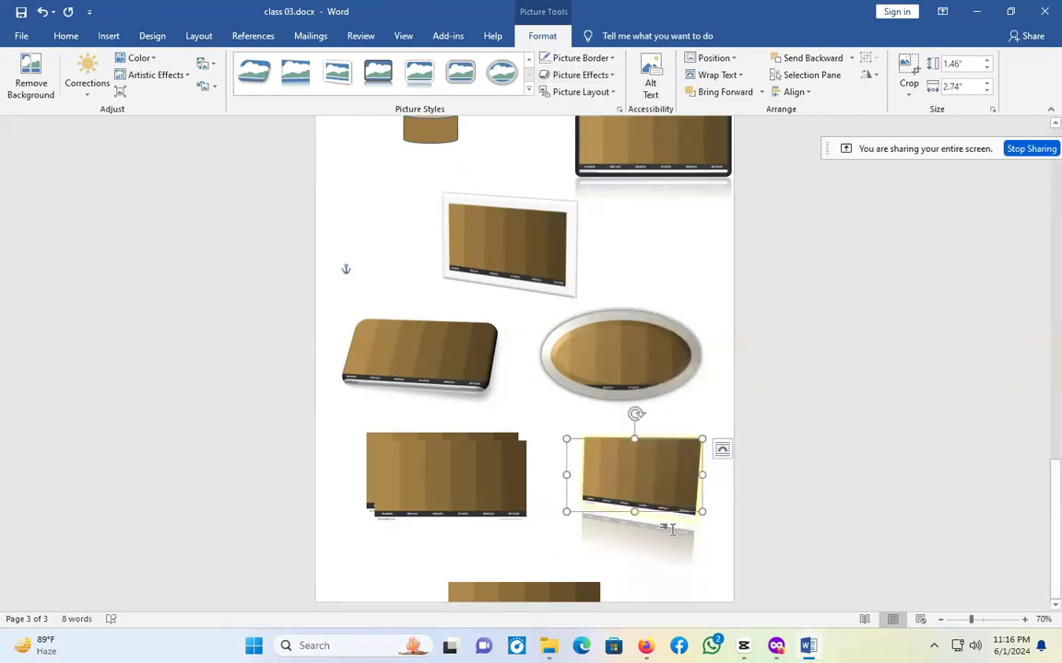
pyautogui.click(671, 529)
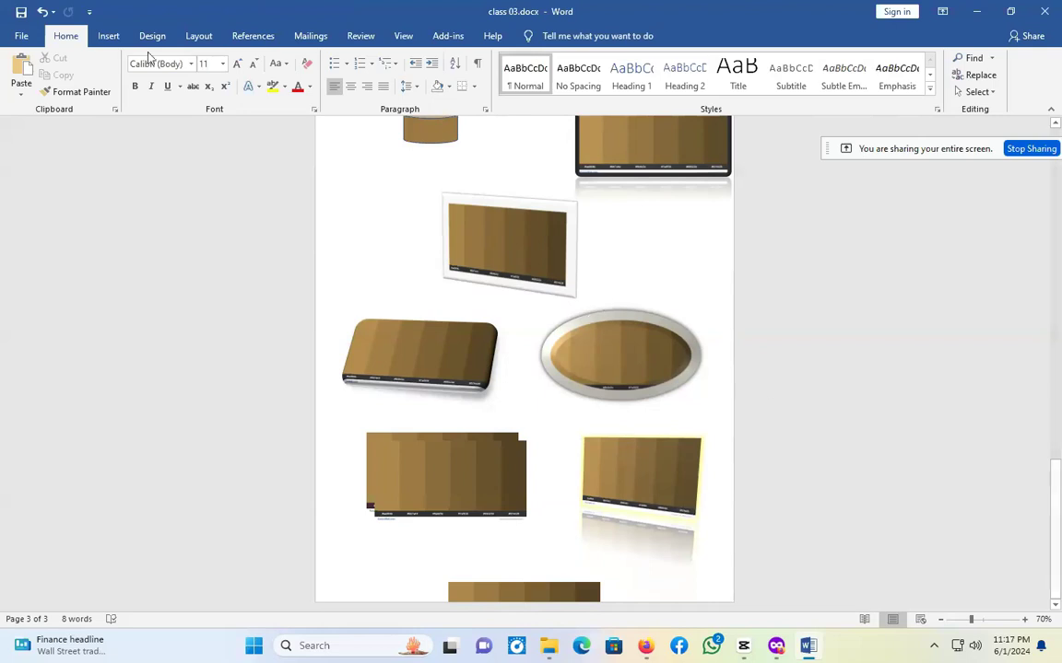
pyautogui.click(108, 36)
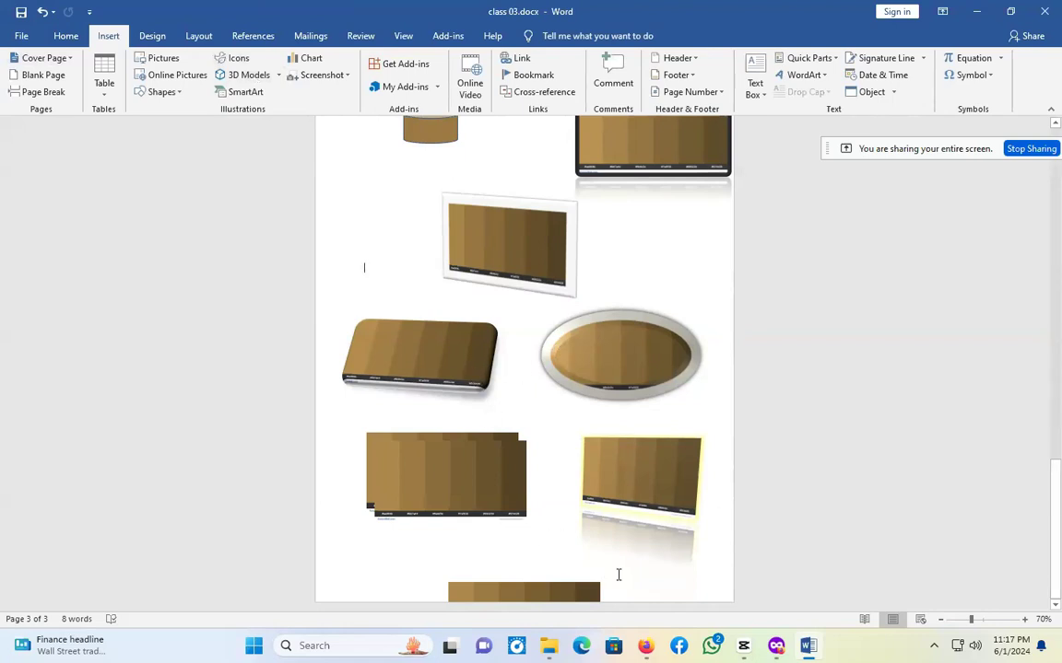
# Add a long run of blank lines at the cursor below the white-framed picture, pushing the pictures beneath it further down.
pyautogui.press('Return')
pyautogui.press('Return')
pyautogui.press('Return')
pyautogui.press('Return')
pyautogui.press('Return')
pyautogui.press('Return')
pyautogui.press('Return')
pyautogui.press('Return')
pyautogui.press('Return')
pyautogui.press('Return')
pyautogui.press('Return')
pyautogui.press('Return')
pyautogui.press('Return')
pyautogui.press('Return')
pyautogui.press('Return')
pyautogui.press('Return')
pyautogui.press('Return')
pyautogui.press('Return')
pyautogui.press('Return')
pyautogui.press('Return')
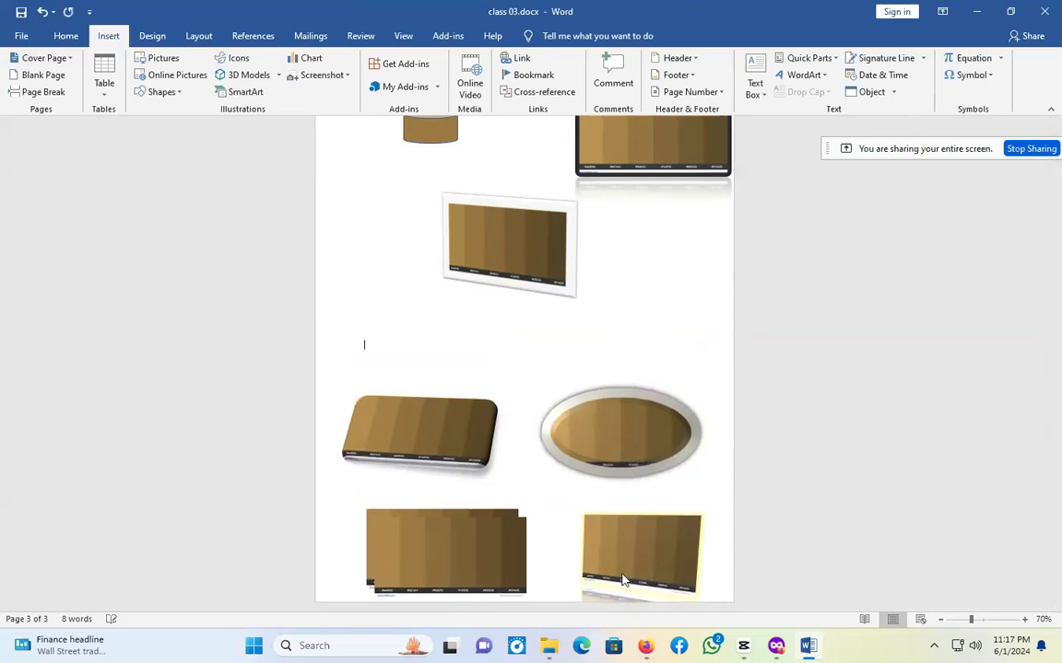
pyautogui.press('Return')
pyautogui.press('Return')
pyautogui.press('Return')
pyautogui.press('Return')
pyautogui.press('Return')
pyautogui.press('Return')
pyautogui.press('Return')
pyautogui.press('Return')
pyautogui.press('Return')
pyautogui.press('Return')
pyautogui.press('Return')
pyautogui.press('Return')
pyautogui.press('Return')
pyautogui.press('Return')
pyautogui.press('Return')
pyautogui.press('Return')
pyautogui.press('Return')
pyautogui.press('Return')
pyautogui.press('Return')
pyautogui.press('Return')
# Insert a blank page at the empty lines and put the cursor at the start of the new empty page.
pyautogui.scroll(2, 699, 561)
pyautogui.click(352, 242)
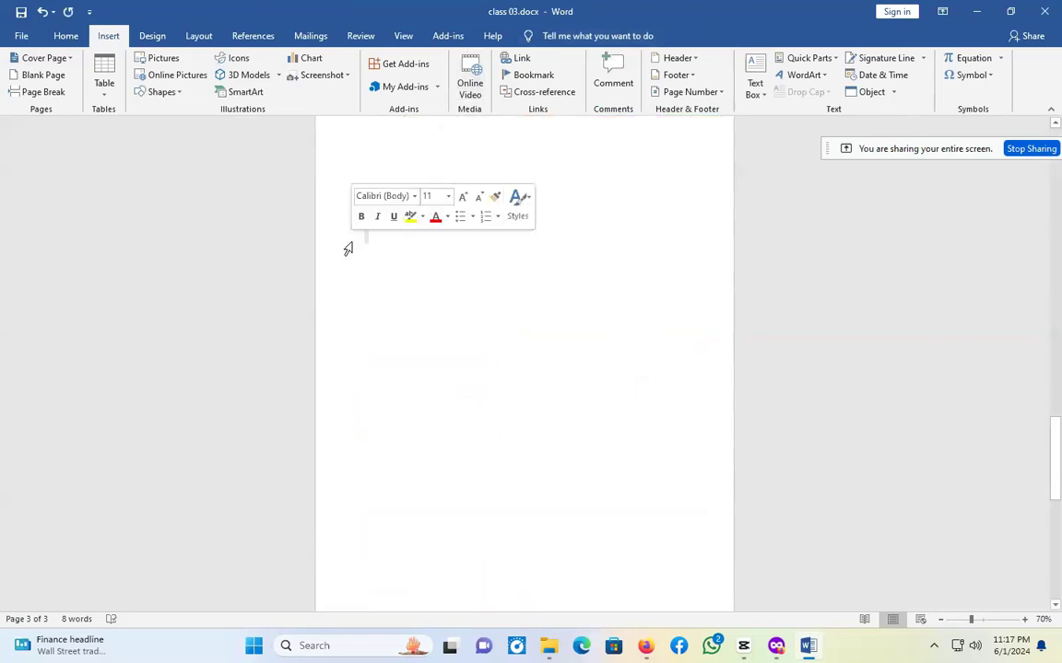
pyautogui.click(43, 79)
pyautogui.scroll(-5, 647, 460)
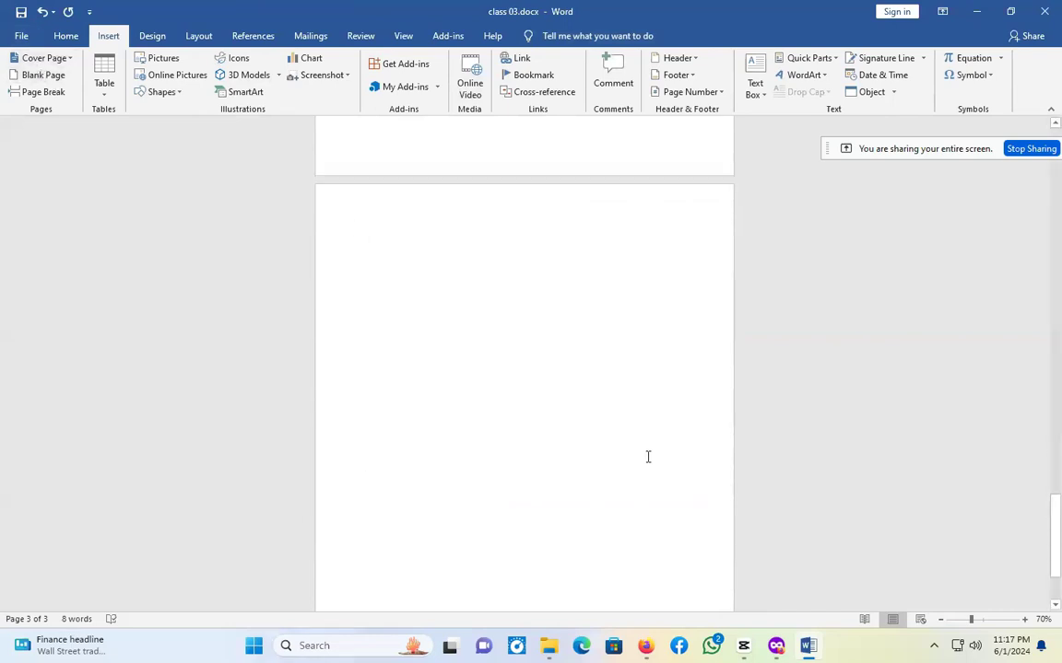
pyautogui.scroll(3, 627, 415)
pyautogui.scroll(2, 569, 356)
pyautogui.scroll(-4, 526, 296)
pyautogui.click(365, 265)
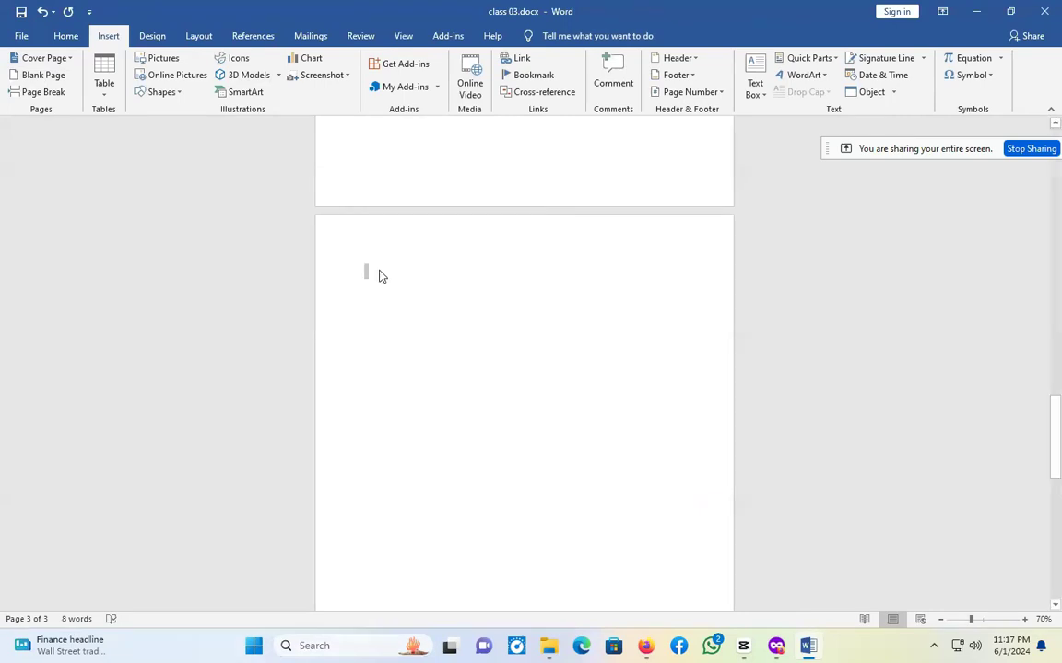
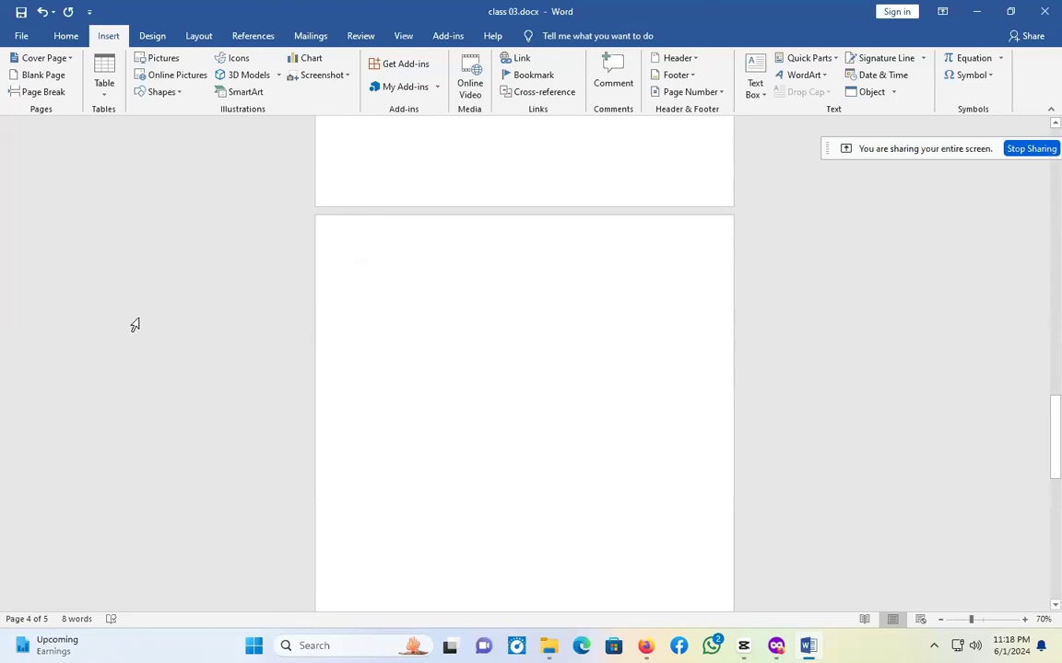
# Switch to Firefox, search Google for "roe vs column" in a new tab, review the results, and return to the Word document.
pyautogui.click(104, 84)
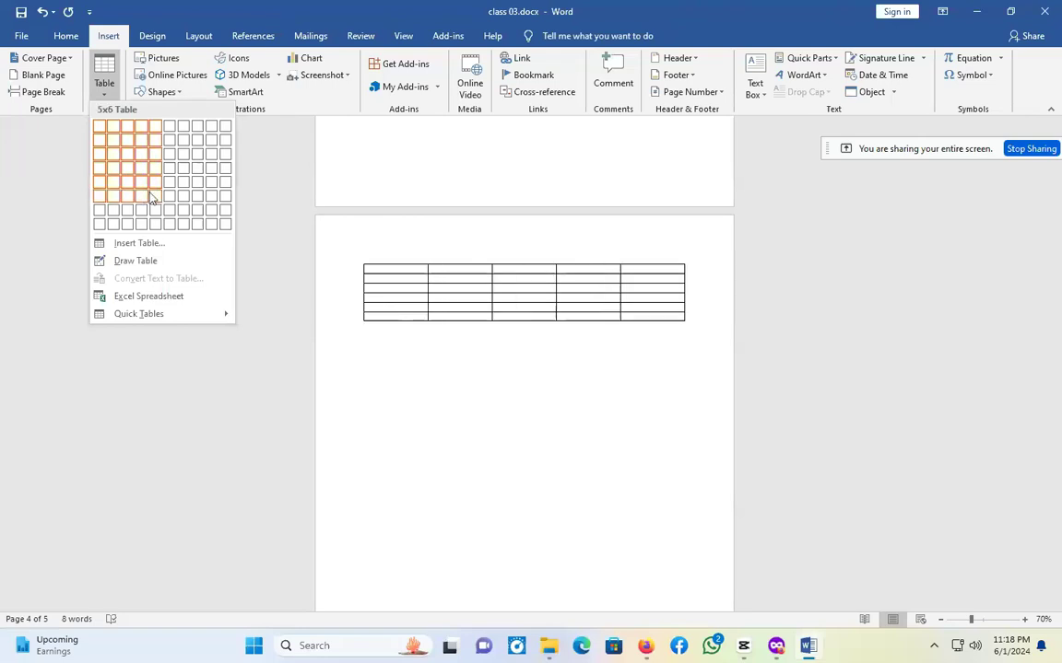
pyautogui.click(646, 648)
pyautogui.click(553, 562)
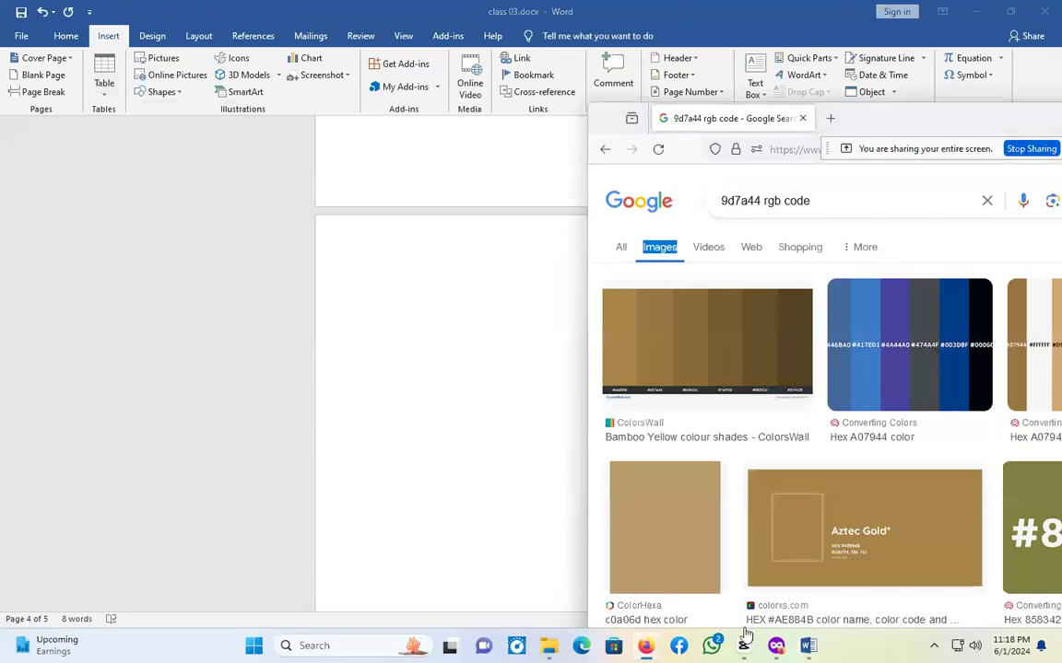
pyautogui.moveTo(850, 109); pyautogui.dragTo(452, 62)
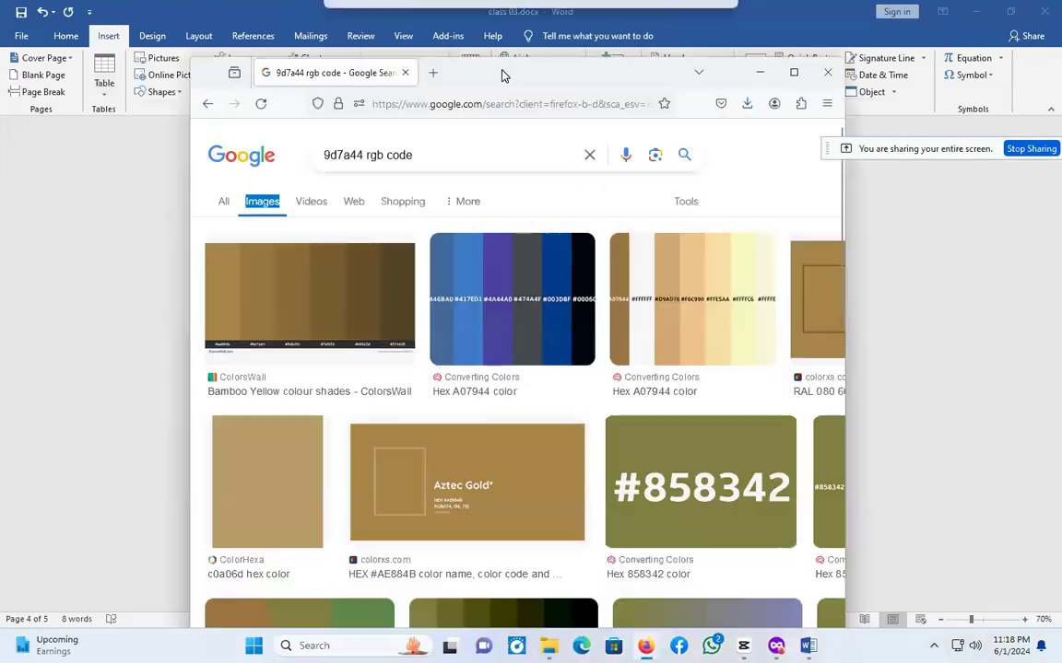
pyautogui.click(427, 72)
pyautogui.write('roe')
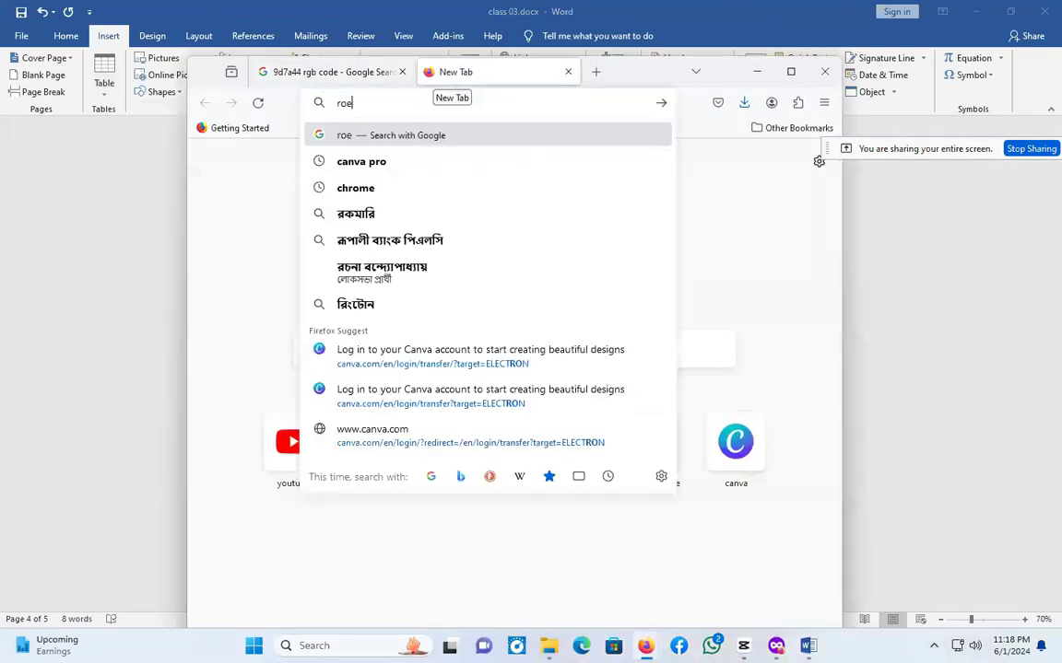
pyautogui.write(' vs column')
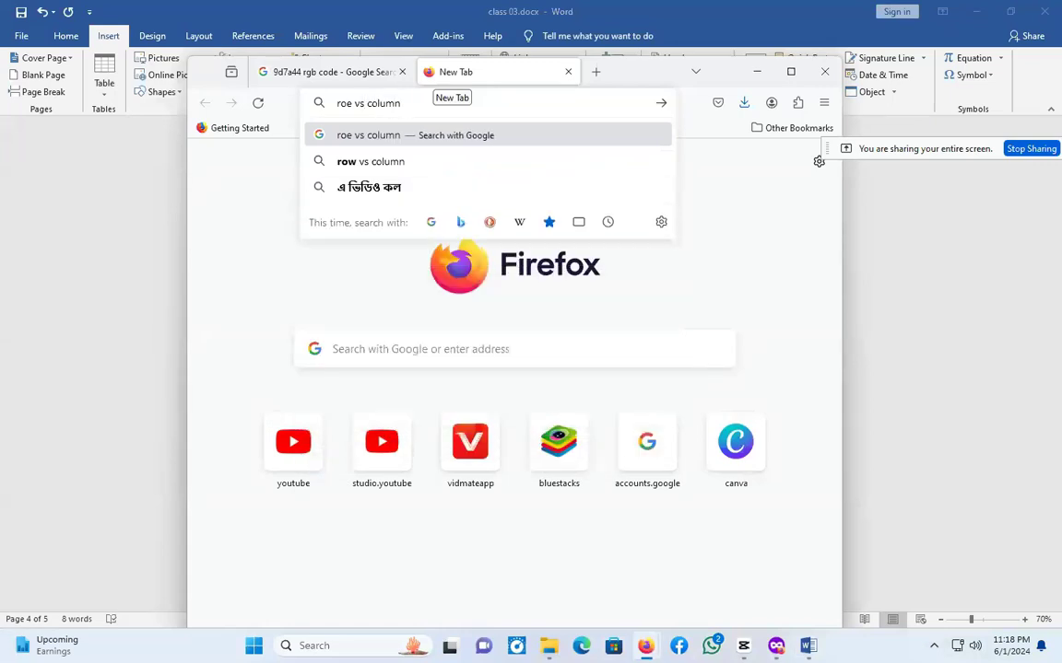
pyautogui.press('Return')
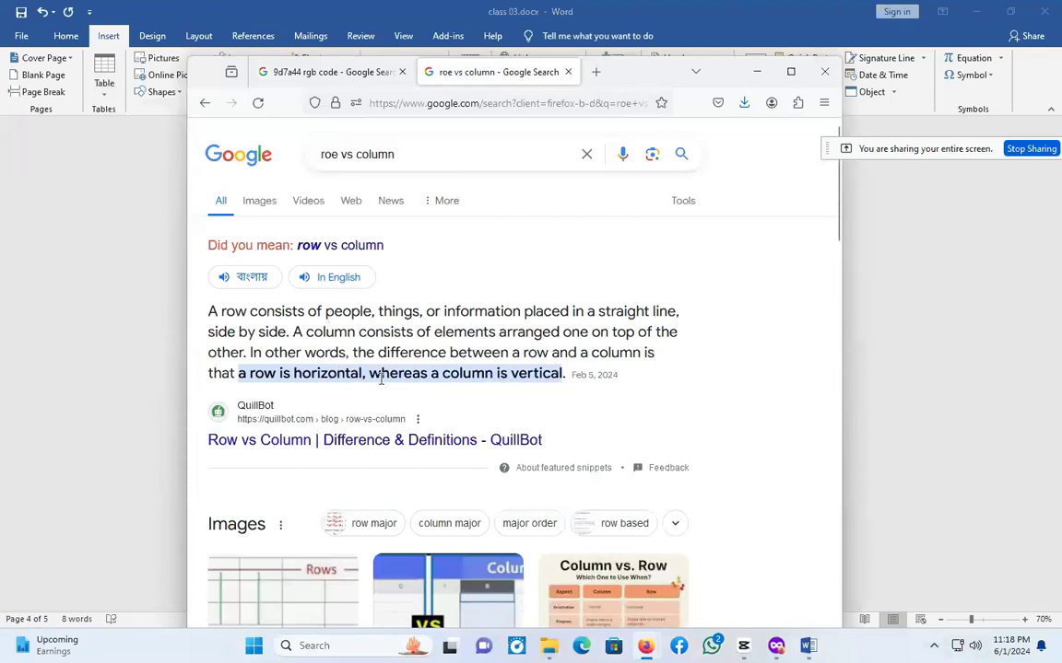
pyautogui.scroll(-3, 632, 400)
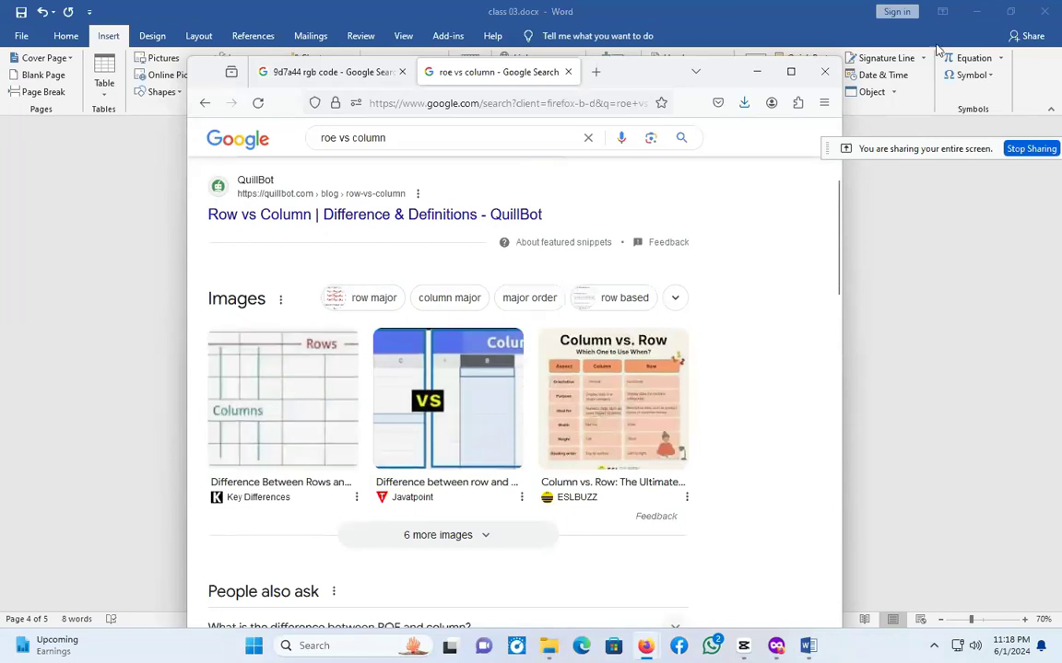
pyautogui.click(755, 71)
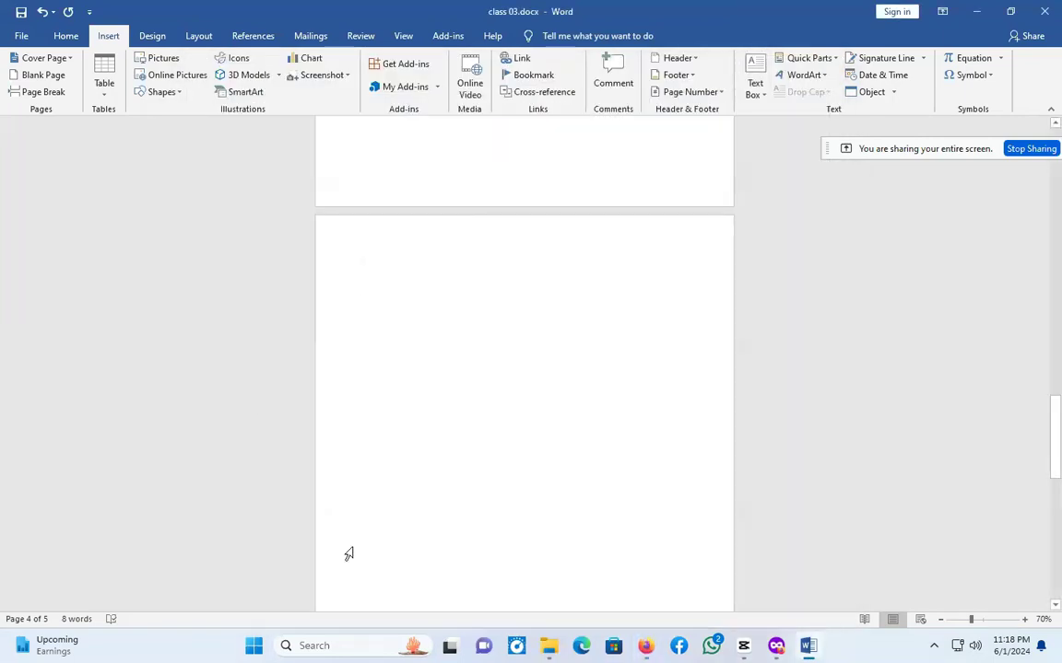
# Insert a table of six columns and six rows and apply the green grid style with solid header row and first column.
pyautogui.click(104, 81)
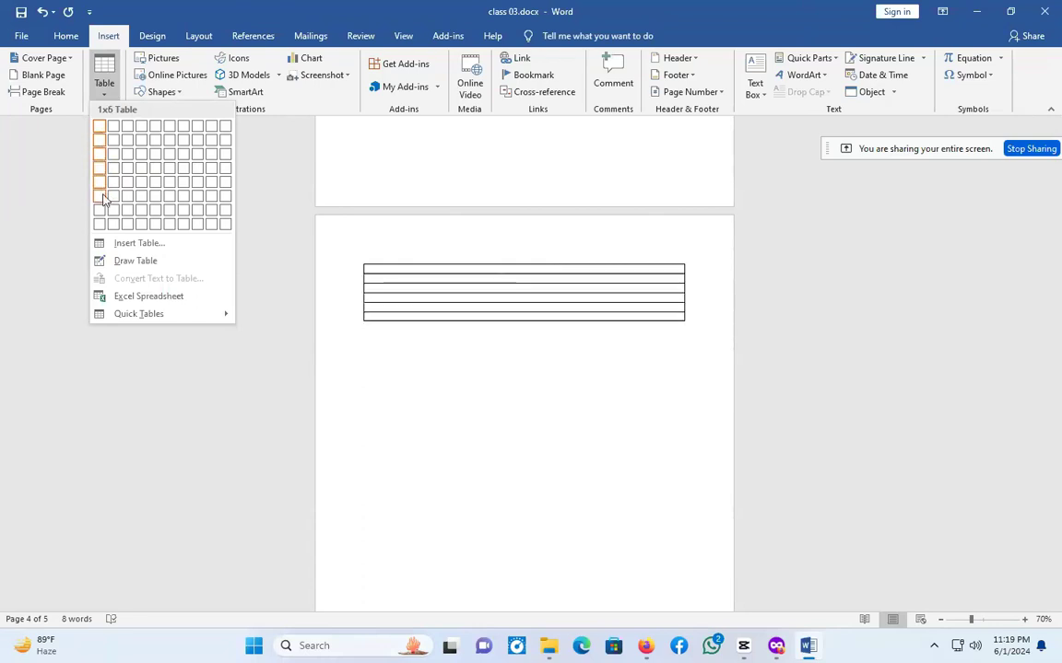
pyautogui.click(169, 202)
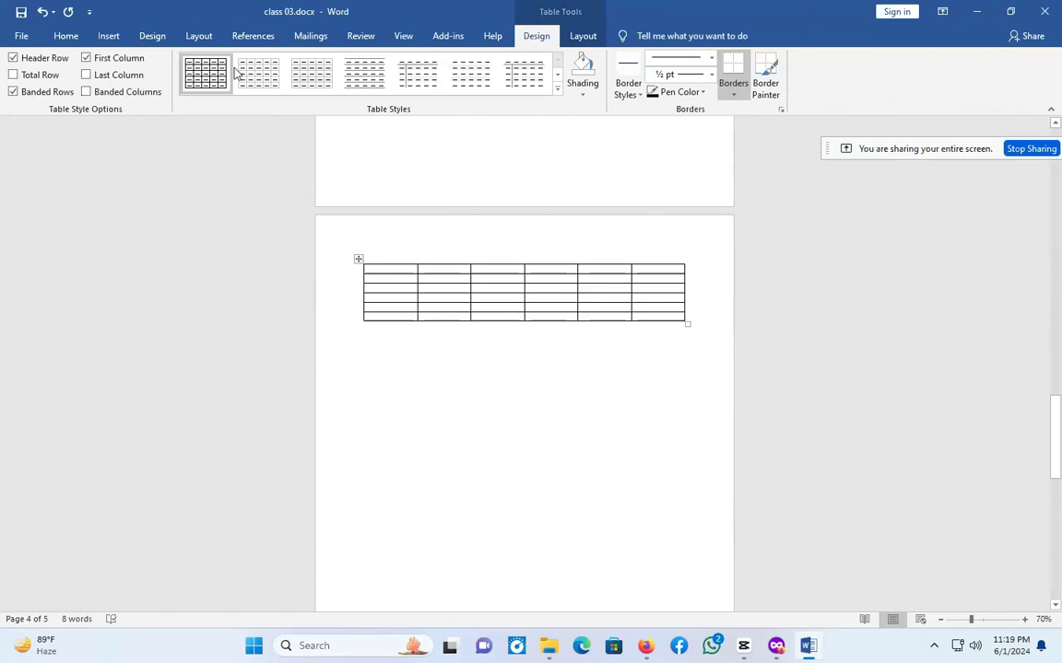
pyautogui.click(310, 78)
pyautogui.click(471, 74)
pyautogui.click(556, 88)
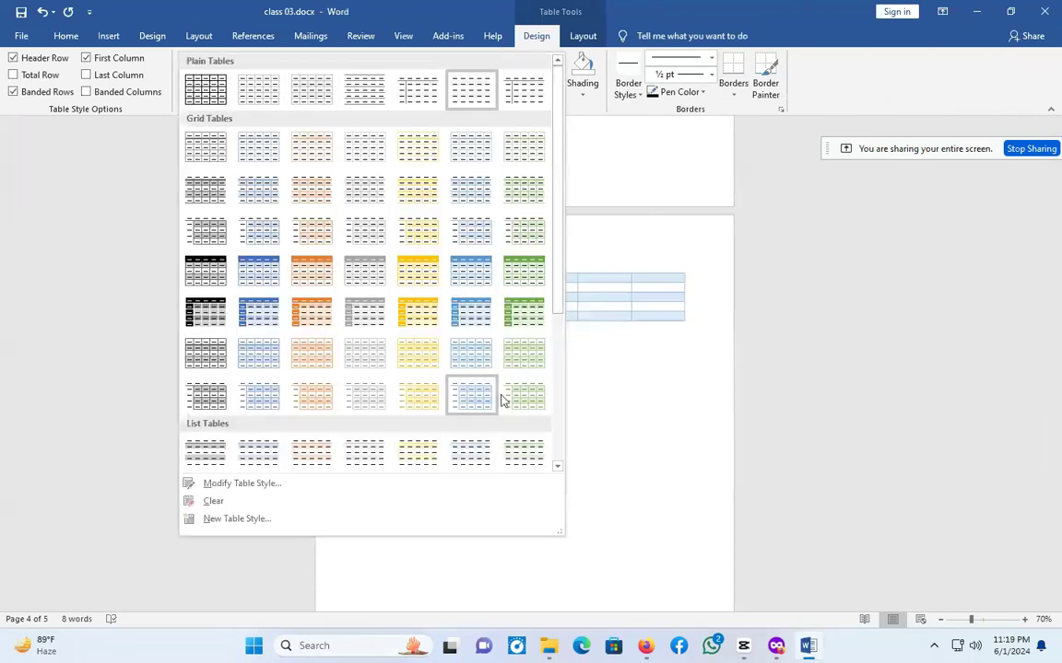
pyautogui.click(519, 322)
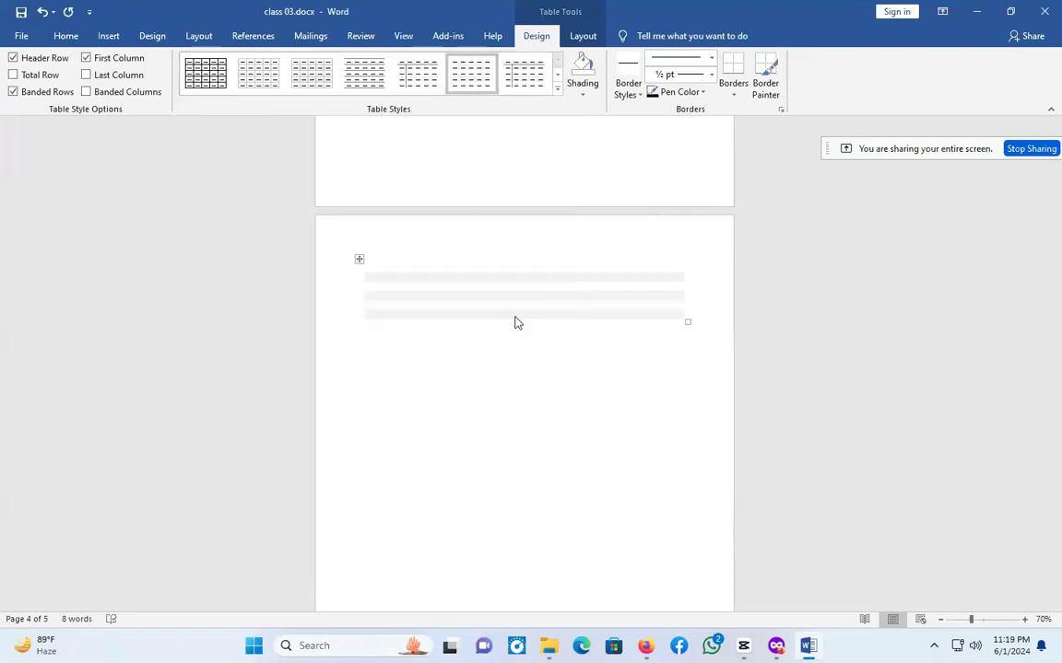
# Enlarge the whole table so its rows are about three times taller and it extends slightly past the right margin.
pyautogui.click(604, 381)
pyautogui.click(676, 308)
pyautogui.moveTo(688, 325); pyautogui.dragTo(721, 458)
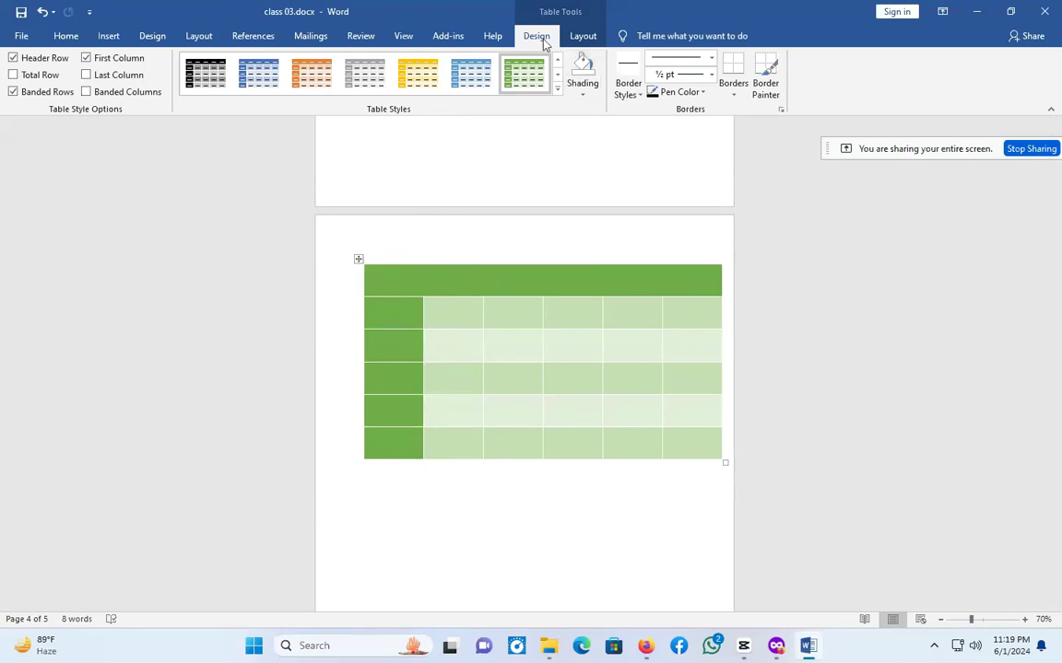
pyautogui.click(402, 35)
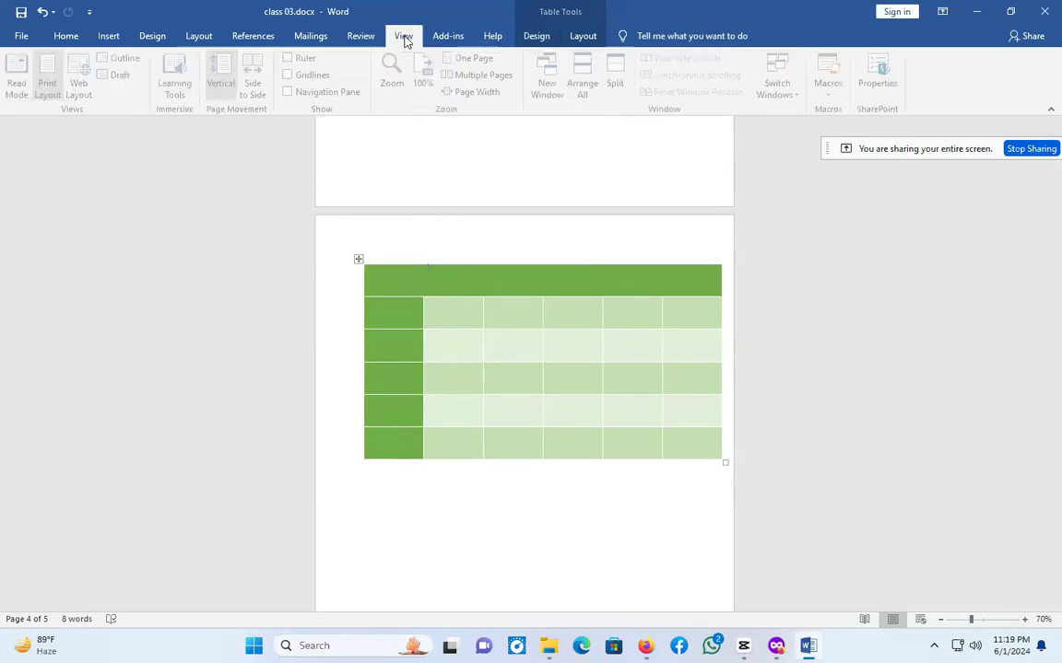
pyautogui.click(539, 37)
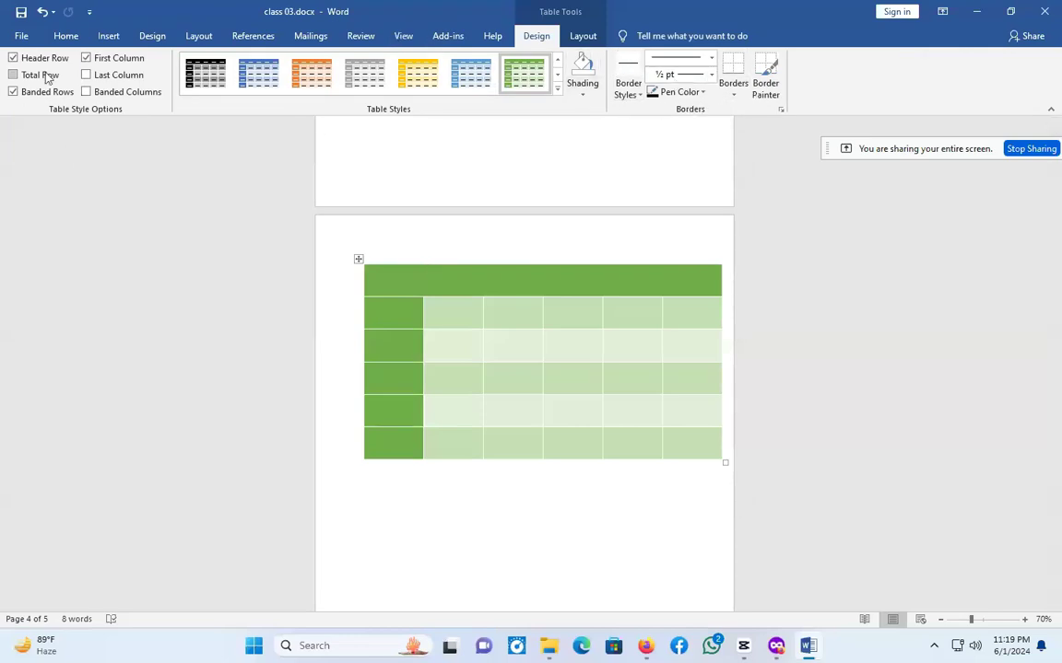
pyautogui.scroll(2, 101, 97)
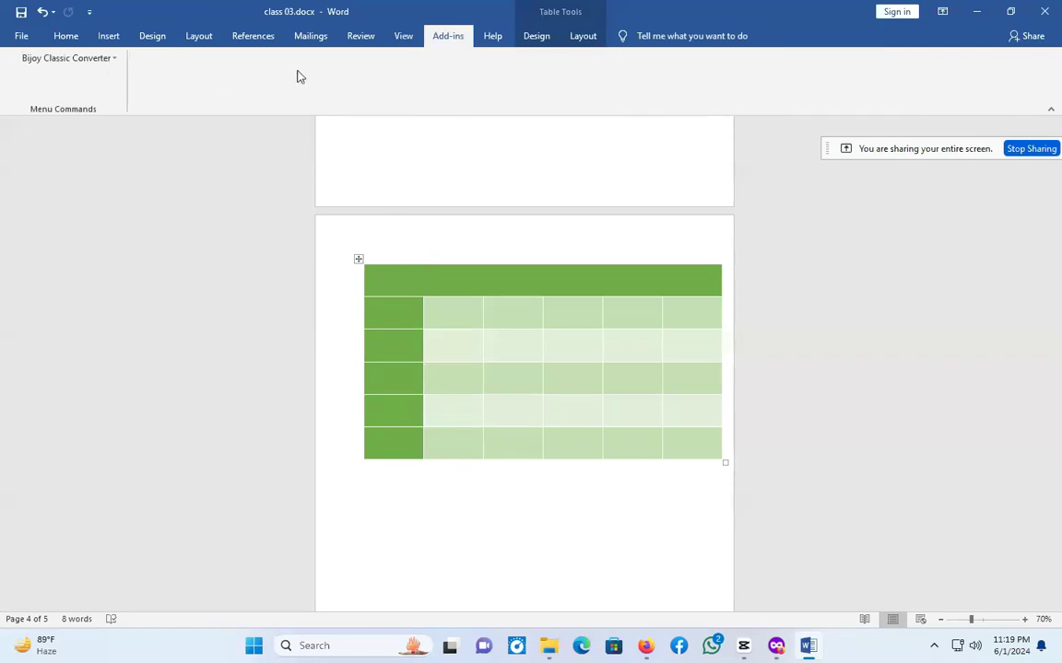
pyautogui.click(403, 35)
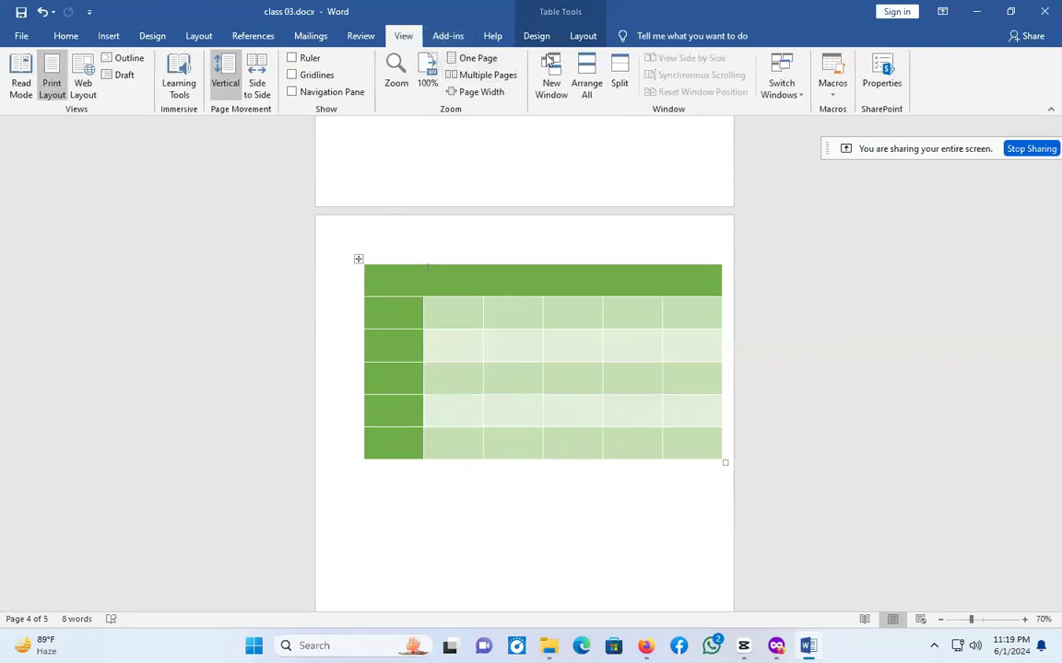
pyautogui.click(450, 39)
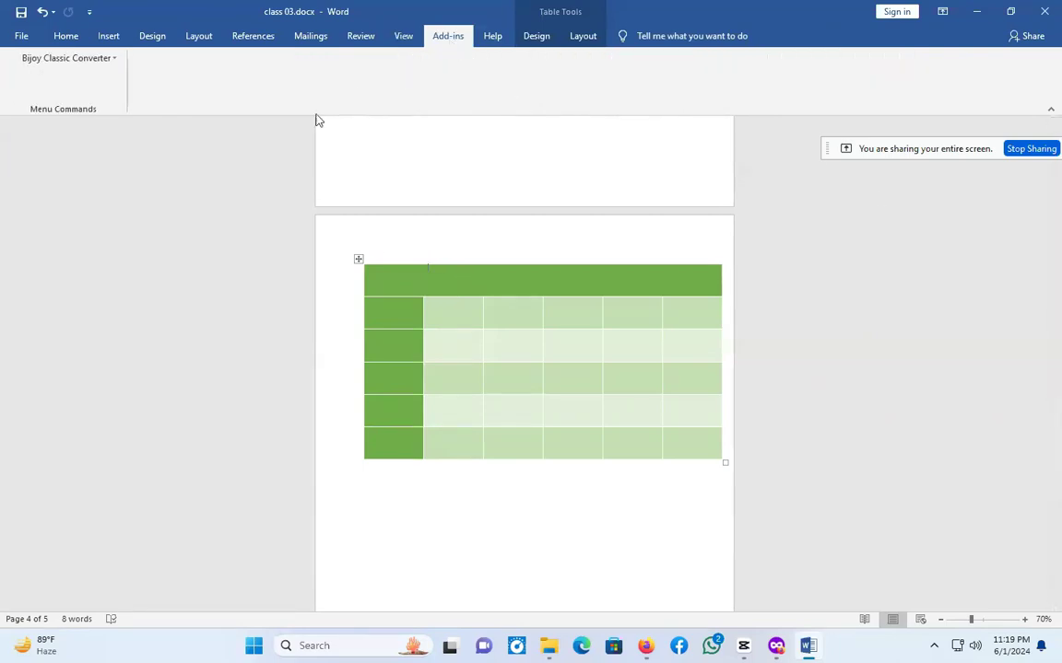
# Select the whole table and center it horizontally on the page.
pyautogui.click(358, 259)
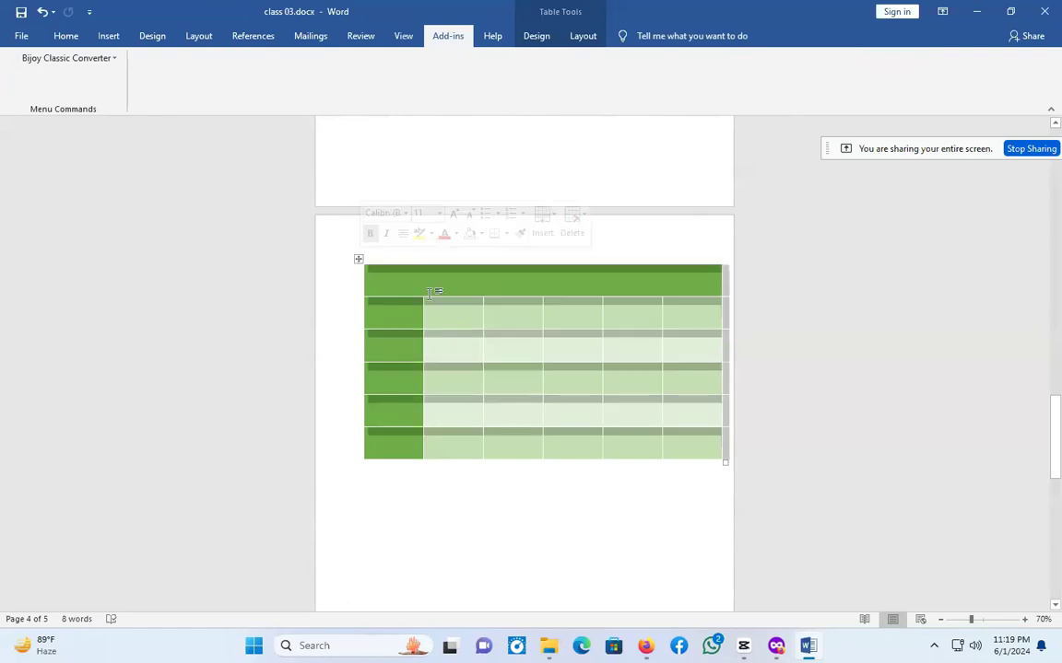
pyautogui.click(358, 259)
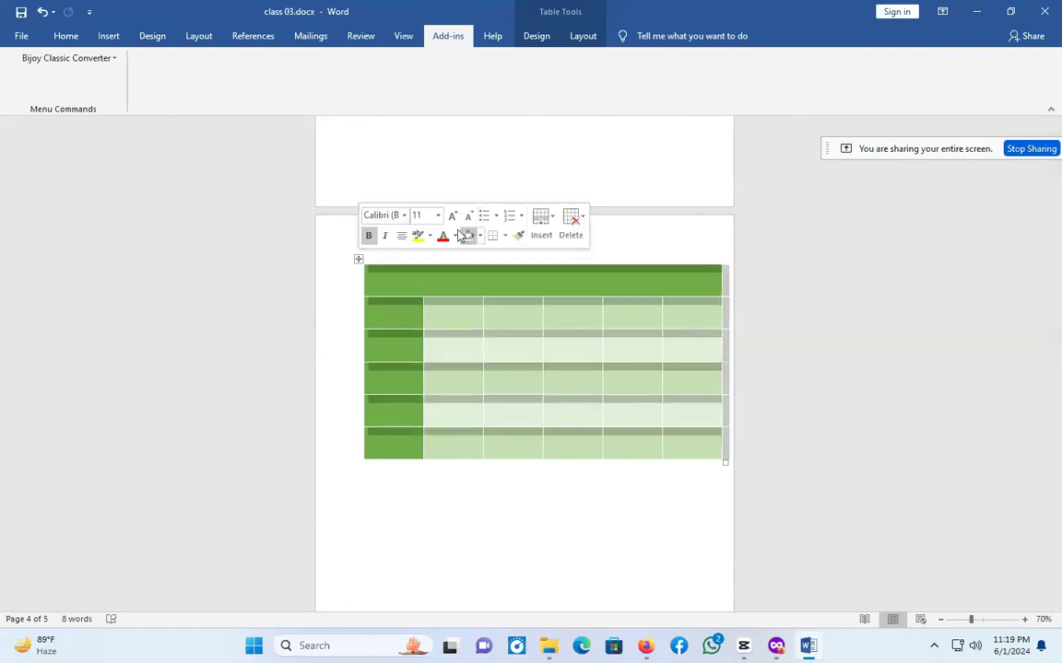
pyautogui.click(401, 235)
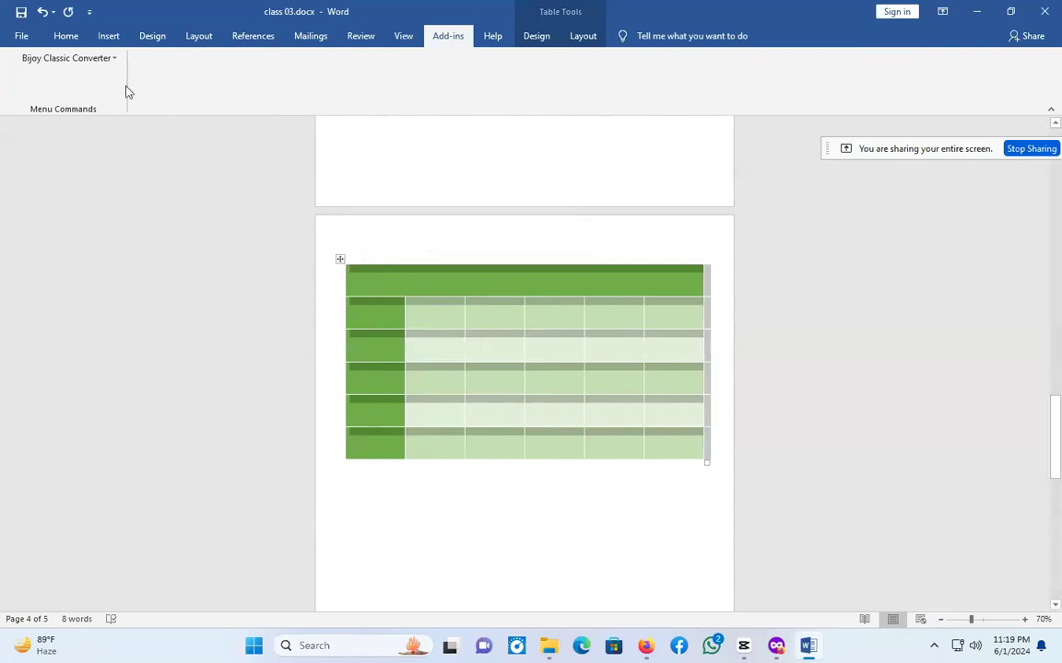
pyautogui.click(65, 37)
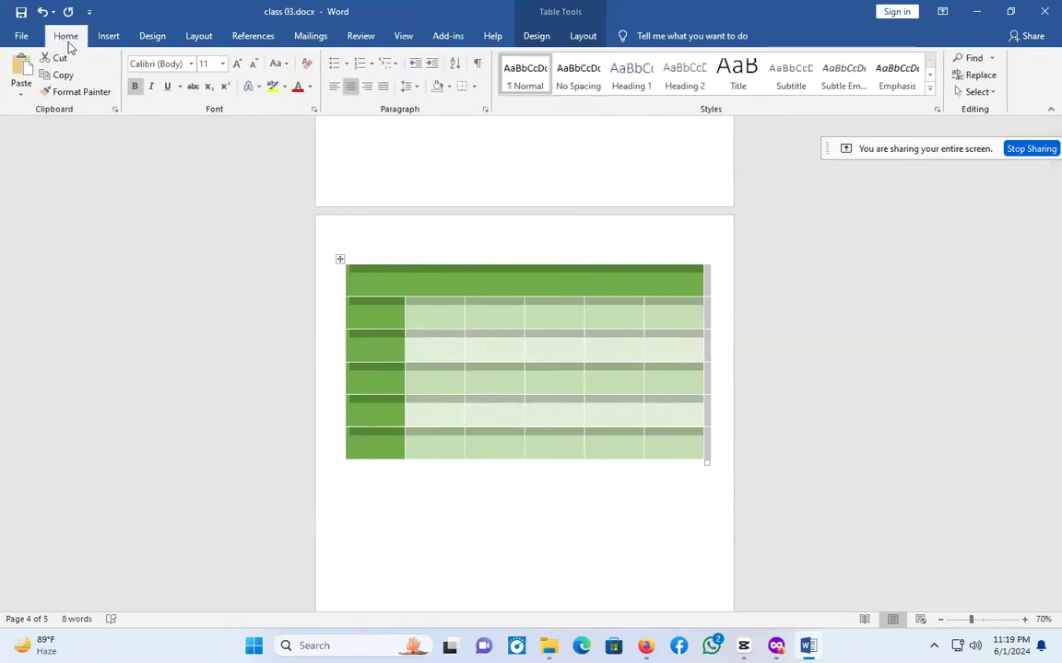
pyautogui.click(357, 90)
pyautogui.click(357, 91)
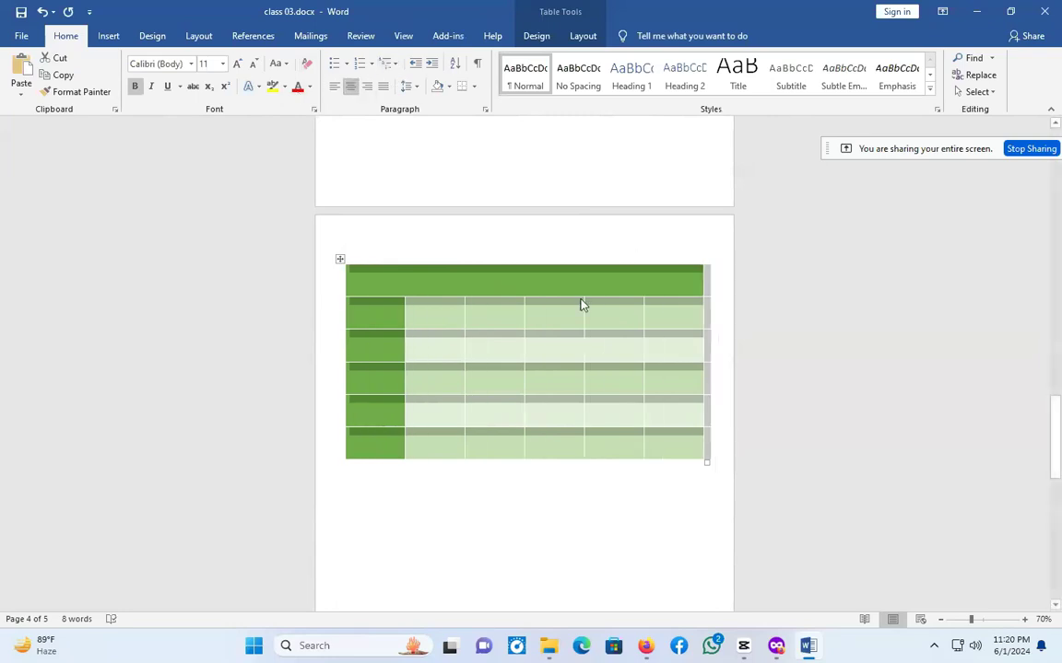
# Enter the heading "Student Result sheet" in the fourth cell of the table's header row.
pyautogui.click(552, 277)
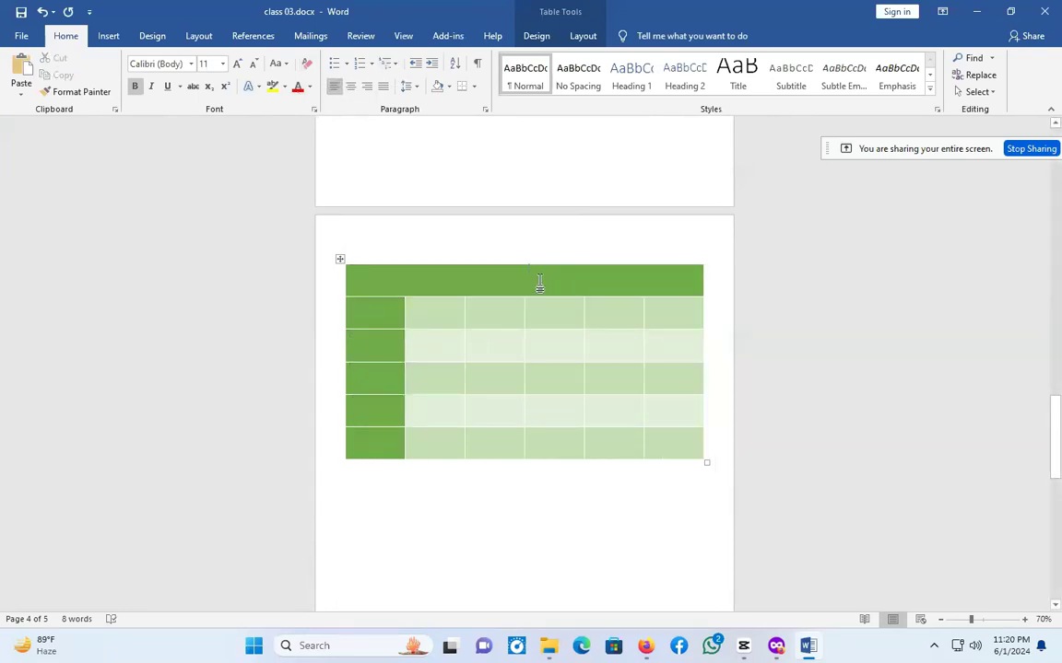
pyautogui.write('s')
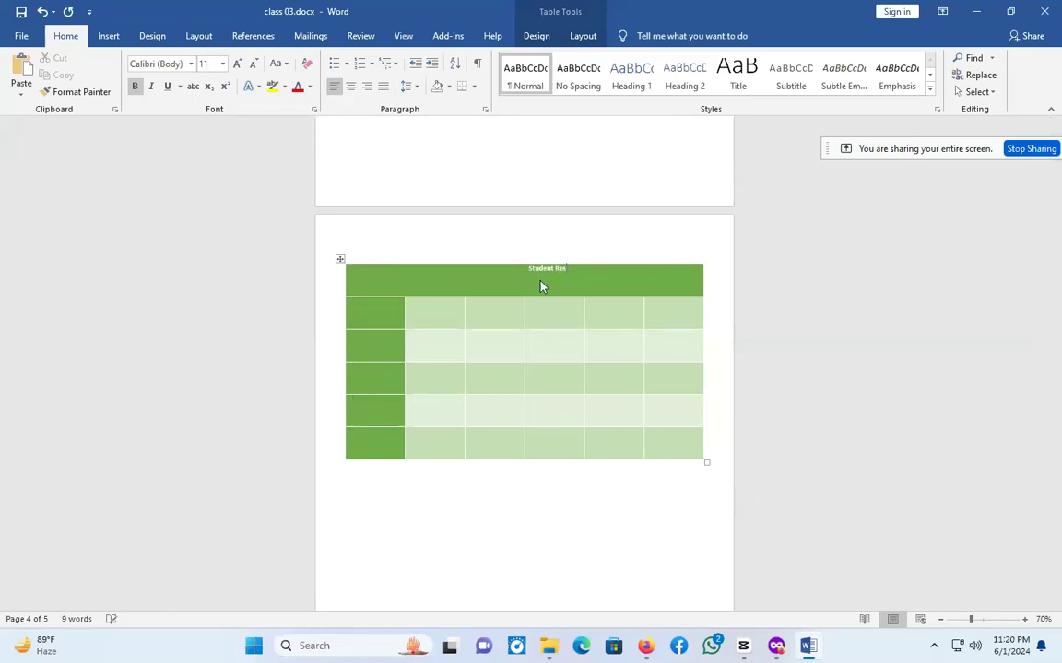
pyautogui.write('t')
pyautogui.press('Return')
pyautogui.write('sheet')
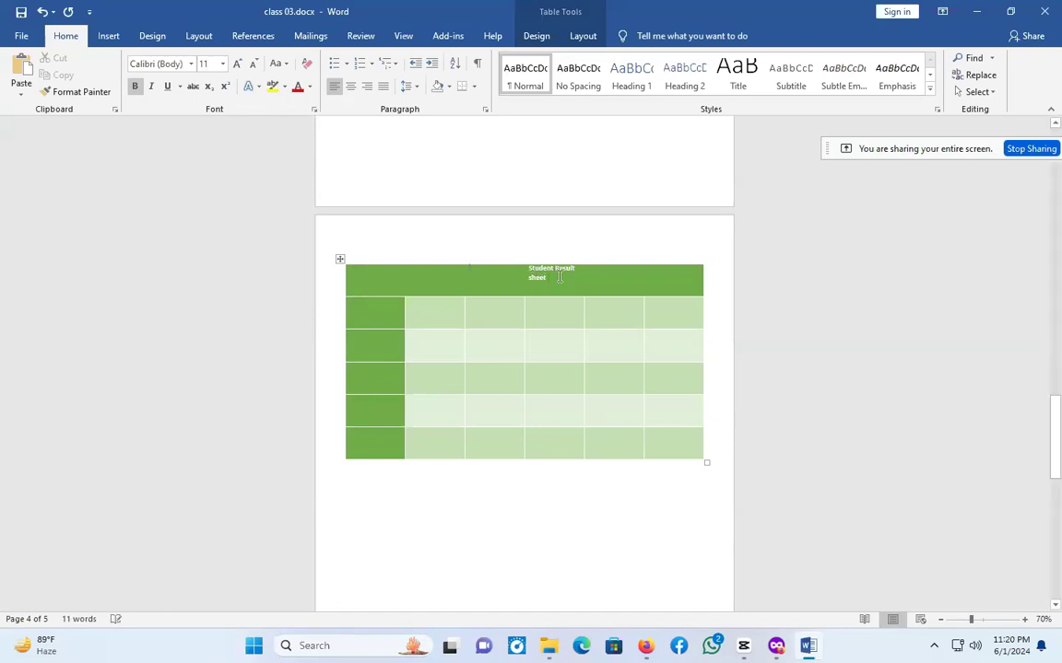
# Center the "Student Result sheet" heading in its cell and try to join "sheet" to the heading's first line.
pyautogui.click(585, 268)
pyautogui.click(618, 273)
pyautogui.hotkey('ctrl', 'z')
pyautogui.click(352, 86)
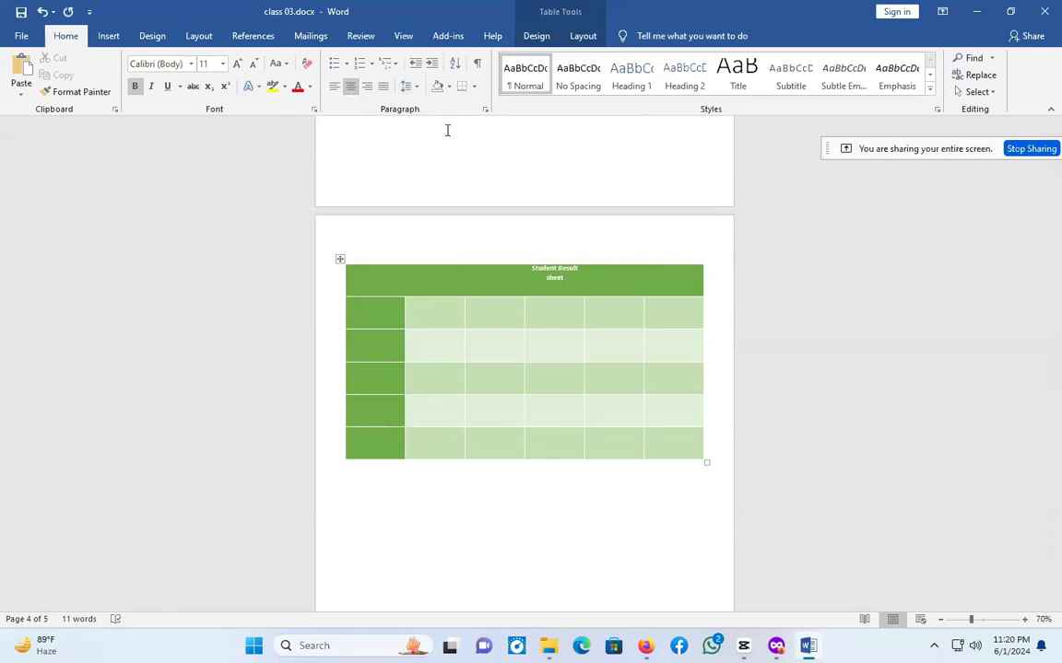
pyautogui.click(540, 278)
pyautogui.press('BackSpace')
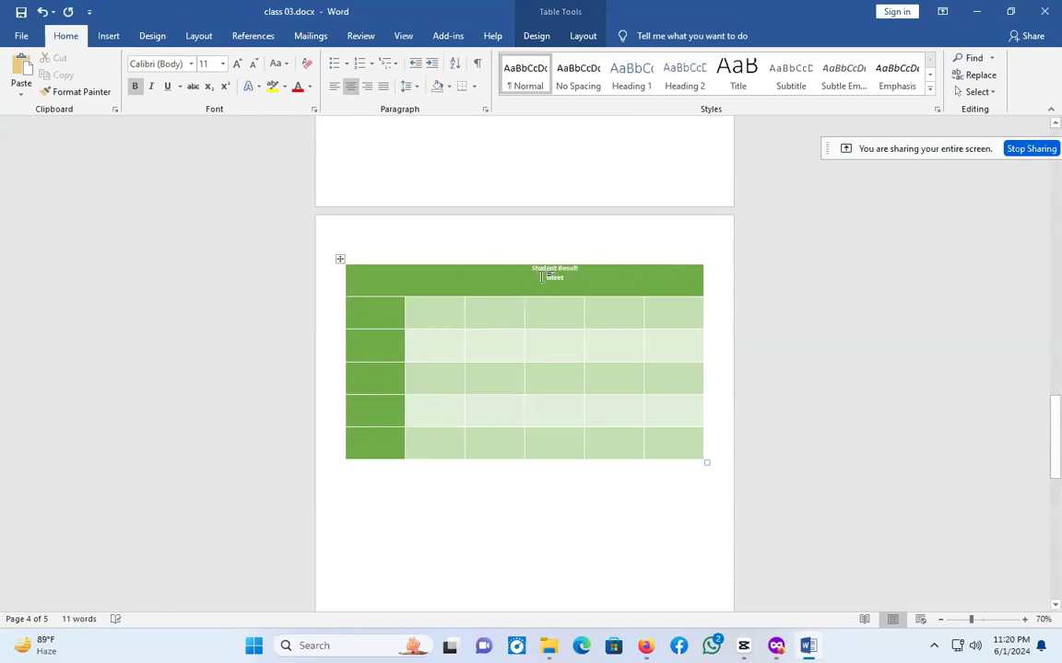
# Select the whole table and switch its Header Row and First Column style options off and on again.
pyautogui.click(492, 290)
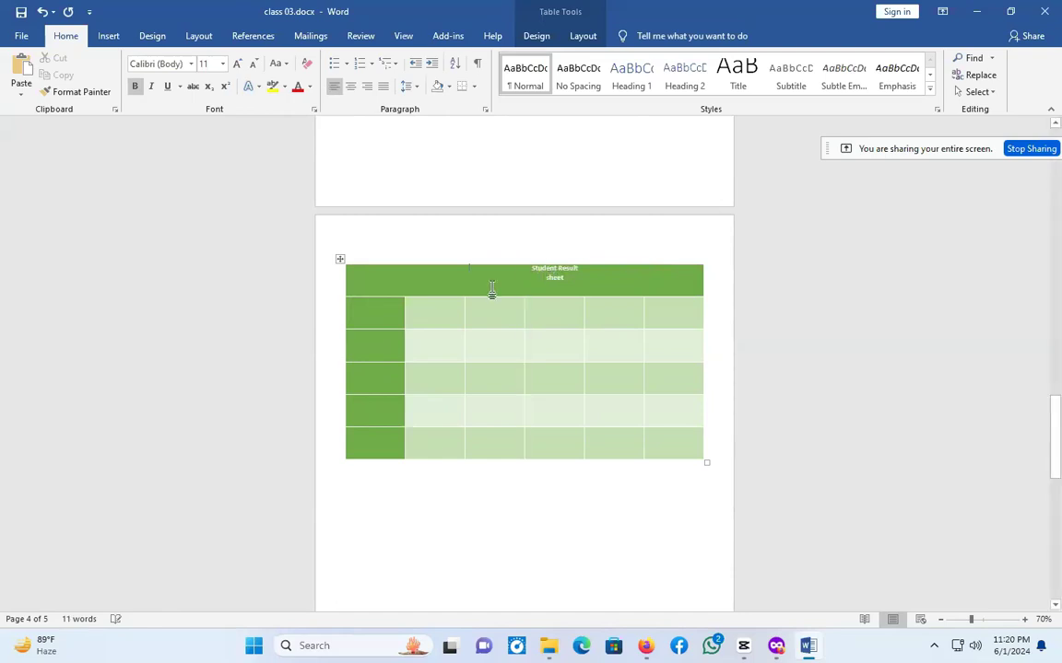
pyautogui.click(339, 259)
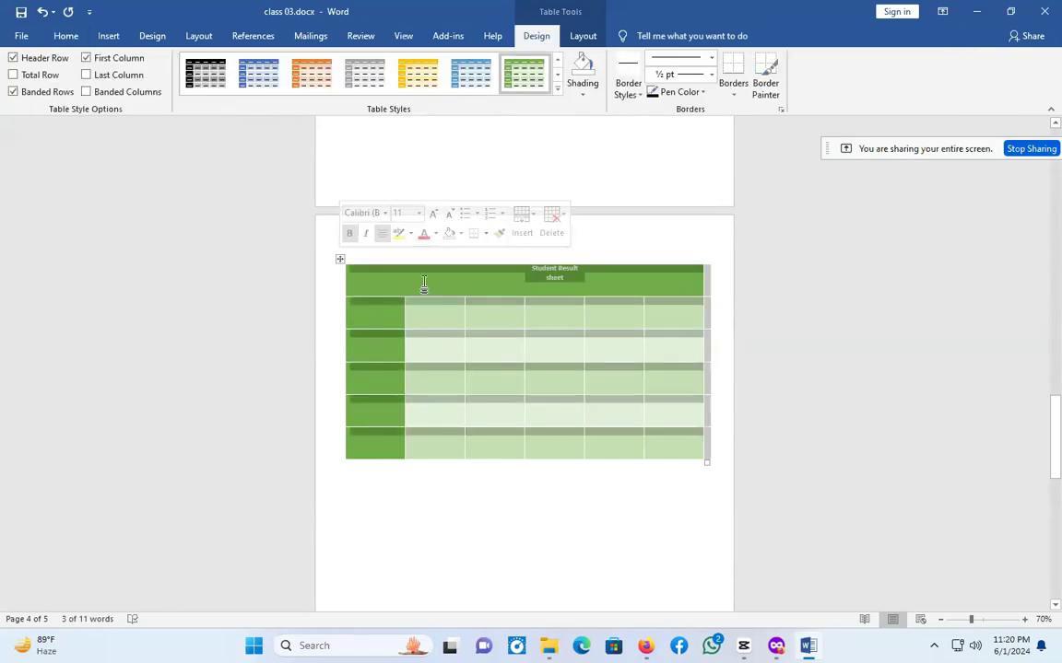
pyautogui.click(13, 58)
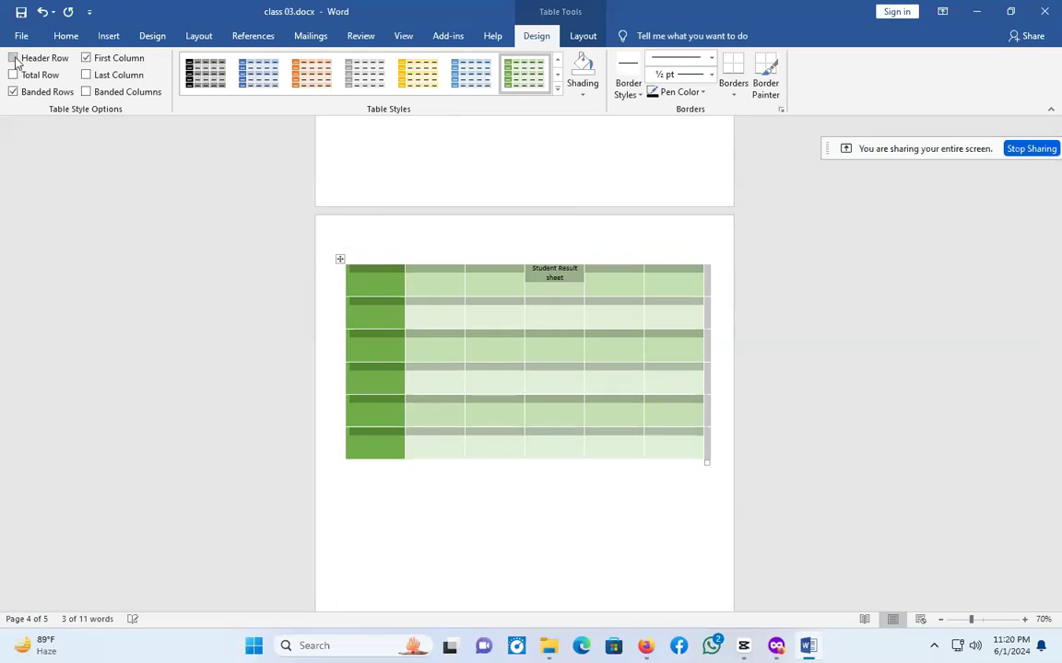
pyautogui.click(13, 58)
pyautogui.click(85, 58)
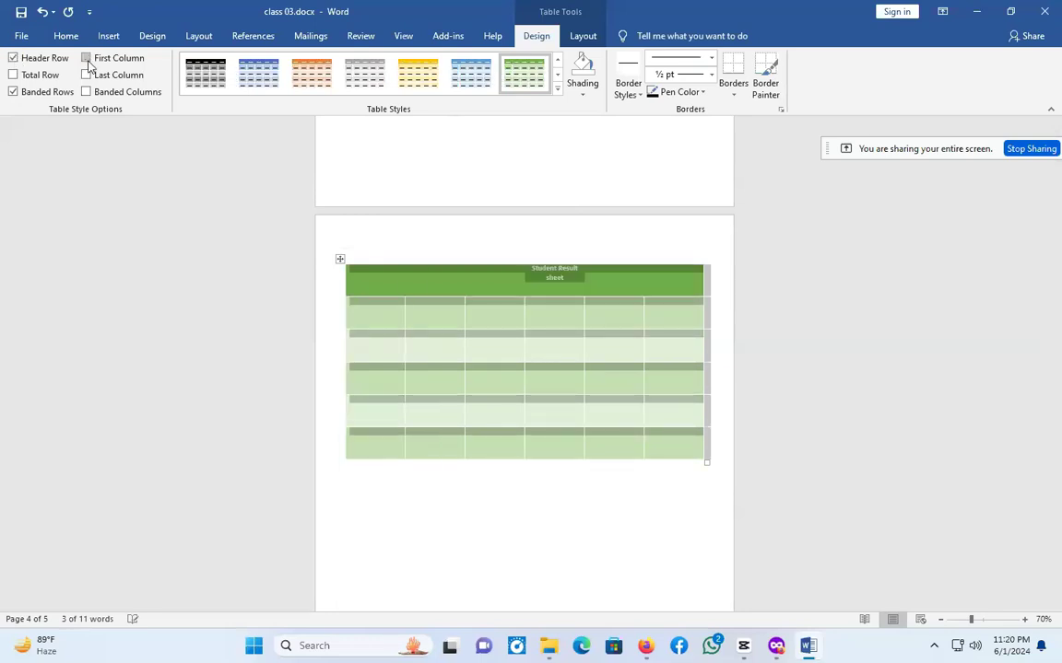
pyautogui.click(86, 58)
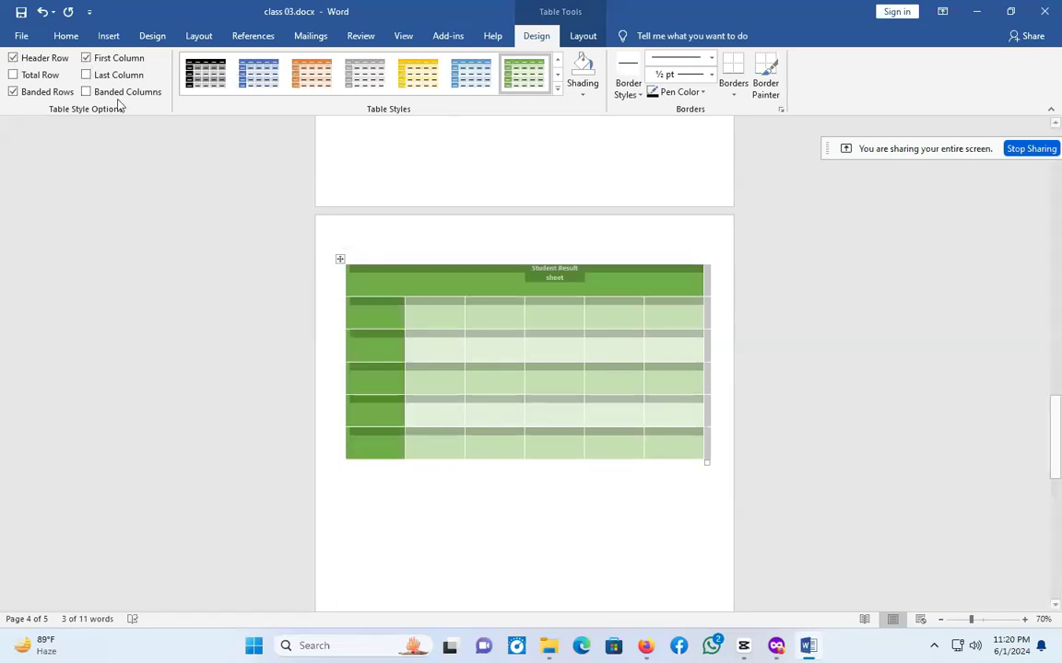
# Toggle the table's Banded Rows option off and on, ending with it enabled, and look through the available border types.
pyautogui.click(13, 93)
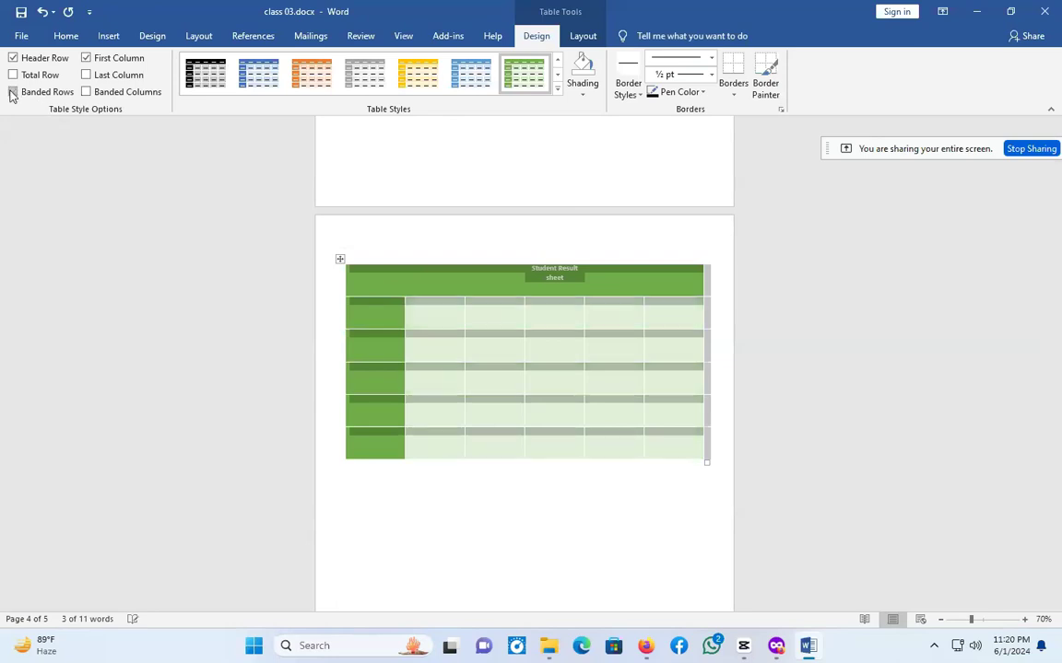
pyautogui.click(13, 92)
pyautogui.click(13, 92)
pyautogui.click(13, 92)
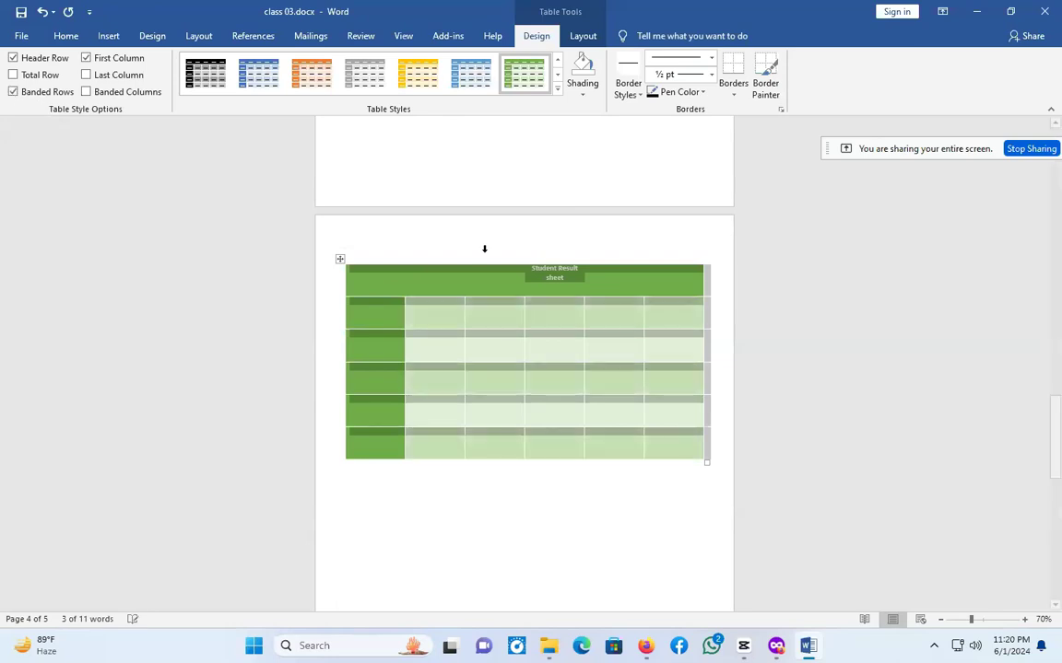
pyautogui.click(732, 91)
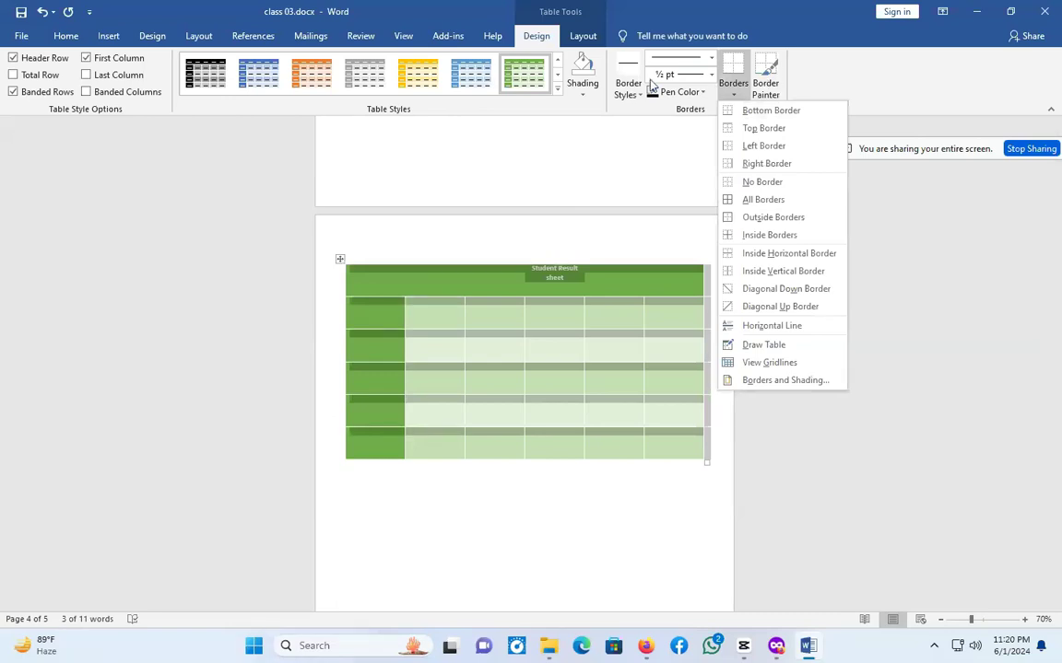
pyautogui.click(584, 229)
# Set the font size of the "Student Result sheet" heading in the header row to 18.
pyautogui.click(580, 284)
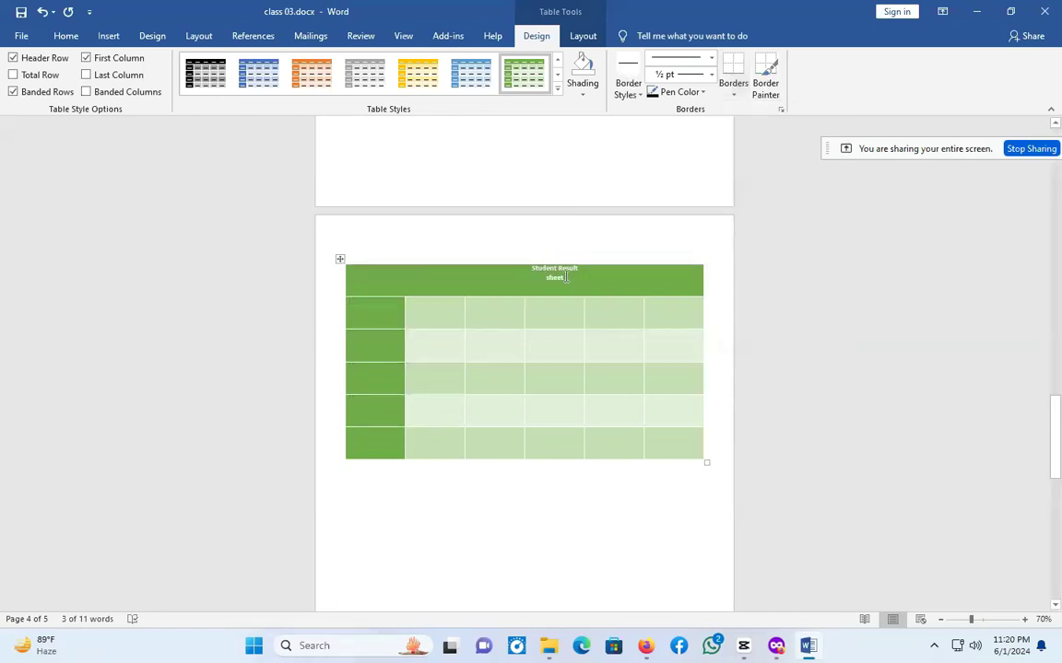
pyautogui.moveTo(579, 284); pyautogui.dragTo(525, 260)
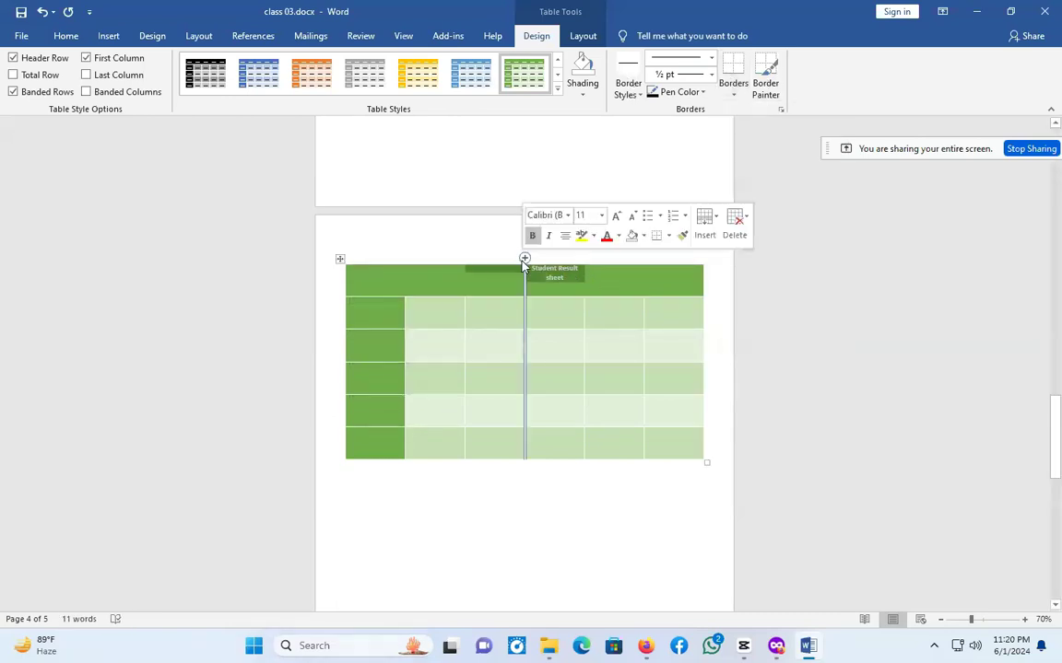
pyautogui.click(601, 216)
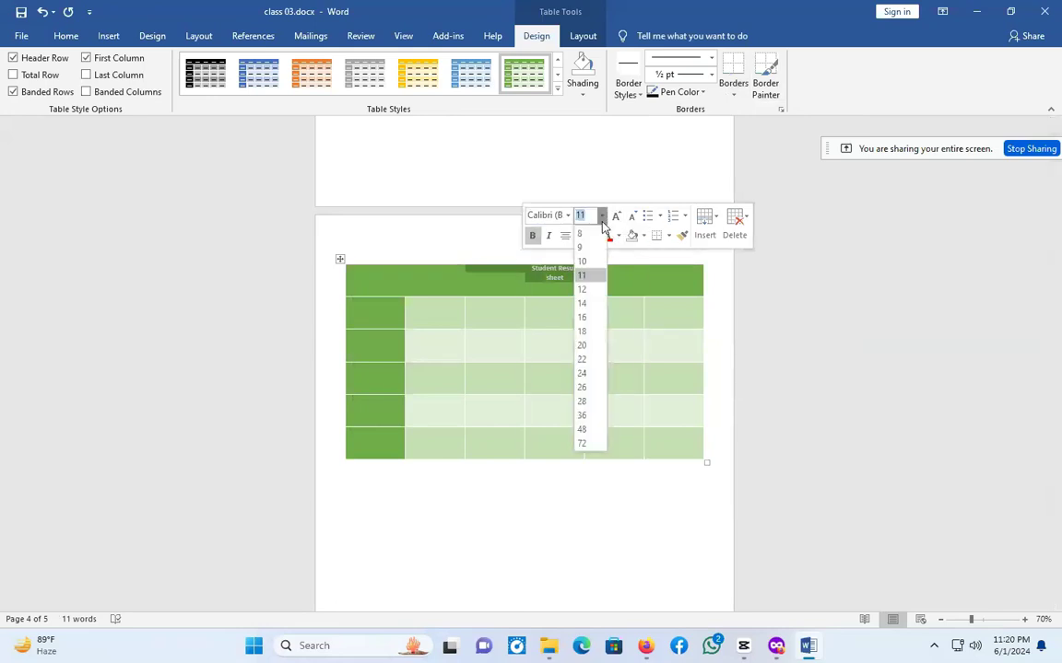
pyautogui.click(590, 332)
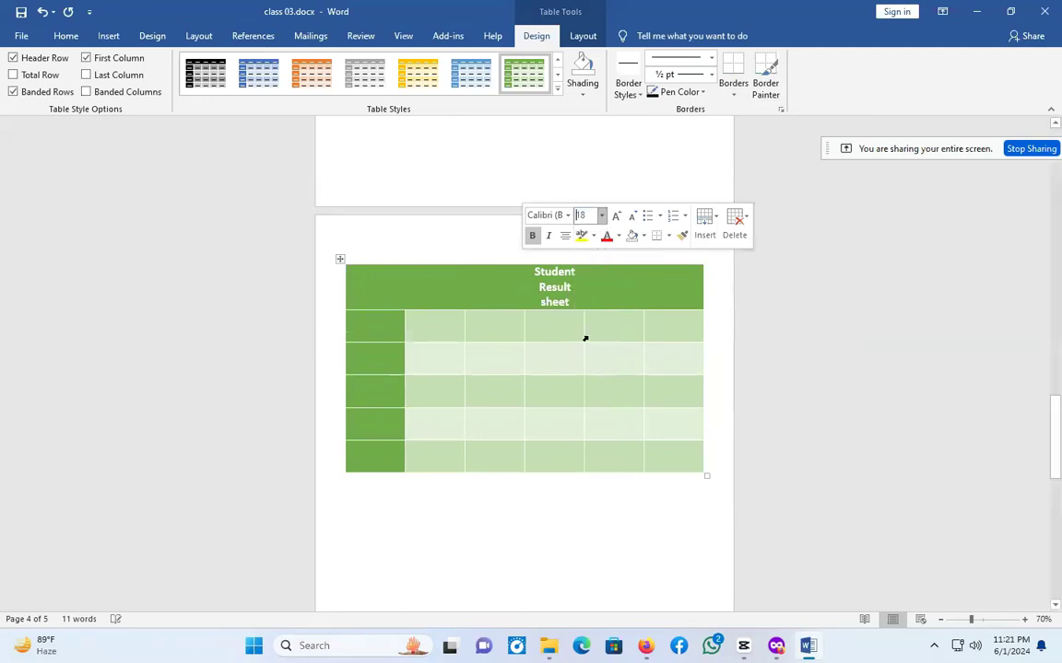
# Select the table's header row cells and choose the blue double-line theme border style for border painting.
pyautogui.click(610, 285)
pyautogui.moveTo(653, 290); pyautogui.dragTo(403, 267)
pyautogui.click(633, 93)
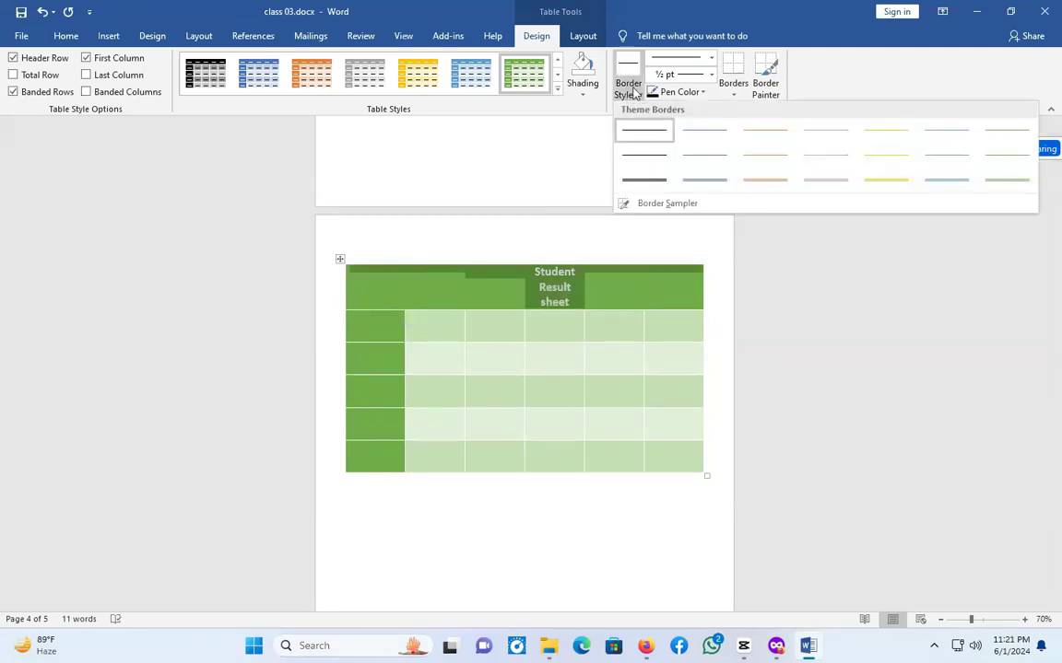
pyautogui.click(704, 180)
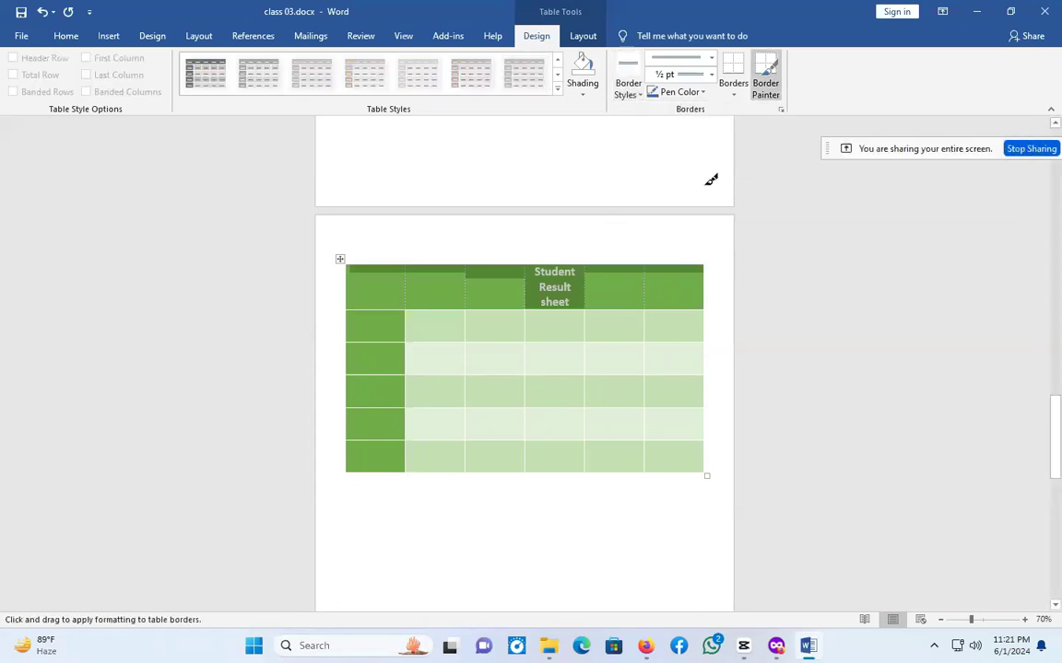
# Undo the heading's font size change, the table style option toggles and the latest edit to the heading's wording.
pyautogui.hotkey('ctrl', 'z')
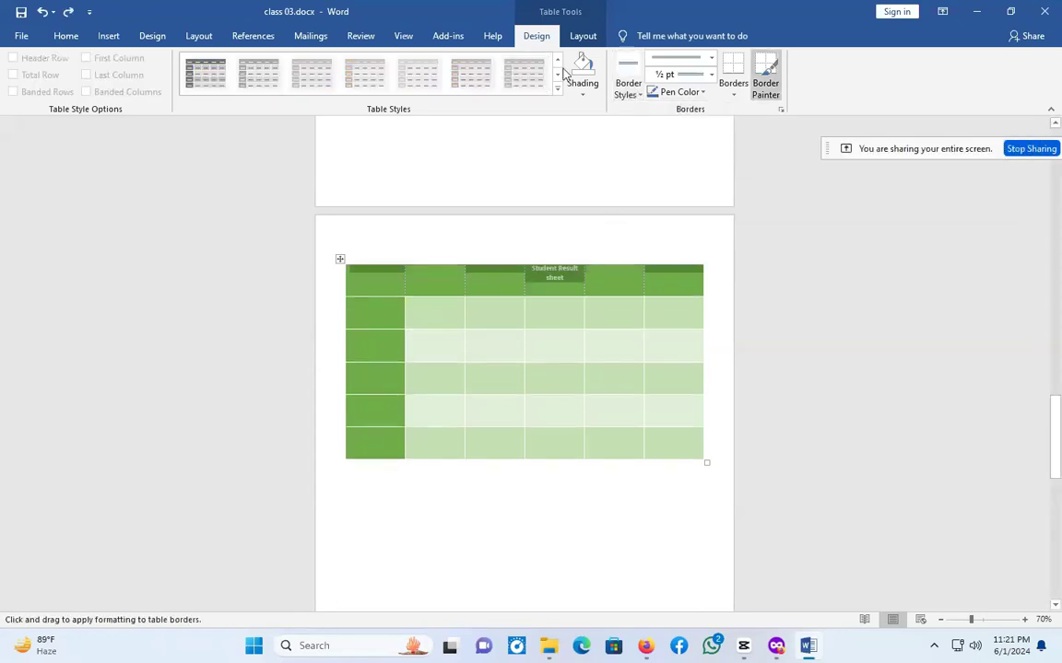
pyautogui.click(401, 38)
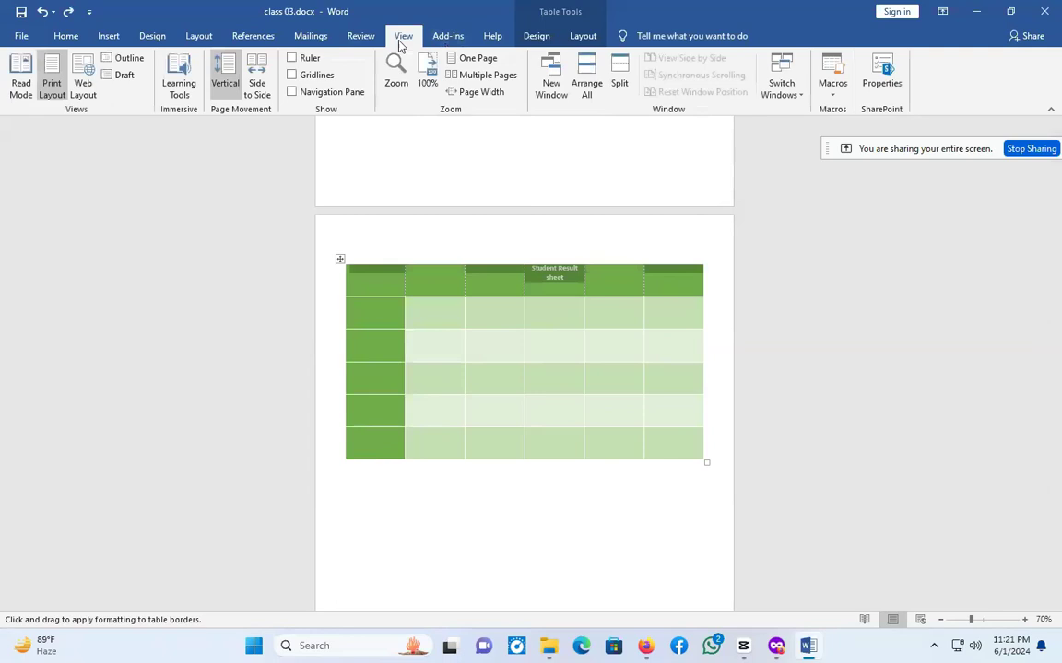
pyautogui.click(539, 37)
pyautogui.click(584, 37)
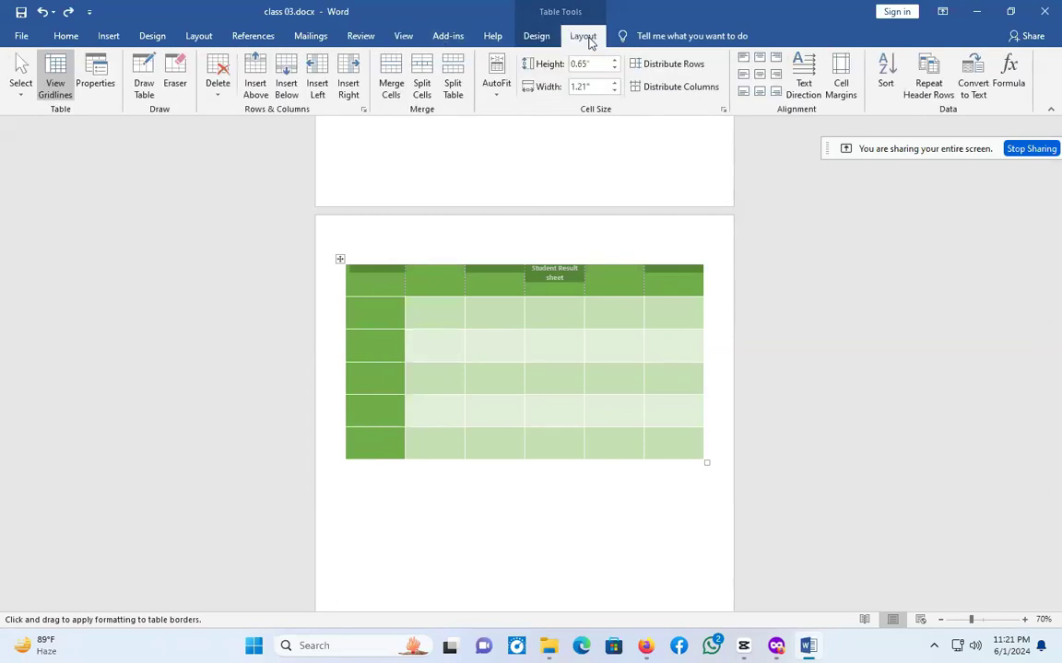
pyautogui.click(610, 289)
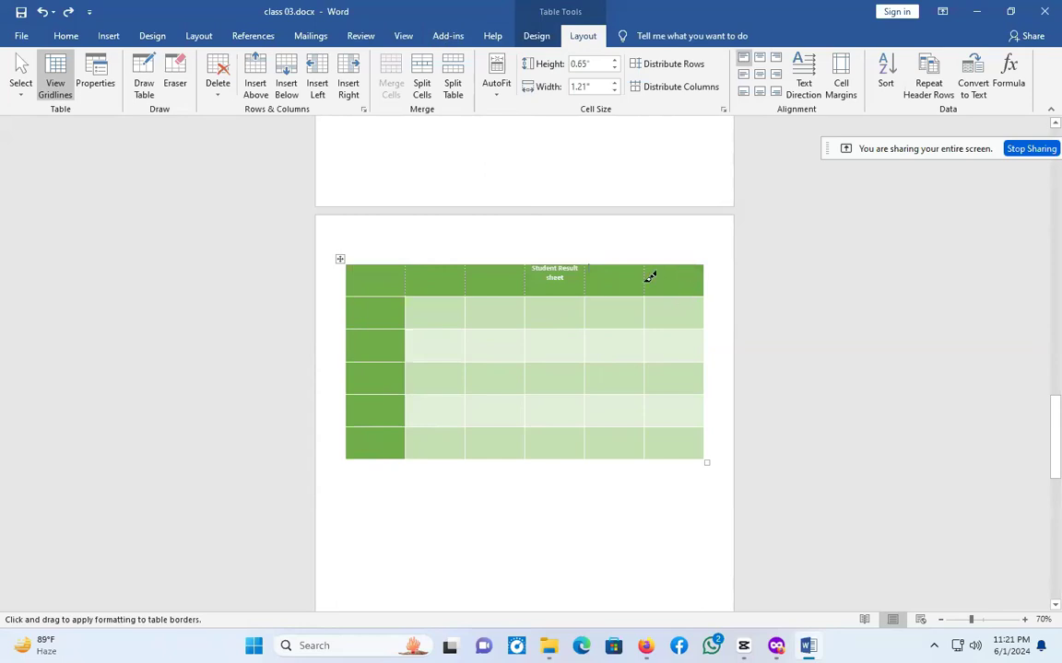
pyautogui.hotkey('ctrl', 'z')
pyautogui.hotkey('ctrl', 'z')
pyautogui.hotkey('ctrl', 'z')
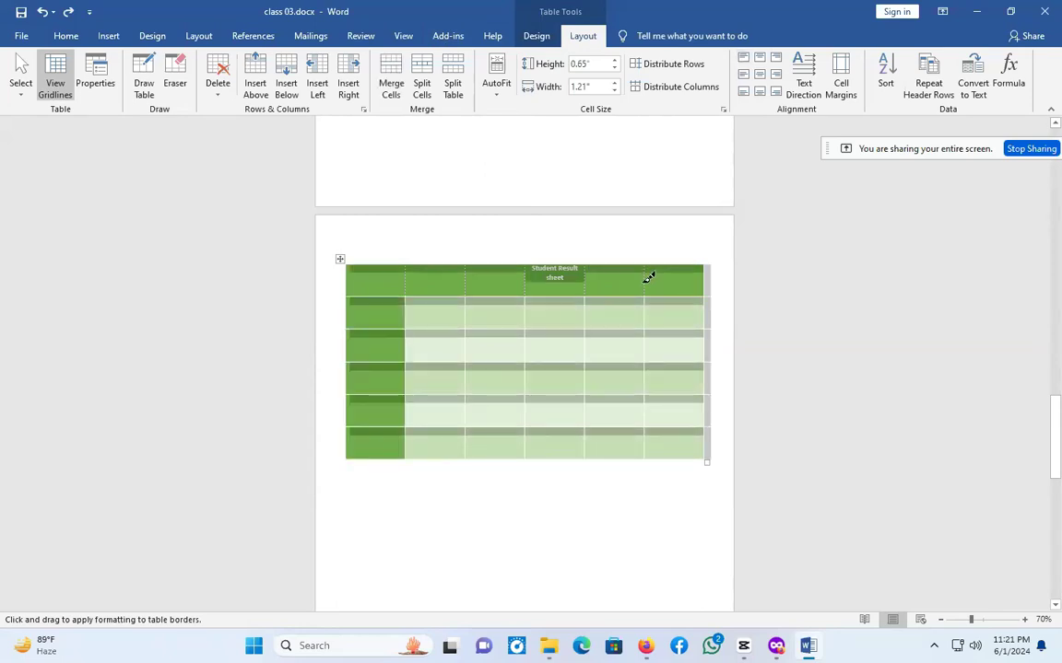
pyautogui.hotkey('ctrl', 'z')
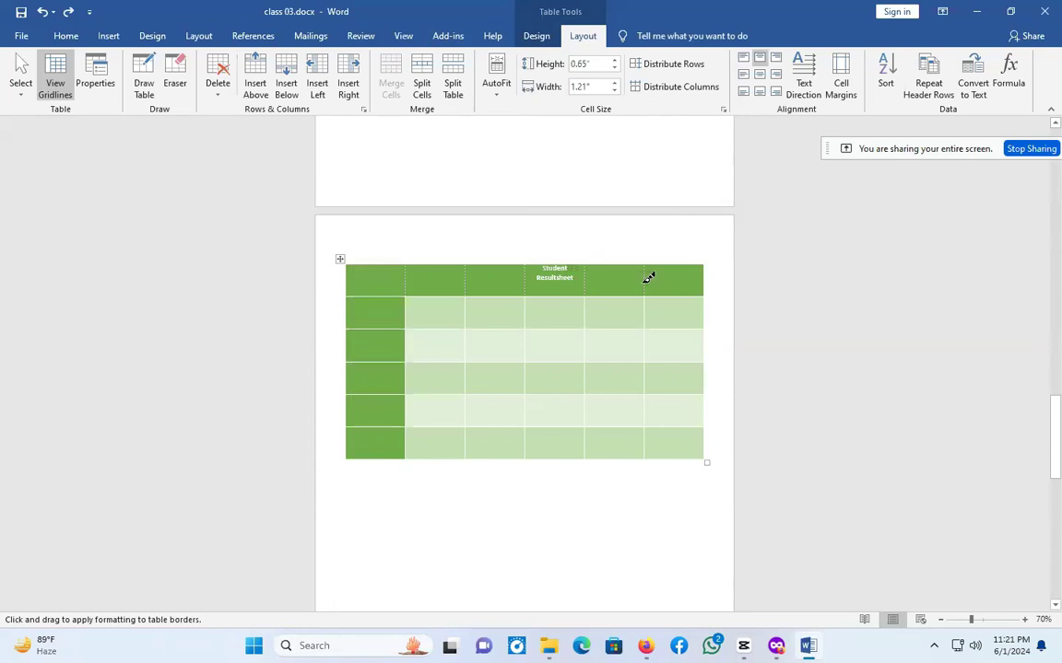
# Undo the remaining heading text edits and the table's horizontal centering on the page.
pyautogui.hotkey('ctrl', 'z')
pyautogui.hotkey('ctrl', 'z')
pyautogui.hotkey('ctrl', 'z')
pyautogui.hotkey('ctrl', 'z')
pyautogui.hotkey('ctrl', 'z')
pyautogui.hotkey('ctrl', 'z')
pyautogui.hotkey('ctrl', 'z')
pyautogui.hotkey('ctrl', 'z')
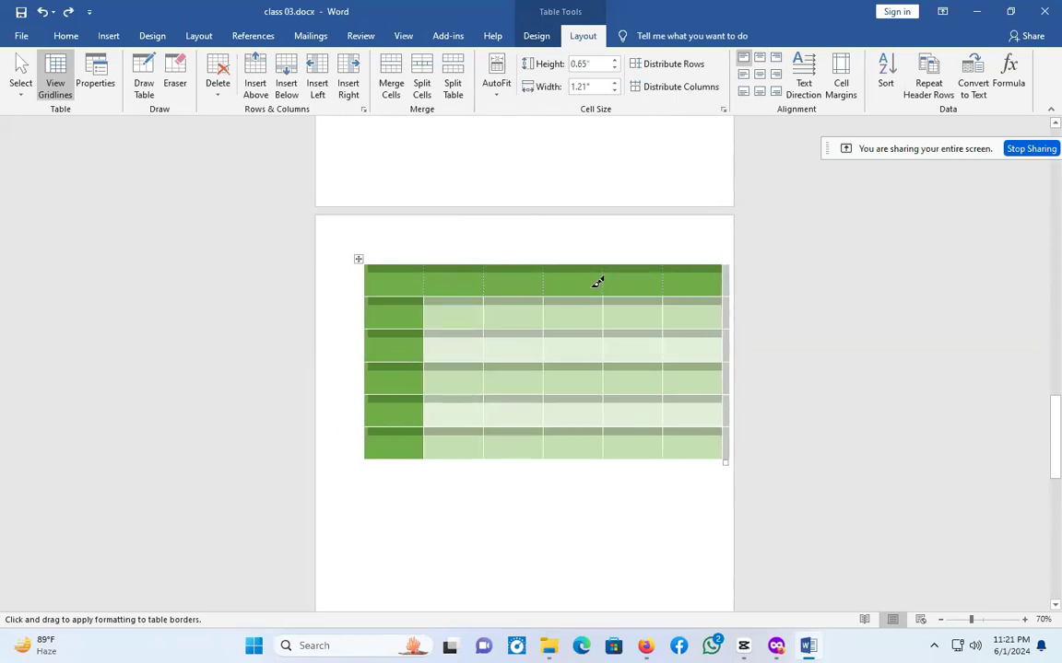
# Paint the first divider in the header row with the double-line border and merge the whole table into one cell.
pyautogui.click(424, 290)
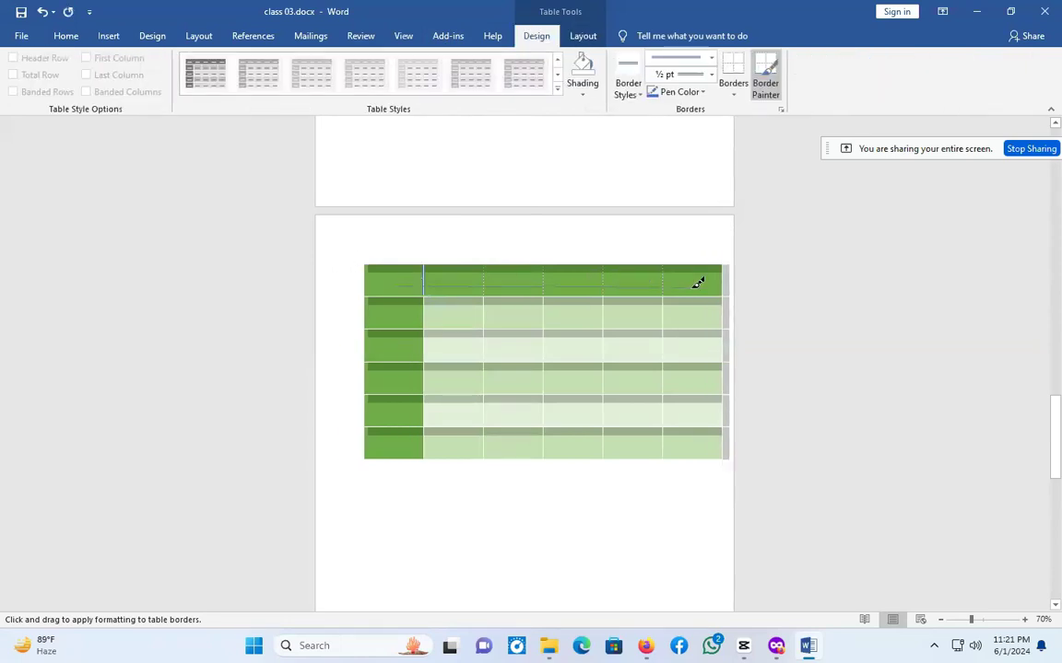
pyautogui.click(583, 37)
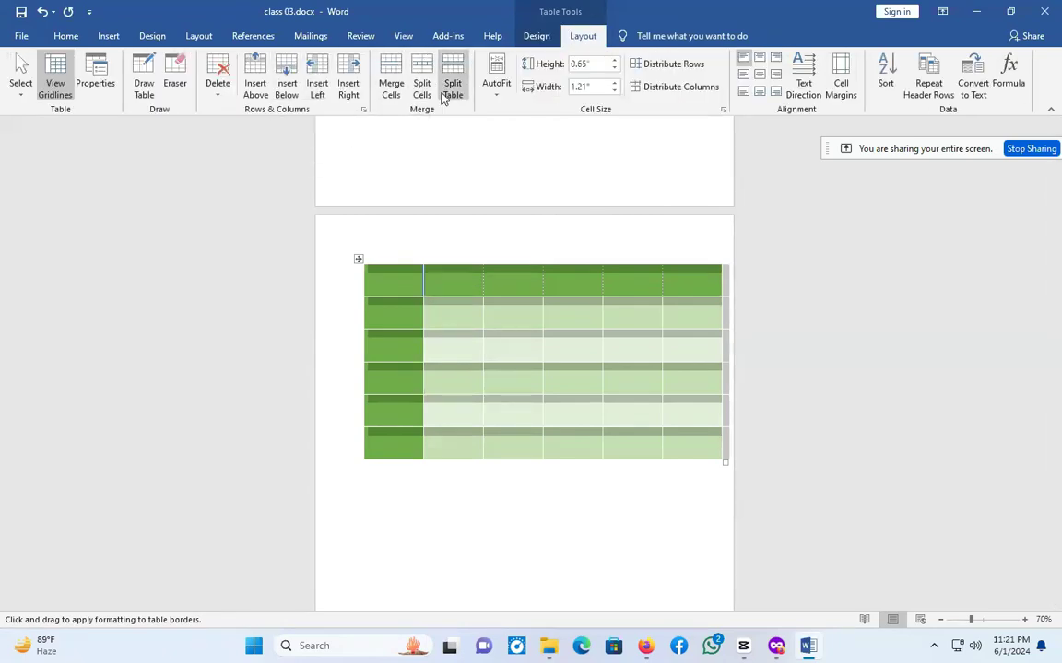
pyautogui.click(390, 85)
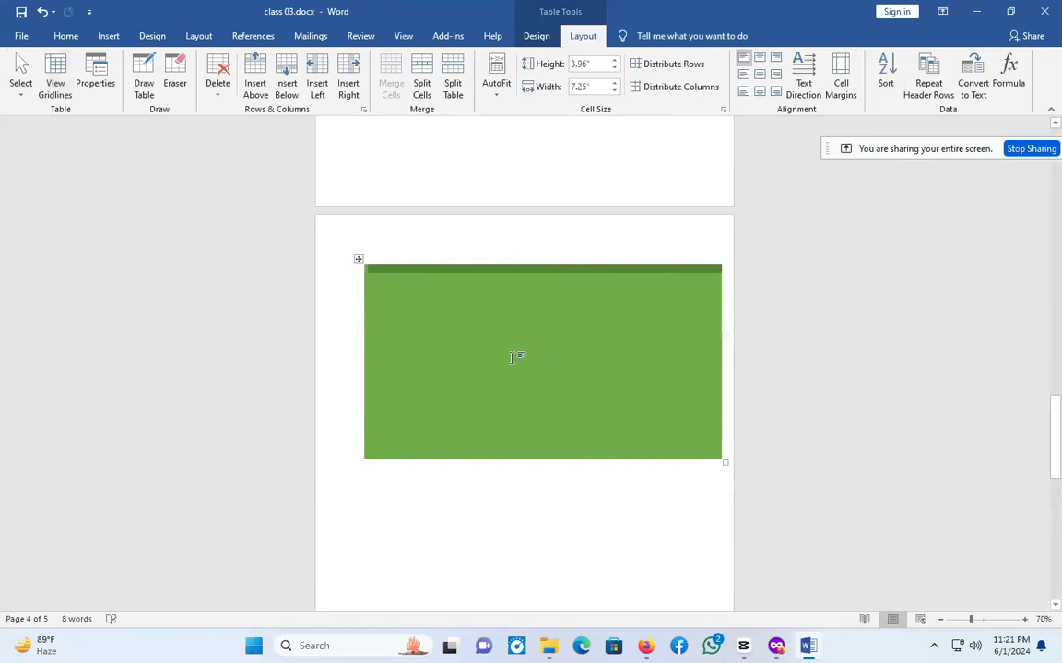
# Undo the merge and the earlier border, size and style changes, back to the small plain-styled table.
pyautogui.hotkey('ctrl', 'z')
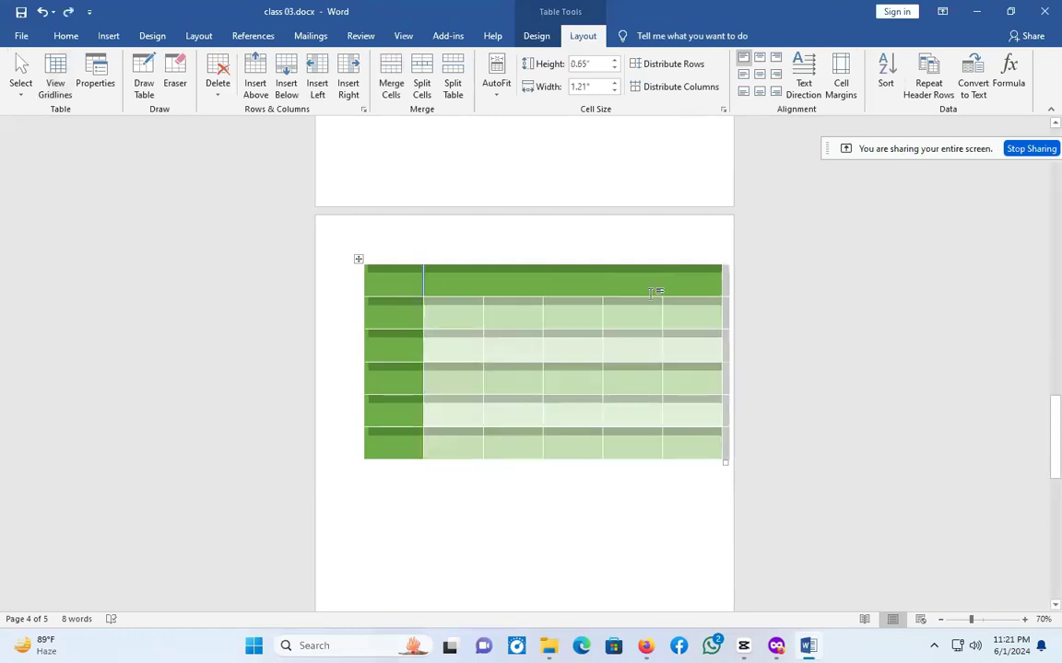
pyautogui.hotkey('ctrl', 'z')
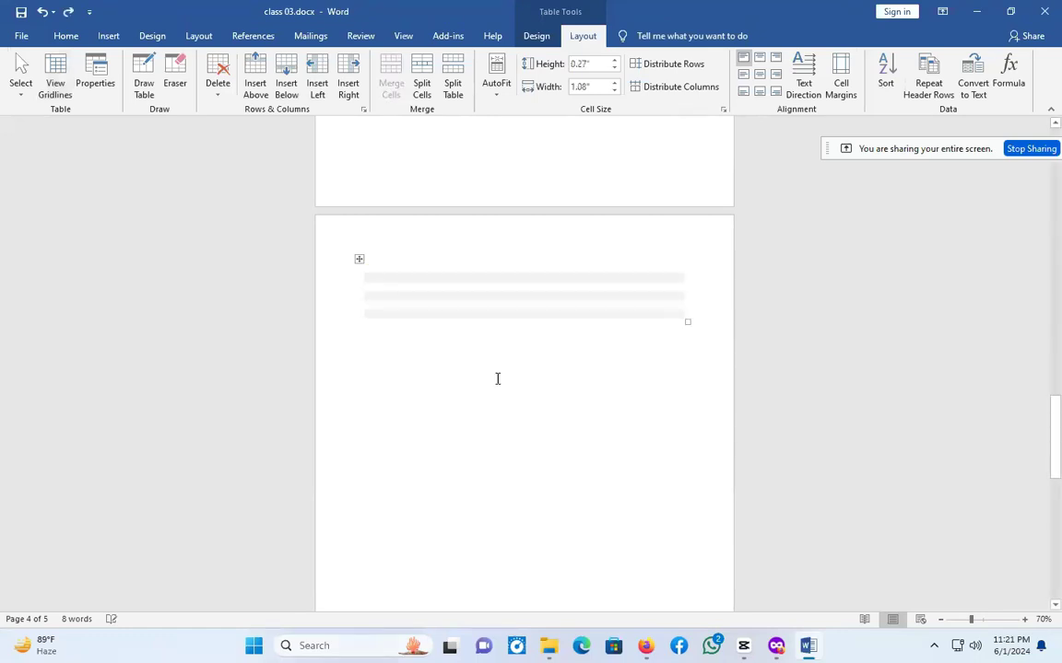
pyautogui.click(463, 316)
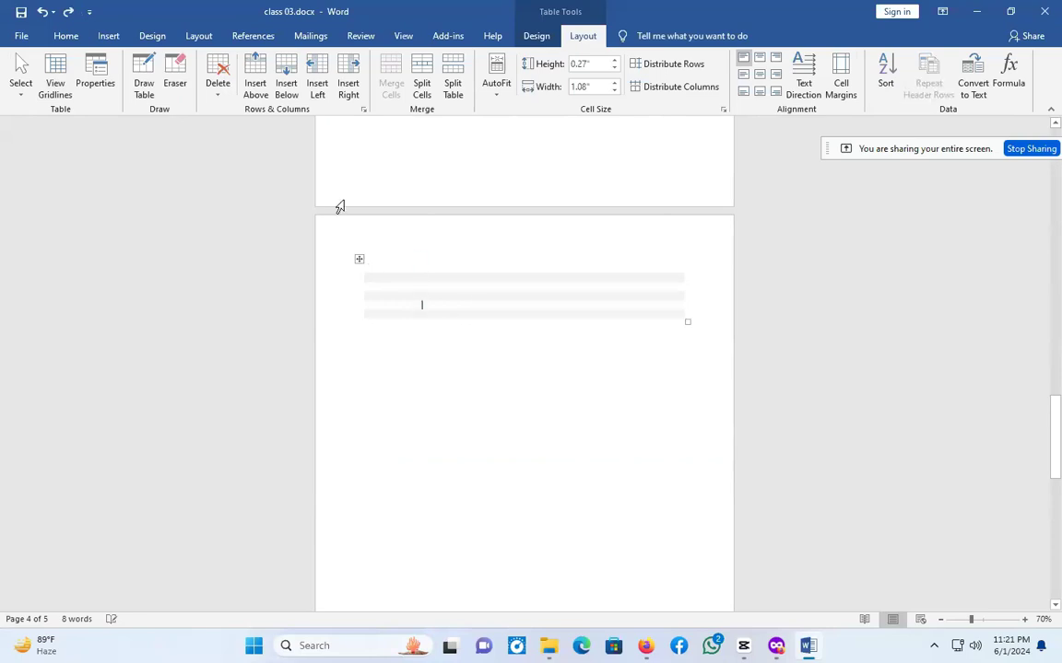
# Apply the gold grid table style with a solid header row and enlarge the table to about three times its height and slightly wider.
pyautogui.click(538, 37)
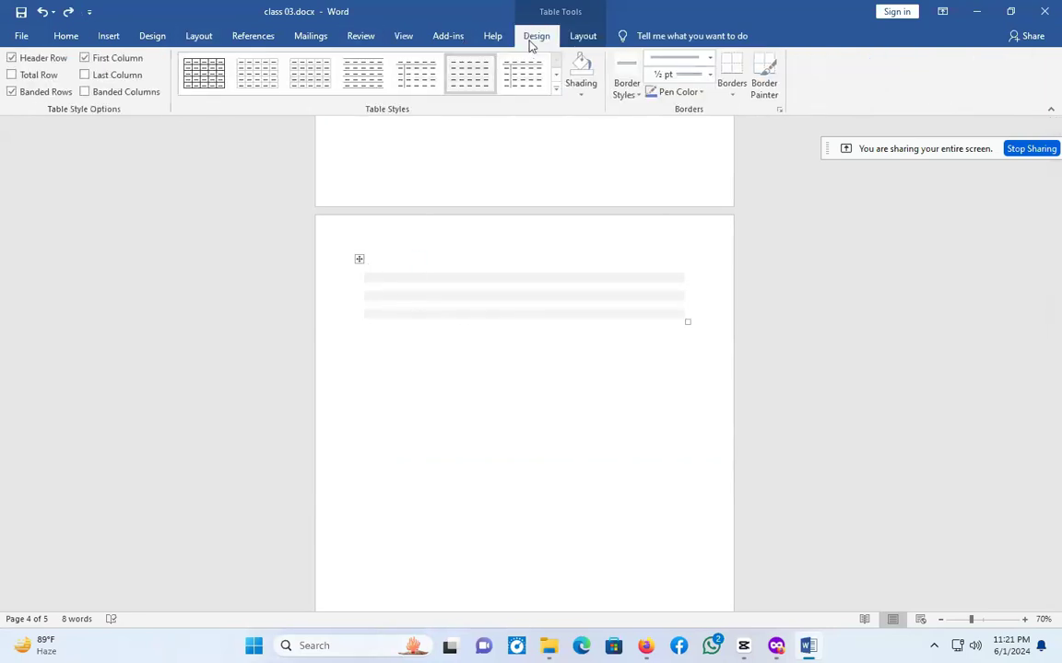
pyautogui.click(557, 89)
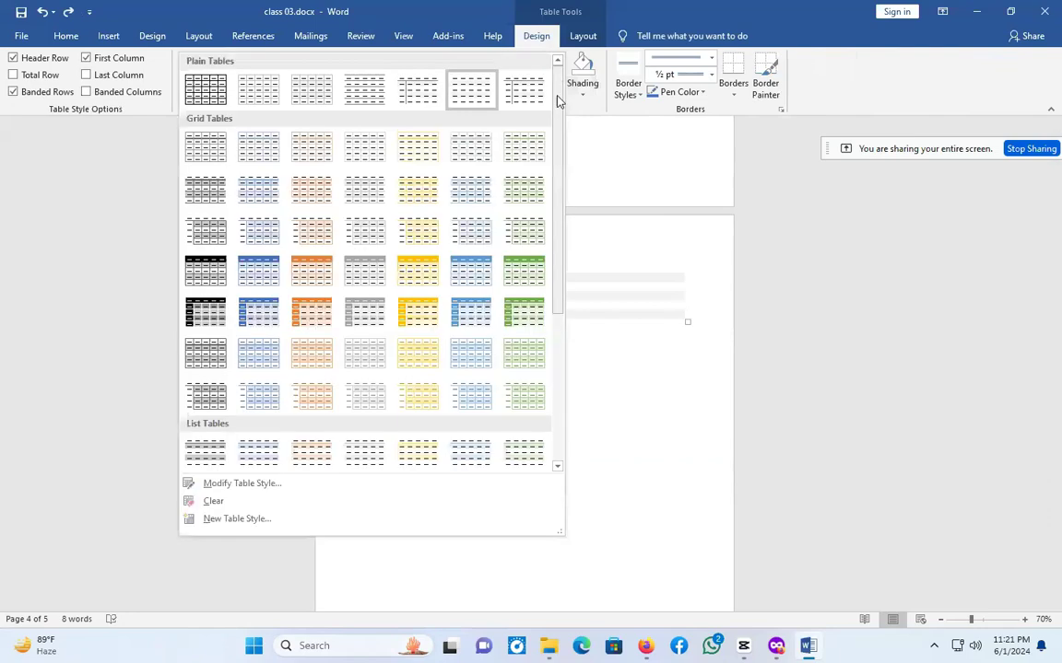
pyautogui.click(421, 273)
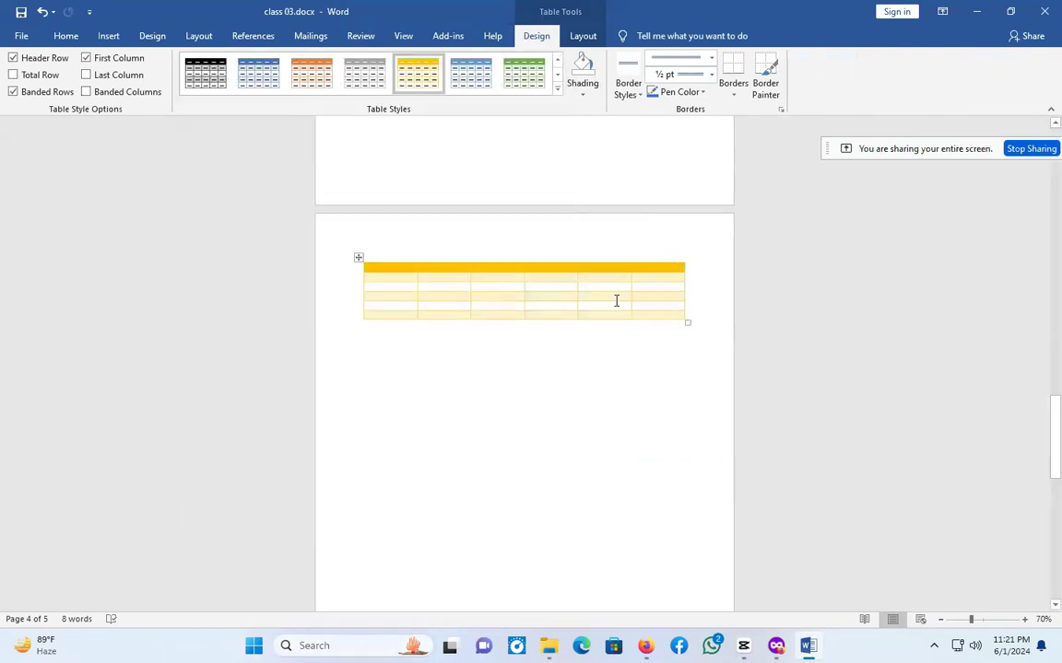
pyautogui.moveTo(686, 322); pyautogui.dragTo(715, 439)
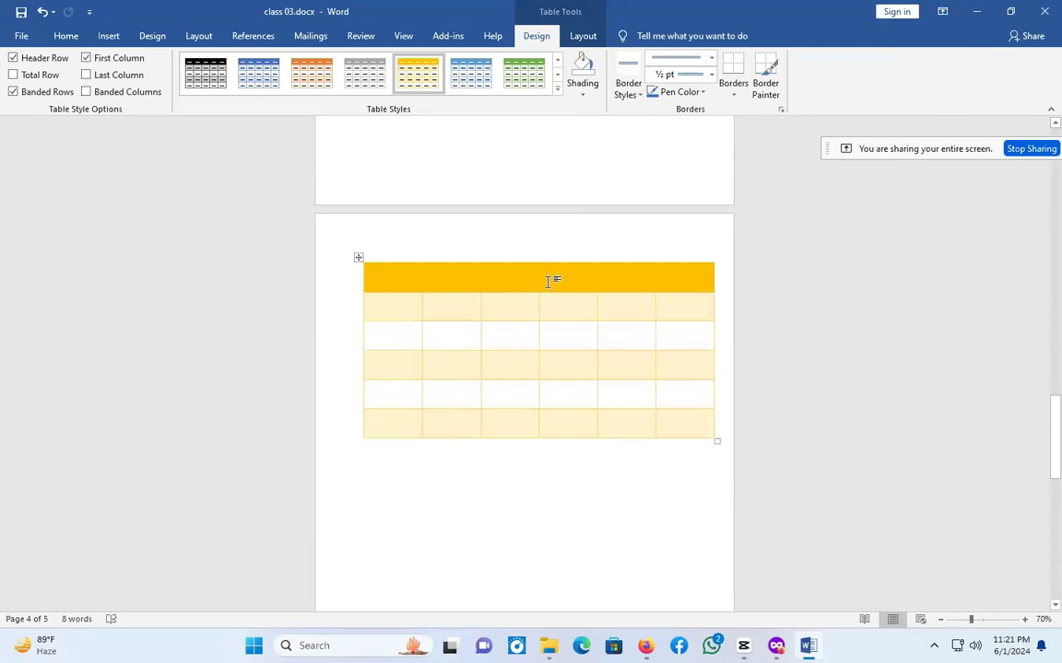
# Enter the heading "Student Result Sheet" in the fourth cell of the table's header row.
pyautogui.write('T')
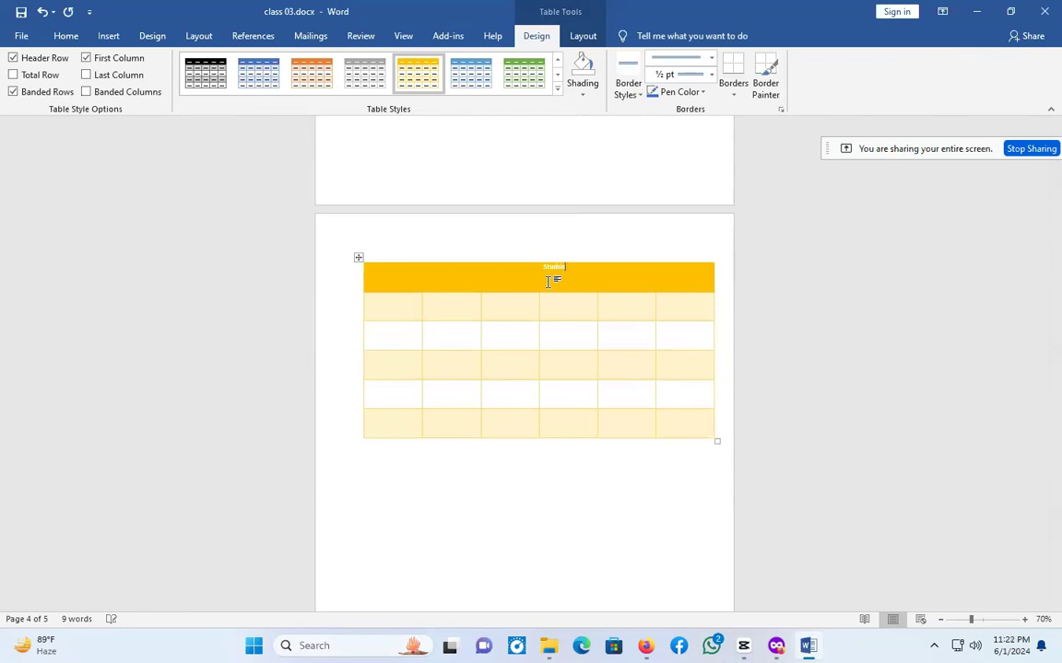
pyautogui.write('tudent TR')
pyautogui.press('BackSpace')
pyautogui.write('Result Sheet')
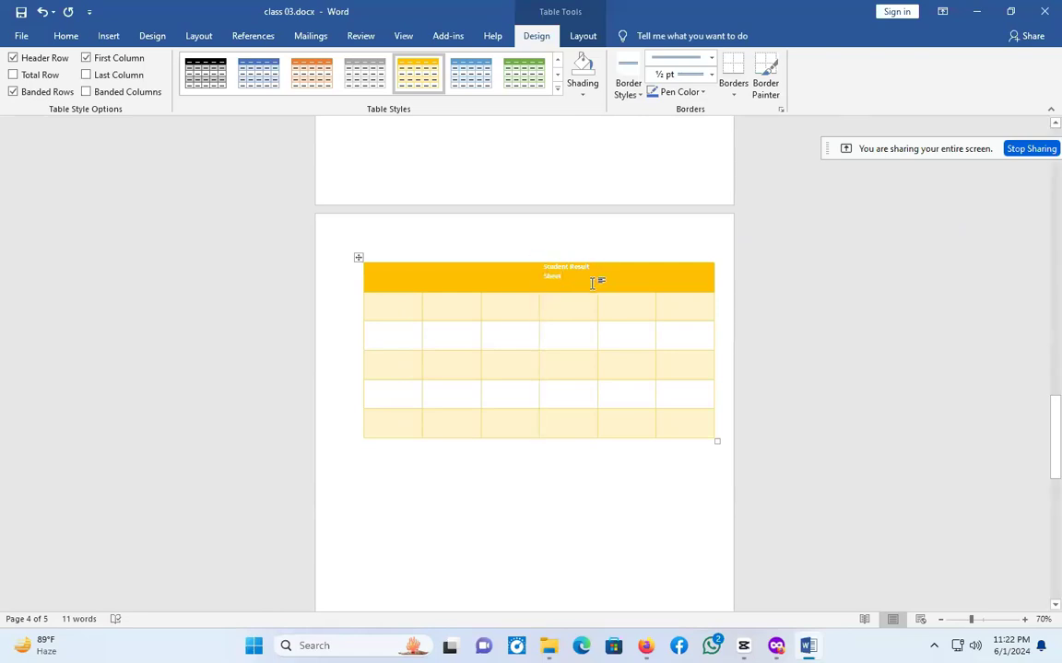
# Merge all cells of the table's header row into one and centre the heading both horizontally and vertically.
pyautogui.click(582, 35)
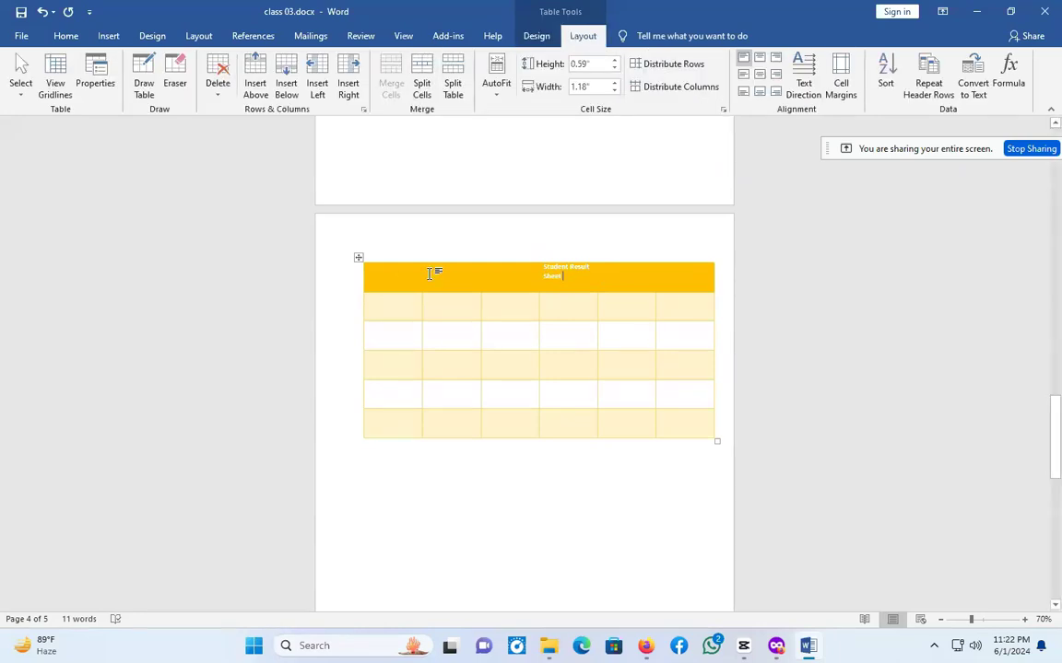
pyautogui.click(384, 278)
pyautogui.moveTo(384, 278); pyautogui.dragTo(691, 276)
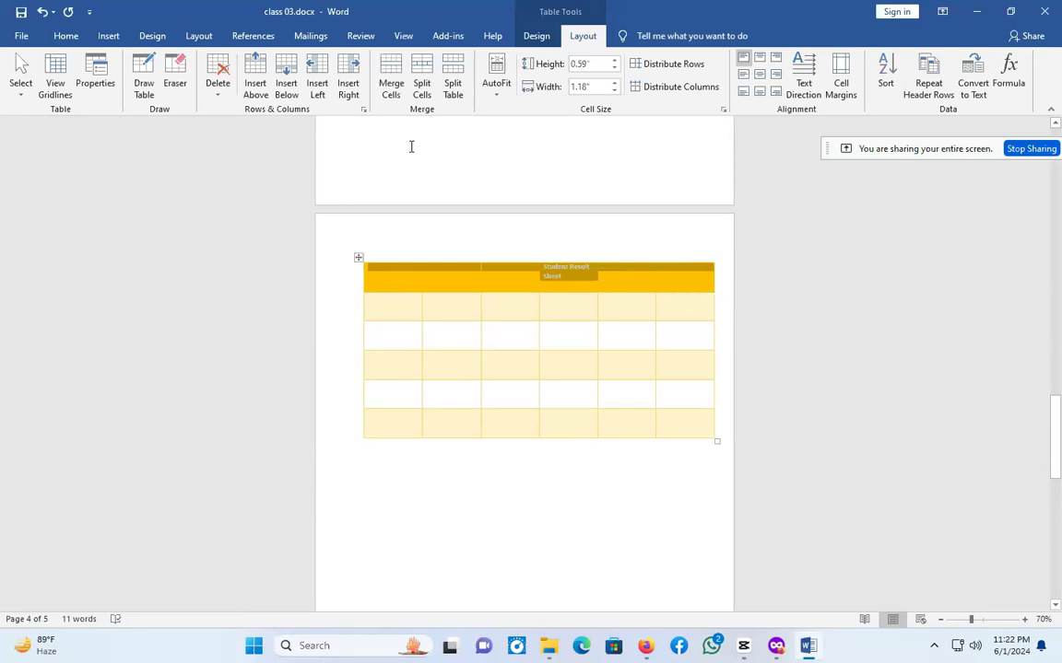
pyautogui.click(388, 85)
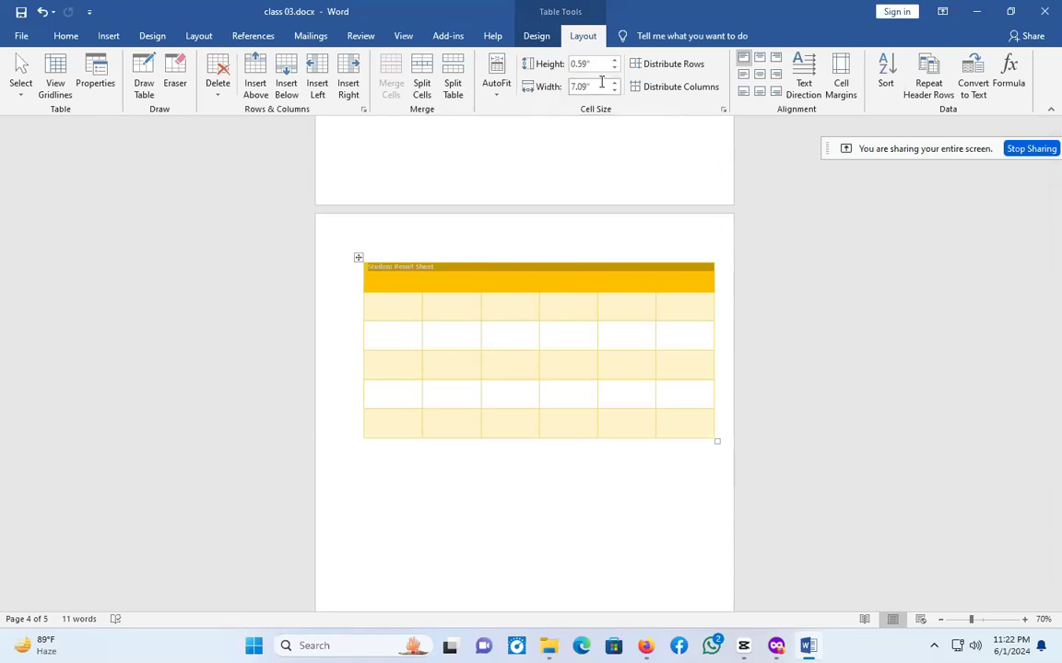
pyautogui.click(762, 74)
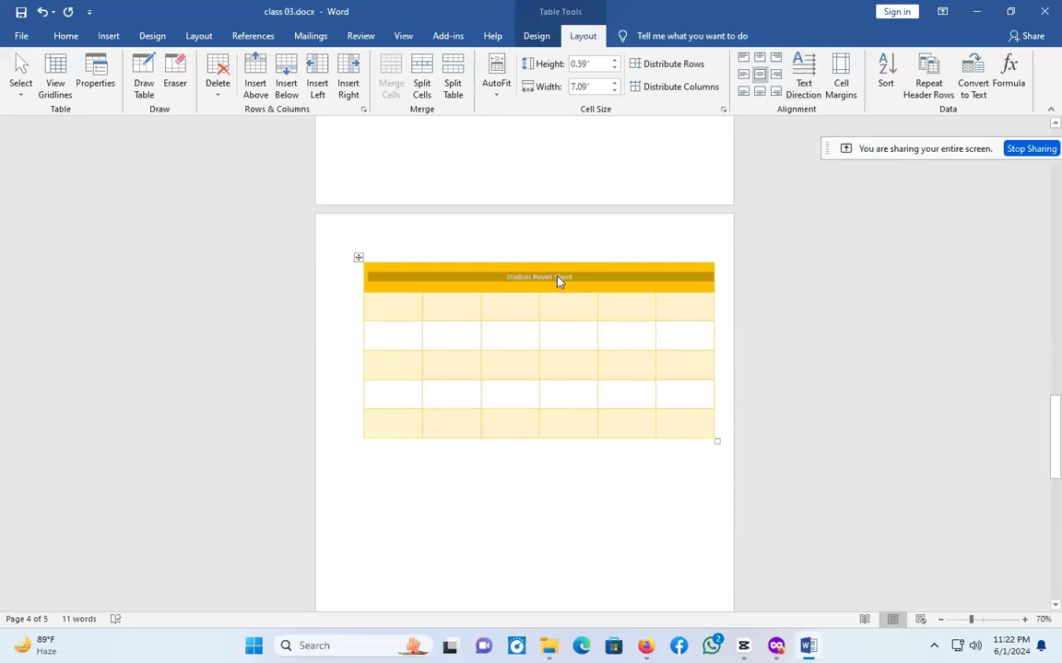
# Set the font size of the "Student Result Sheet" heading to 26.
pyautogui.click(64, 36)
pyautogui.click(240, 67)
pyautogui.click(239, 66)
pyautogui.click(239, 67)
pyautogui.click(223, 65)
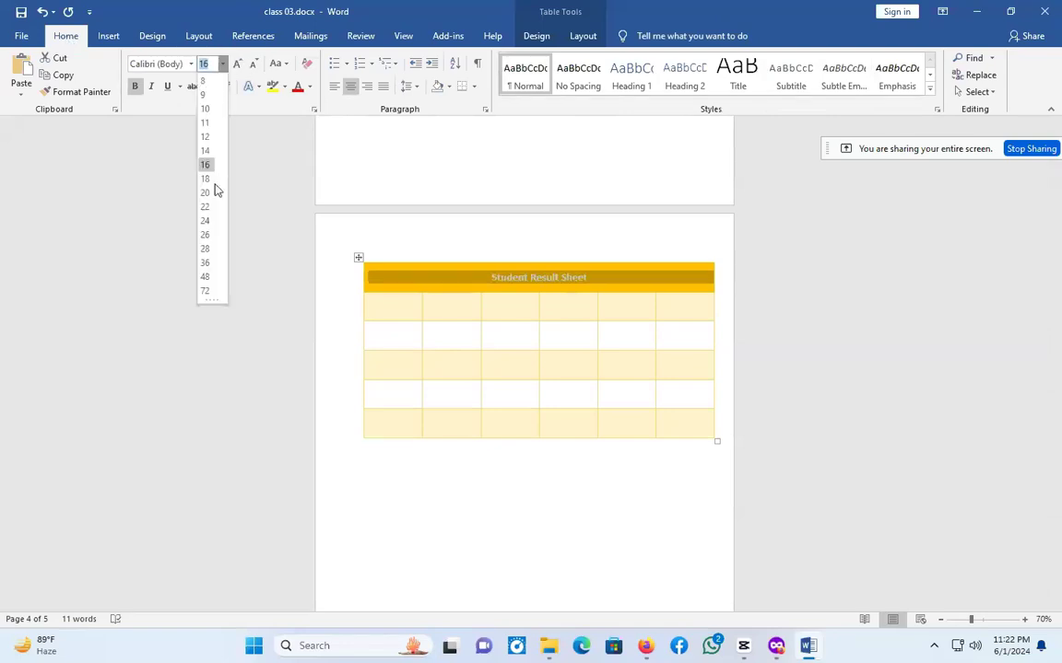
pyautogui.click(205, 235)
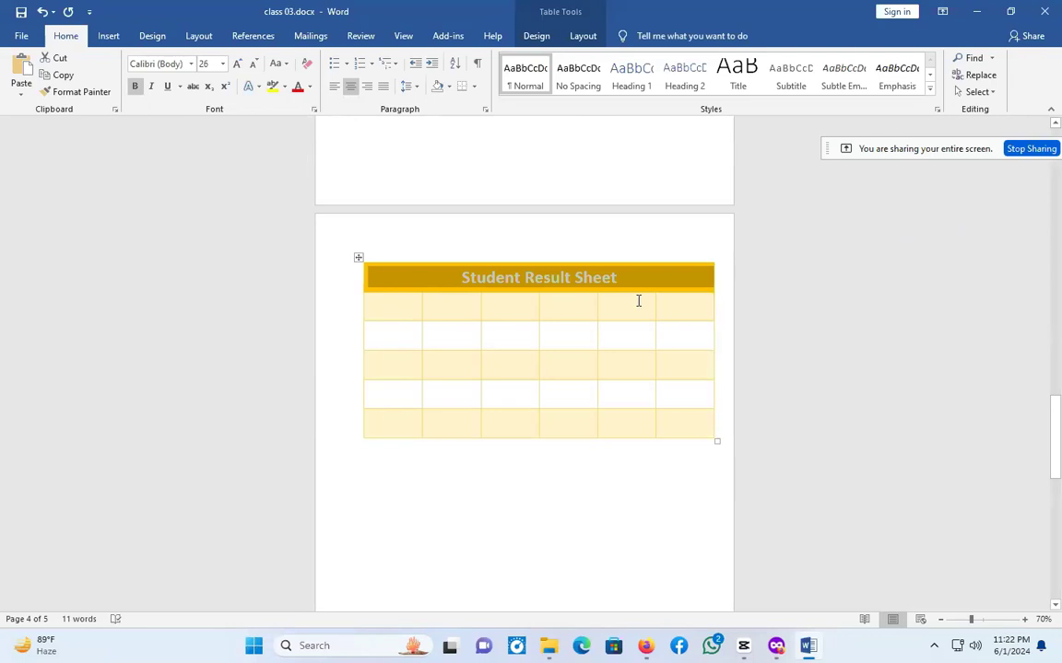
pyautogui.click(612, 282)
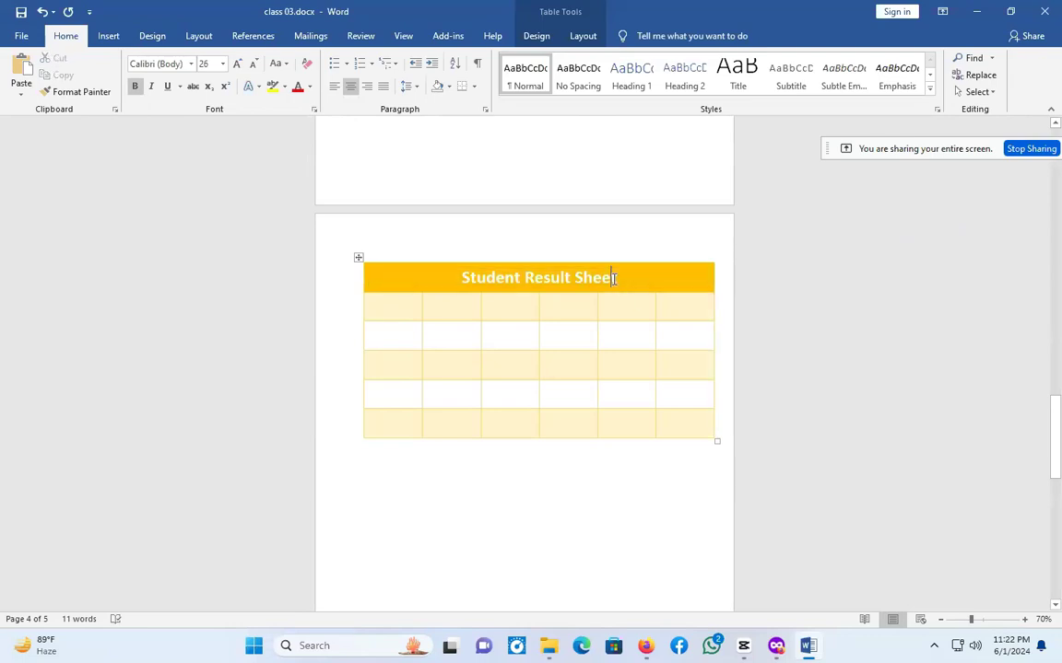
# Centre the cell contents of the five rows below the heading both horizontally and vertically.
pyautogui.click(405, 308)
pyautogui.moveTo(405, 310); pyautogui.dragTo(717, 424)
pyautogui.click(652, 313)
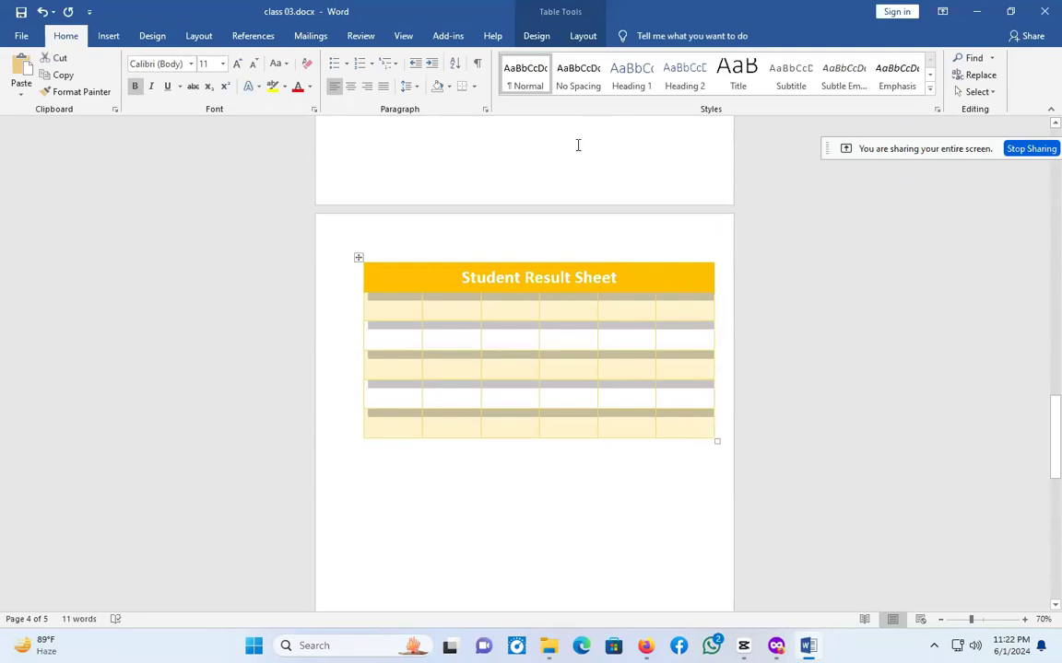
pyautogui.click(579, 37)
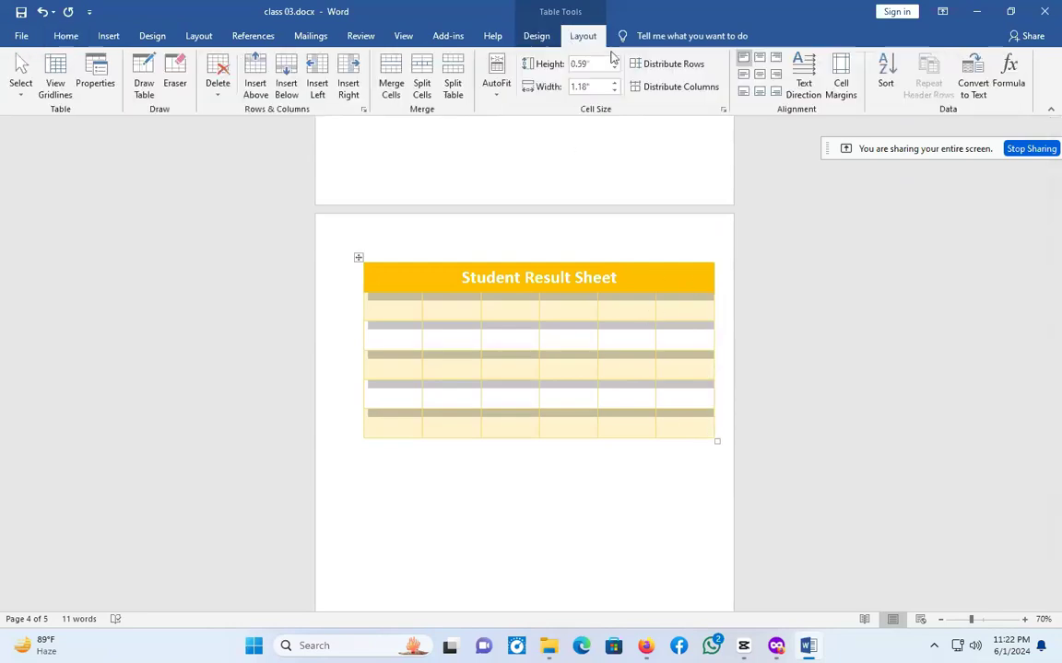
pyautogui.click(761, 77)
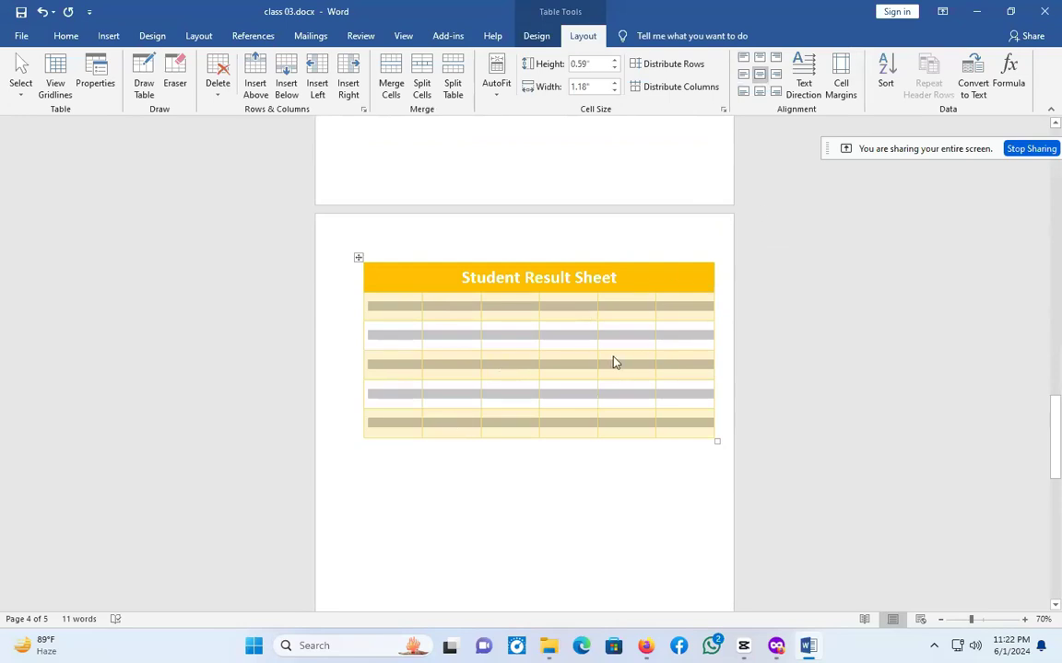
# Enter a sample student name in the first cell below the heading and set the five body rows' font size to 22.
pyautogui.click(393, 308)
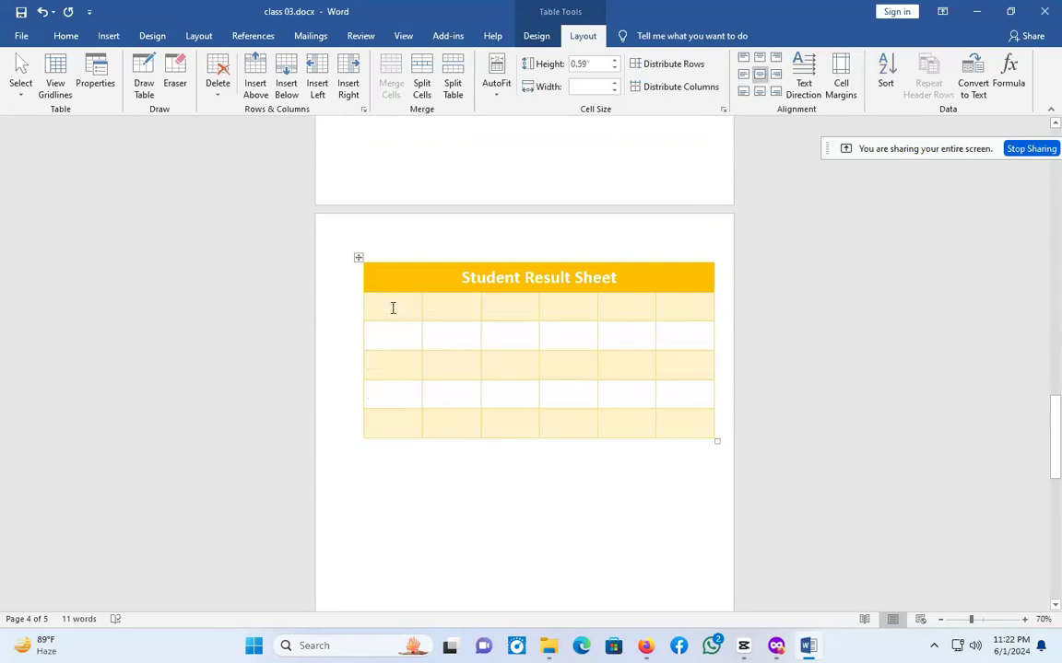
pyautogui.write('Rohim')
pyautogui.moveTo(386, 310); pyautogui.dragTo(684, 445)
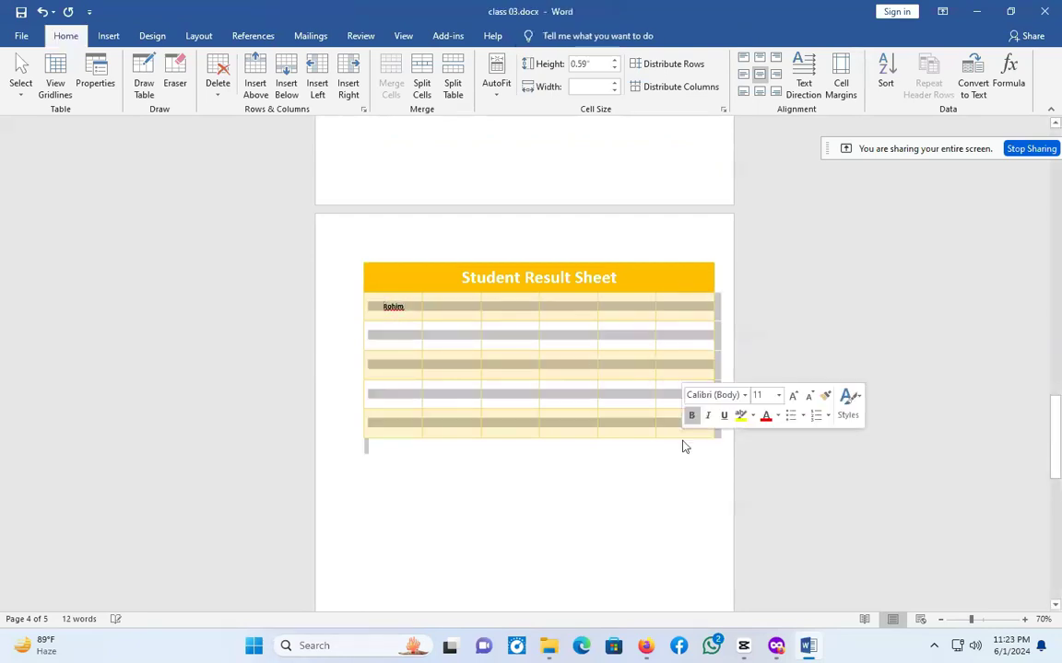
pyautogui.click(223, 64)
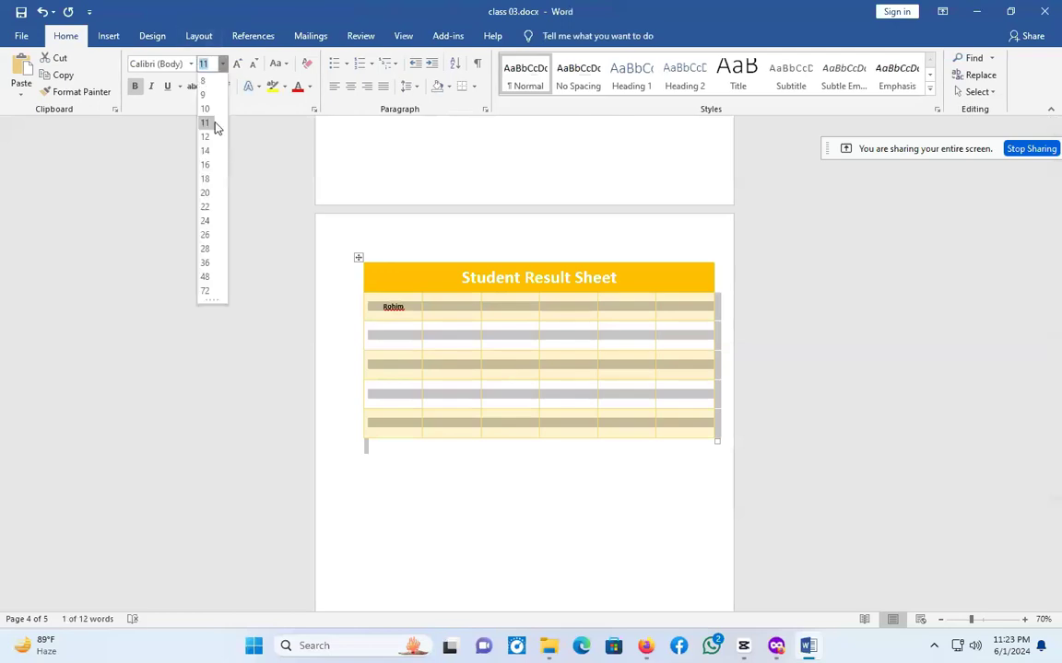
pyautogui.click(206, 208)
pyautogui.click(462, 310)
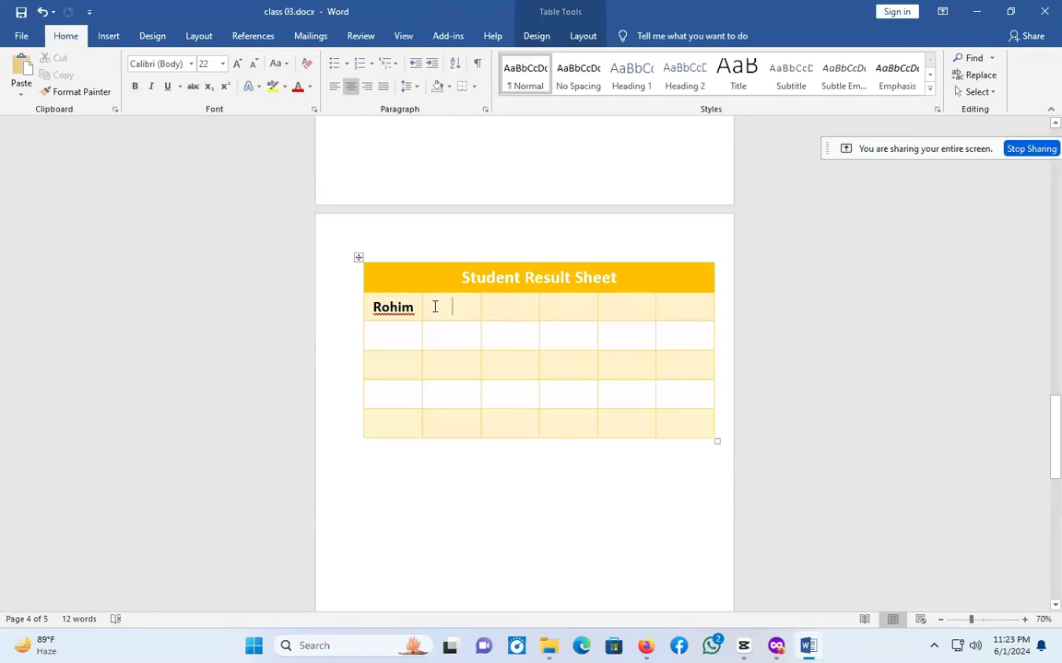
pyautogui.write('b')
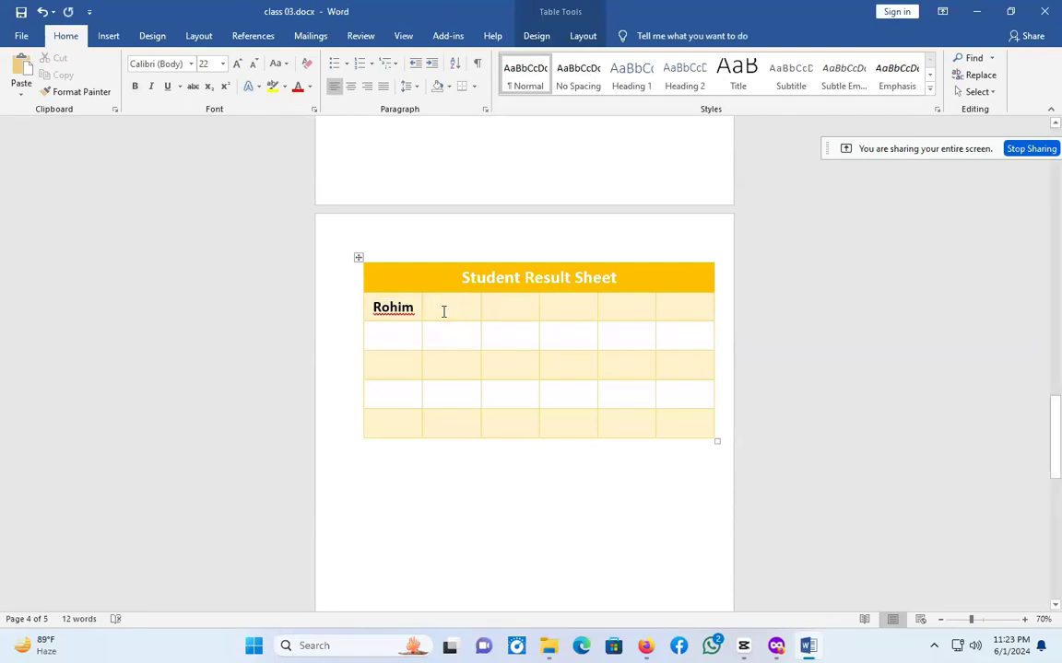
# Replace the sample name in the first cell with the column label "Name" and enter "Bangla" in the second cell.
pyautogui.click(392, 314)
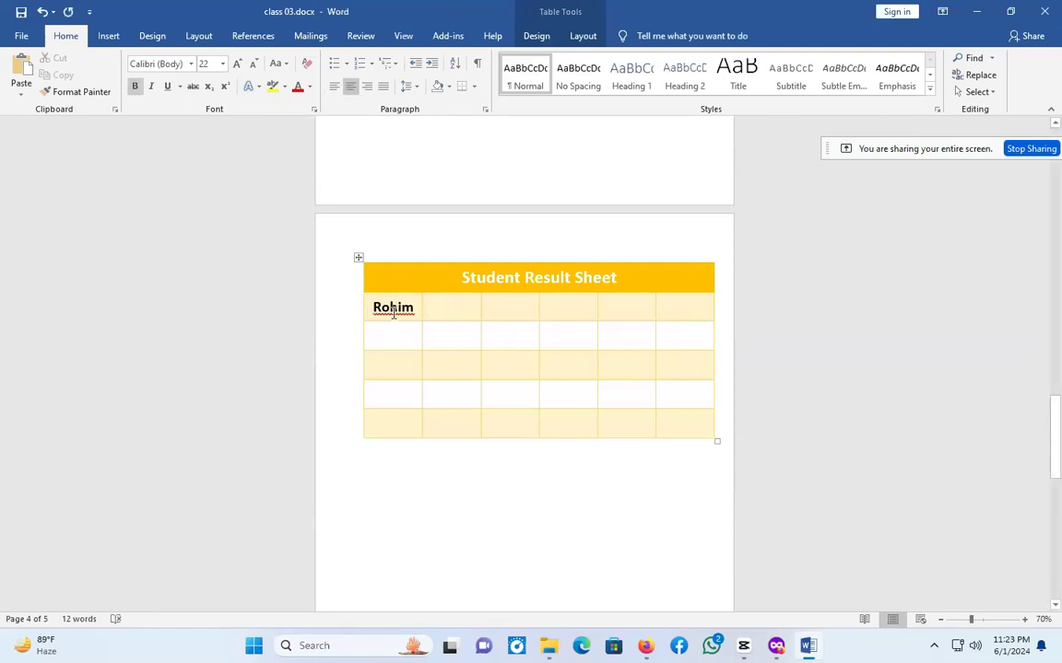
pyautogui.press('BackSpace')
pyautogui.press('BackSpace')
pyautogui.press('BackSpace')
pyautogui.press('BackSpace')
pyautogui.press('BackSpace')
pyautogui.write('Name')
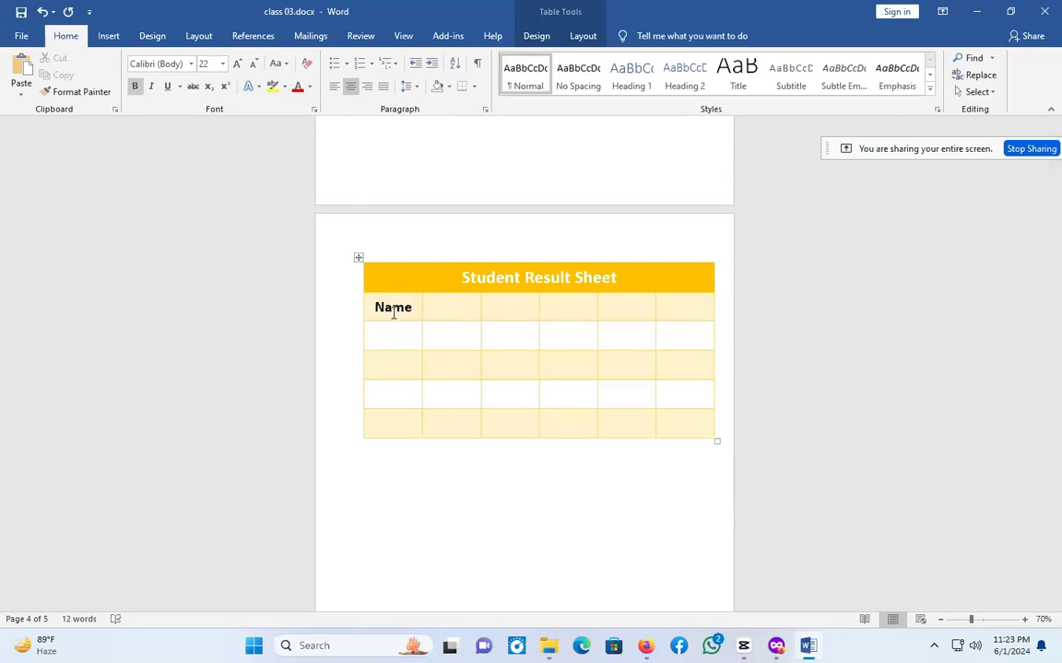
pyautogui.press('Tab')
pyautogui.write('Ban')
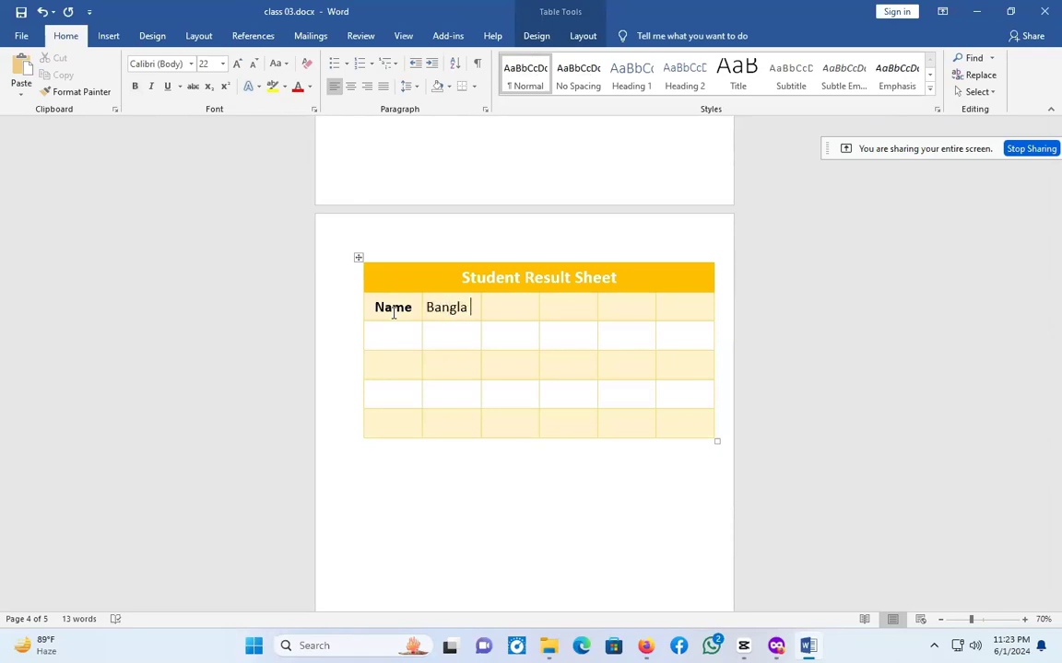
# Enter the column labels "English", "Math", "GK" and "Science" in the remaining cells of the label row.
pyautogui.press('Tab')
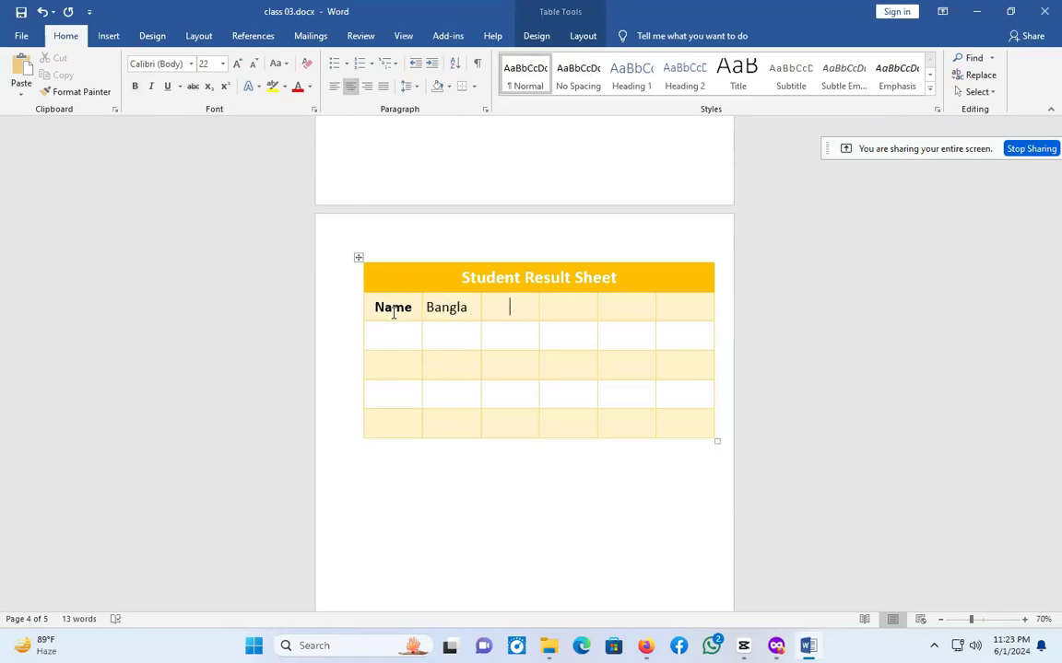
pyautogui.write('ch')
pyautogui.press('BackSpace')
pyautogui.press('BackSpace')
pyautogui.write('W')
pyautogui.press('BackSpace')
pyautogui.write('English')
pyautogui.write('Math')
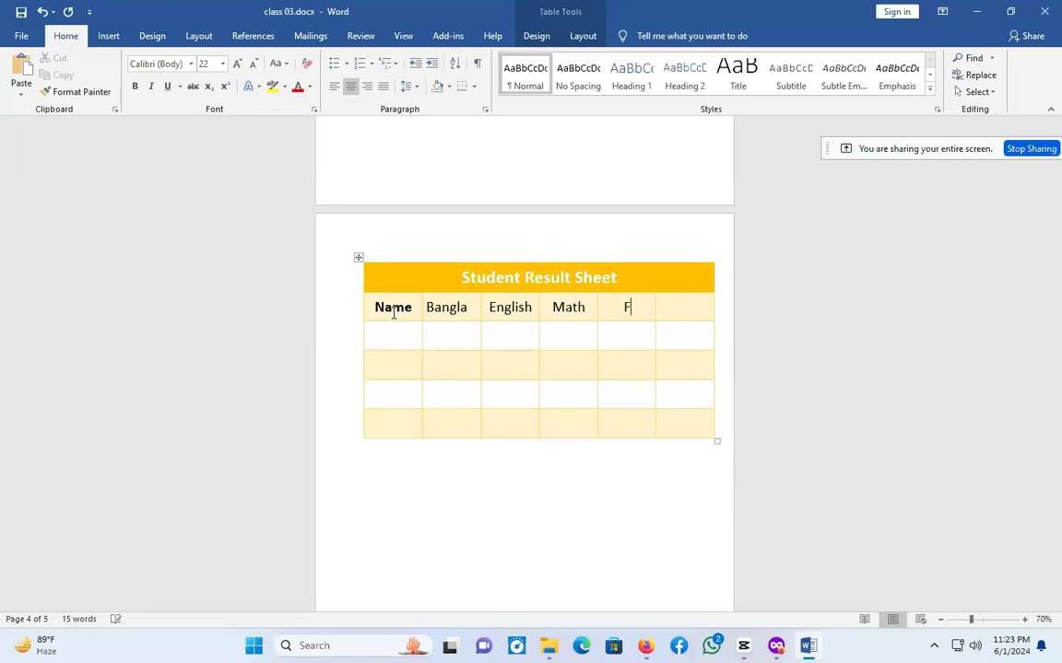
pyautogui.write('GK')
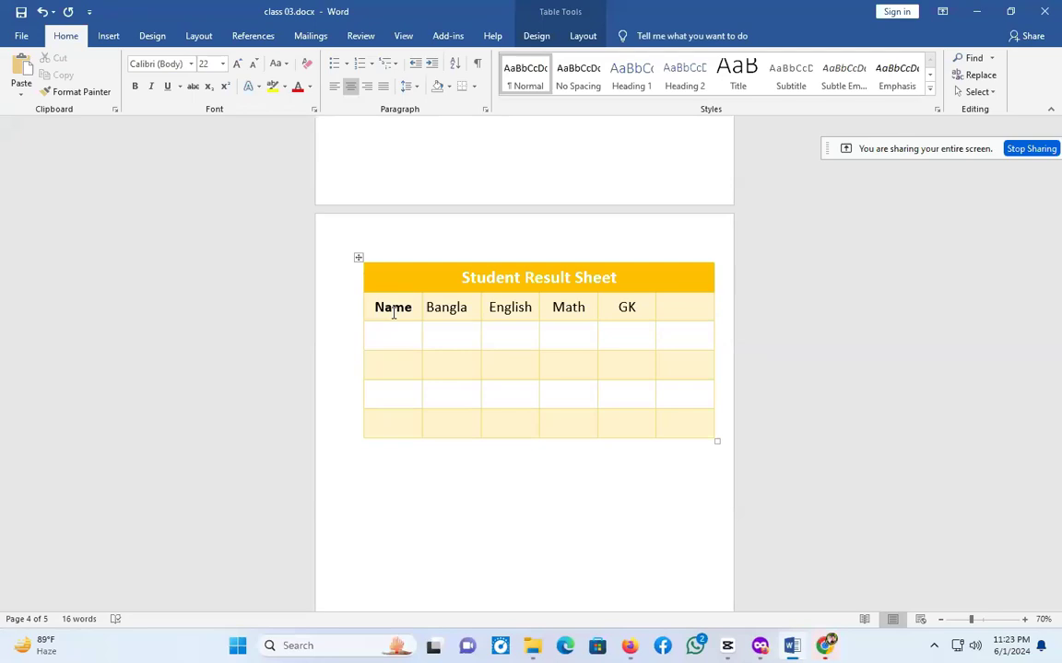
pyautogui.press('Tab')
pyautogui.write('science')
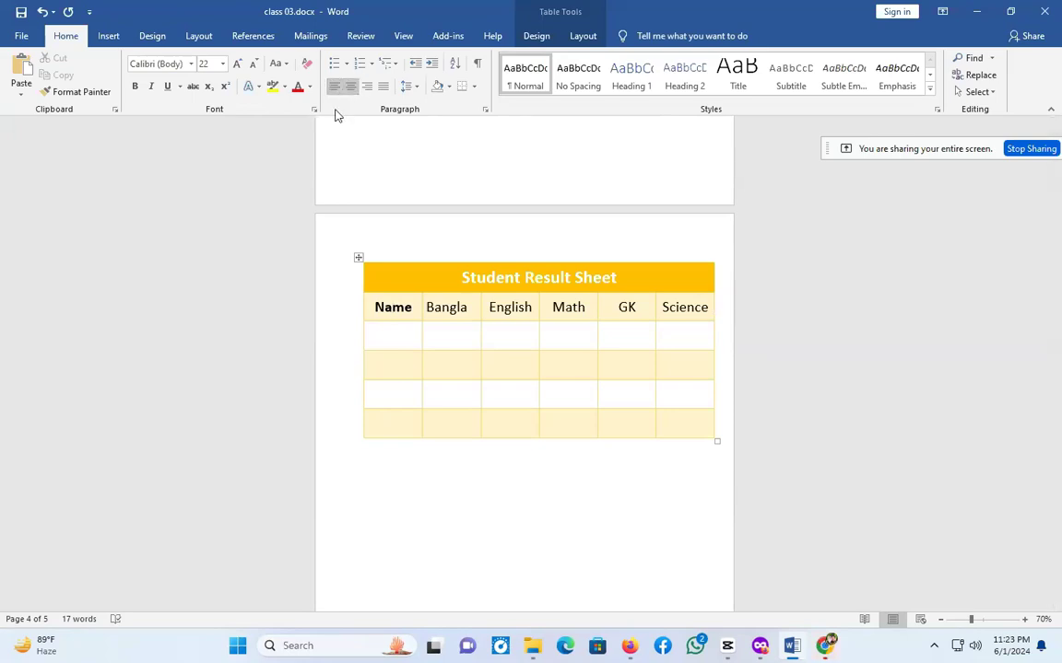
# Make the subject labels from Bangla to Science bold and remove bold from the four empty rows below.
pyautogui.moveTo(437, 307); pyautogui.dragTo(691, 318)
pyautogui.hotkey('ctrl', 'b')
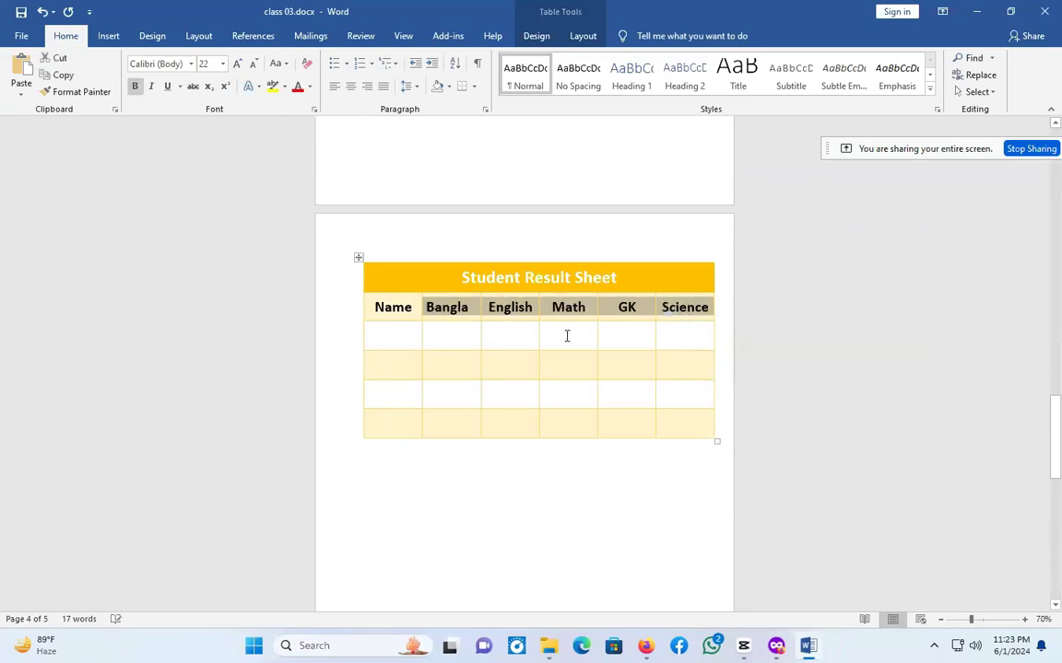
pyautogui.click(402, 336)
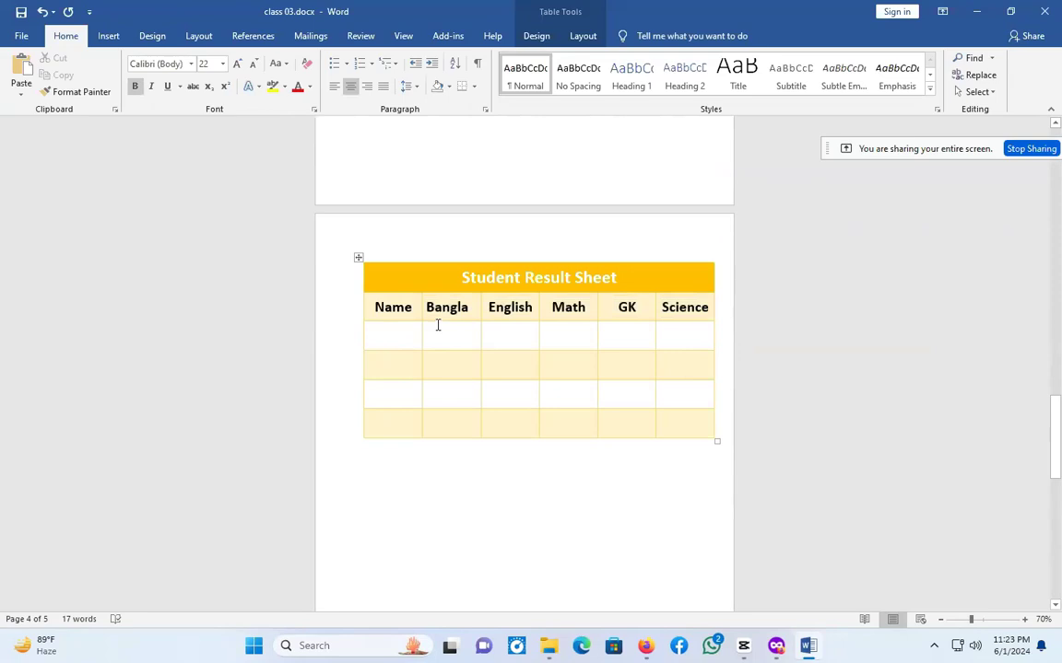
pyautogui.write('Rahi')
pyautogui.press('BackSpace')
pyautogui.press('BackSpace')
pyautogui.press('BackSpace')
pyautogui.press('BackSpace')
pyautogui.moveTo(411, 341); pyautogui.dragTo(671, 427)
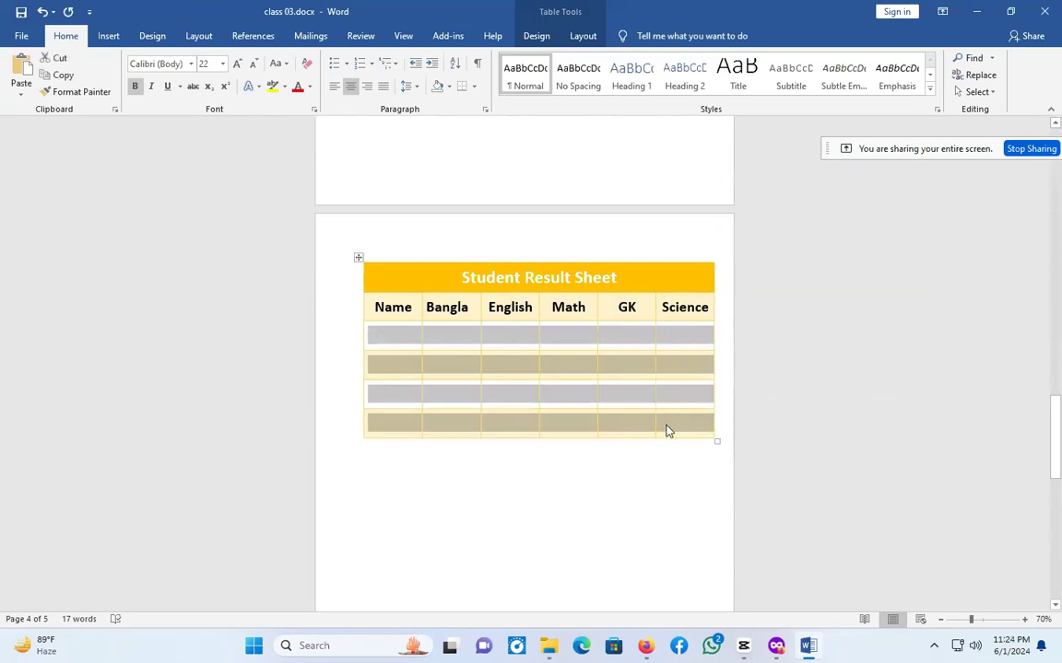
# Enter the first student's name in the first row of the Name column.
pyautogui.click(406, 337)
pyautogui.write('Rhihan')
pyautogui.press('BackSpace')
pyautogui.press('BackSpace')
pyautogui.press('BackSpace')
pyautogui.press('BackSpace')
pyautogui.press('BackSpace')
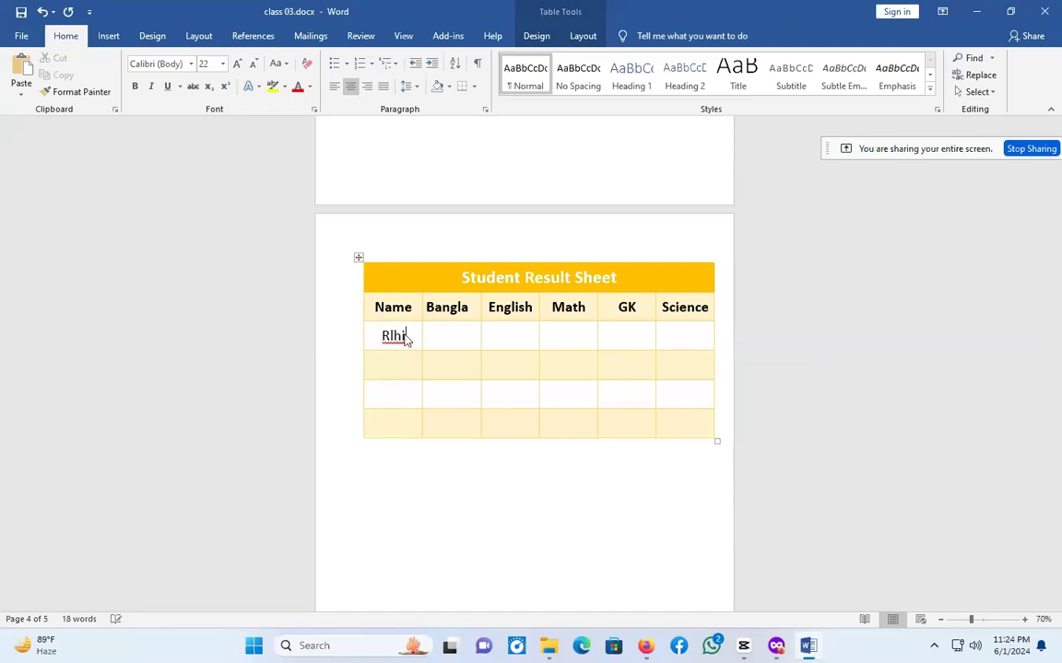
pyautogui.write('ohin')
pyautogui.press('Return')
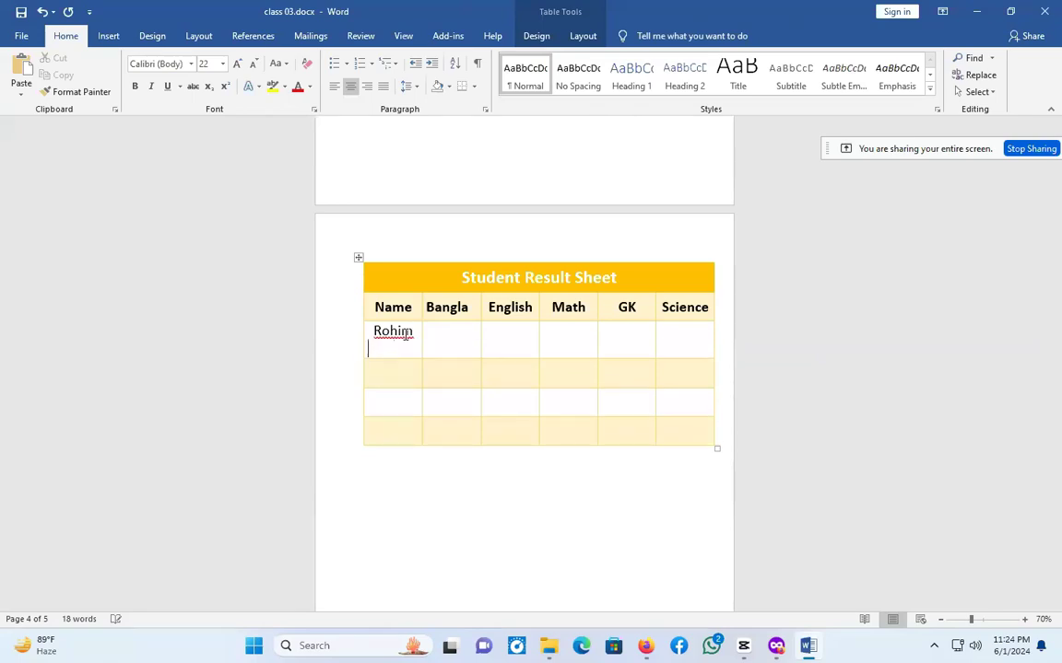
pyautogui.press('BackSpace')
# Enter the other three students' names down the remaining rows of the Name column.
pyautogui.press('Down')
pyautogui.write('Korim')
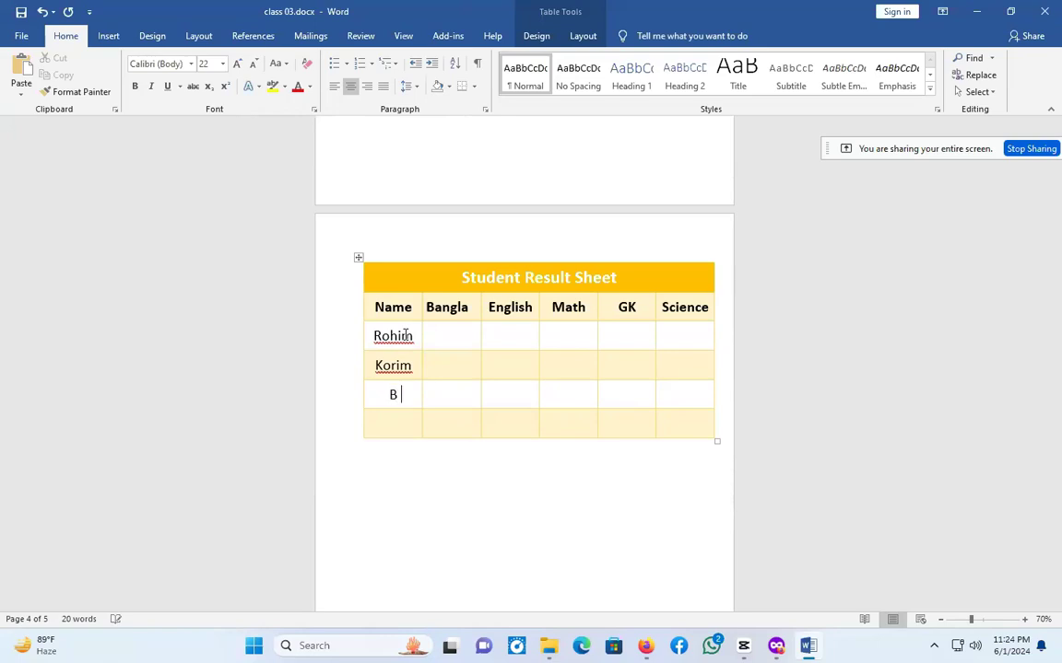
pyautogui.write('ithi')
pyautogui.press('Return')
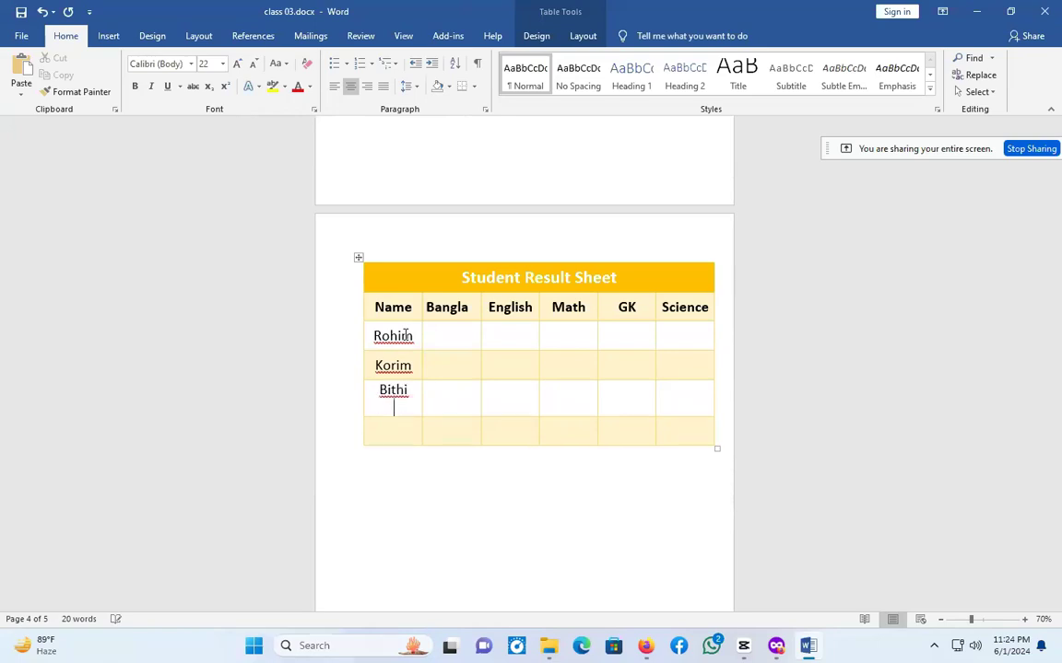
pyautogui.press('Return')
pyautogui.press('BackSpace')
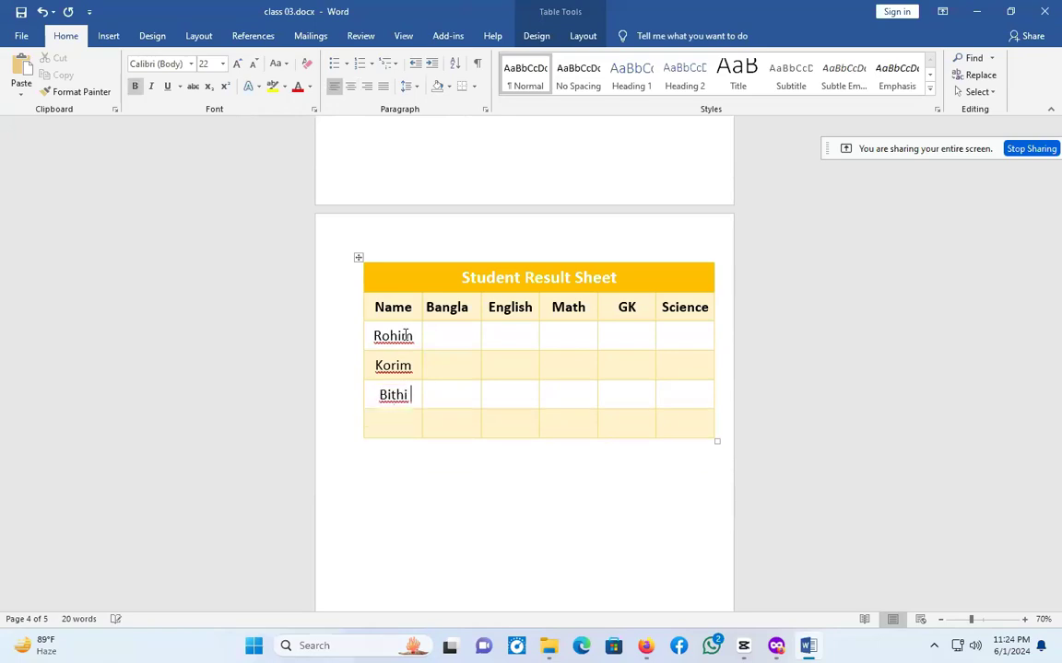
pyautogui.press('Down')
pyautogui.write('Sa')
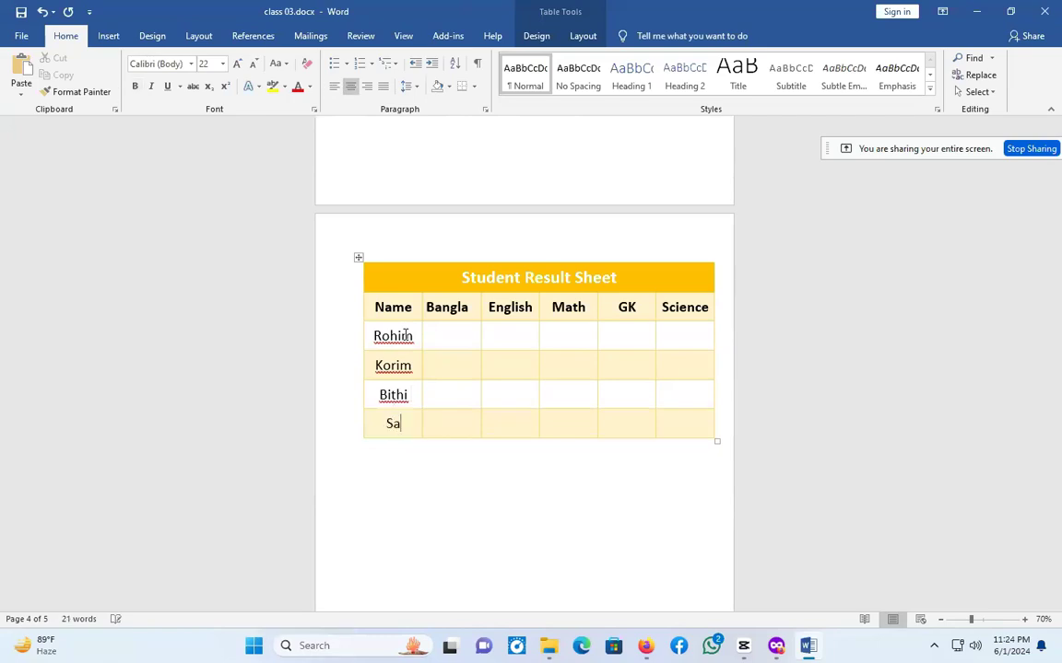
pyautogui.write('niya ')
# Enter the first student's marks, 40 for Bangla and 55 for English.
pyautogui.write('40')
pyautogui.click(505, 335)
pyautogui.write('55')
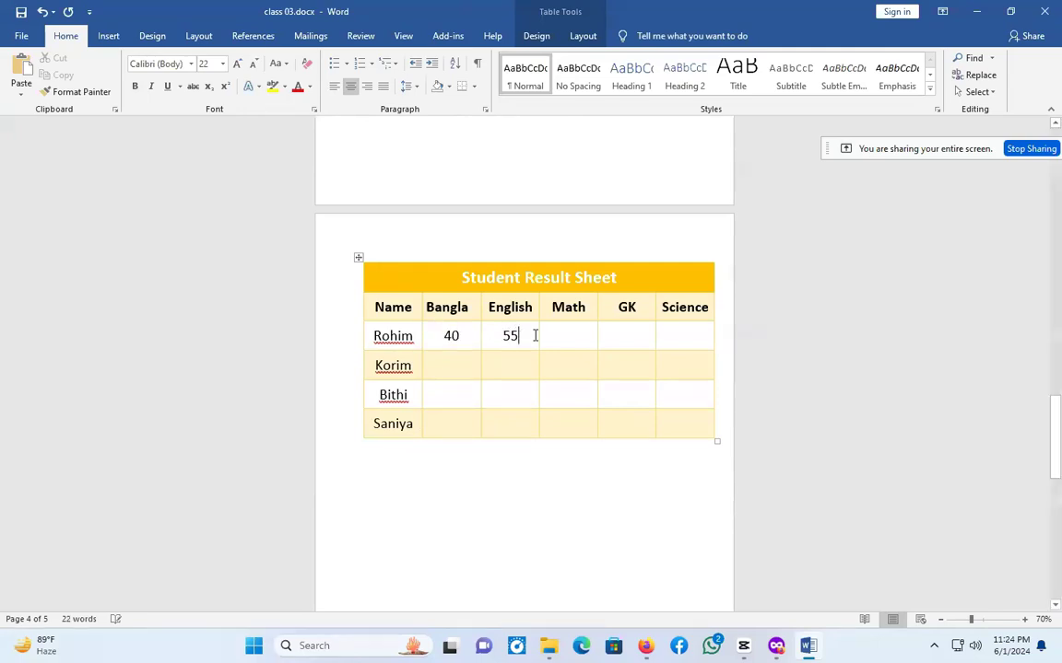
pyautogui.click(462, 373)
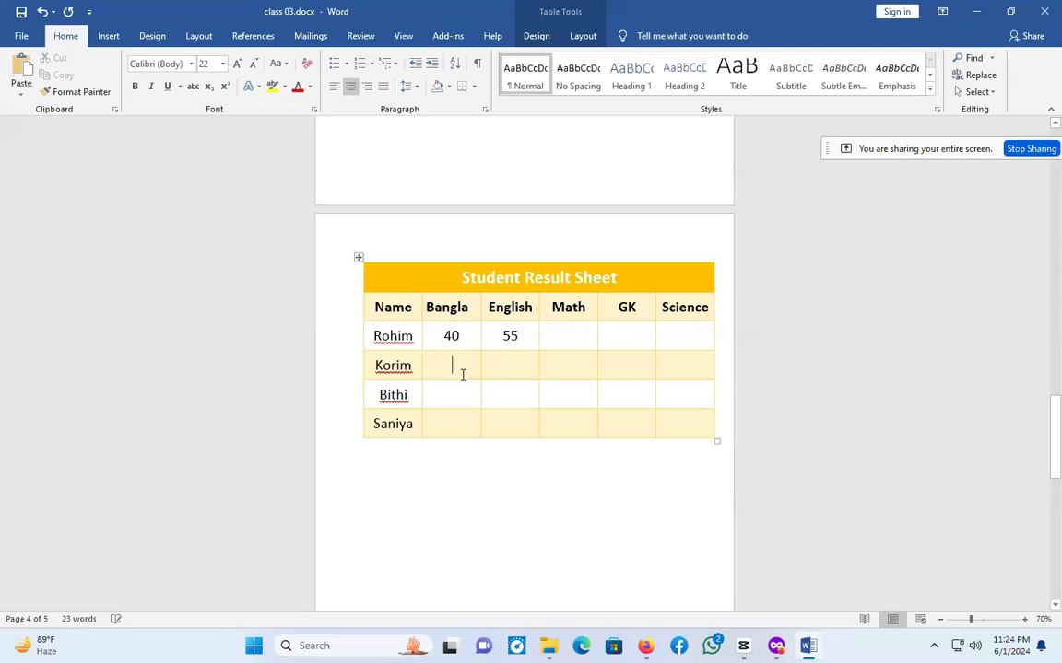
pyautogui.keyDown('shift'); pyautogui.click(565, 336); pyautogui.keyUp('shift')
pyautogui.click(611, 344)
# Insert two empty rows between the second and third students in the table.
pyautogui.click(358, 381)
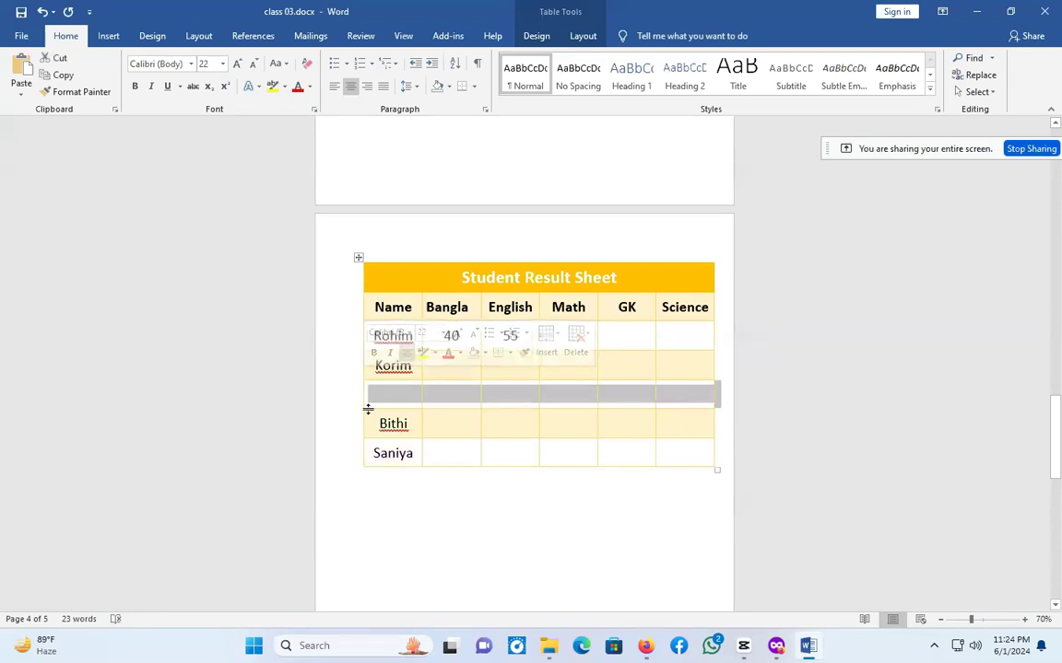
pyautogui.click(359, 409)
pyautogui.click(452, 444)
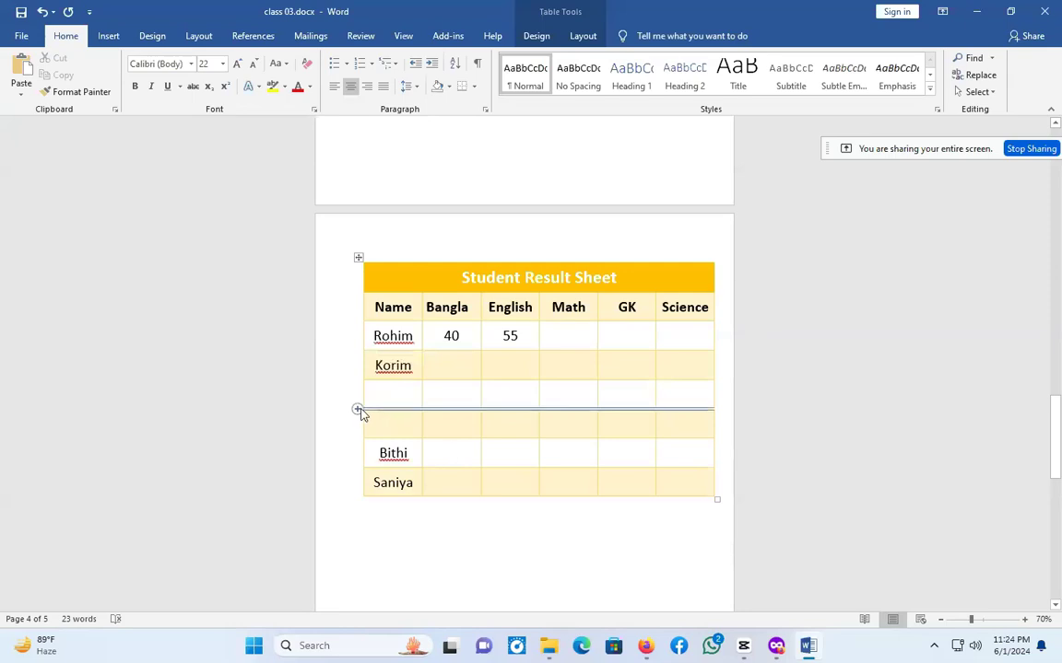
# Delete the third student's row, second from the end of the result sheet.
pyautogui.rightClick(364, 417)
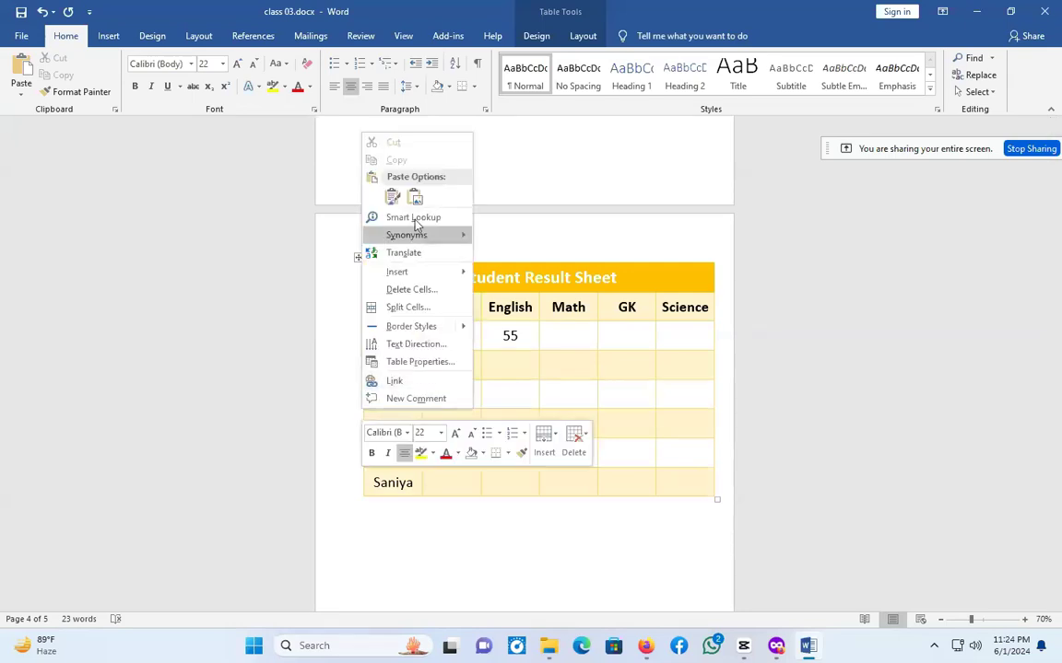
pyautogui.click(578, 441)
pyautogui.click(597, 475)
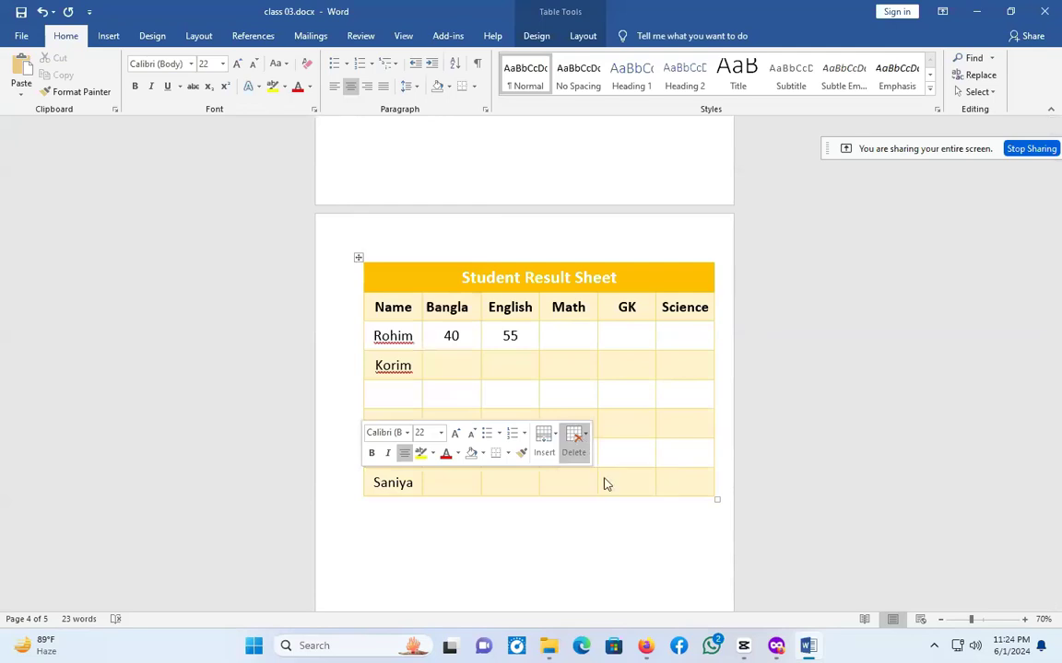
pyautogui.click(498, 344)
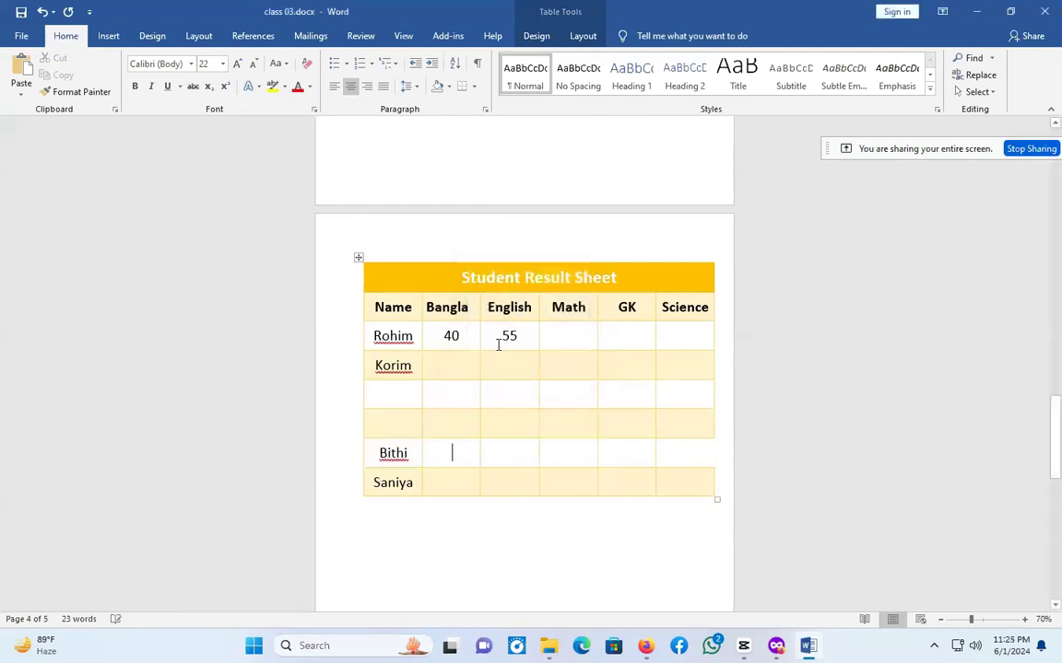
pyautogui.moveTo(639, 445); pyautogui.dragTo(393, 458)
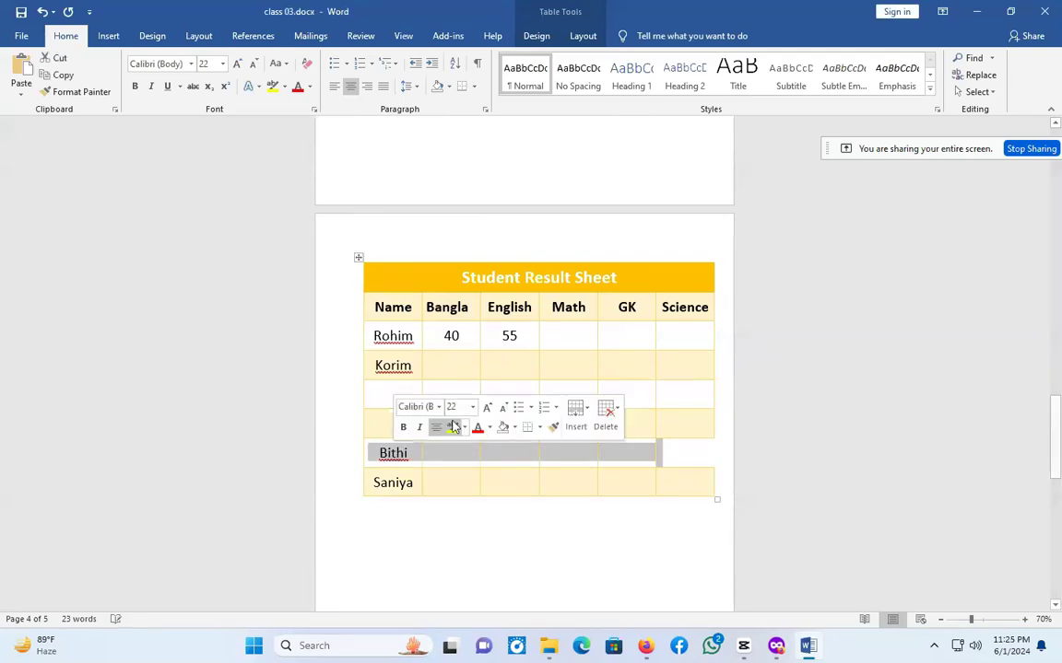
pyautogui.click(606, 416)
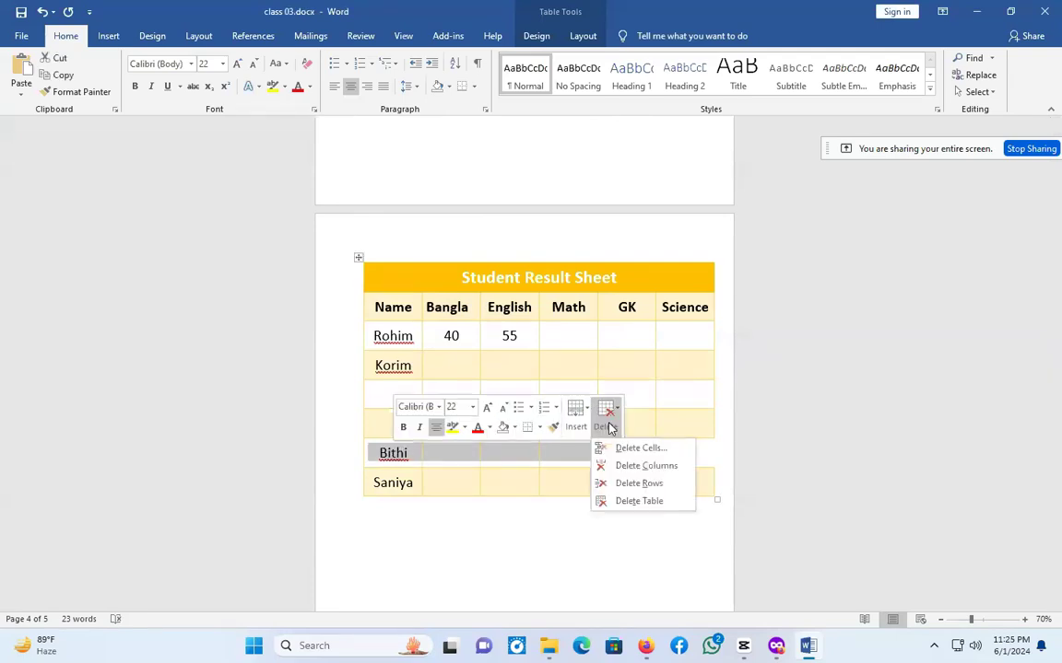
pyautogui.click(656, 484)
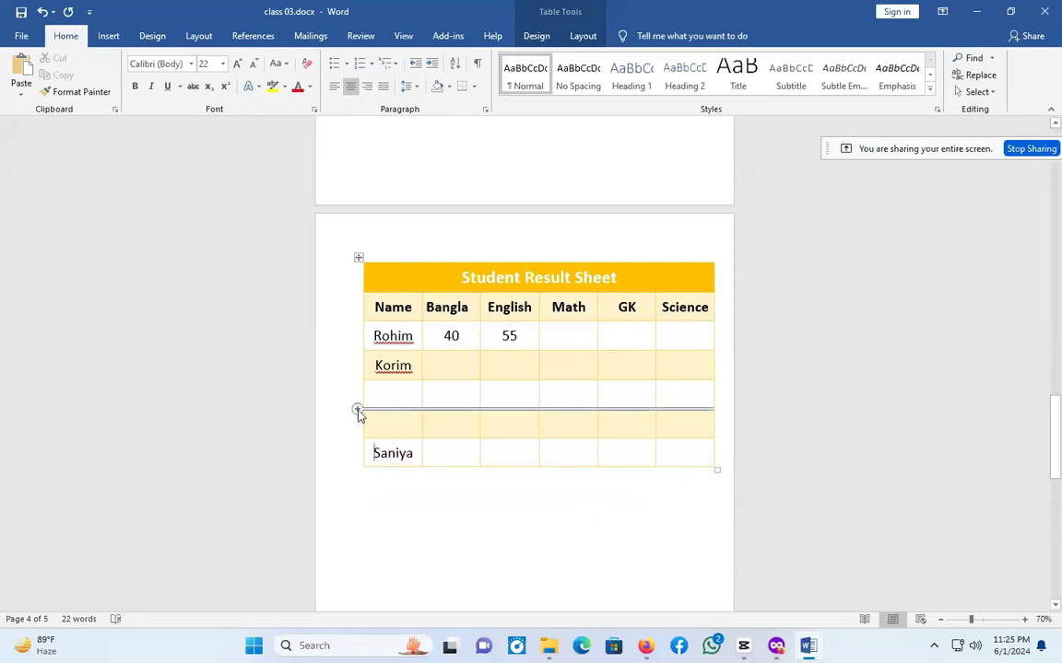
# Insert five empty rows above the last student's row in the result sheet.
pyautogui.click(585, 37)
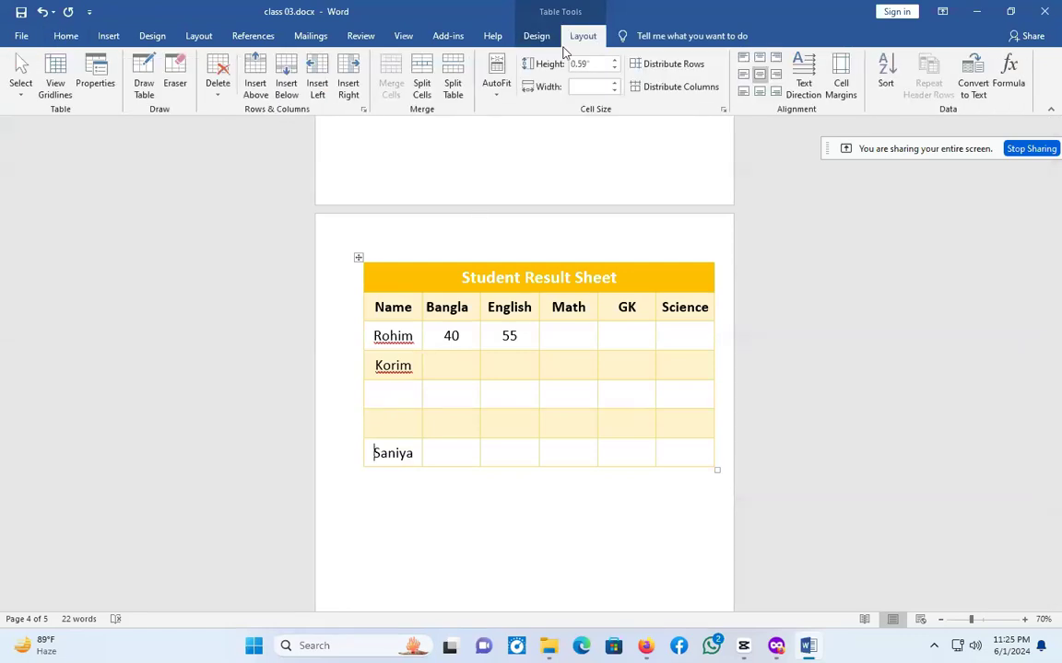
pyautogui.click(256, 79)
pyautogui.click(255, 78)
pyautogui.click(255, 78)
pyautogui.click(255, 78)
pyautogui.click(255, 78)
# Insert a new table with 5 columns and 7 rows on the blank page after the result sheet.
pyautogui.scroll(-2, 590, 461)
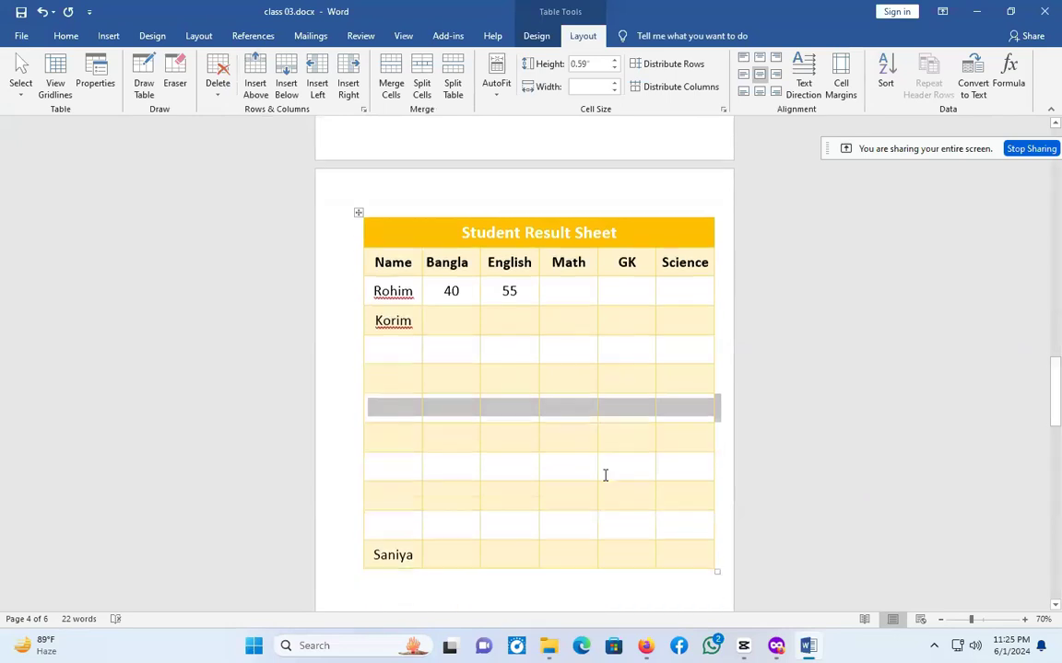
pyautogui.scroll(-5, 569, 475)
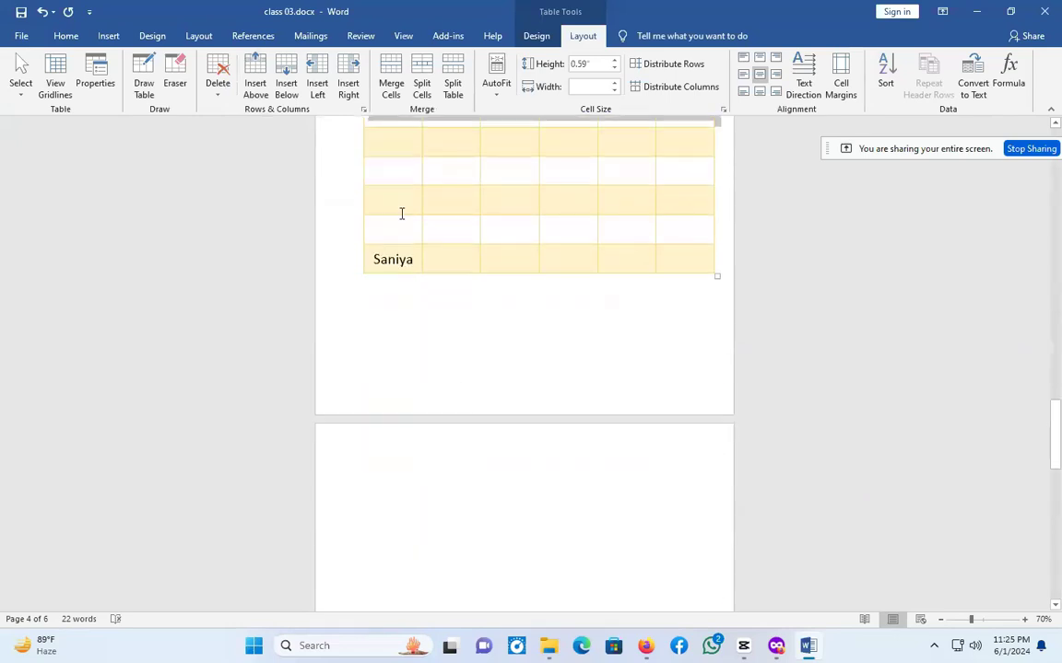
pyautogui.scroll(2, 467, 444)
pyautogui.click(429, 411)
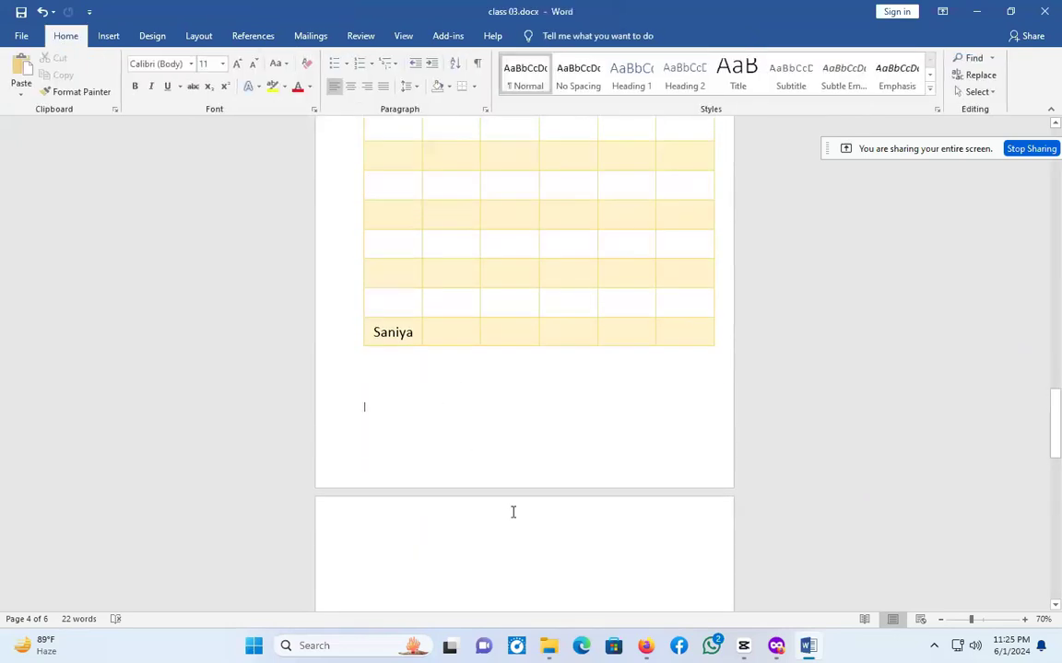
pyautogui.scroll(-2, 461, 465)
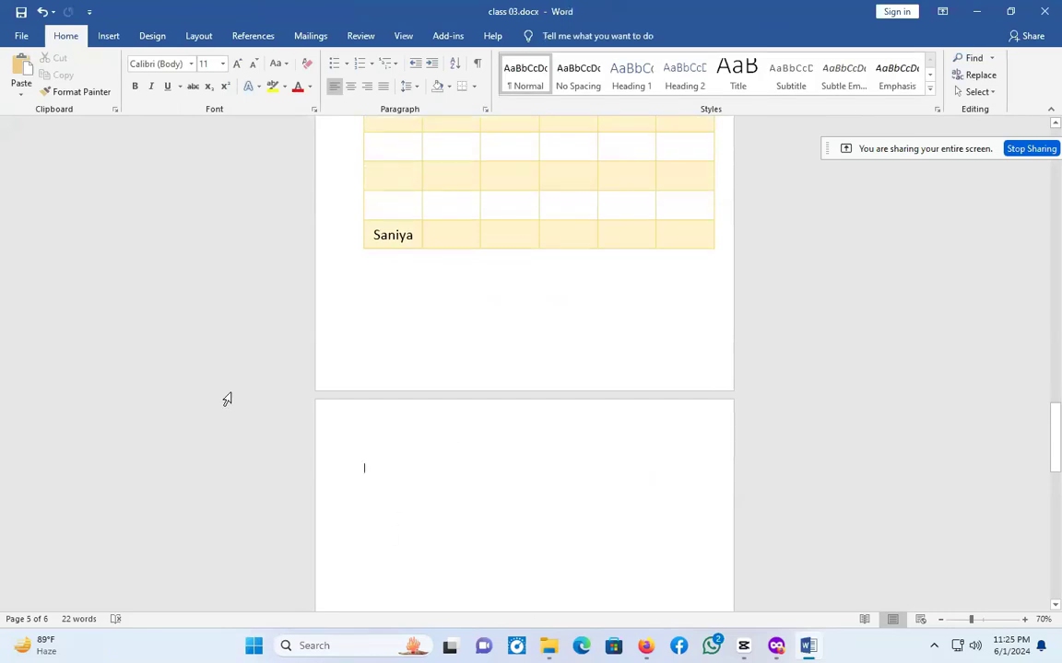
pyautogui.click(108, 35)
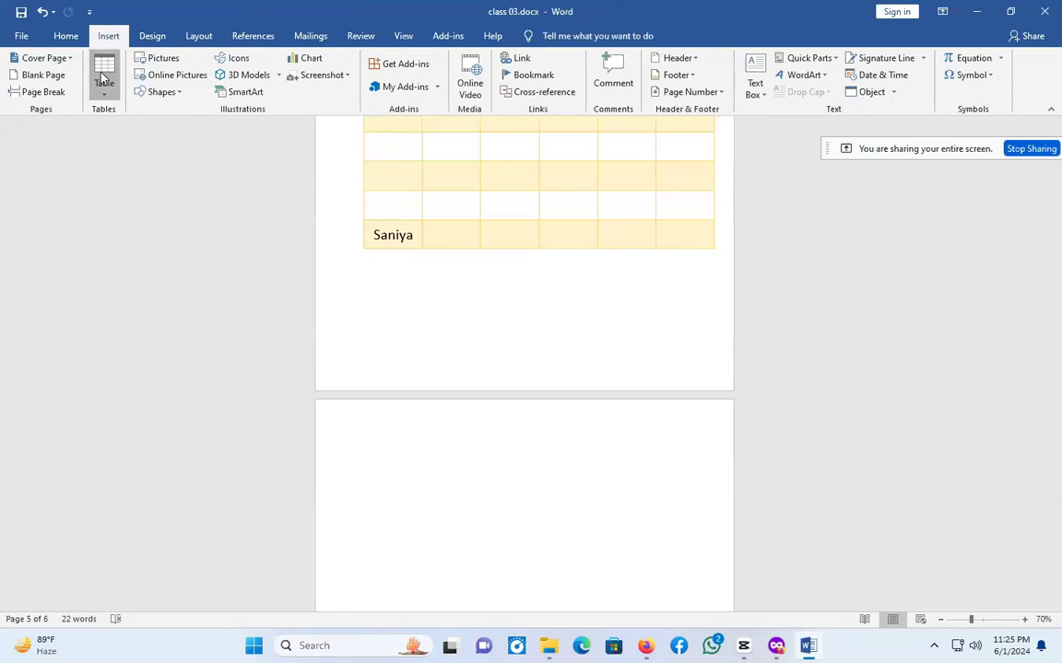
pyautogui.click(104, 74)
pyautogui.click(111, 244)
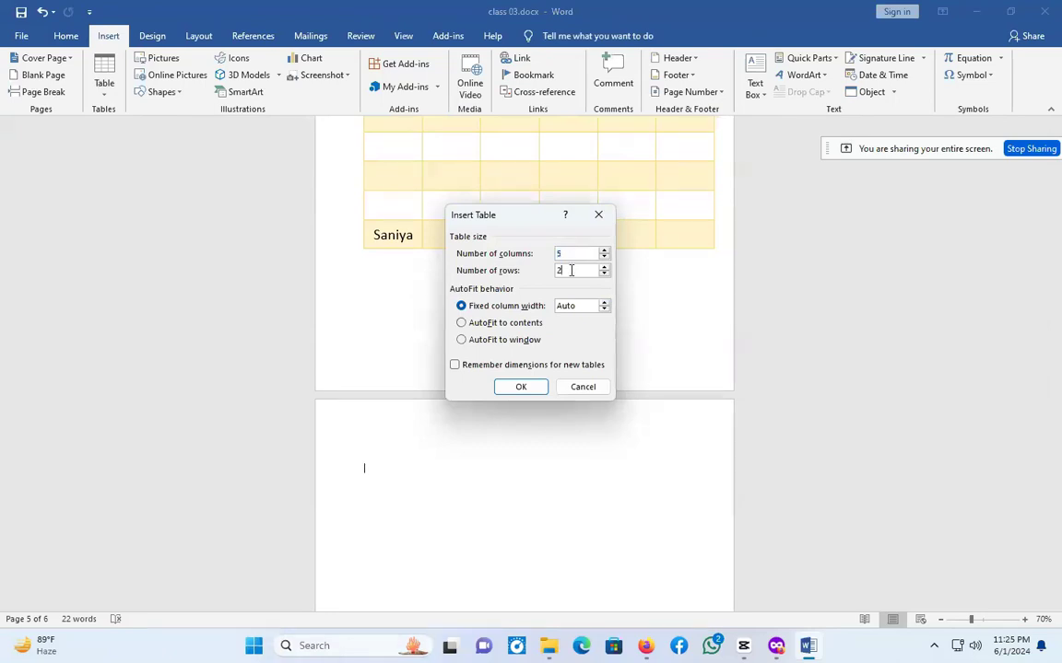
pyautogui.press('Return')
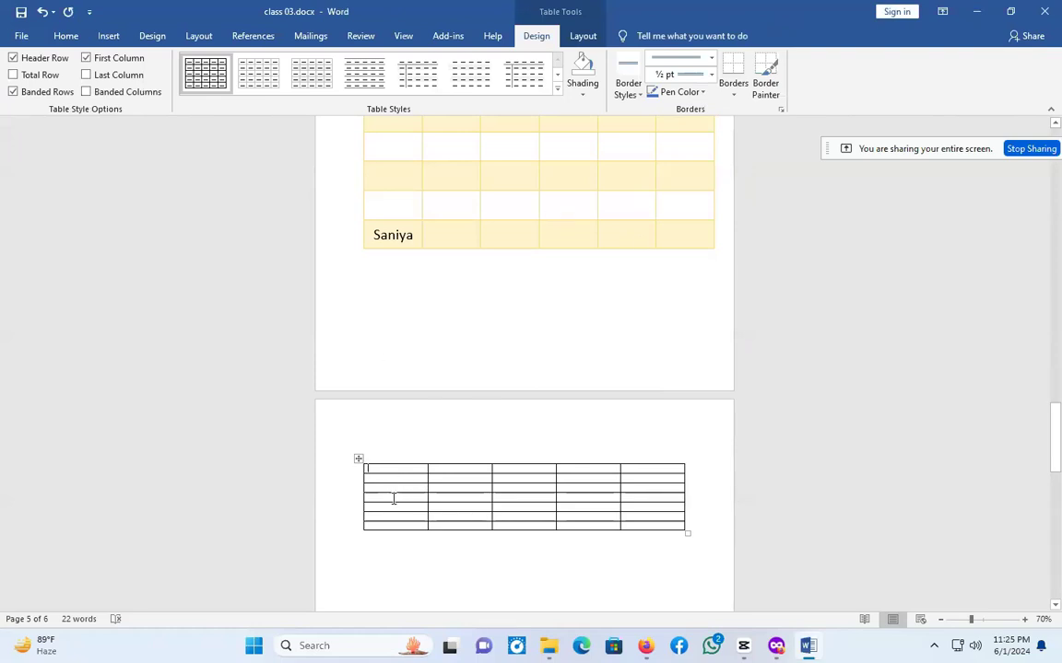
# Enlarge the new five-column table so its columns are slightly wider and its rows about twice as tall.
pyautogui.click(388, 530)
pyautogui.moveTo(689, 536); pyautogui.dragTo(716, 590)
pyautogui.scroll(-1, 651, 502)
pyautogui.scroll(-2, 498, 452)
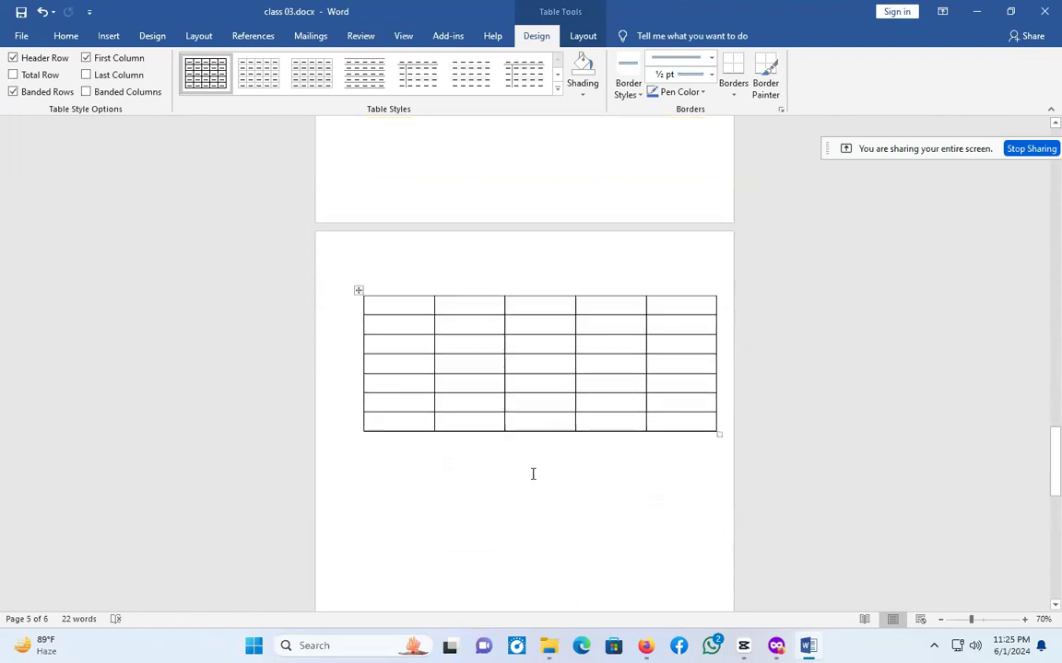
# Draw a single-cell table about 6.84" wide and 3.85" high below the five-column table.
pyautogui.click(523, 478)
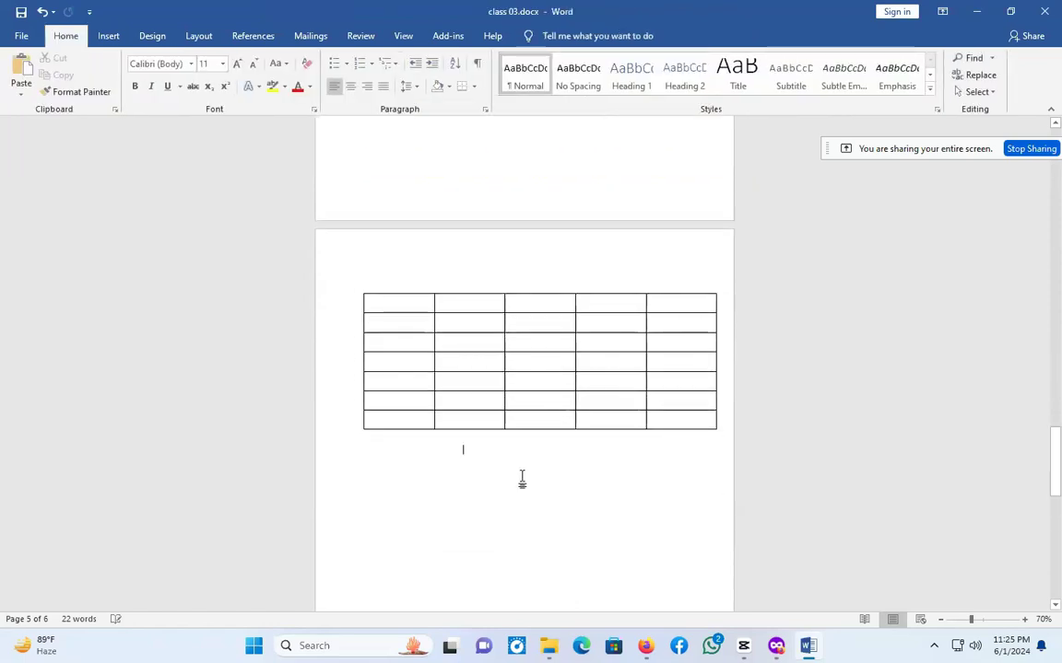
pyautogui.click(109, 36)
pyautogui.click(104, 78)
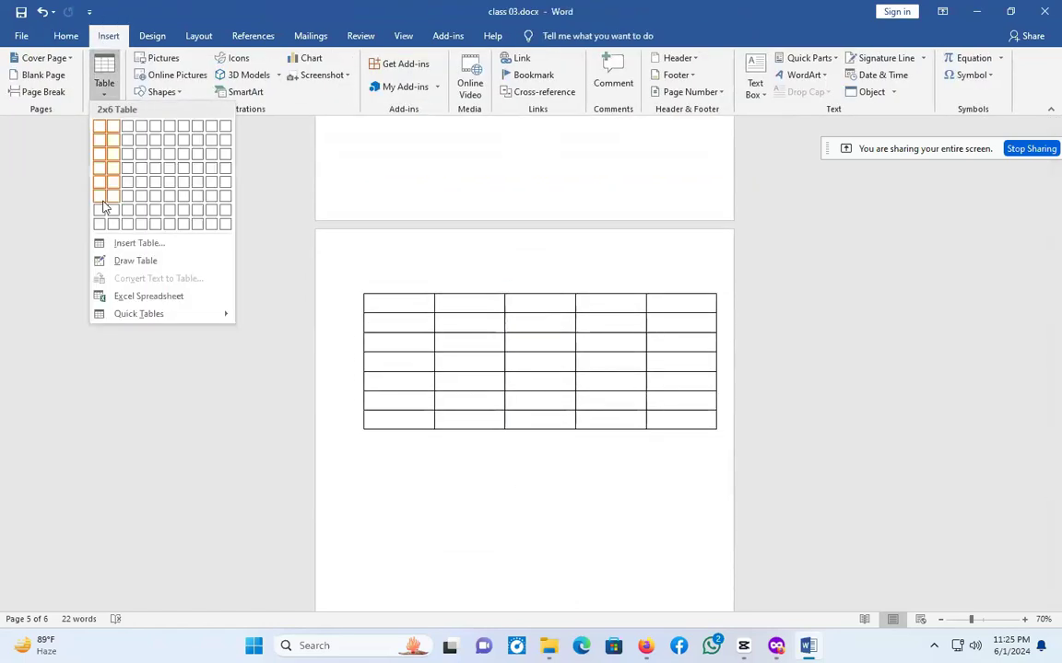
pyautogui.click(140, 261)
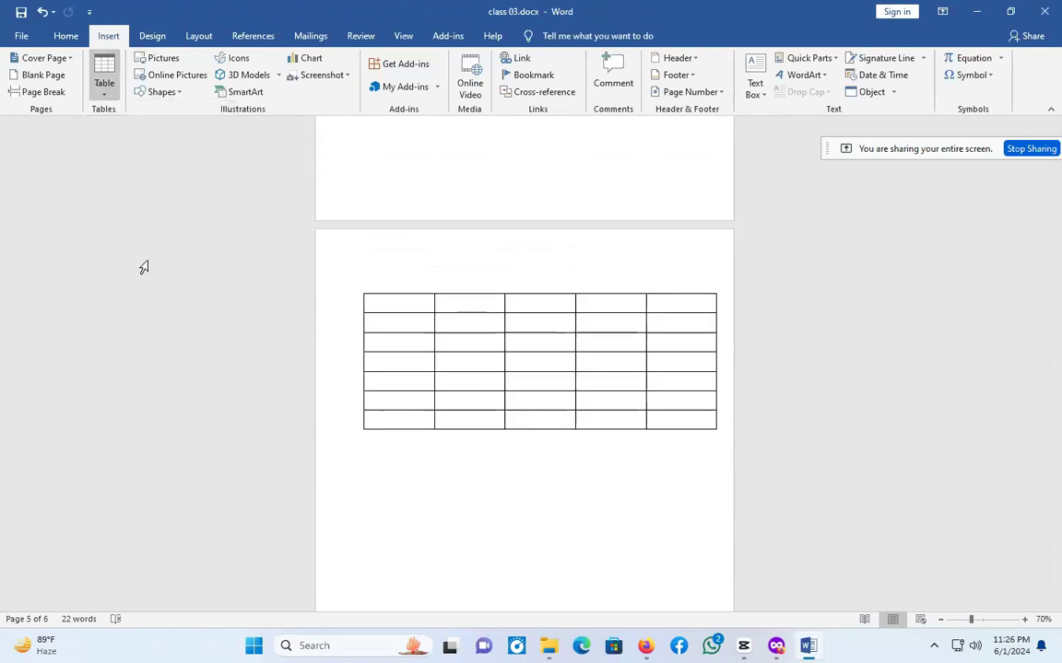
pyautogui.scroll(-2, 389, 350)
pyautogui.moveTo(360, 403)
pyautogui.mouseDown()
pyautogui.moveTo(634, 416)
pyautogui.moveTo(702, 599)
pyautogui.moveTo(698, 566)
pyautogui.mouseUp()
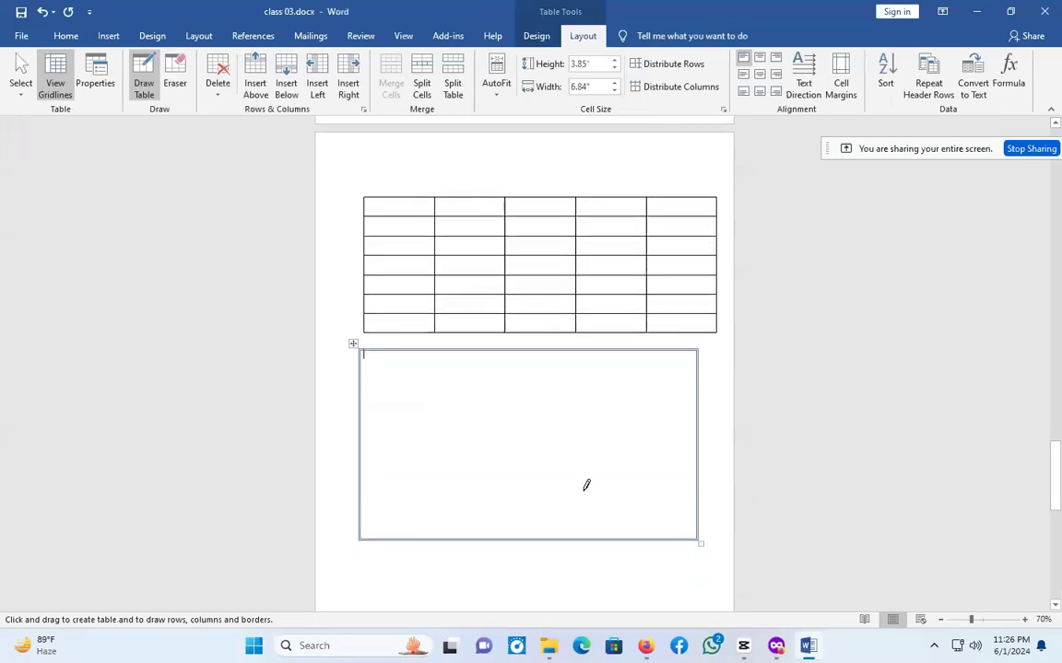
# Add a row above and a column to the right of the drawn cell, and select the cells across its row.
pyautogui.click(257, 75)
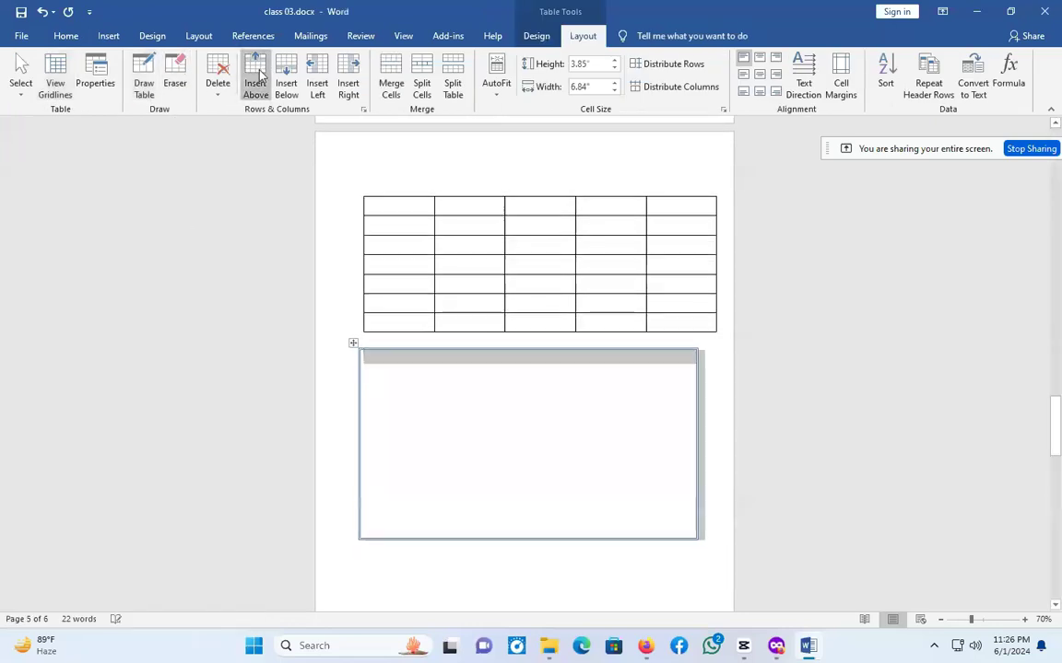
pyautogui.click(348, 85)
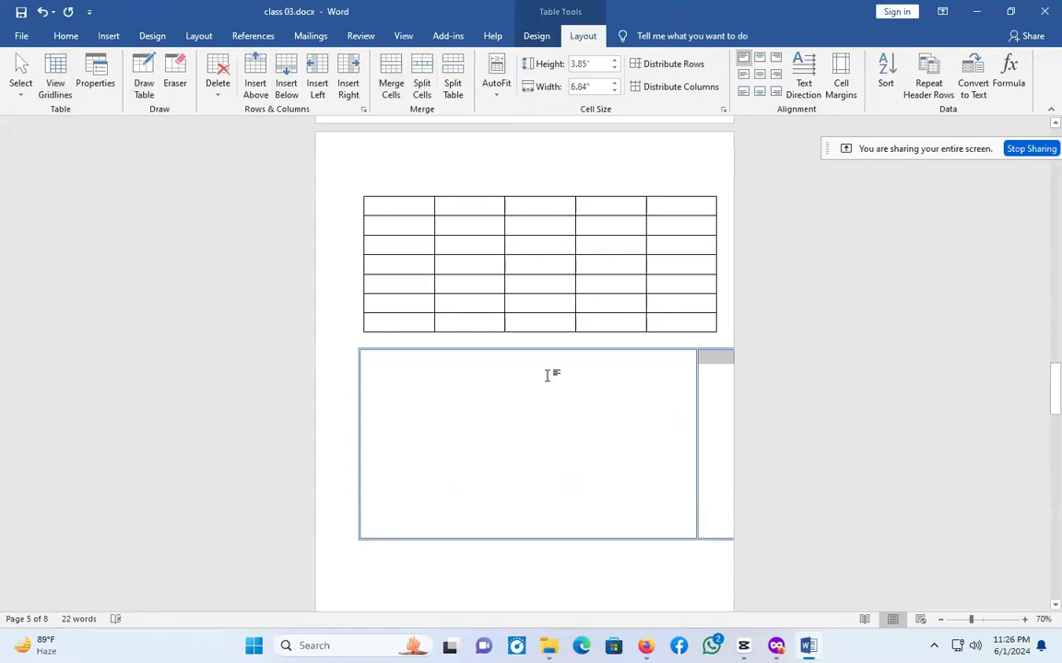
pyautogui.click(682, 489)
pyautogui.moveTo(718, 482); pyautogui.dragTo(484, 436)
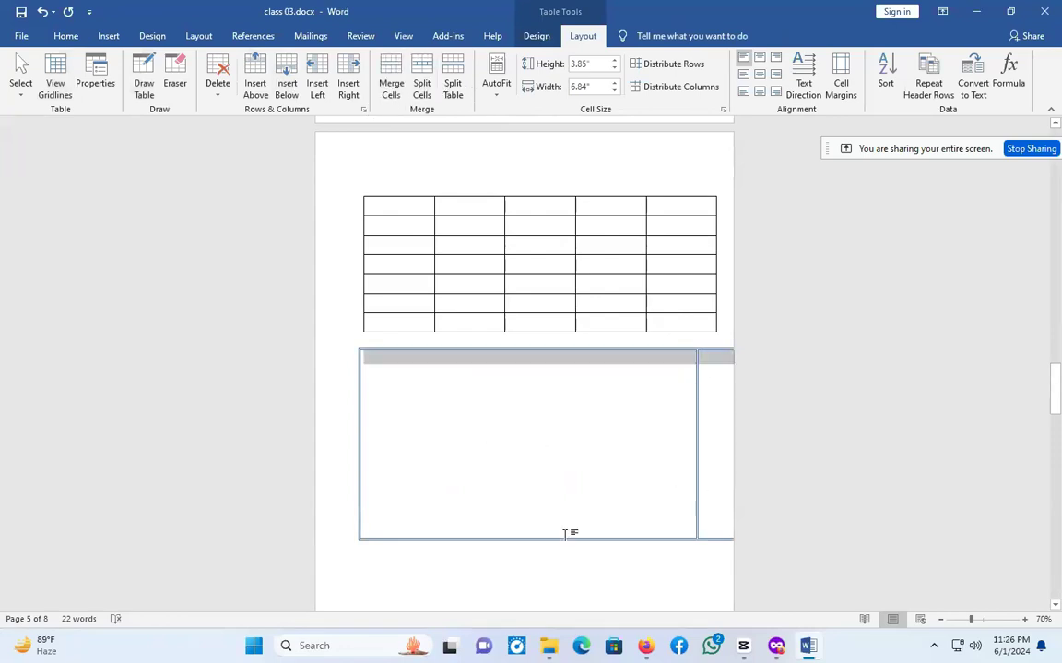
pyautogui.scroll(-1, 590, 534)
pyautogui.scroll(-3, 590, 534)
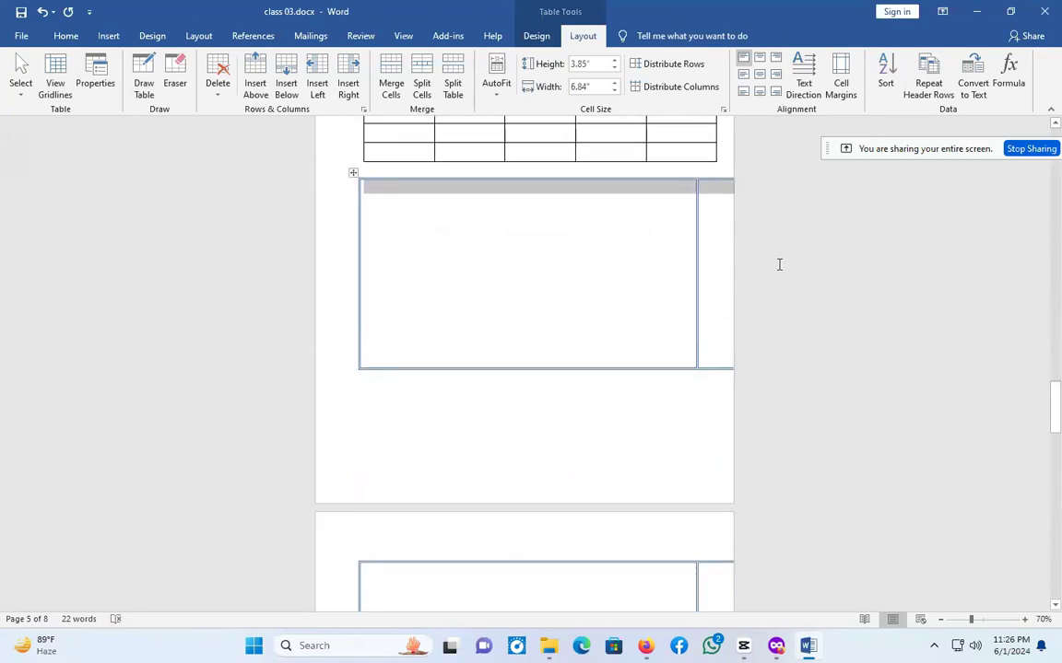
pyautogui.scroll(1, 256, 170)
pyautogui.scroll(3, 256, 170)
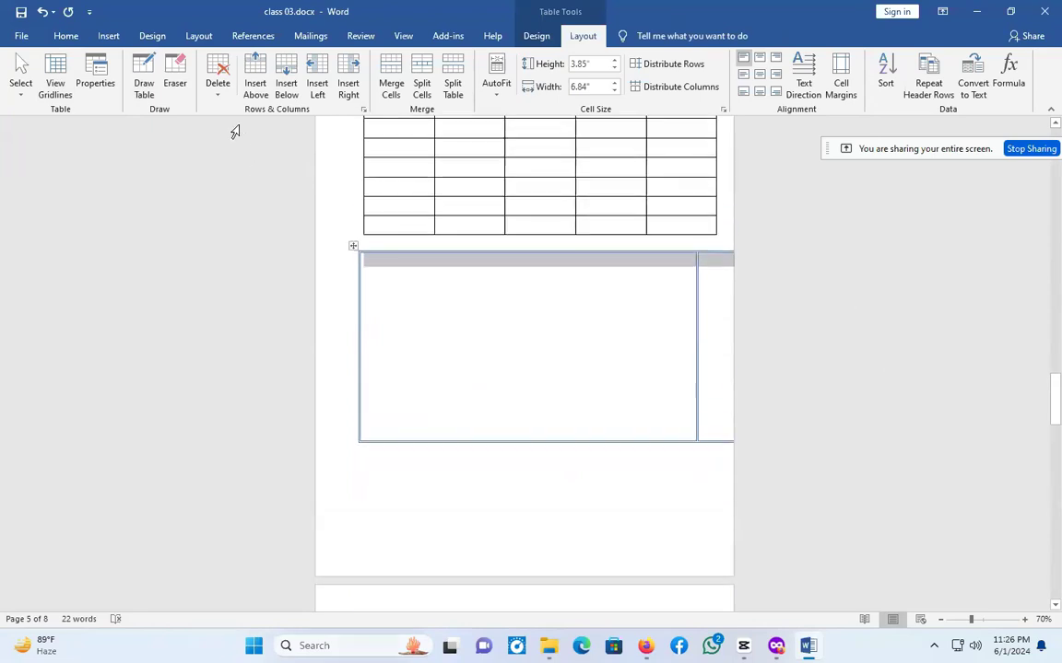
# Toggle the table gridlines and apply Select Cell to the drawn table.
pyautogui.click(55, 84)
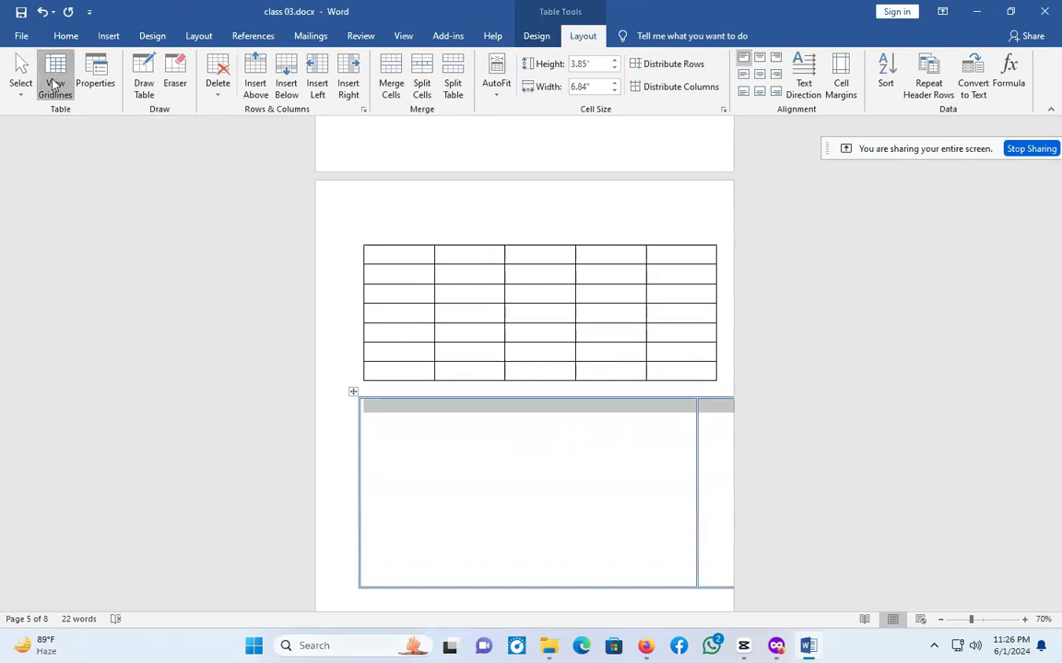
pyautogui.click(21, 87)
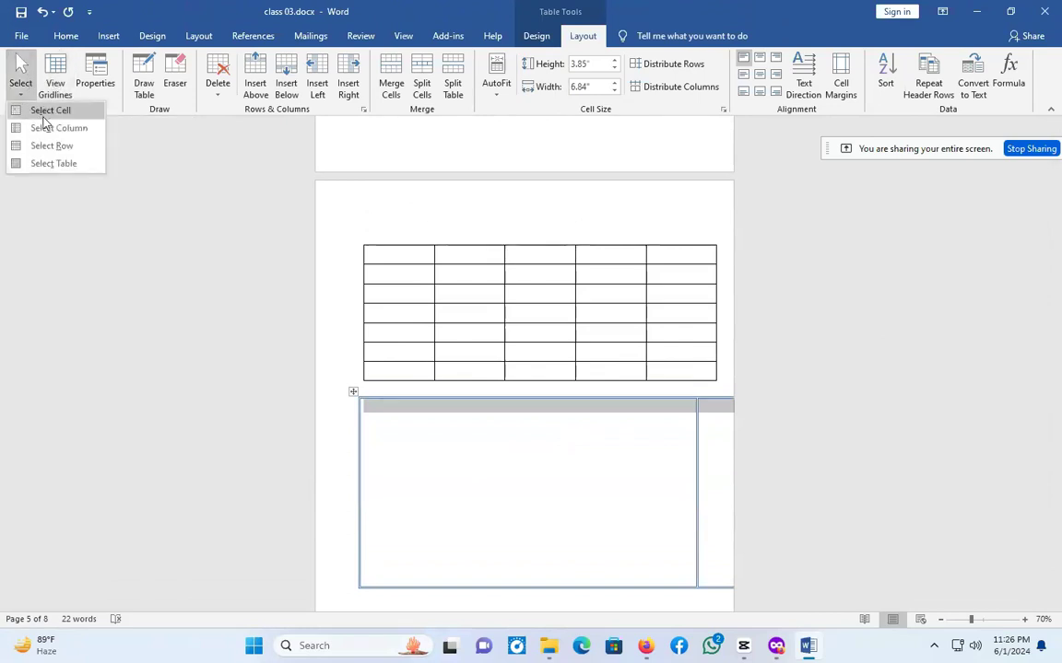
pyautogui.click(47, 107)
# Close the document, saving the changes to class 03.docx and keeping the last copied item.
pyautogui.scroll(6, 526, 249)
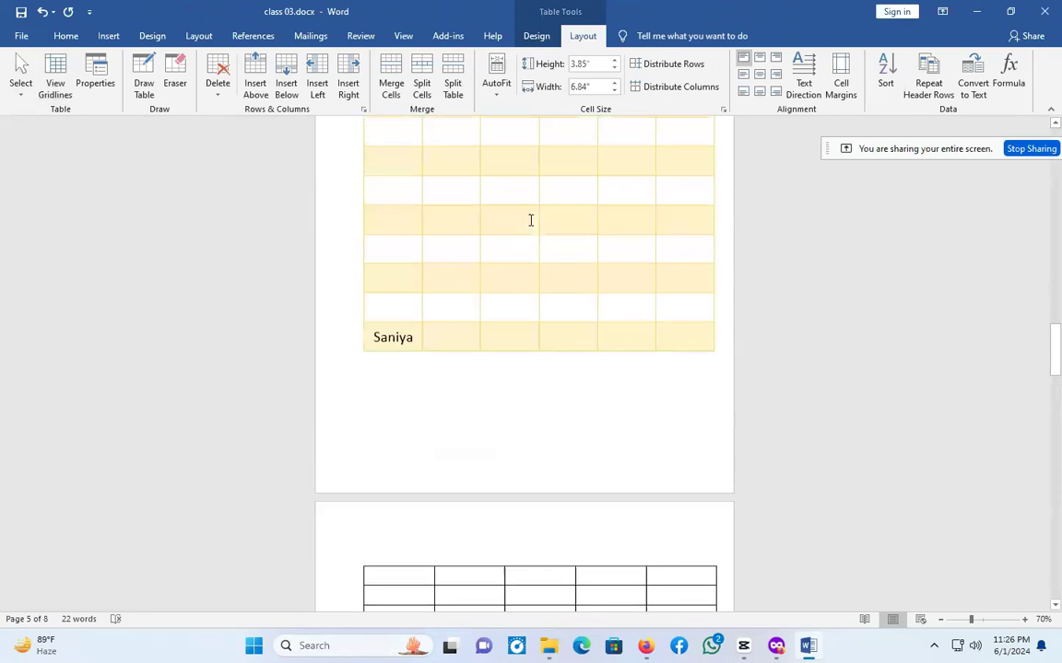
pyautogui.scroll(2, 524, 222)
pyautogui.scroll(2, 841, 74)
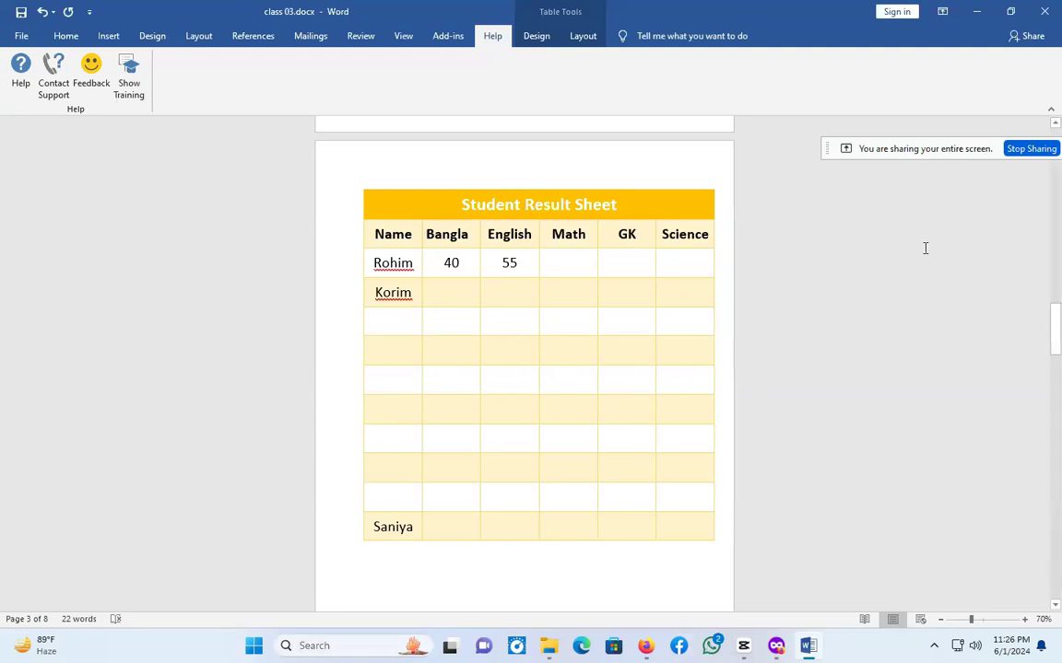
pyautogui.click(1044, 11)
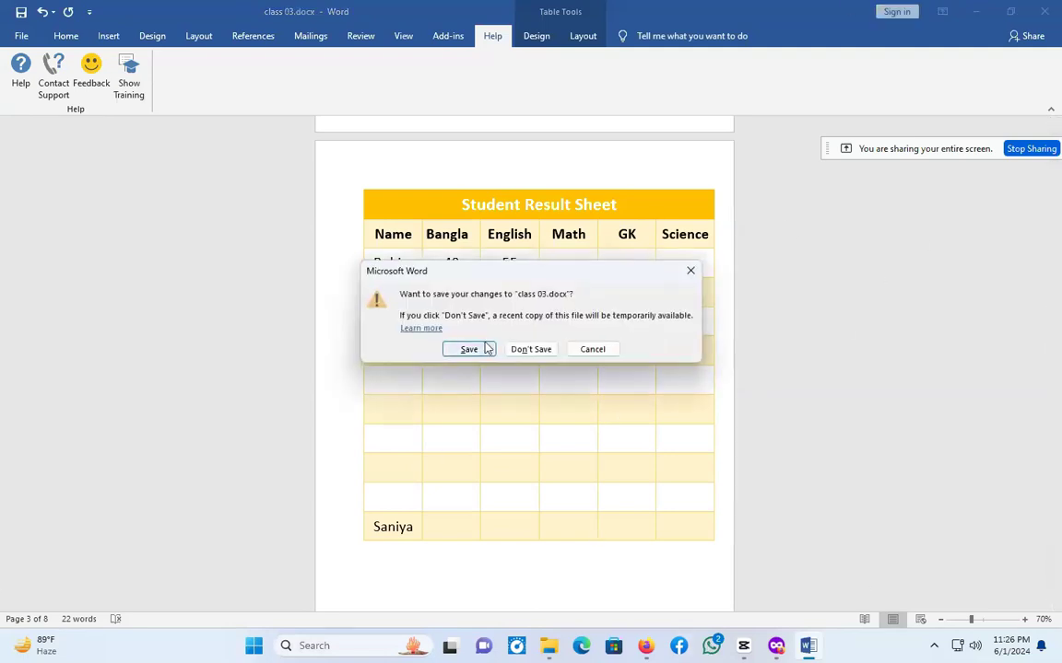
pyautogui.click(479, 354)
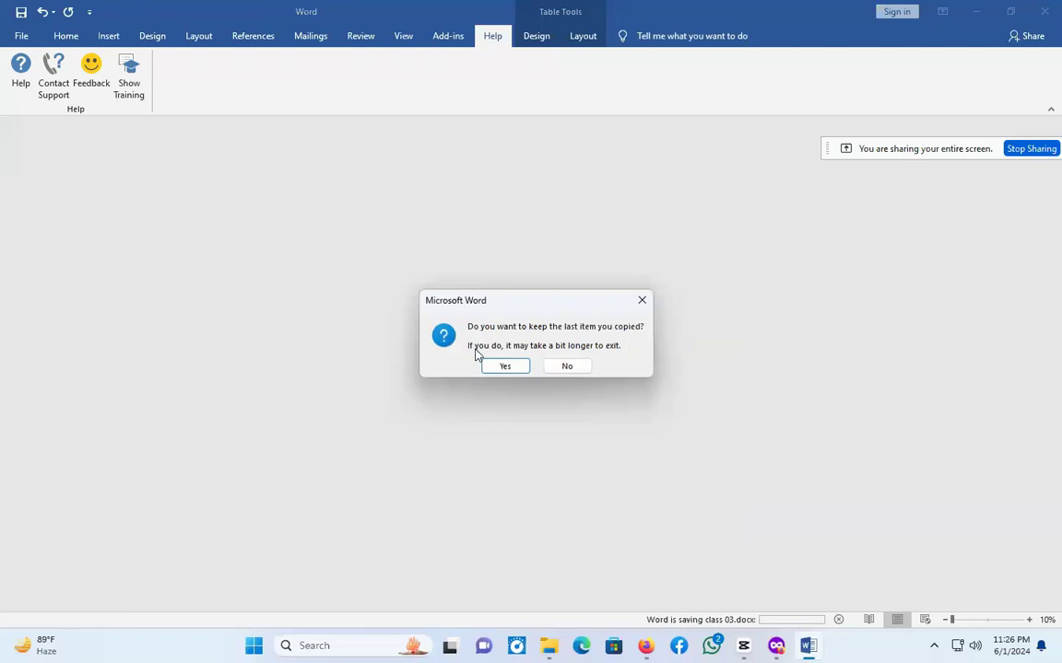
pyautogui.click(504, 366)
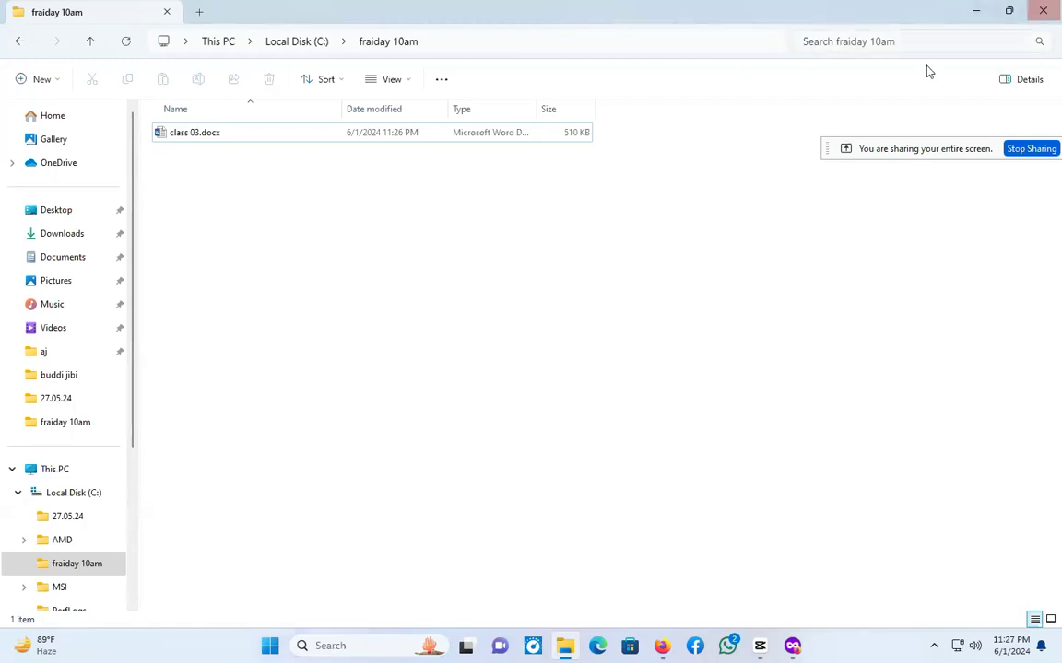
# Go up to Local Disk (C:), restore the file window to a smaller size on the desktop and reopen the fraiday 10am folder.
pyautogui.click(289, 43)
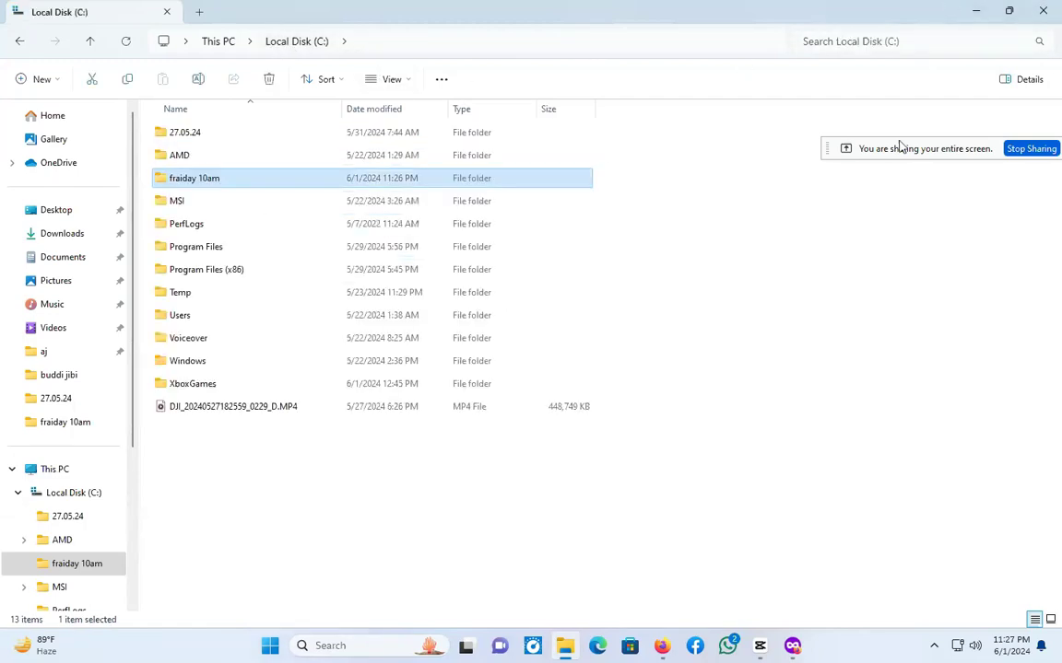
pyautogui.moveTo(922, 12); pyautogui.dragTo(513, 208)
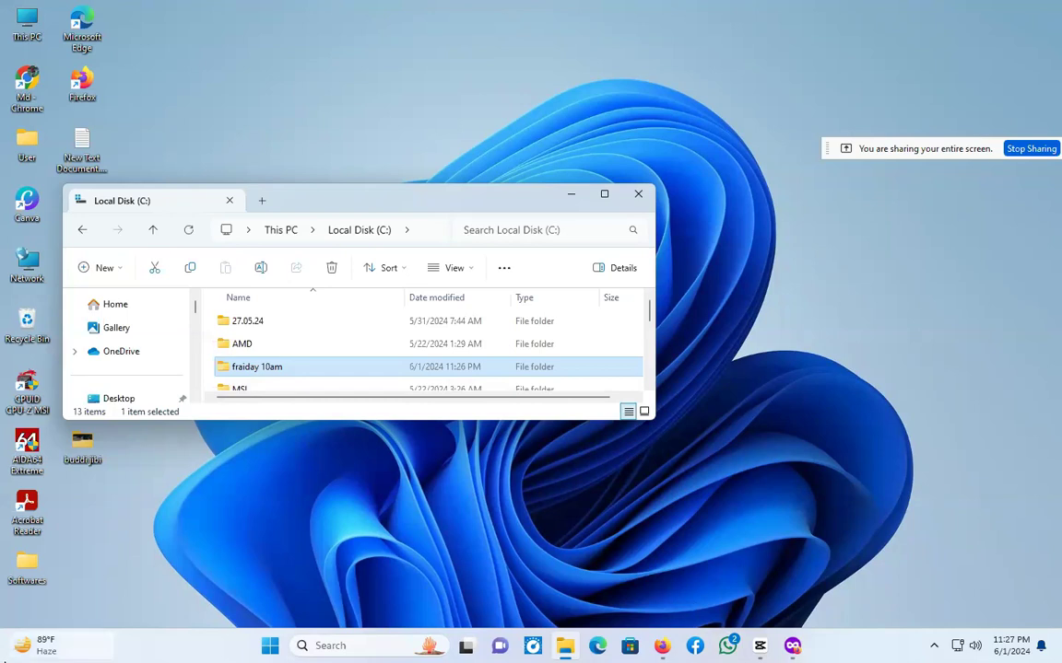
pyautogui.moveTo(3, 661)
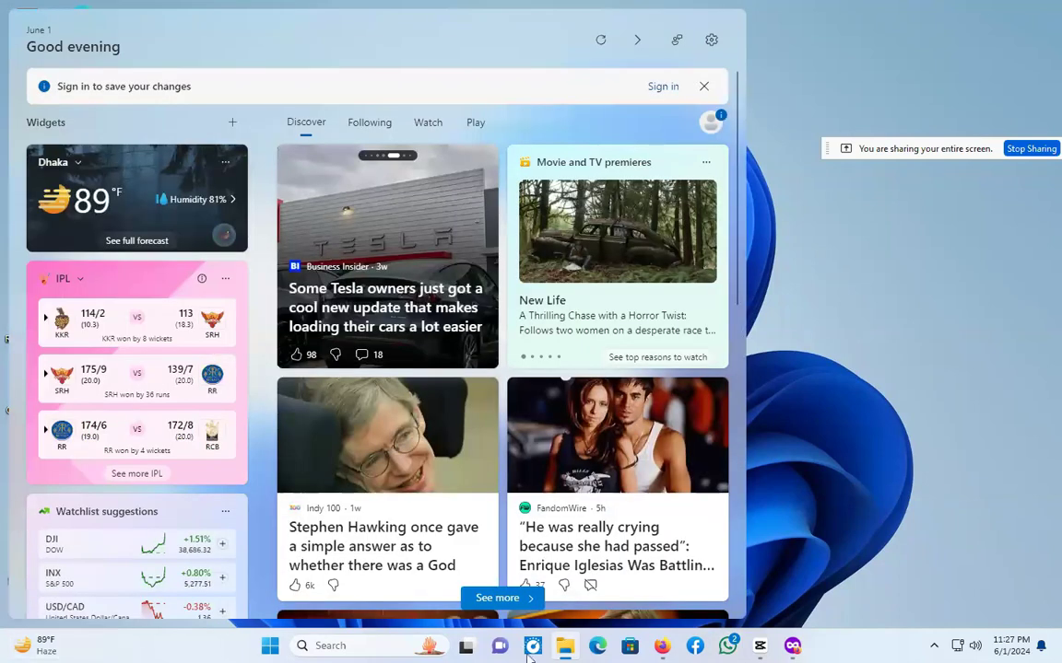
pyautogui.scroll(-2, 300, 373)
pyautogui.scroll(1, 295, 370)
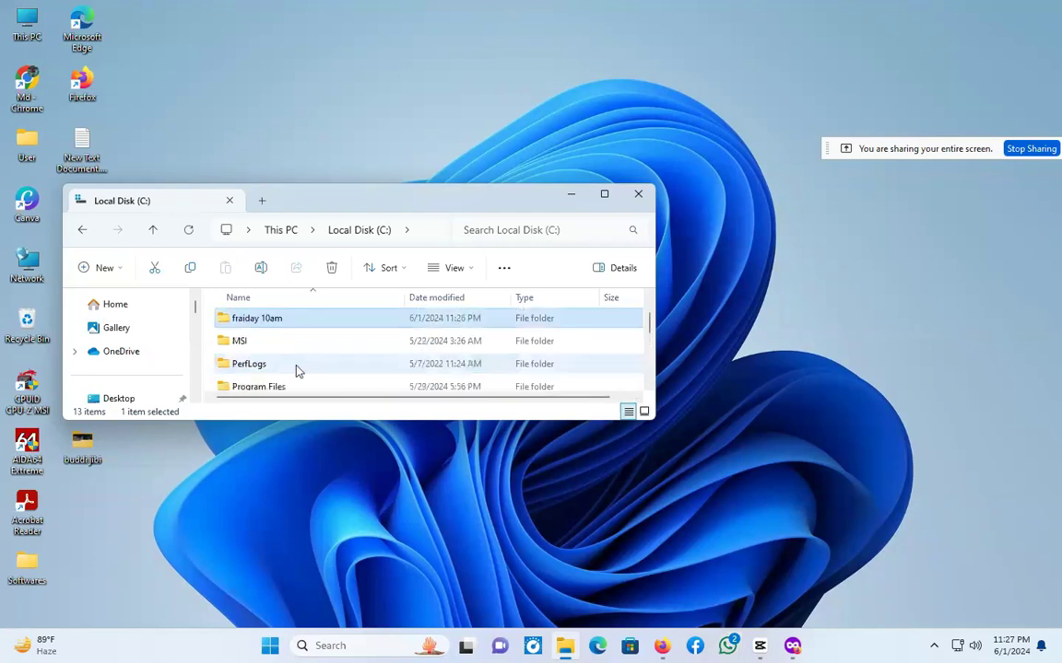
pyautogui.doubleClick(290, 319)
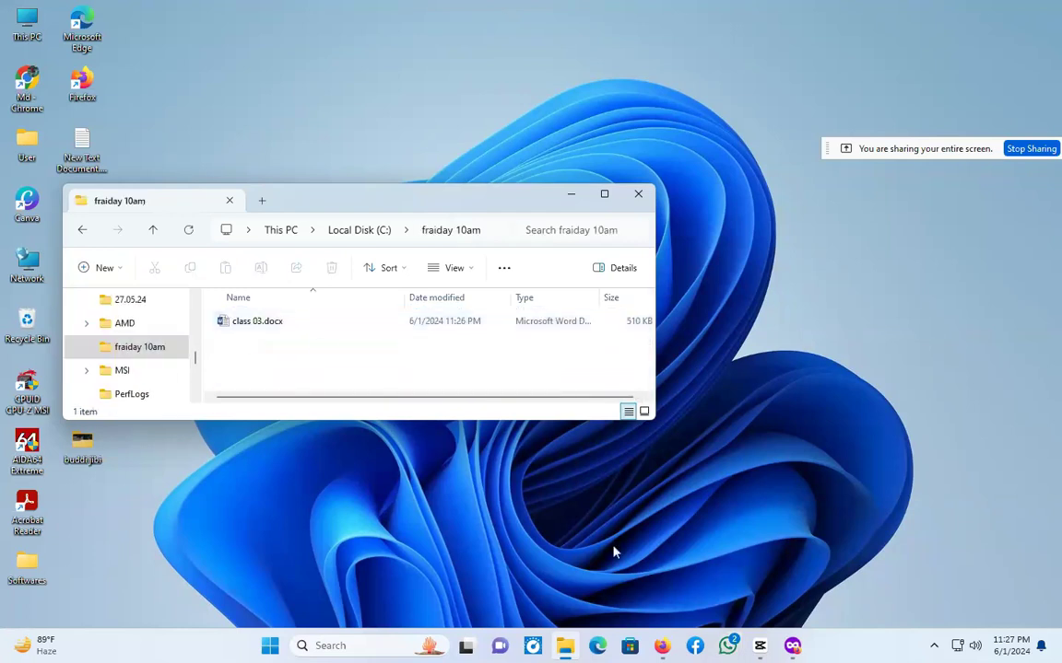
# Switch to the Zoom meeting in the browser and stop sharing the screen.
pyautogui.moveTo(786, 652)
pyautogui.click(790, 571)
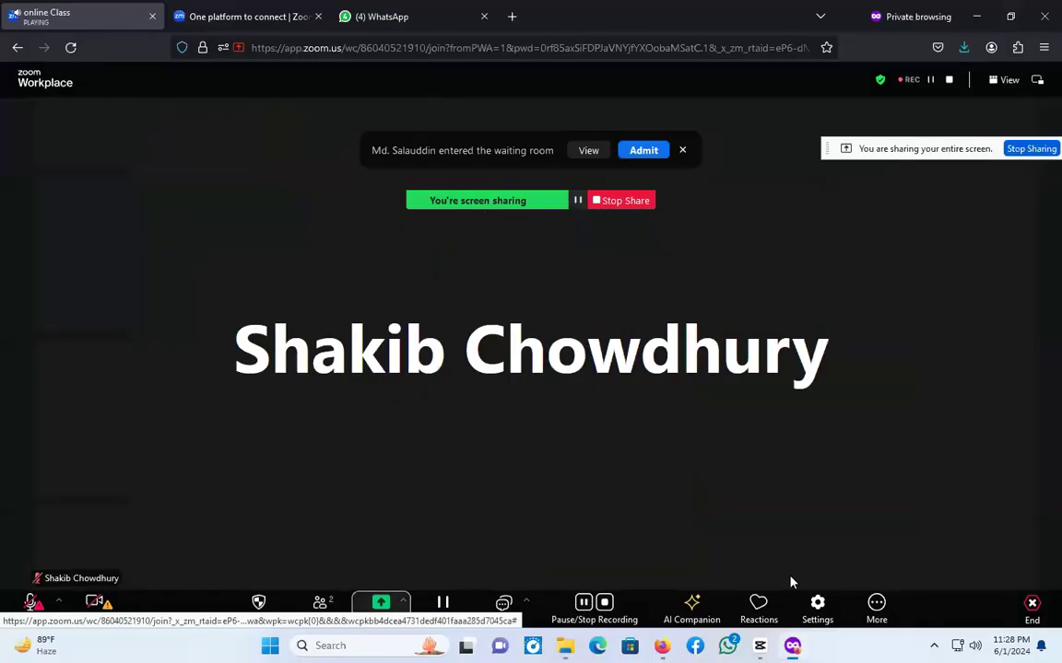
pyautogui.click(610, 202)
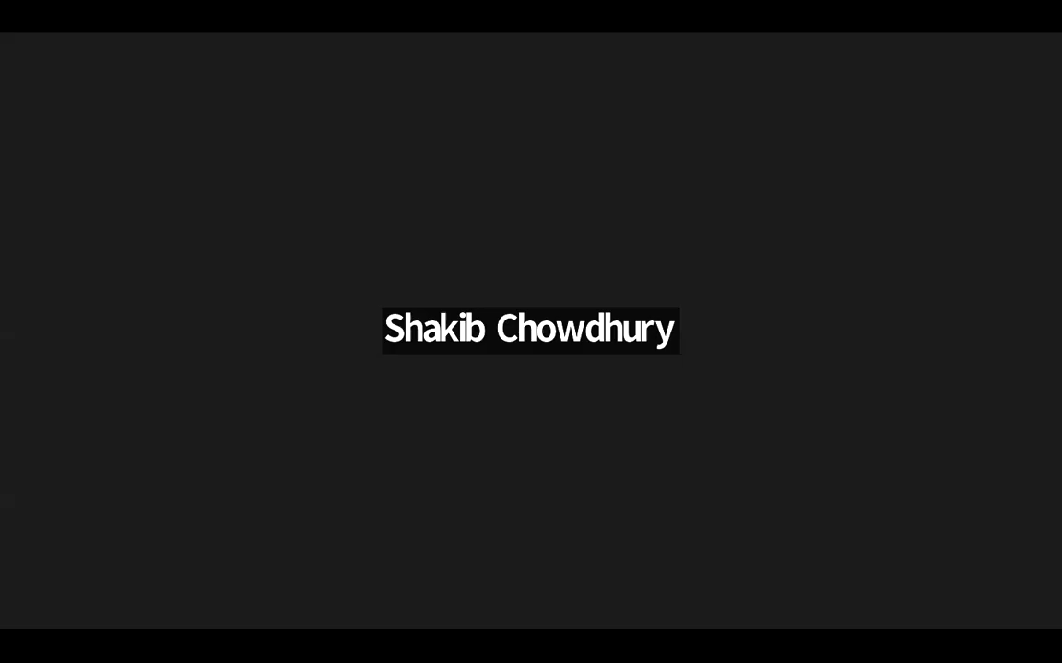